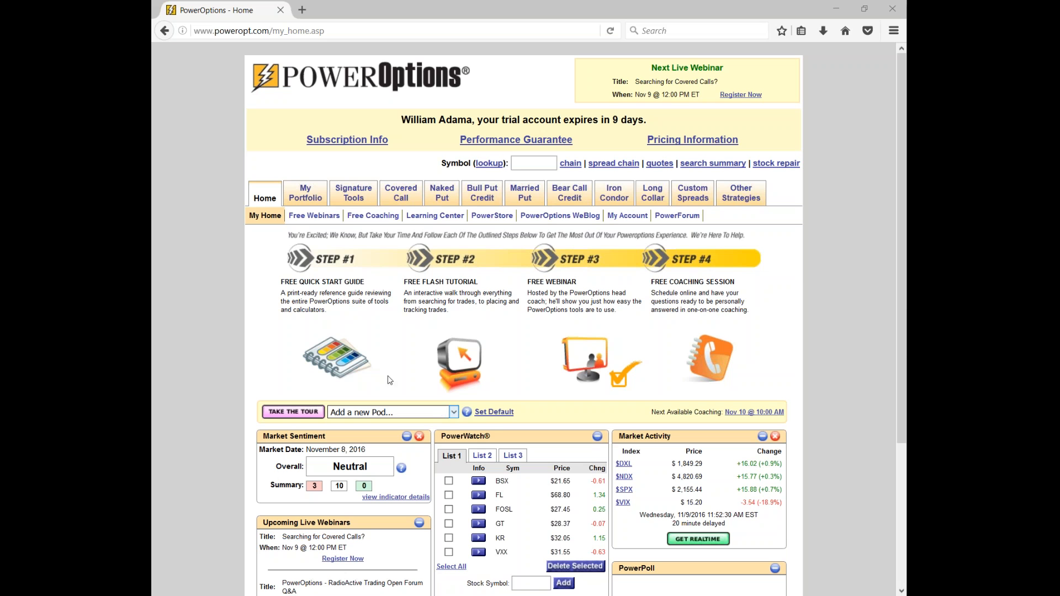
# - Open the Covered Call search and review its results table and the description of the initial search settings
pyautogui.click(395, 196)
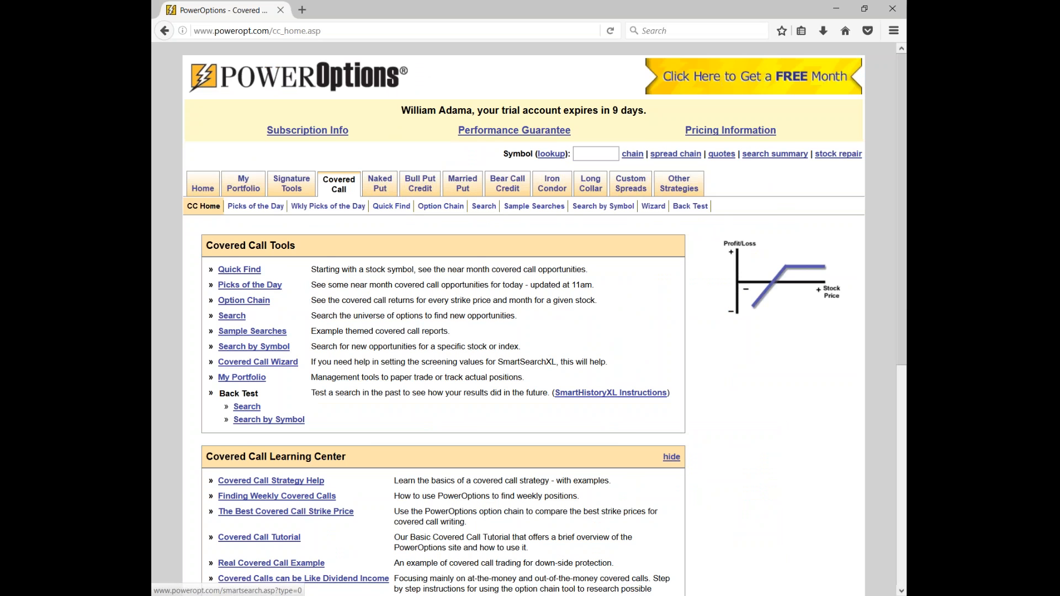
pyautogui.click(232, 316)
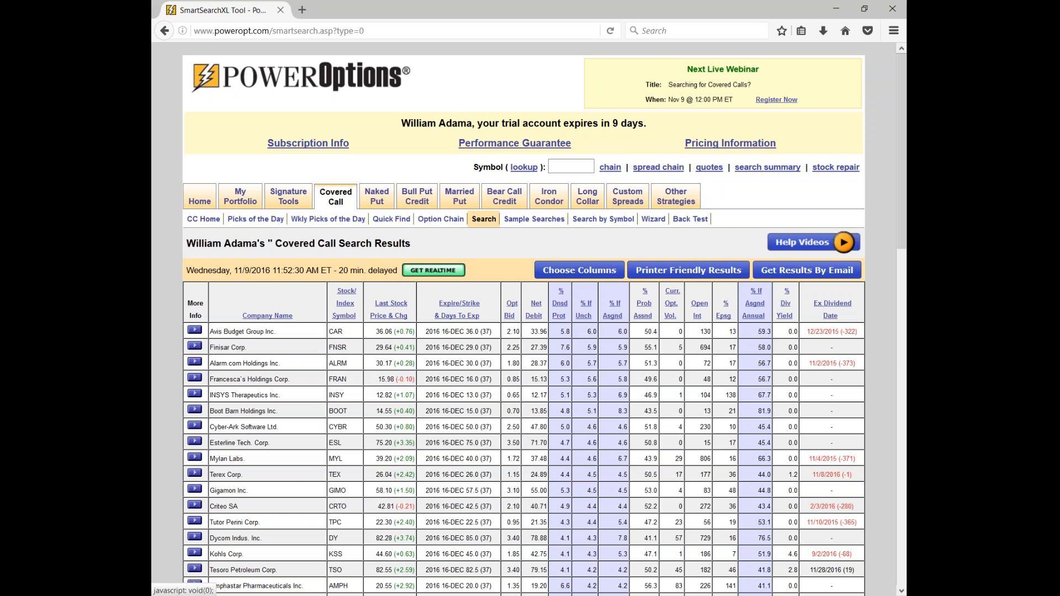
pyautogui.scroll(-4, 390, 309)
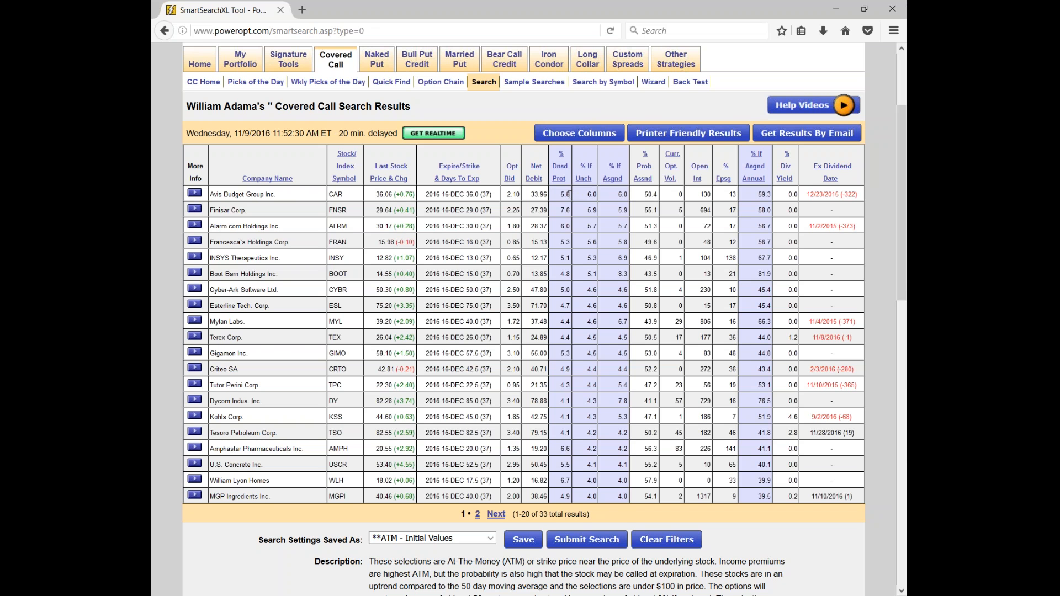
pyautogui.scroll(-7, 569, 194)
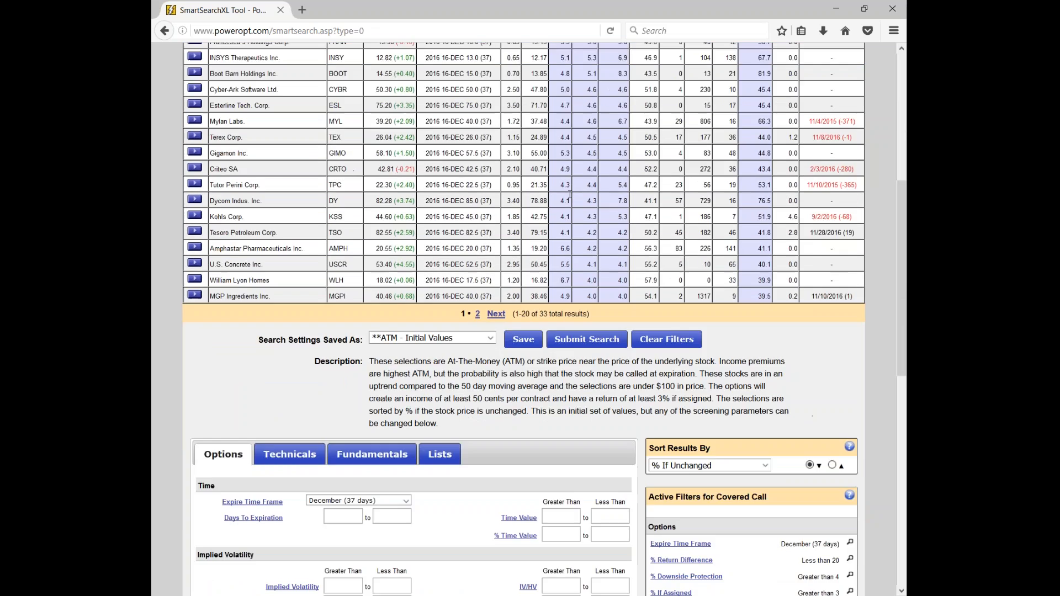
pyautogui.scroll(-1, 807, 431)
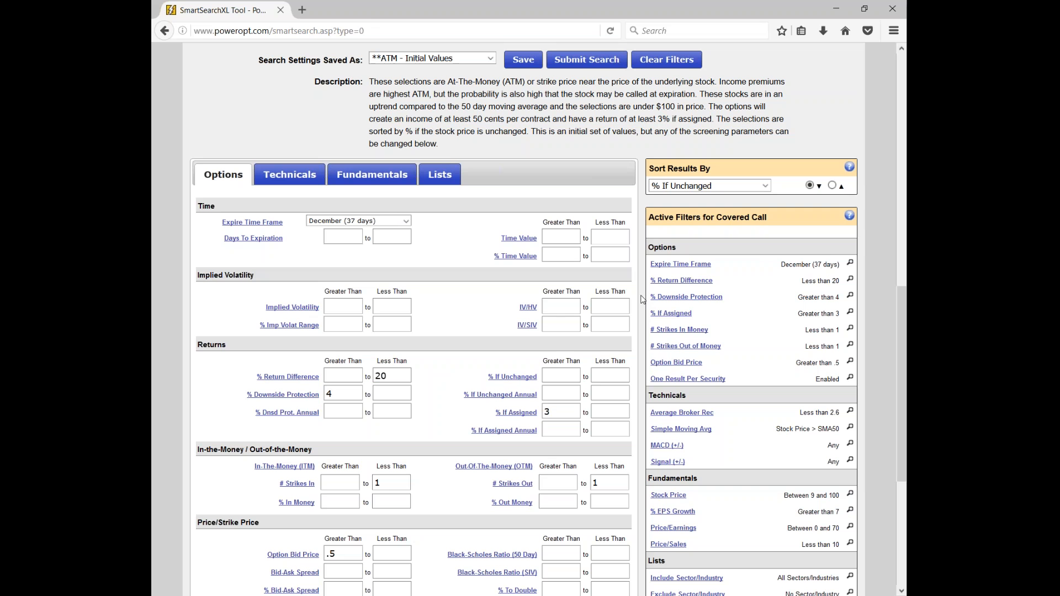
# - Review the Technicals filters of the search, from the Average Broker Rec limit to the moving average and MACD settings
pyautogui.click(659, 325)
pyautogui.moveTo(185, 186)
pyautogui.mouseDown()
pyautogui.moveTo(193, 160)
pyautogui.moveTo(265, 149)
pyautogui.moveTo(250, 180)
pyautogui.mouseUp()
pyautogui.click(289, 175)
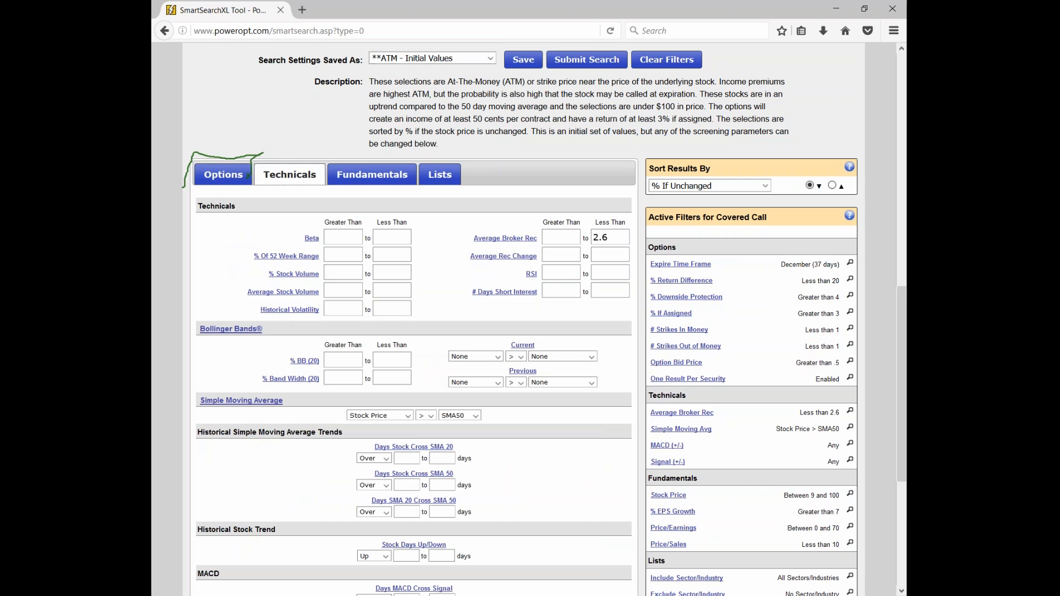
pyautogui.moveTo(609, 238); pyautogui.dragTo(592, 237)
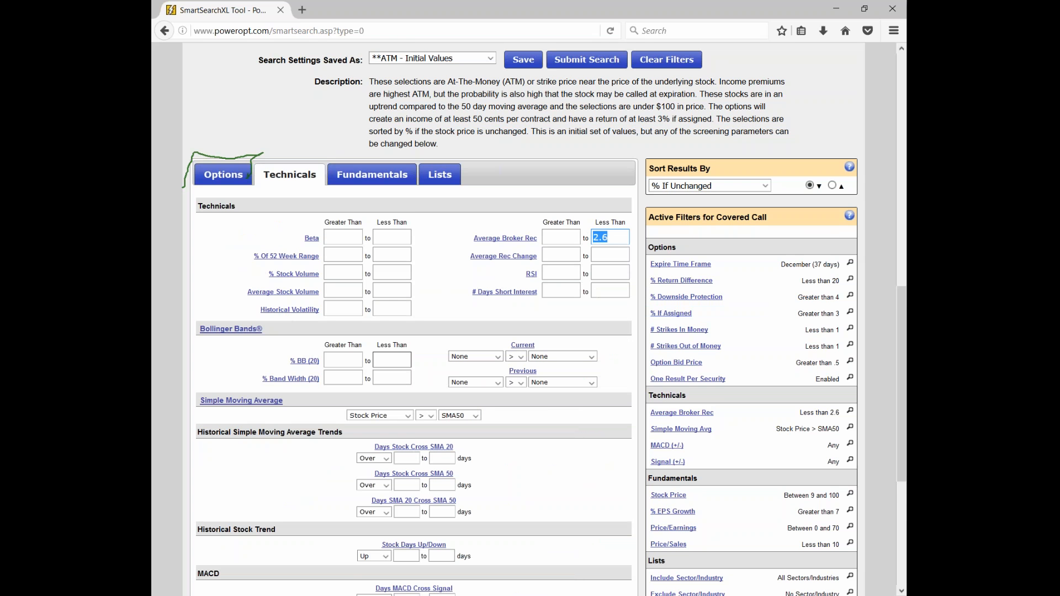
pyautogui.scroll(-3, 339, 577)
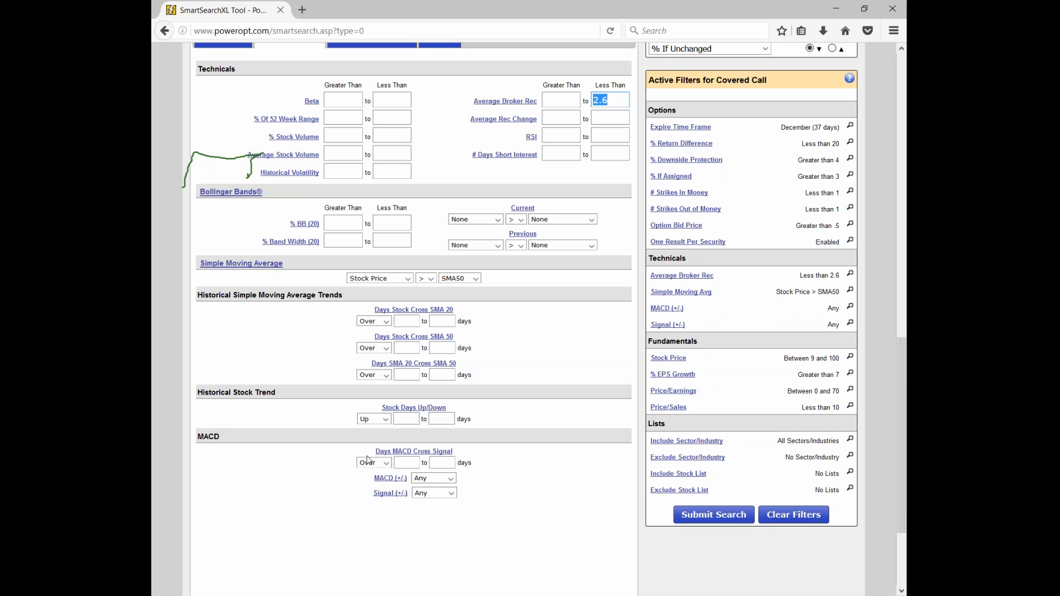
pyautogui.scroll(3, 366, 459)
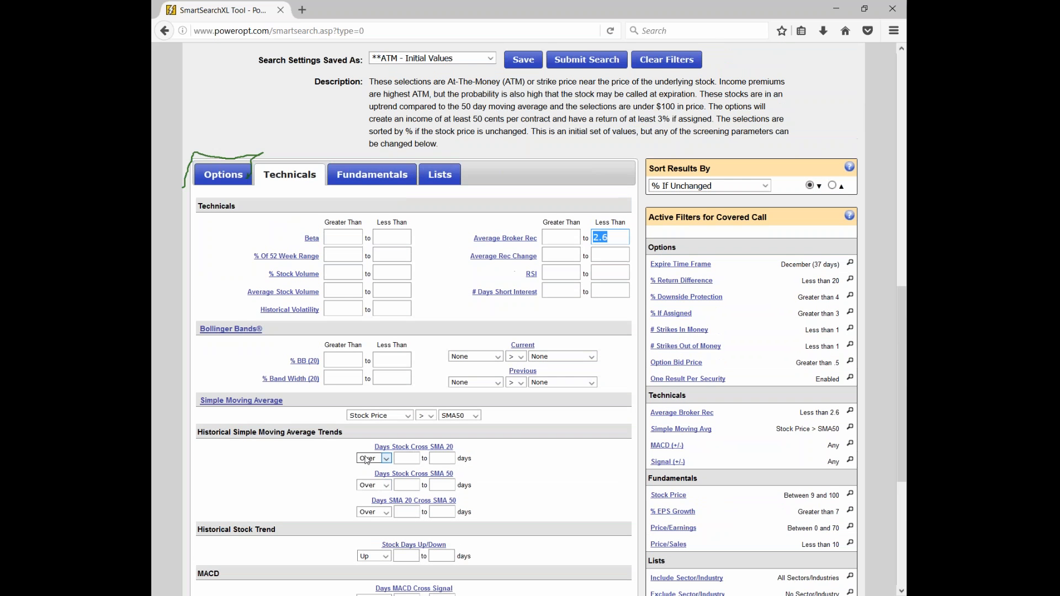
# - Review the Fundamentals filters, including the % EPS Growth and Price/Earnings ranges
pyautogui.click(369, 175)
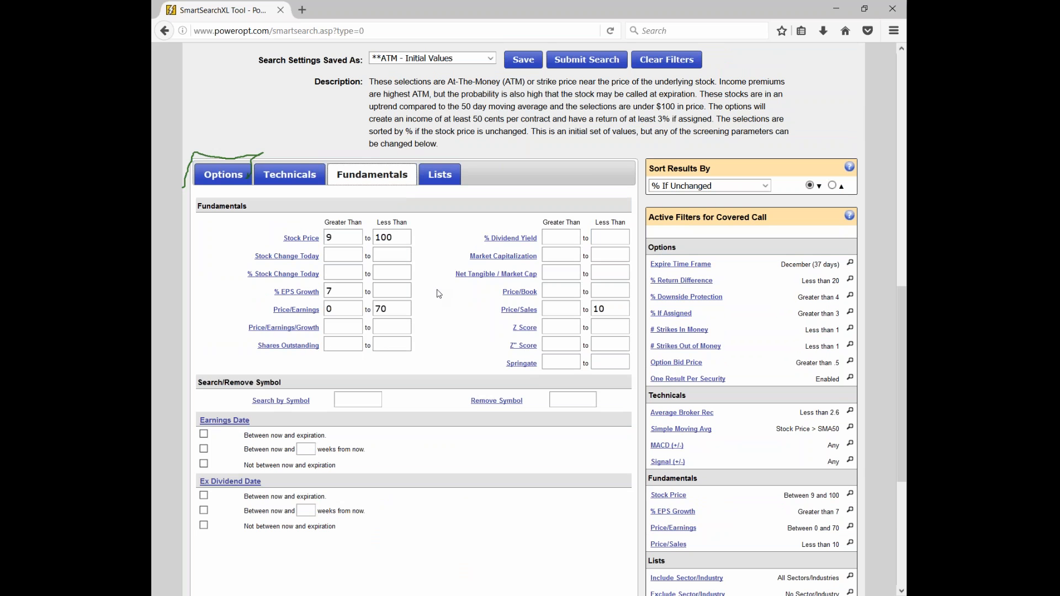
pyautogui.click(392, 290)
pyautogui.click(399, 311)
# - Examine the stock lists that the covered call search can include, leaving the selection at No Lists
pyautogui.click(446, 181)
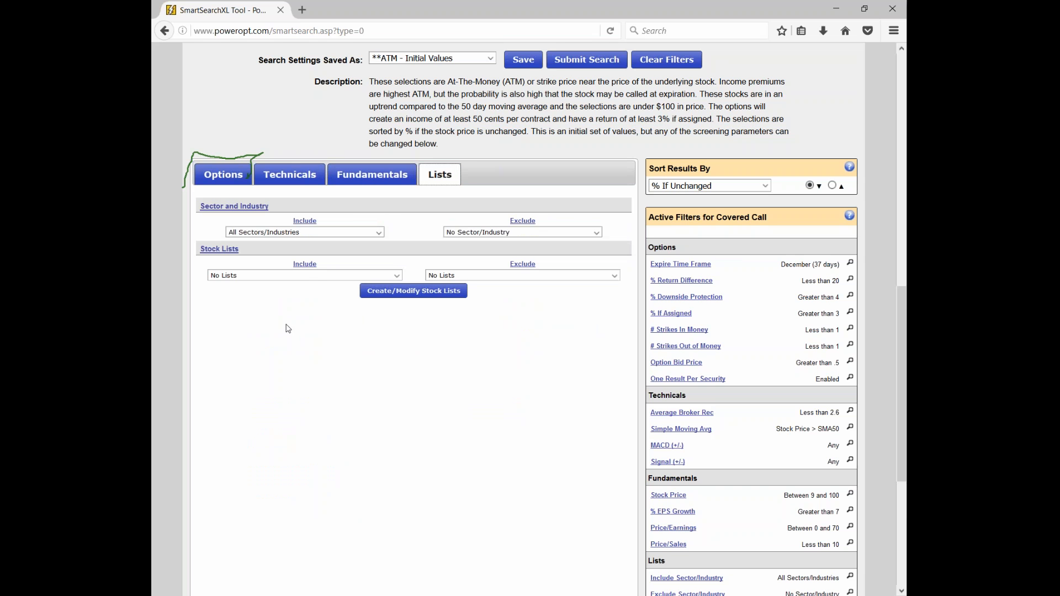
pyautogui.click(304, 275)
pyautogui.scroll(-2, 311, 401)
pyautogui.scroll(-3, 311, 401)
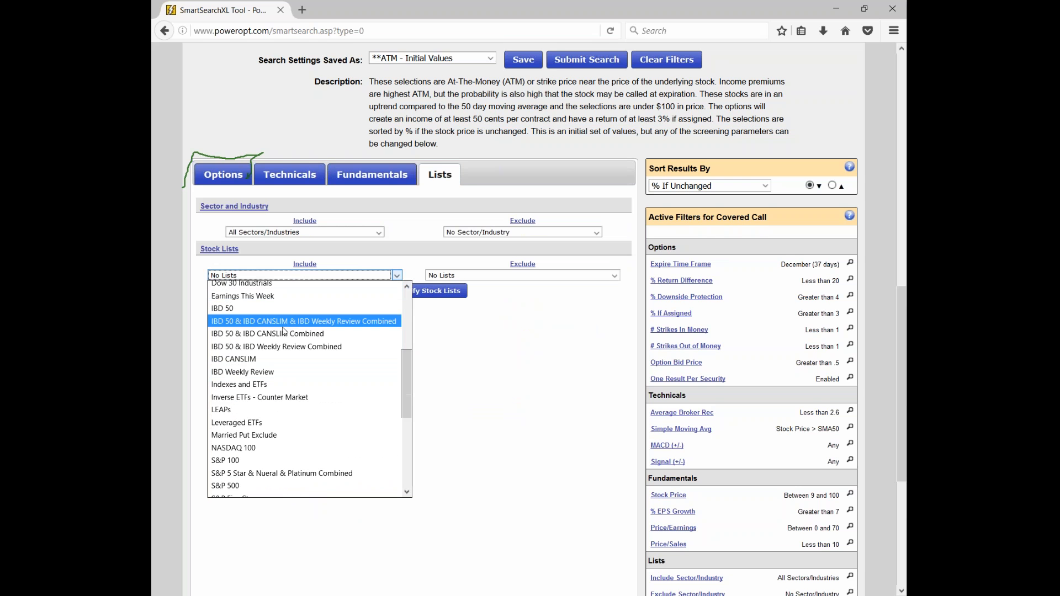
pyautogui.scroll(-1, 283, 337)
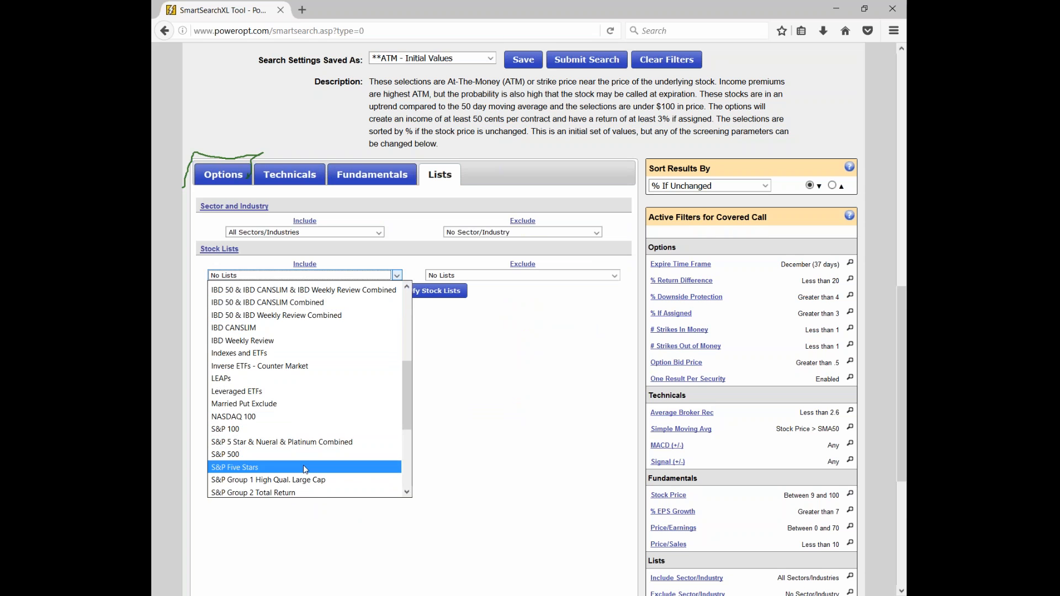
pyautogui.click(488, 385)
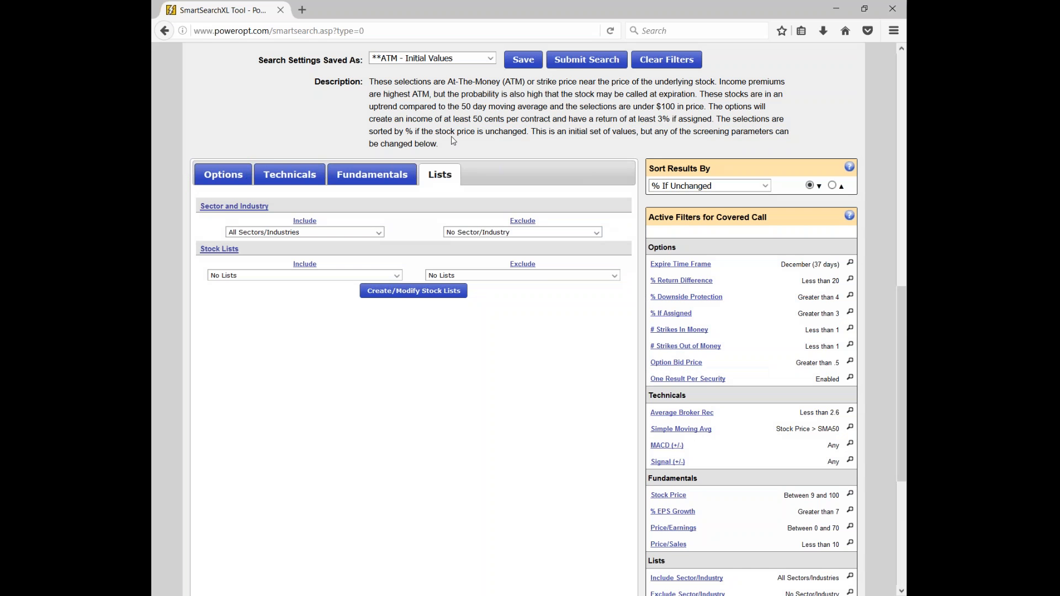
# - Load the saved search settings **OTM (out-of-the-money)
pyautogui.scroll(4, 456, 253)
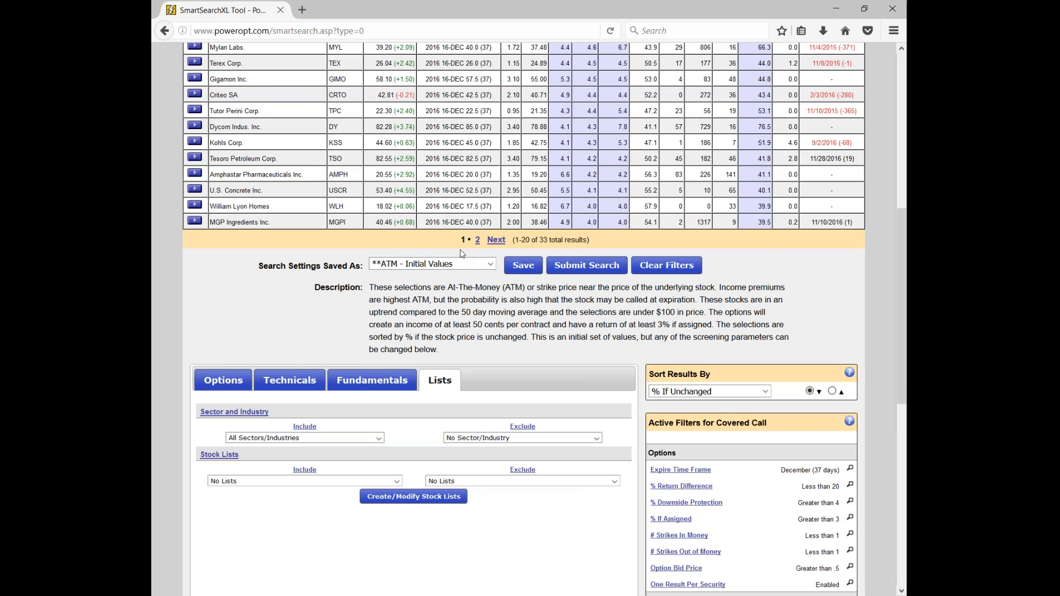
pyautogui.click(478, 267)
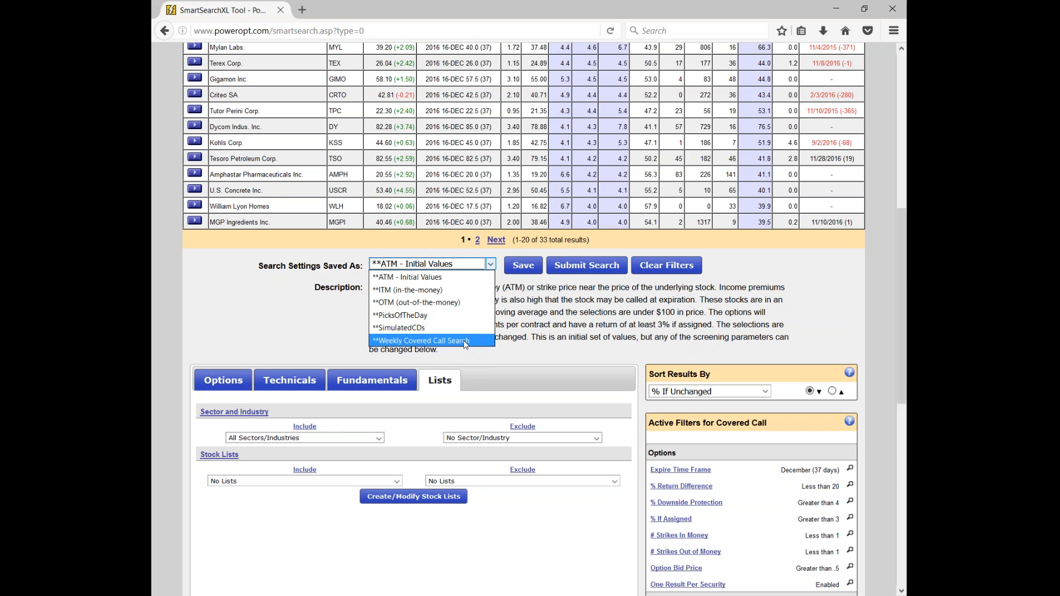
pyautogui.click(463, 302)
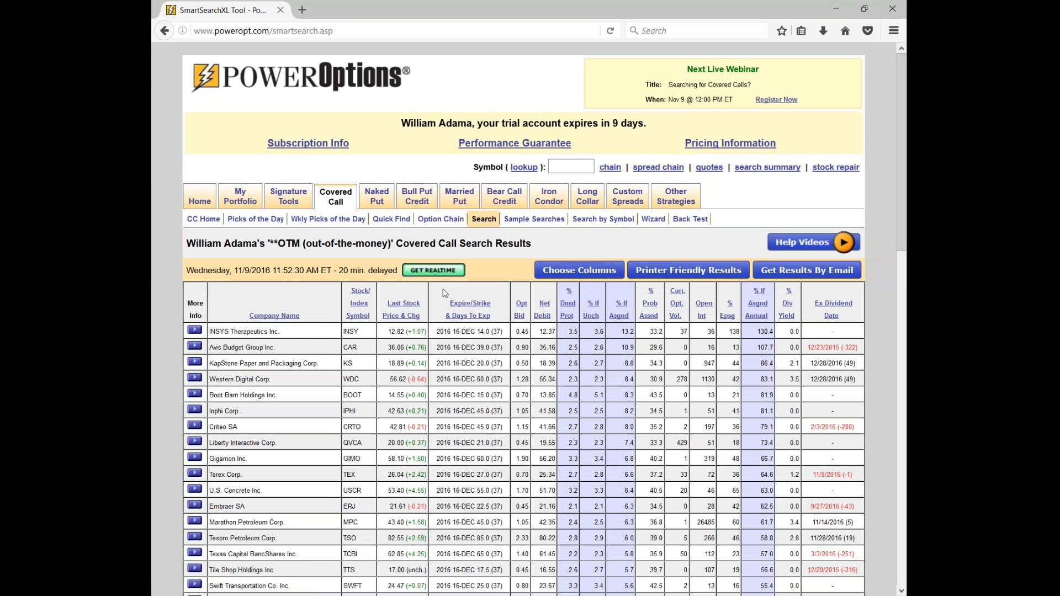
# - Examine the description and the active filters of the out-of-the-money covered call search
pyautogui.scroll(-15, 444, 293)
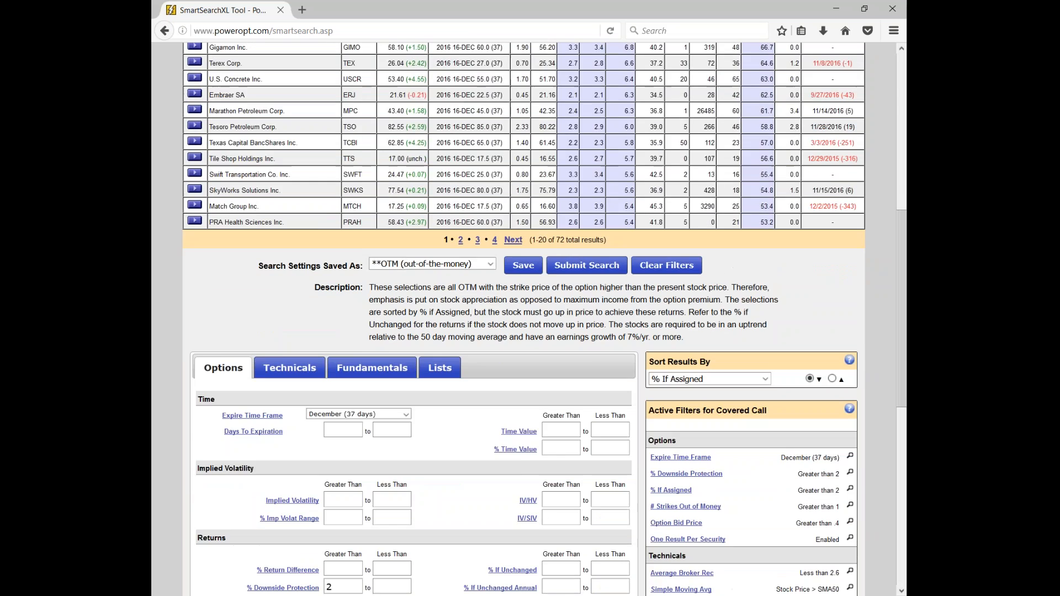
pyautogui.scroll(-1, 879, 174)
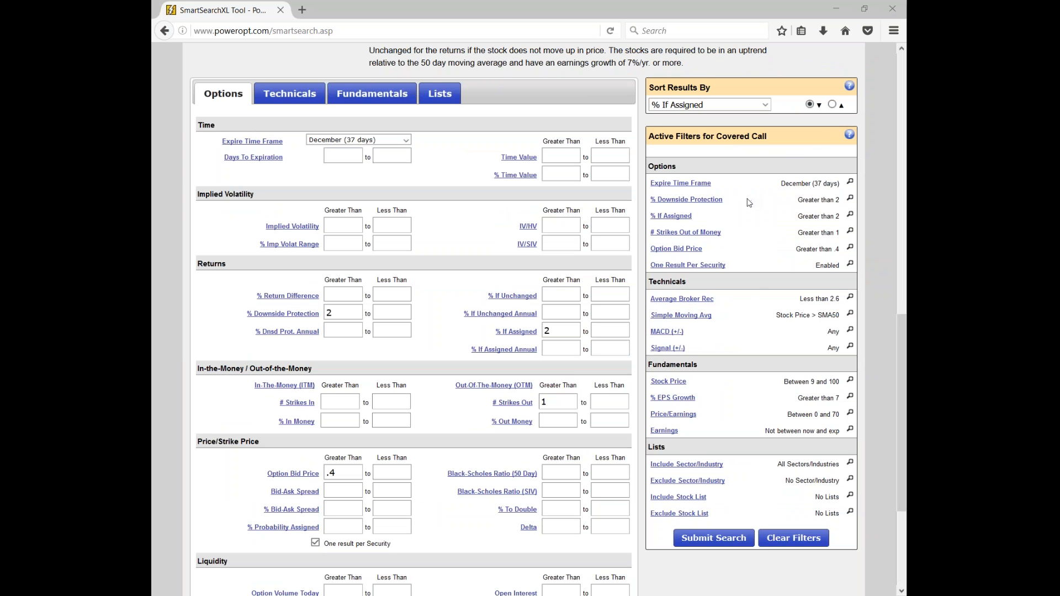
pyautogui.moveTo(678, 168); pyautogui.dragTo(649, 166)
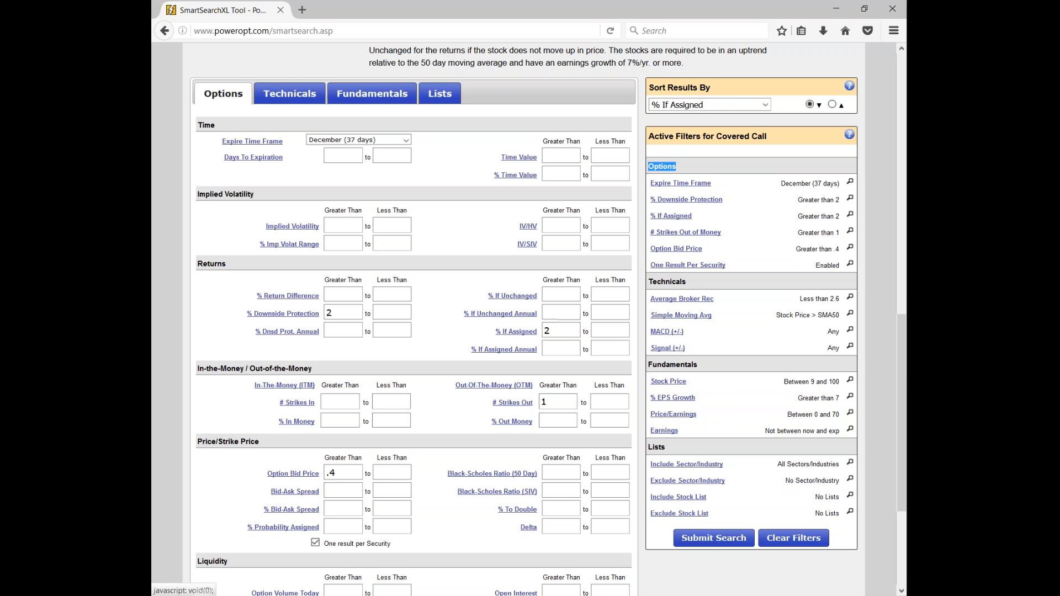
pyautogui.click(484, 157)
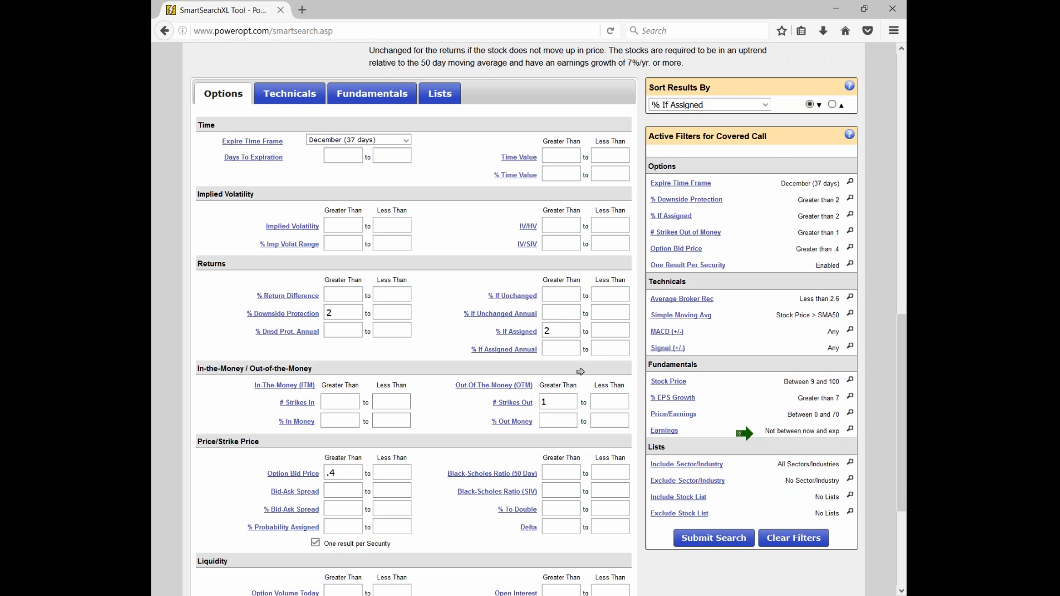
pyautogui.click(612, 406)
# - Set the Expire Time Frame to All Months and limit Days To Expiration to between 7 and 20
pyautogui.click(354, 141)
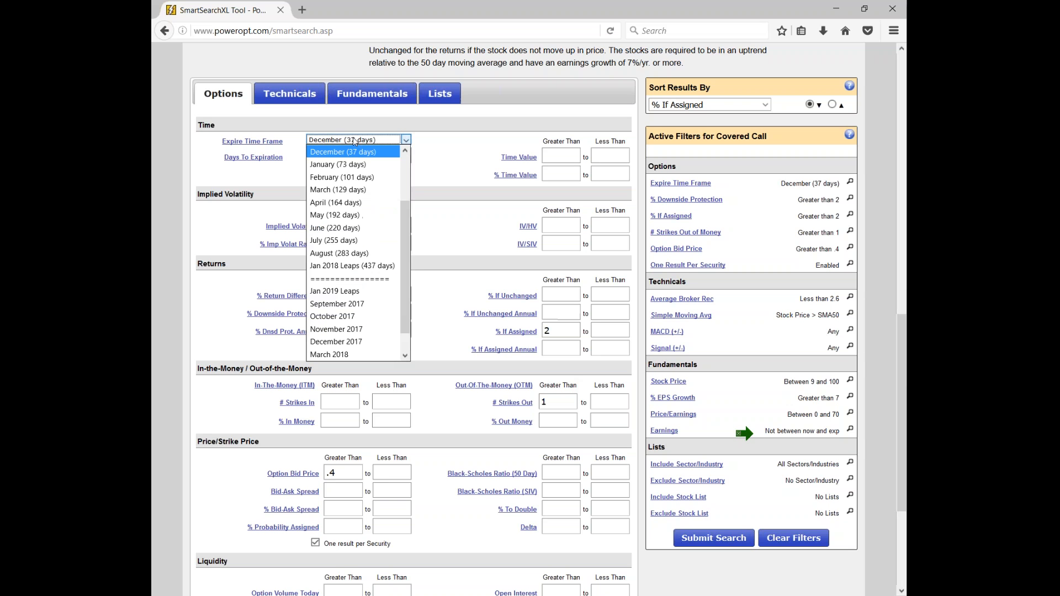
pyautogui.scroll(5, 364, 176)
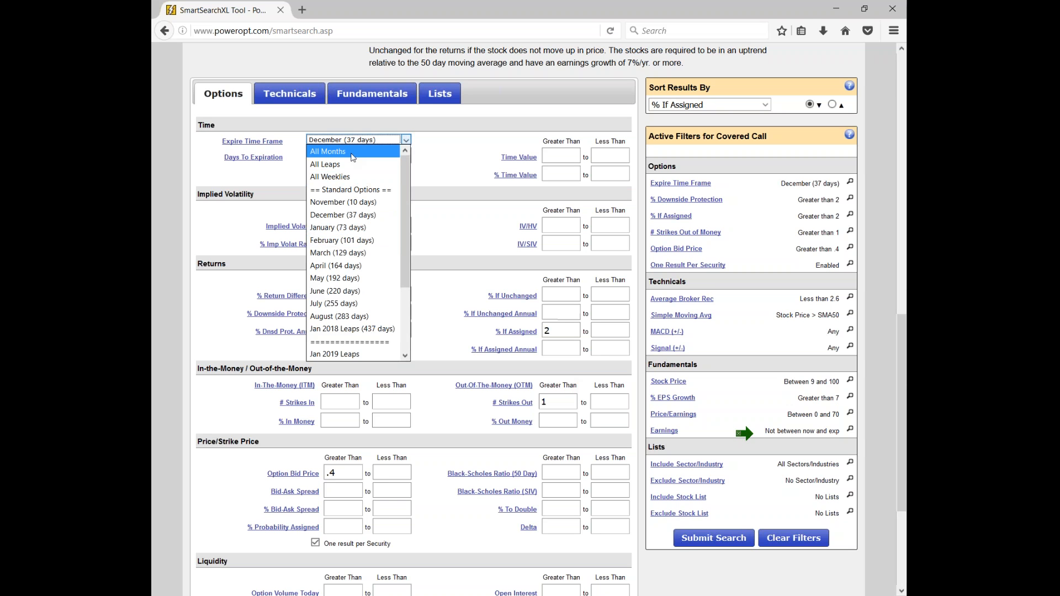
pyautogui.click(353, 158)
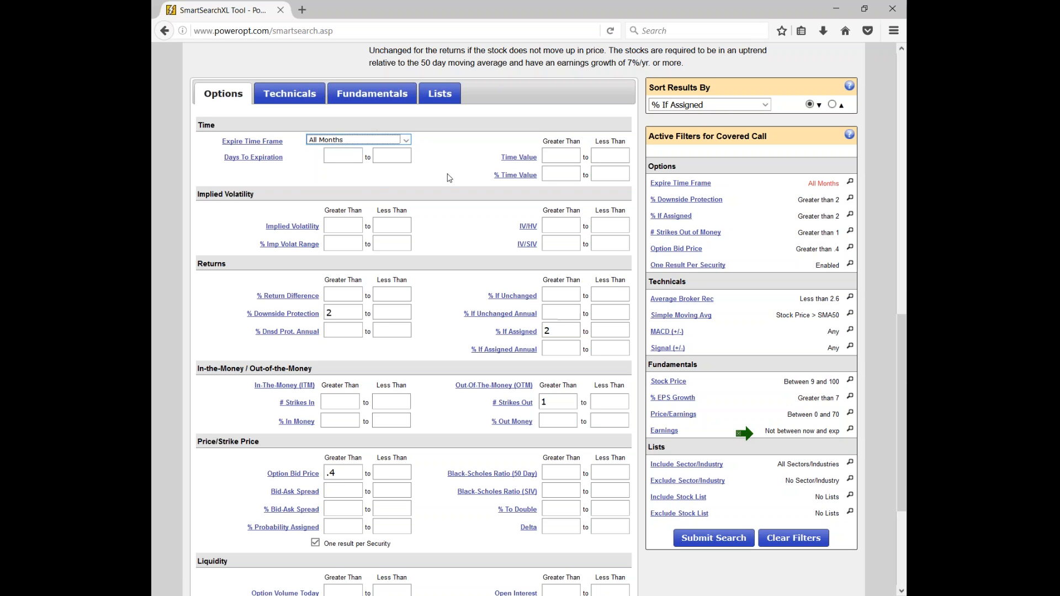
pyautogui.click(351, 160)
pyautogui.click(351, 160)
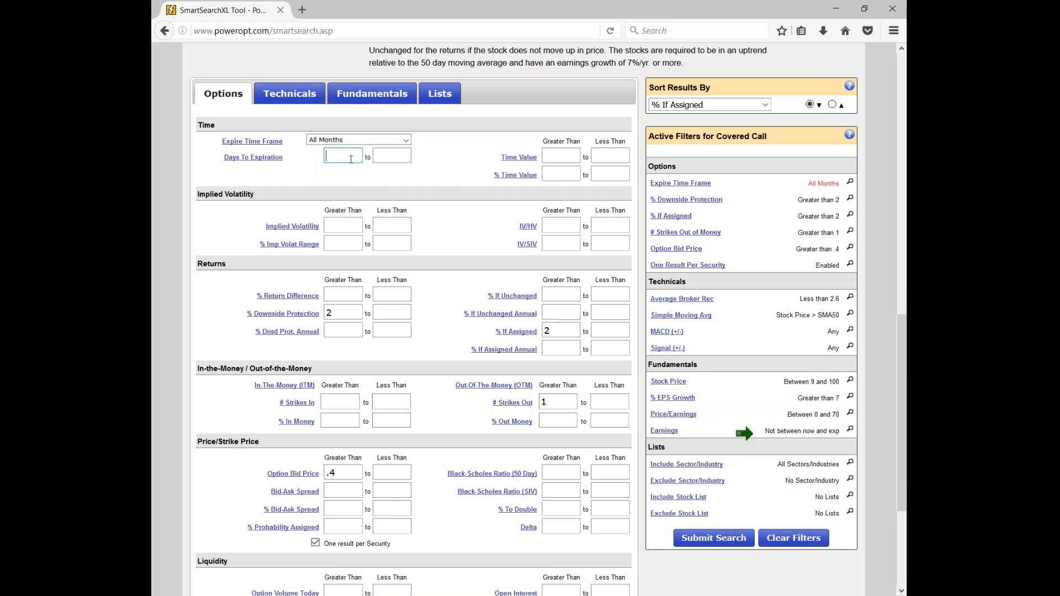
pyautogui.write('7')
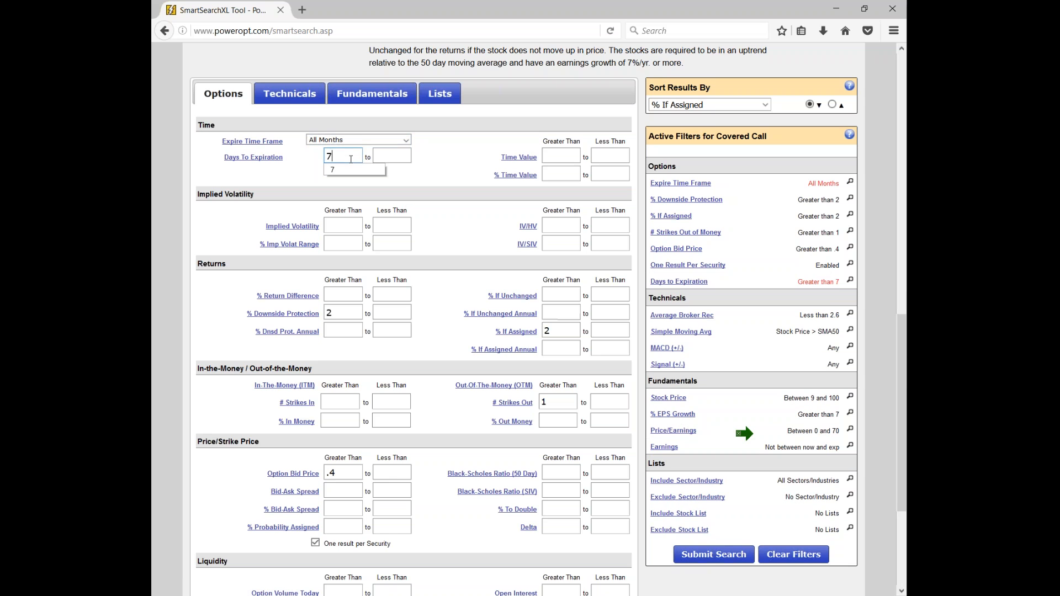
pyautogui.click(394, 157)
pyautogui.write('20')
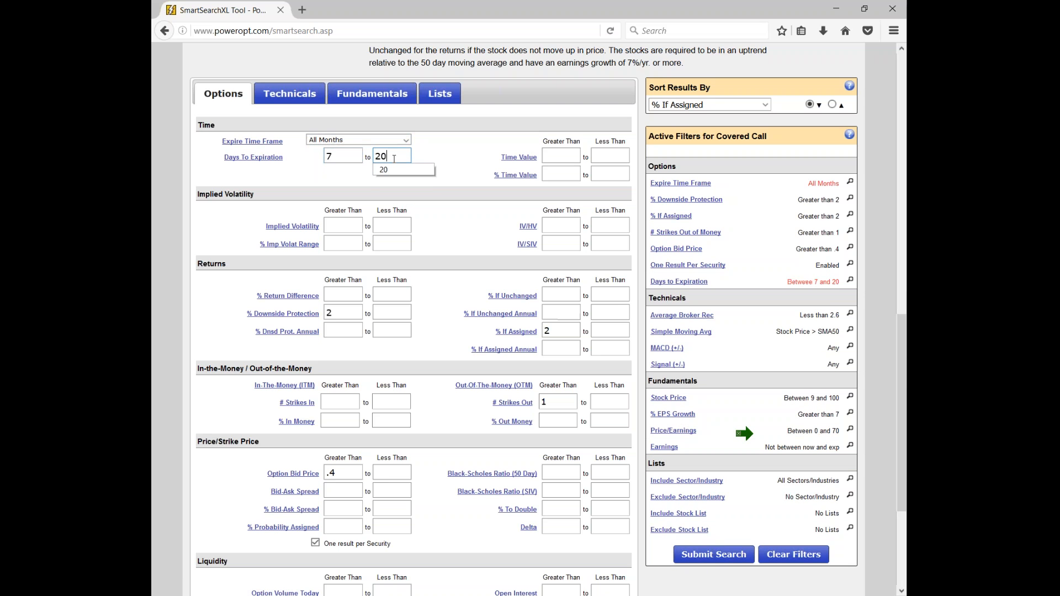
# - Submit the covered call search with the changed expiration filters
pyautogui.scroll(2, 496, 198)
pyautogui.scroll(1, 495, 200)
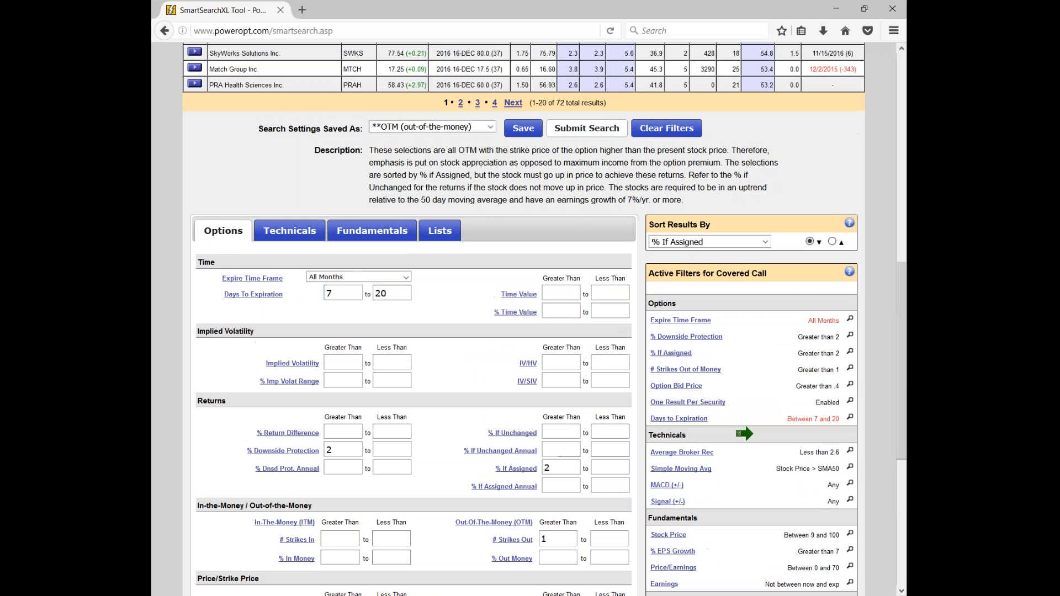
pyautogui.click(586, 128)
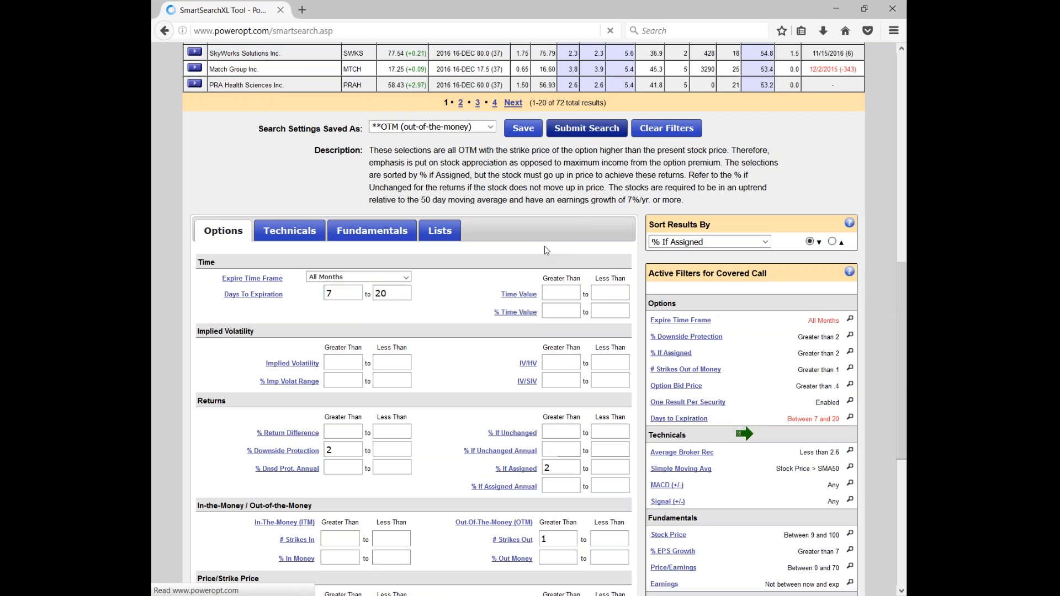
pyautogui.scroll(-2, 544, 246)
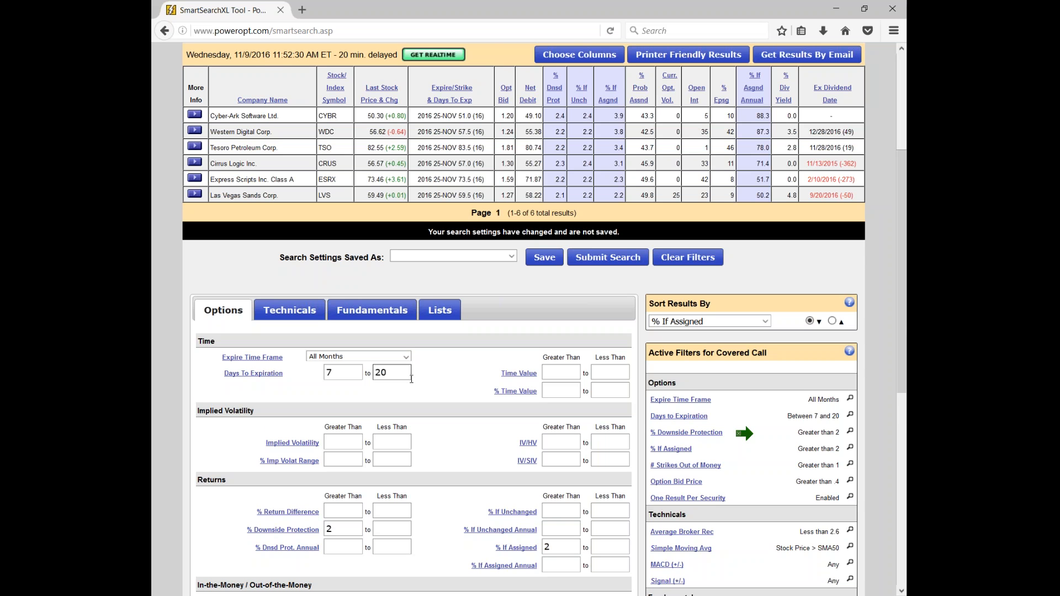
# - Compare the search results with the % Downside Protection, % If Assigned and Option Bid Price filters
pyautogui.scroll(-2, 412, 379)
pyautogui.click(338, 465)
pyautogui.scroll(-2, 456, 488)
pyautogui.click(560, 409)
pyautogui.scroll(-4, 507, 526)
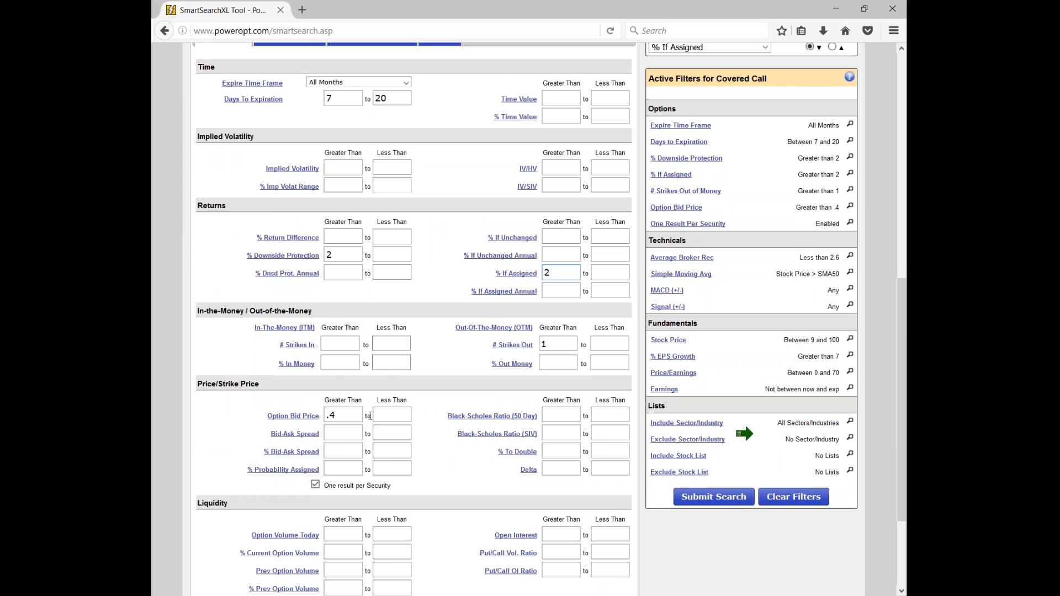
pyautogui.scroll(4, 467, 436)
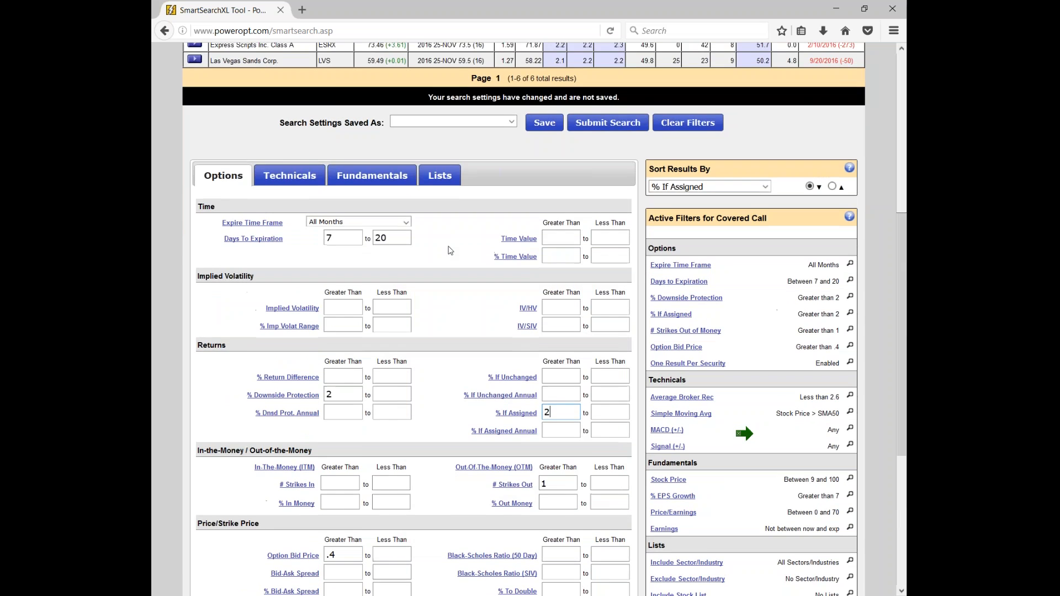
pyautogui.scroll(6, 451, 250)
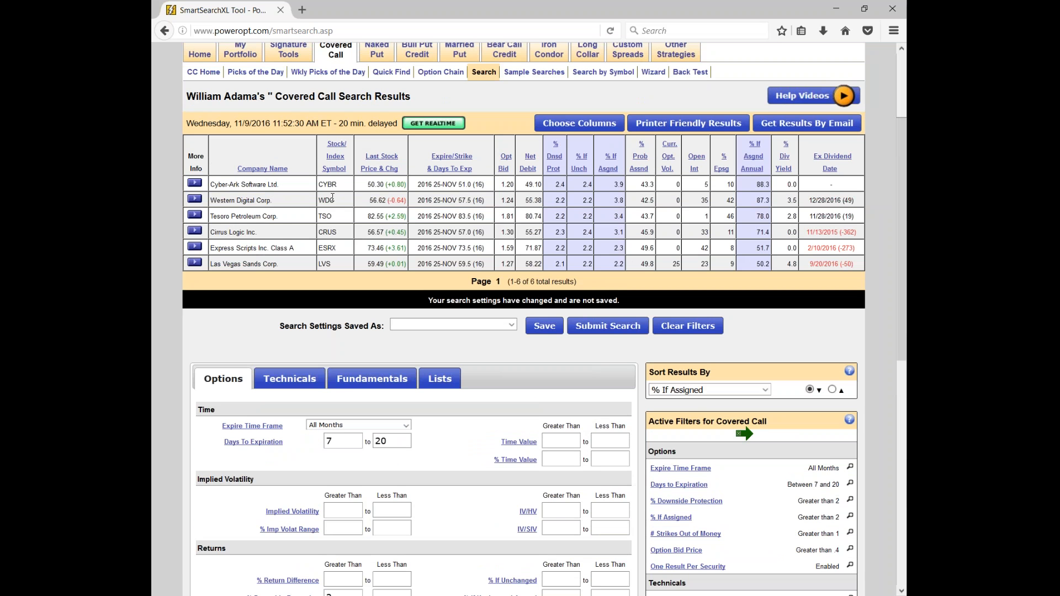
pyautogui.scroll(-2, 372, 204)
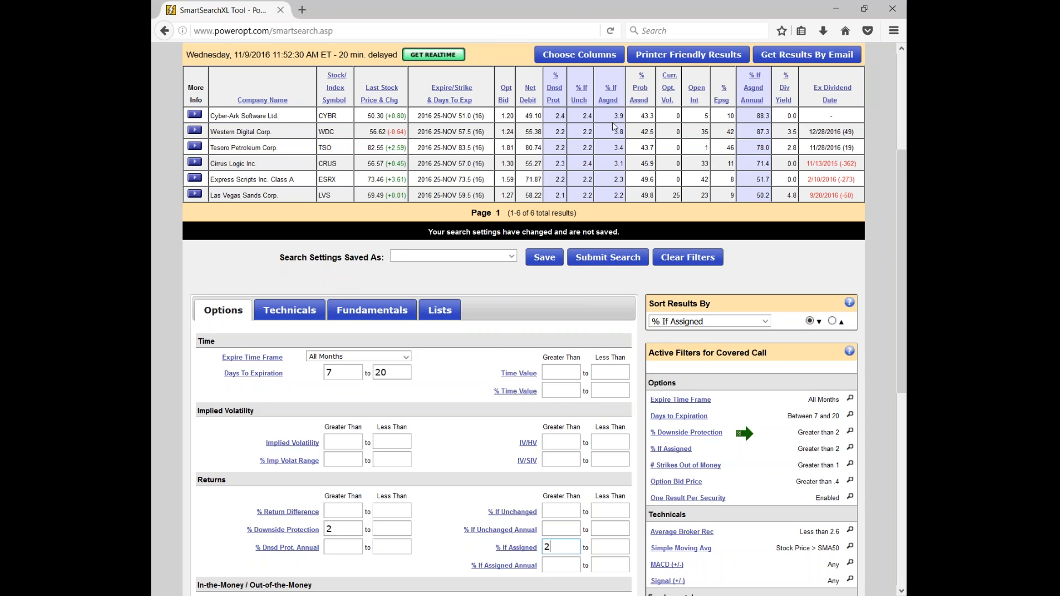
pyautogui.scroll(-5, 615, 126)
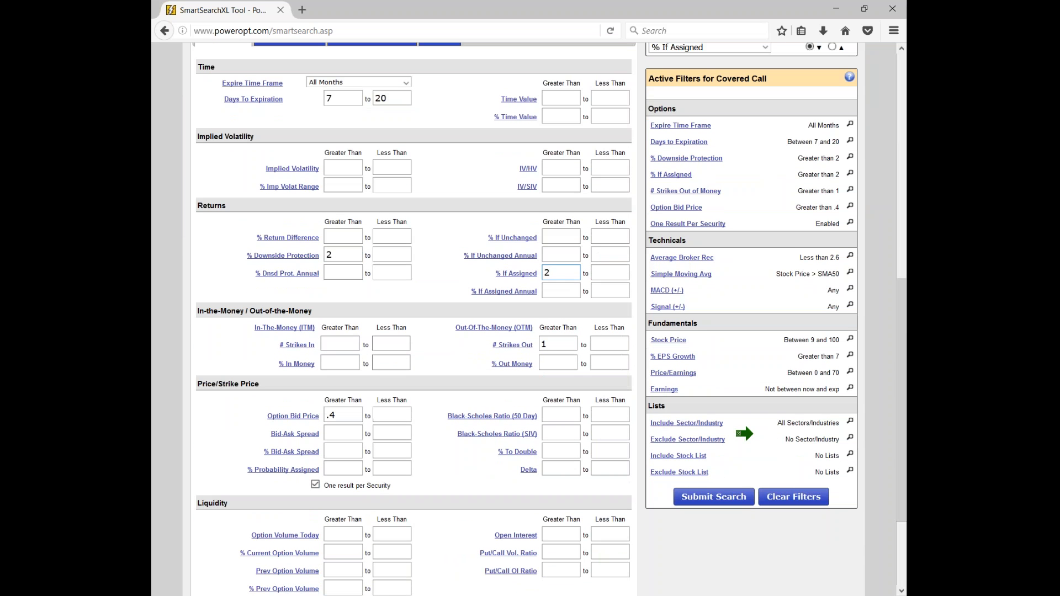
# - Review the covered call search results and the additional information options offered for Western Digital Corp
pyautogui.moveTo(303, 260)
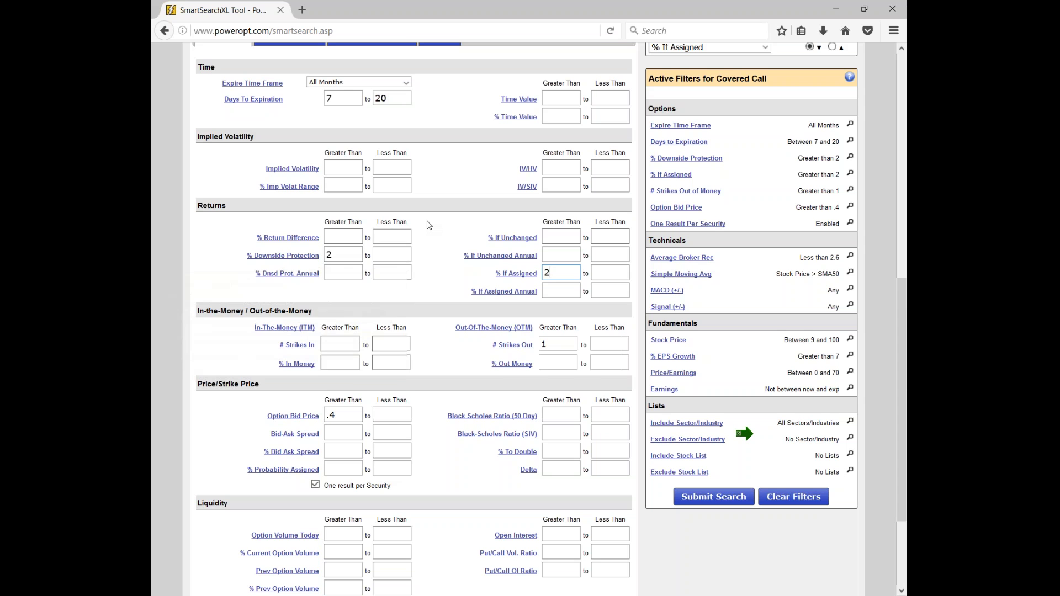
pyautogui.scroll(5, 427, 225)
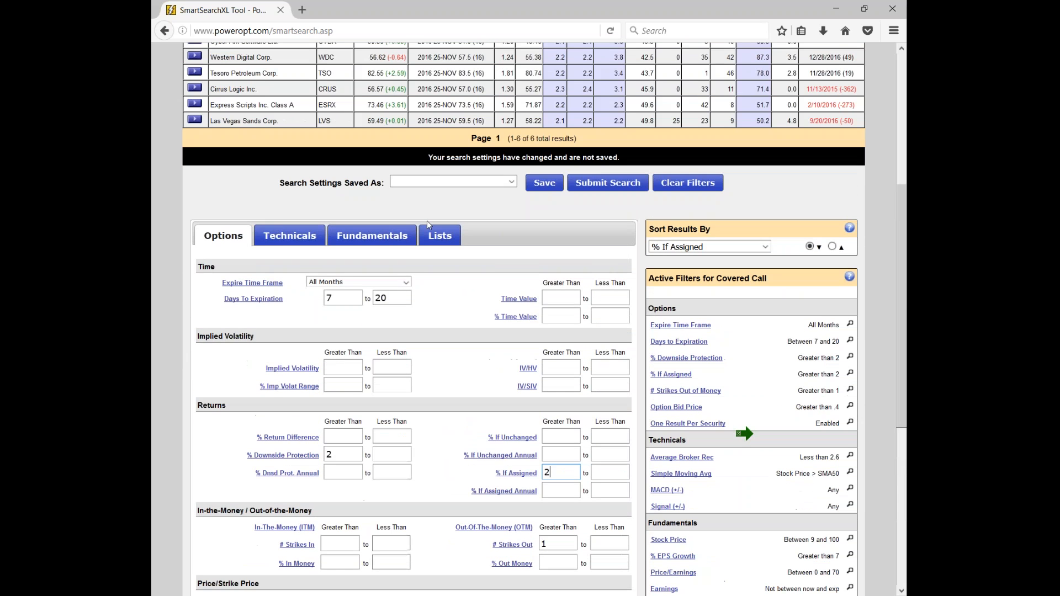
pyautogui.scroll(1, 429, 224)
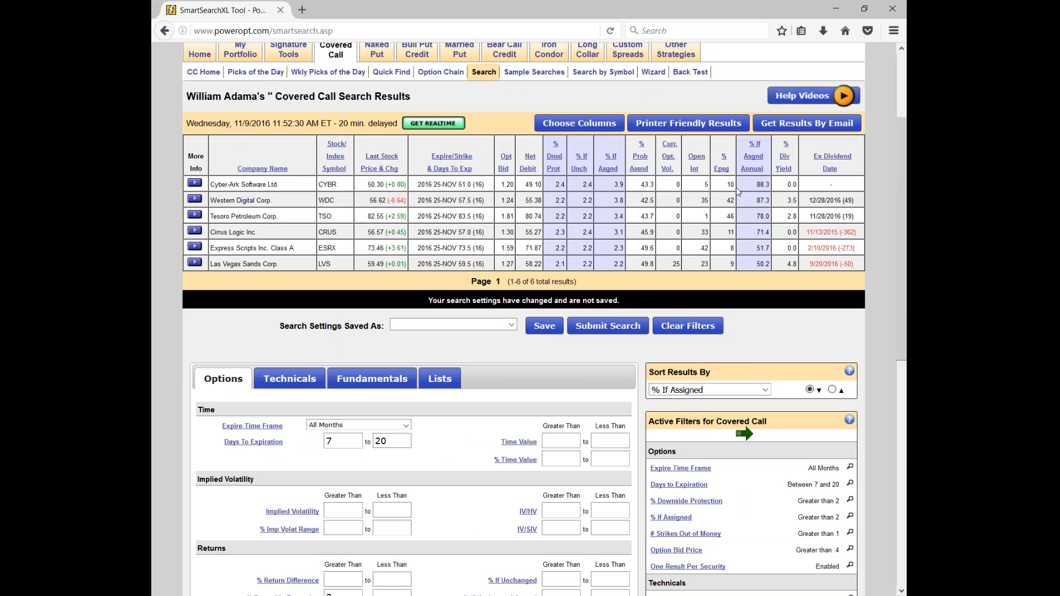
pyautogui.scroll(-1, 736, 187)
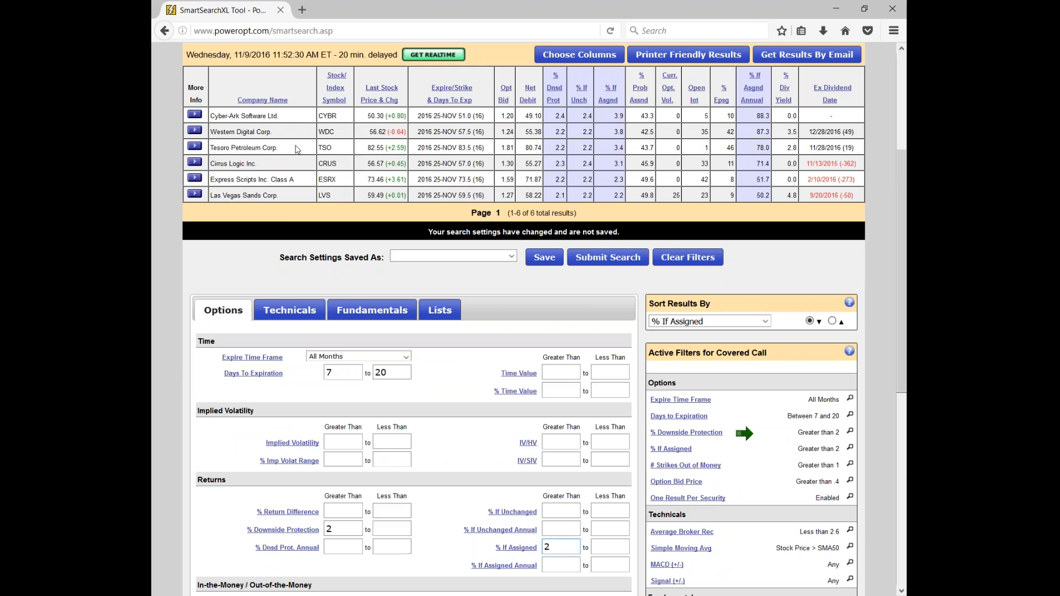
pyautogui.click(195, 130)
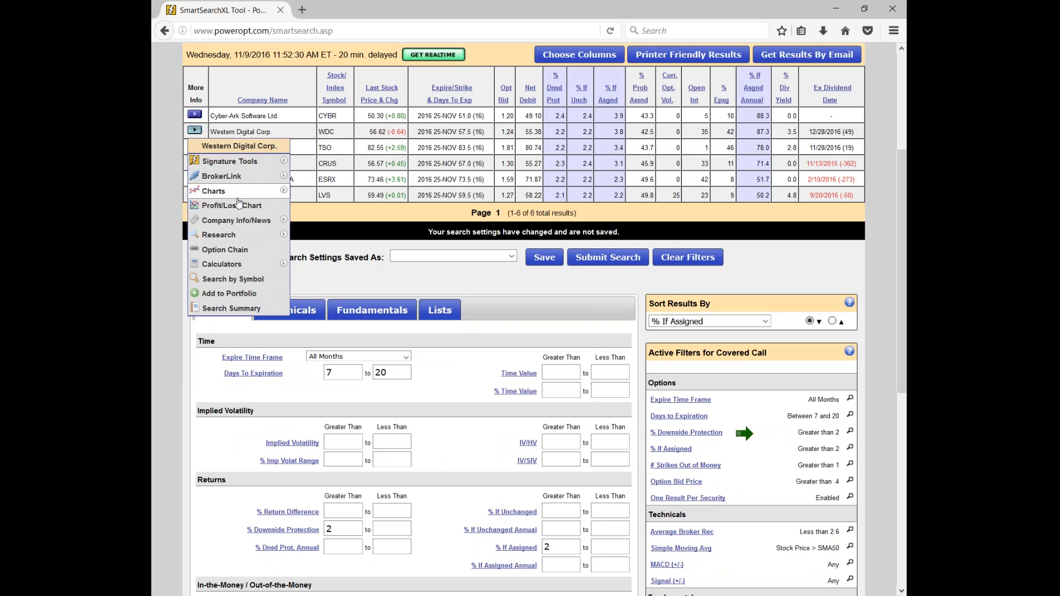
pyautogui.moveTo(238, 201)
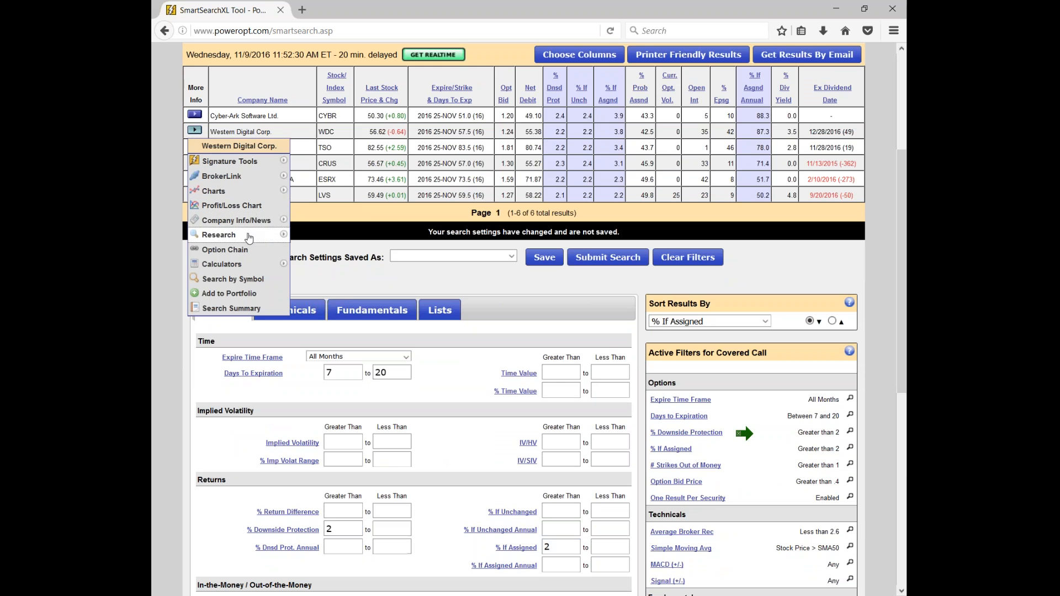
pyautogui.moveTo(247, 223)
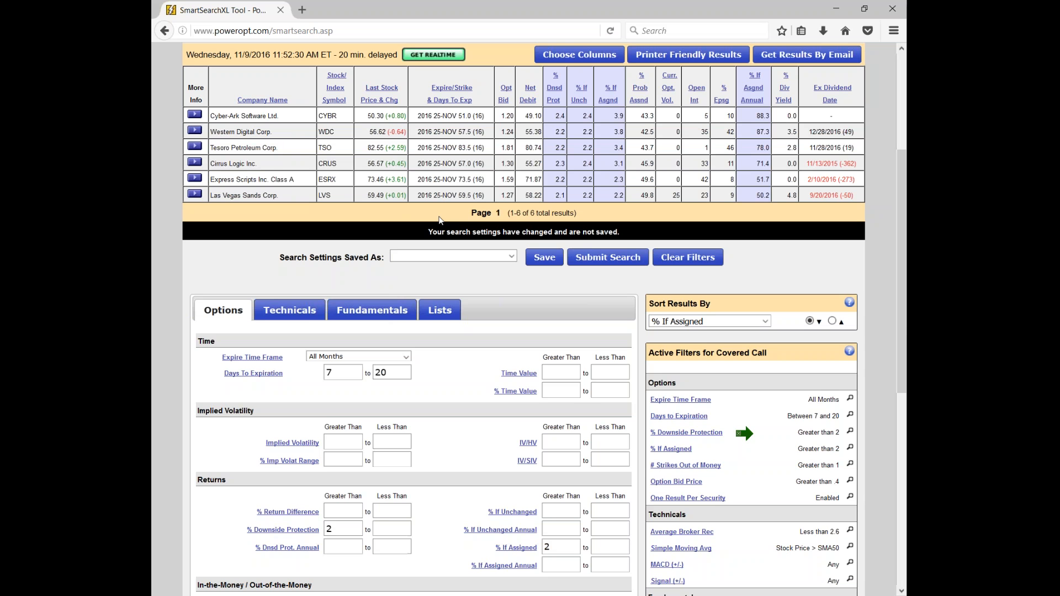
# - Set the % Downside Protection filter to greater than 1.5
pyautogui.scroll(-5, 440, 219)
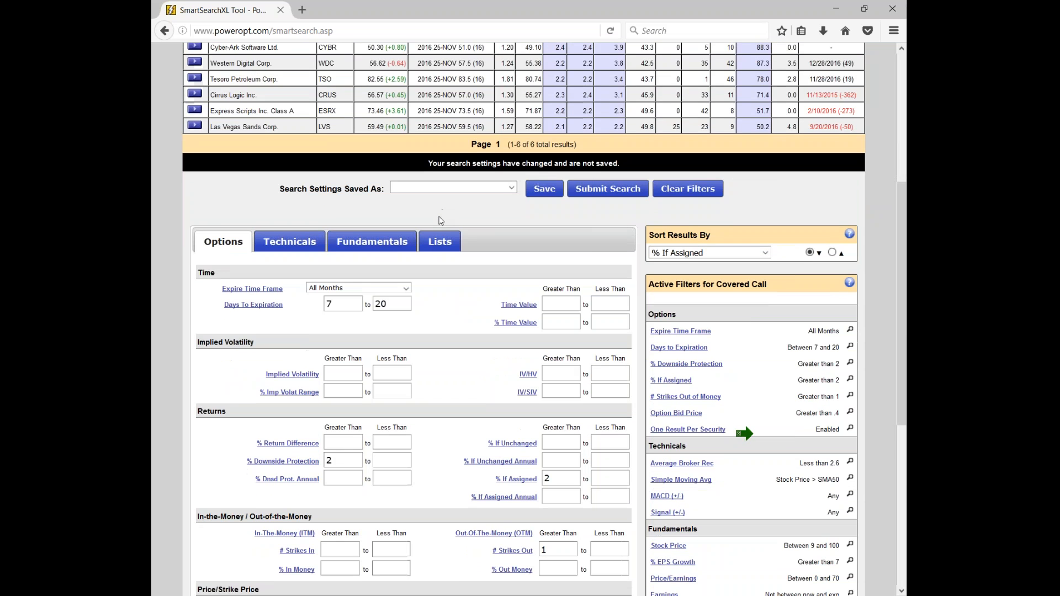
pyautogui.scroll(-2, 440, 220)
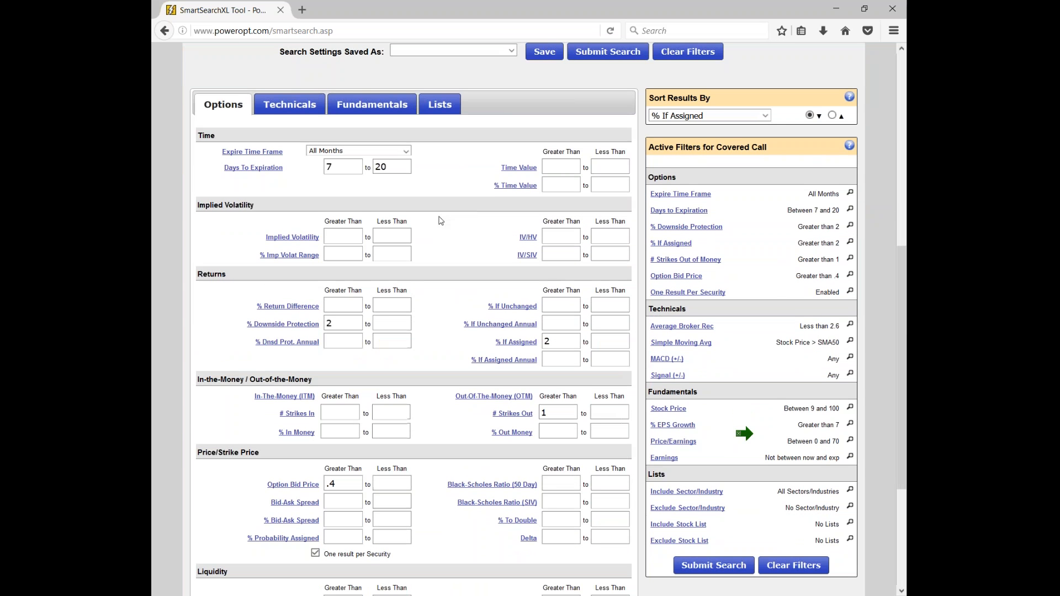
pyautogui.click(393, 167)
pyautogui.click(358, 322)
pyautogui.press('BackSpace')
pyautogui.write('1.5')
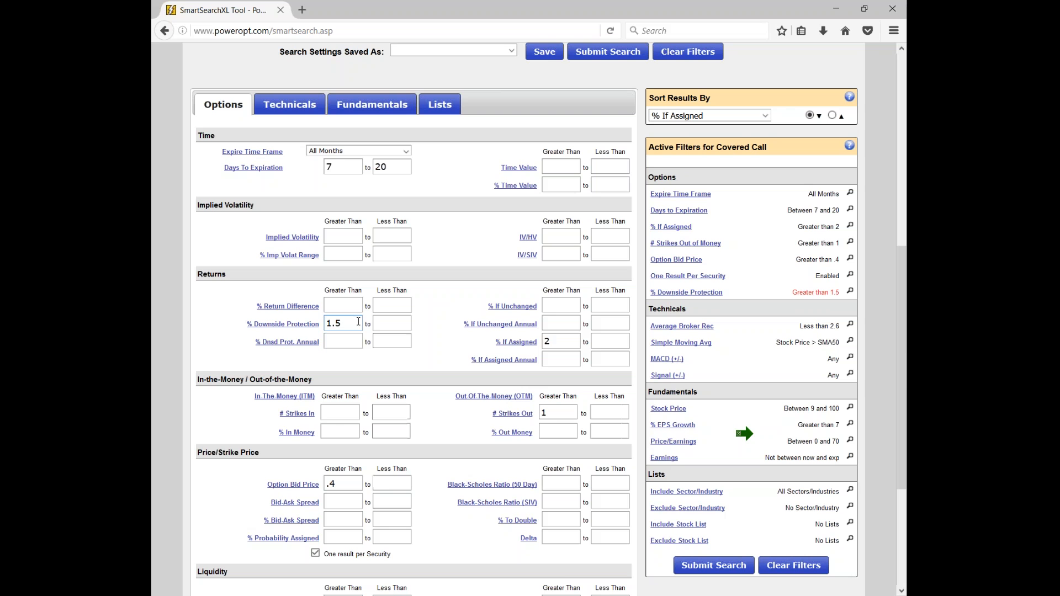
# - Set the % If Assigned filter to greater than 1.5 and submit the covered call search
pyautogui.click(557, 340)
pyautogui.press('BackSpace')
pyautogui.write('10.')
pyautogui.press('BackSpace')
pyautogui.press('BackSpace')
pyautogui.write('.5')
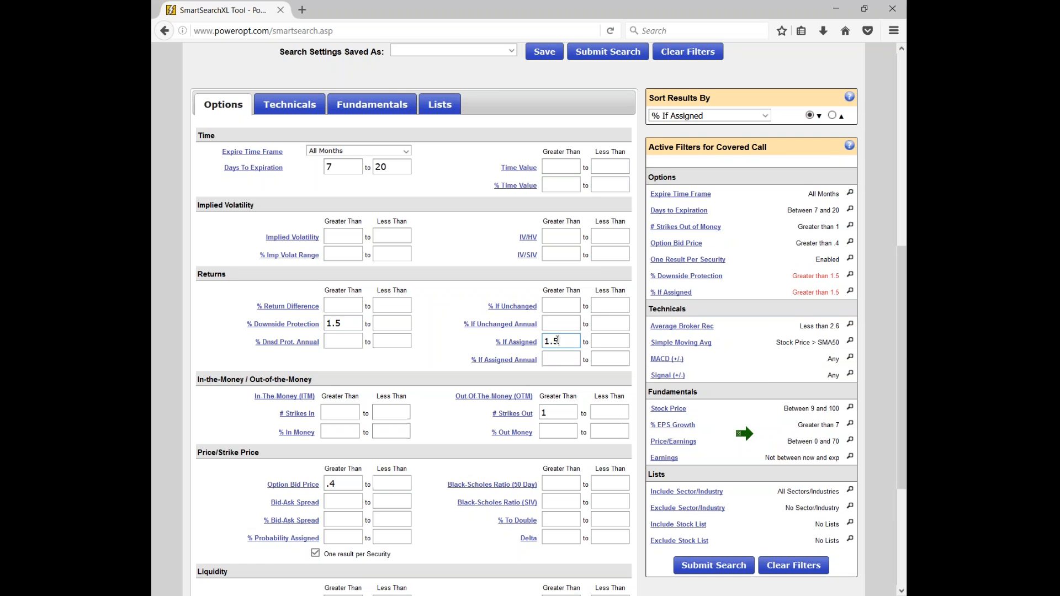
pyautogui.scroll(-2, 557, 340)
pyautogui.scroll(2, 558, 340)
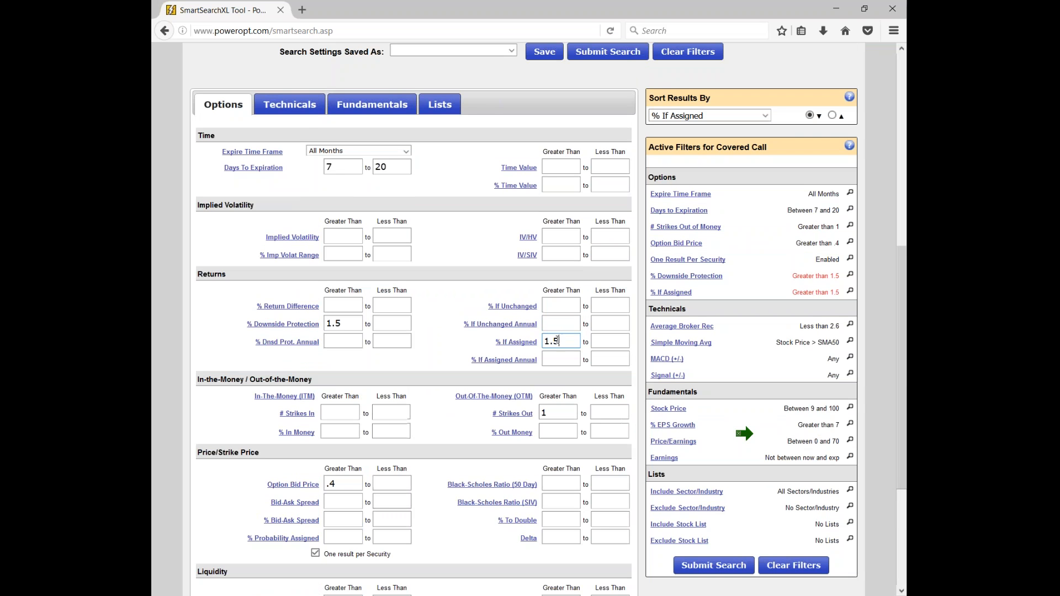
pyautogui.click(690, 569)
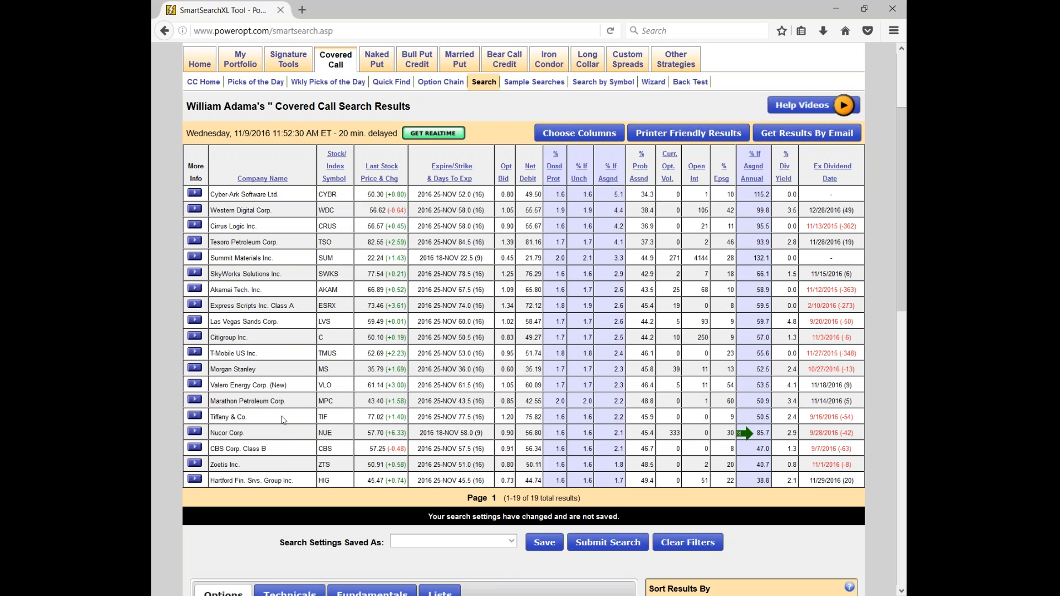
# - Review the new search results against the active filters and read the definition of % Downside Protection
pyautogui.scroll(-5, 284, 420)
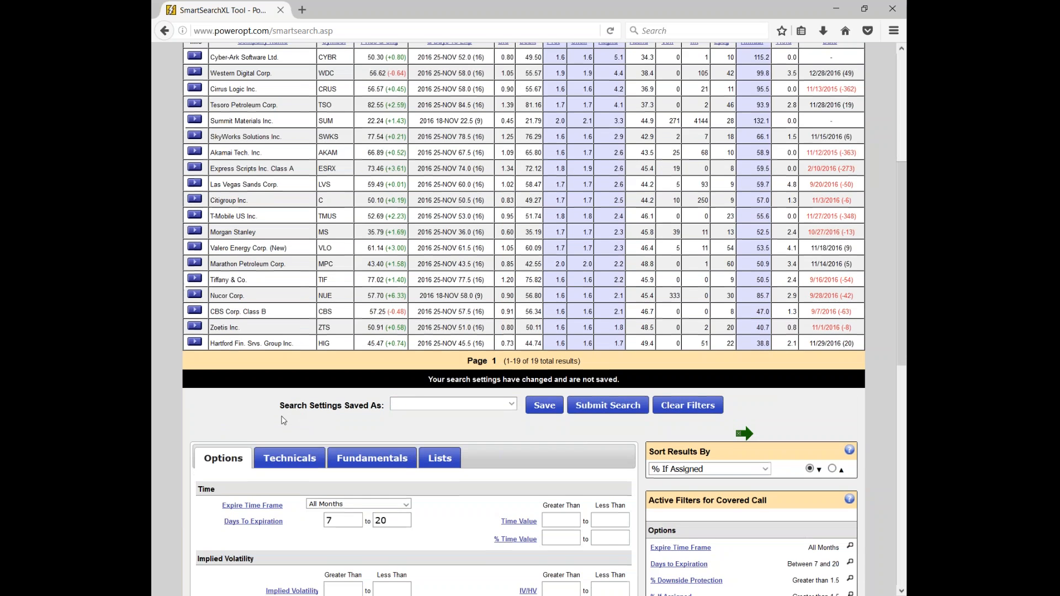
pyautogui.scroll(-3, 284, 420)
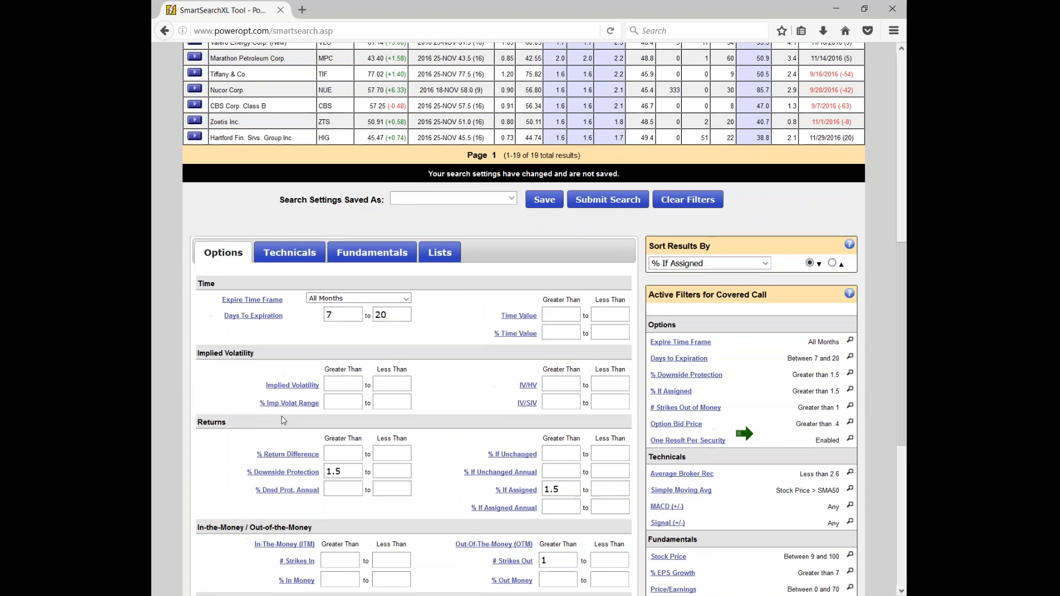
pyautogui.moveTo(304, 482)
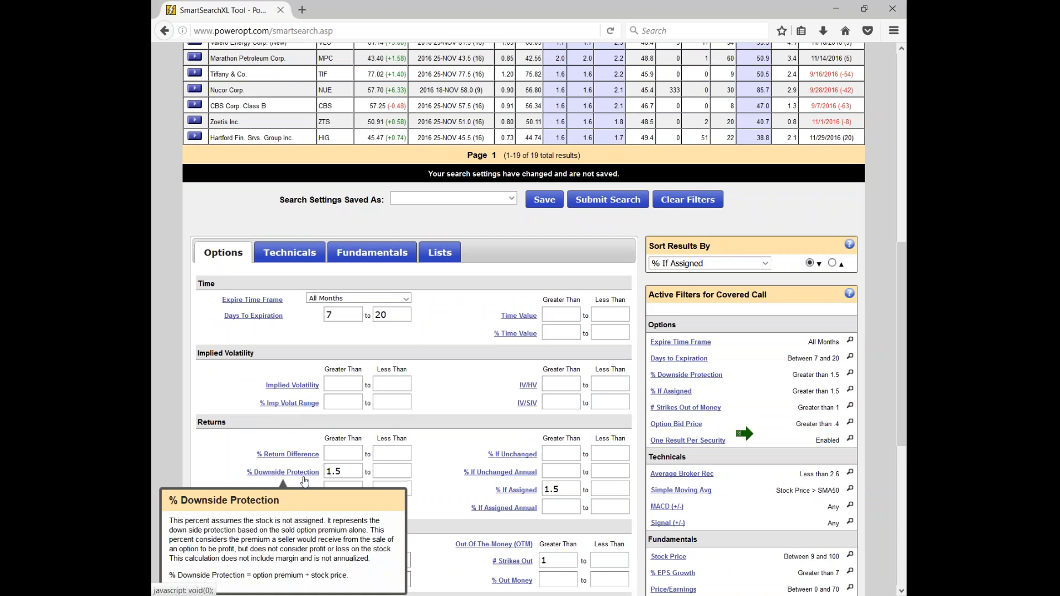
pyautogui.scroll(-3, 418, 347)
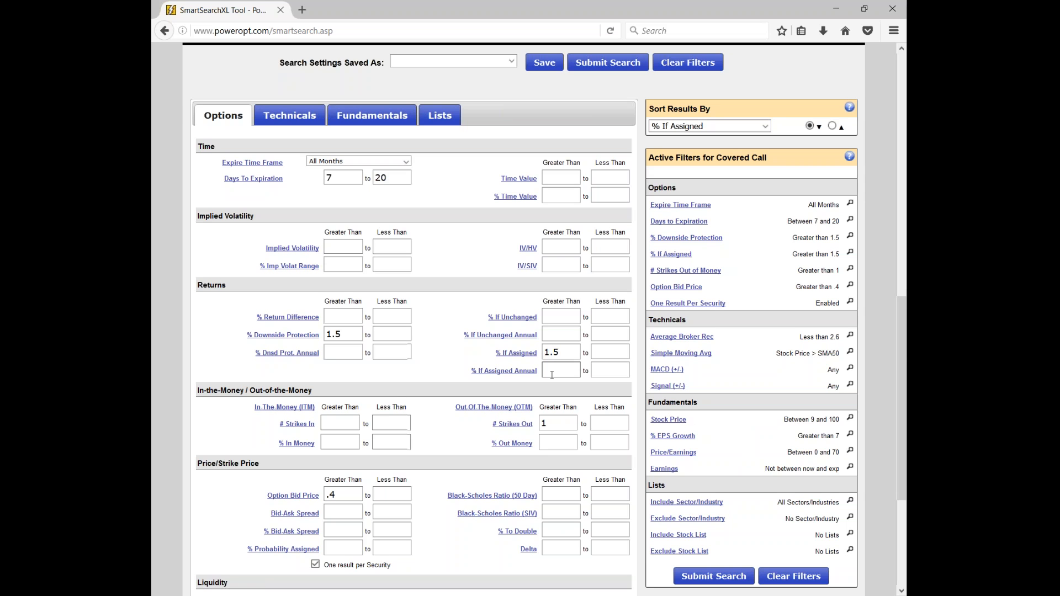
pyautogui.scroll(2, 551, 375)
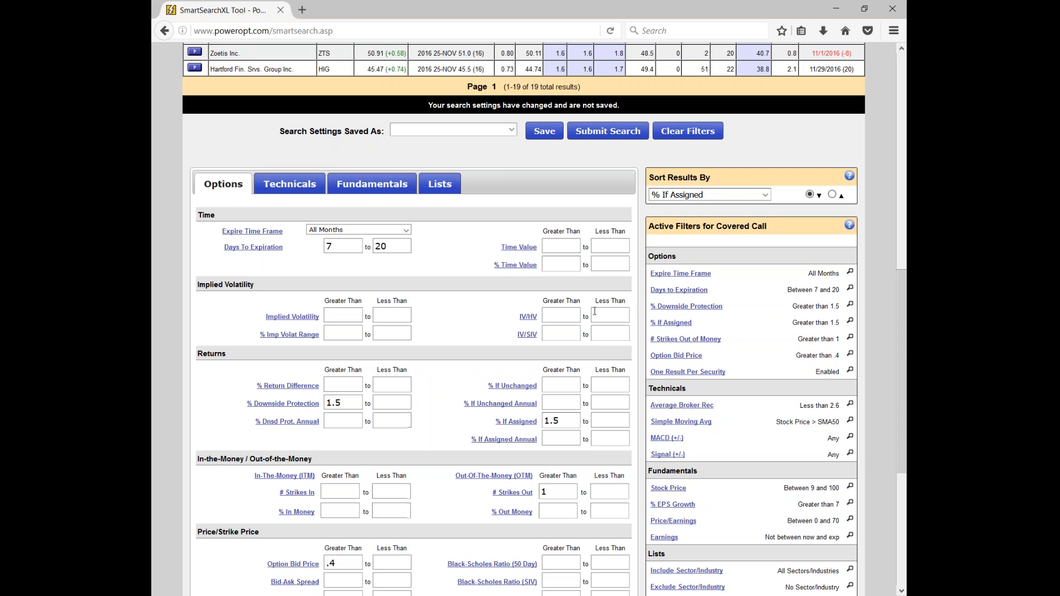
# - Clear all search filters and limit the fundamental Stock Price filter to between 5 and 25
pyautogui.click(690, 133)
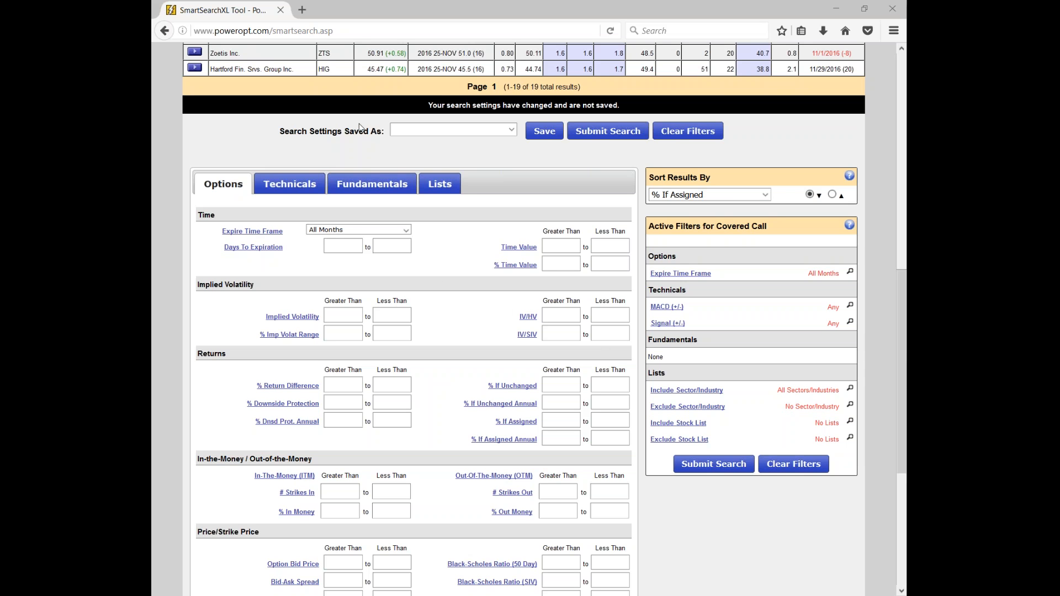
pyautogui.click(391, 191)
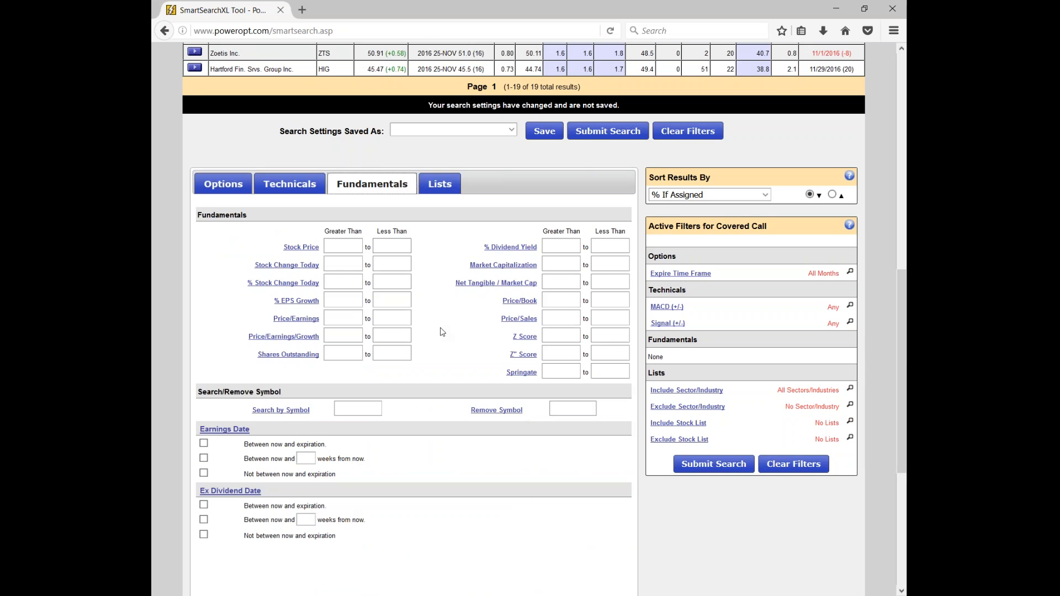
pyautogui.scroll(-2, 441, 331)
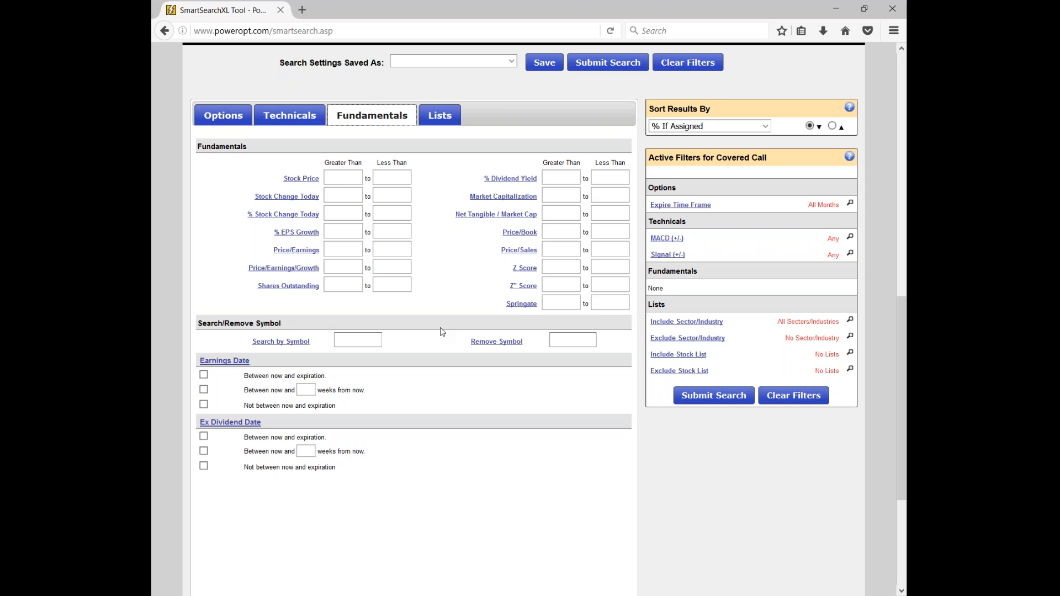
pyautogui.click(343, 176)
pyautogui.write('5')
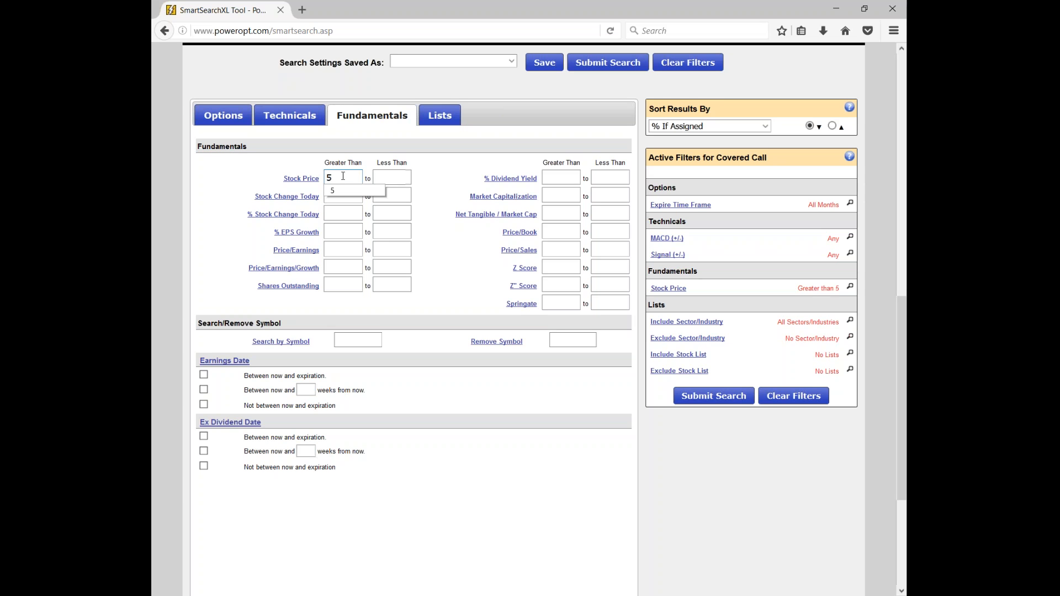
pyautogui.click(393, 178)
pyautogui.write('25')
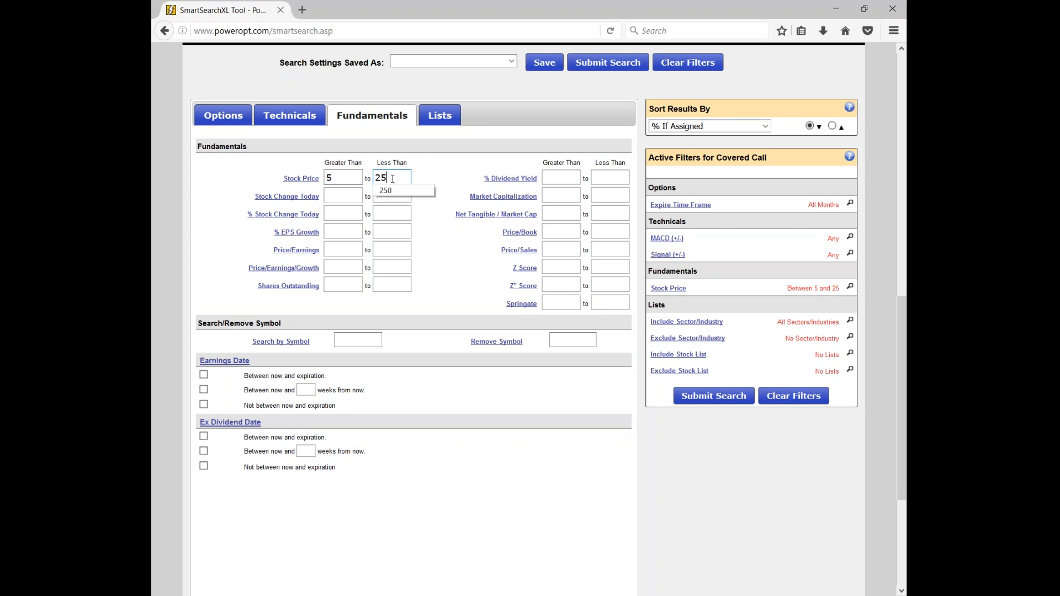
# - Limit Price/Earnings to less than 40 and require % EPS Growth greater than 5
pyautogui.click(395, 248)
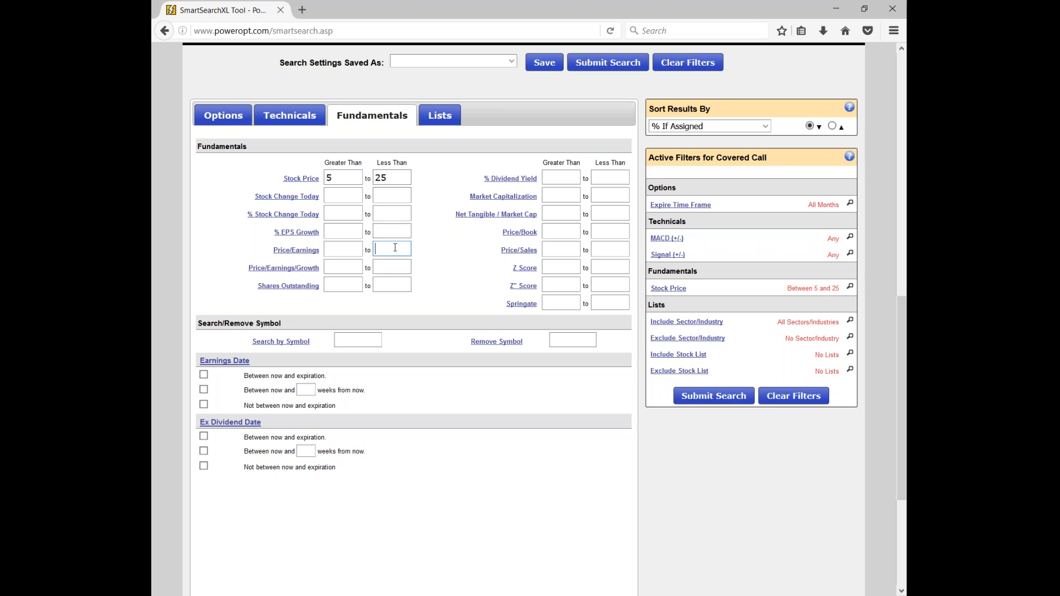
pyautogui.write('40')
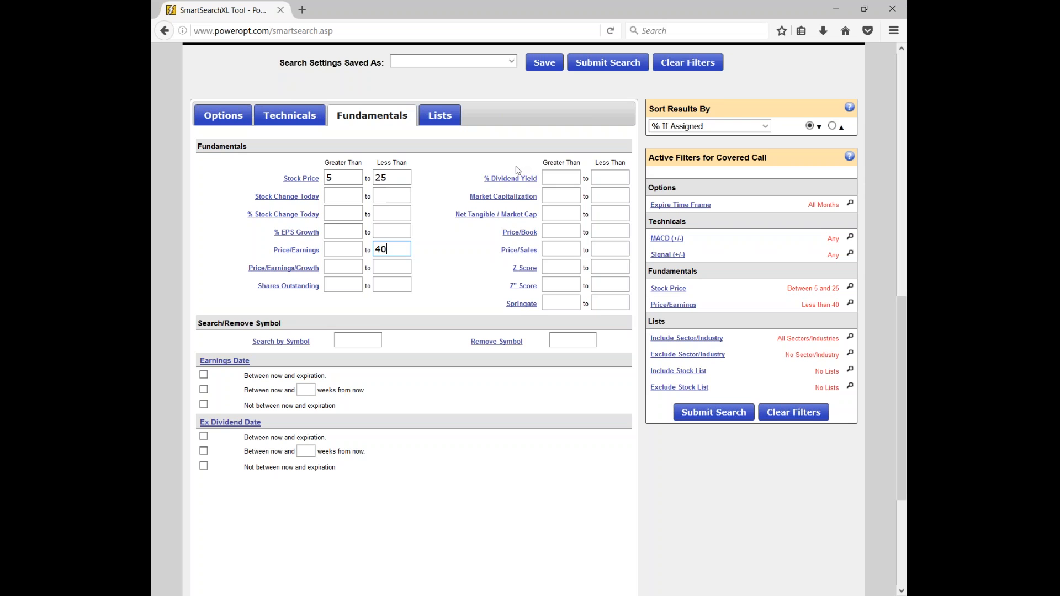
pyautogui.click(355, 230)
pyautogui.write('5')
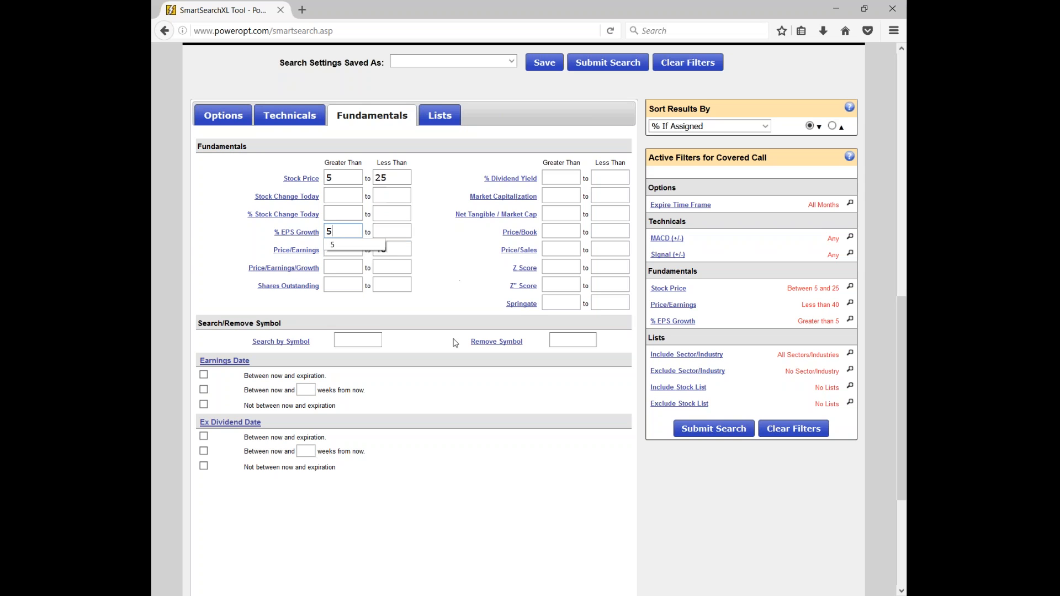
# - Require that the Earnings Date is not between now and expiration, and open the technical filters
pyautogui.click(204, 406)
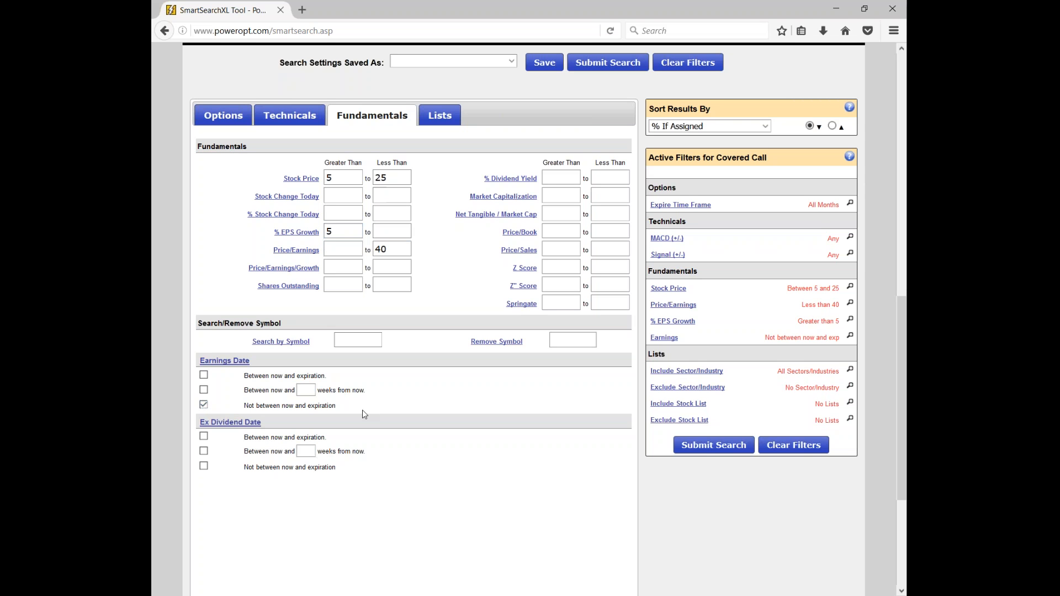
pyautogui.click(388, 251)
pyautogui.click(344, 232)
pyautogui.click(310, 117)
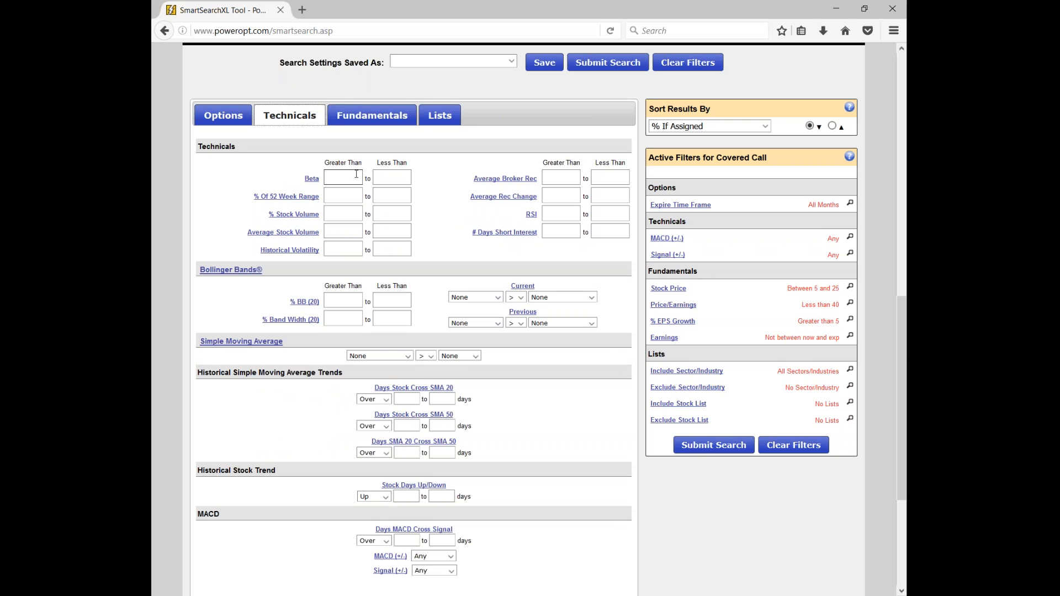
# - Try the % Of 52 Week Range filter at greater than 80 and at less than 30, clearing each value
pyautogui.click(349, 196)
pyautogui.write('80')
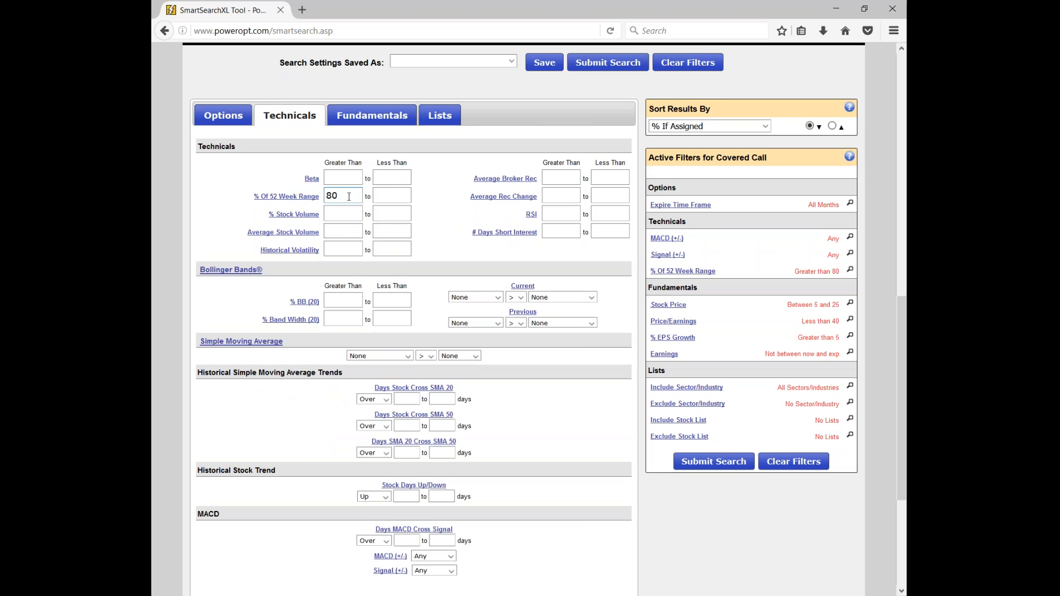
pyautogui.press('BackSpace')
pyautogui.press('BackSpace')
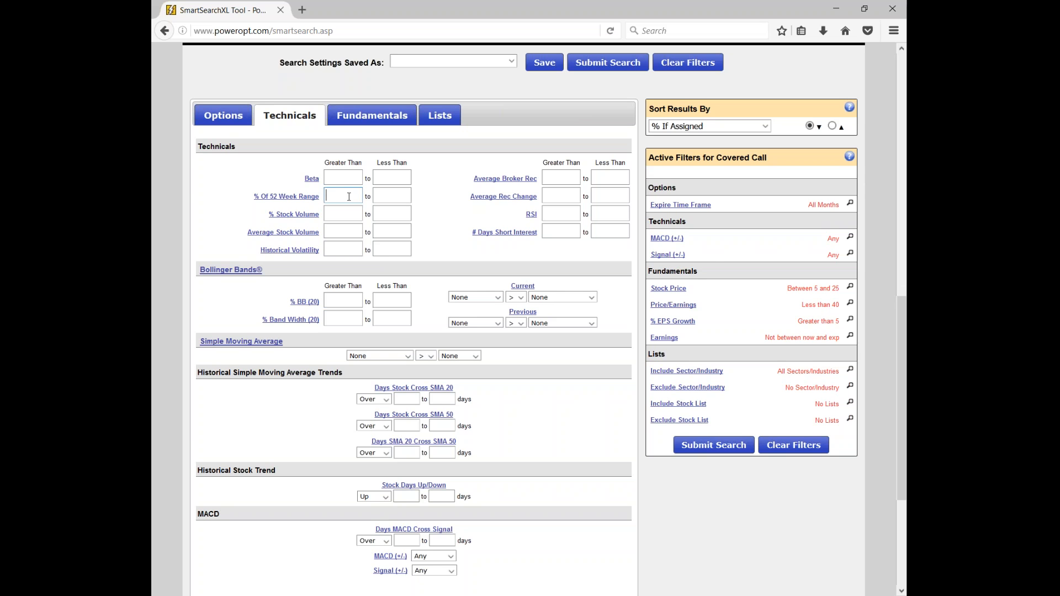
pyautogui.press('Tab')
pyautogui.write('30')
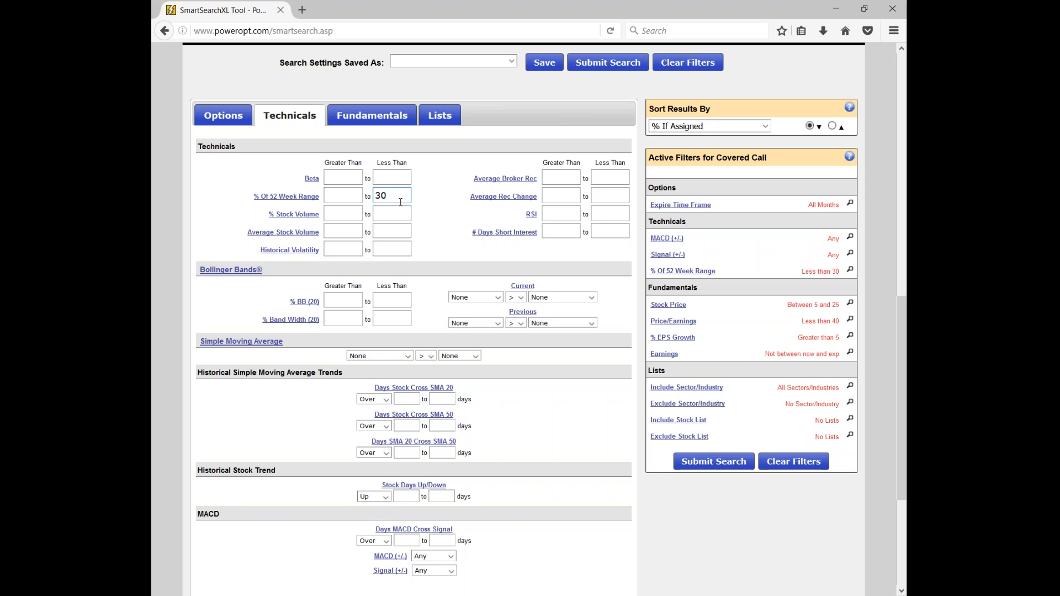
pyautogui.press('BackSpace')
pyautogui.press('BackSpace')
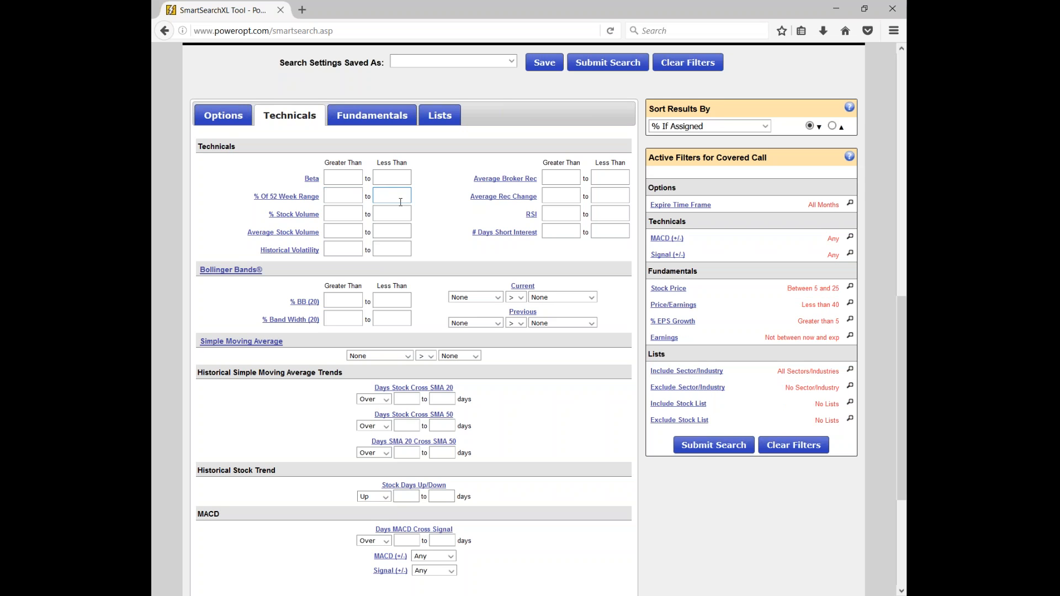
# - Check the definition of Average Stock Volume and set its filter to greater than 750
pyautogui.click(337, 237)
pyautogui.moveTo(315, 236)
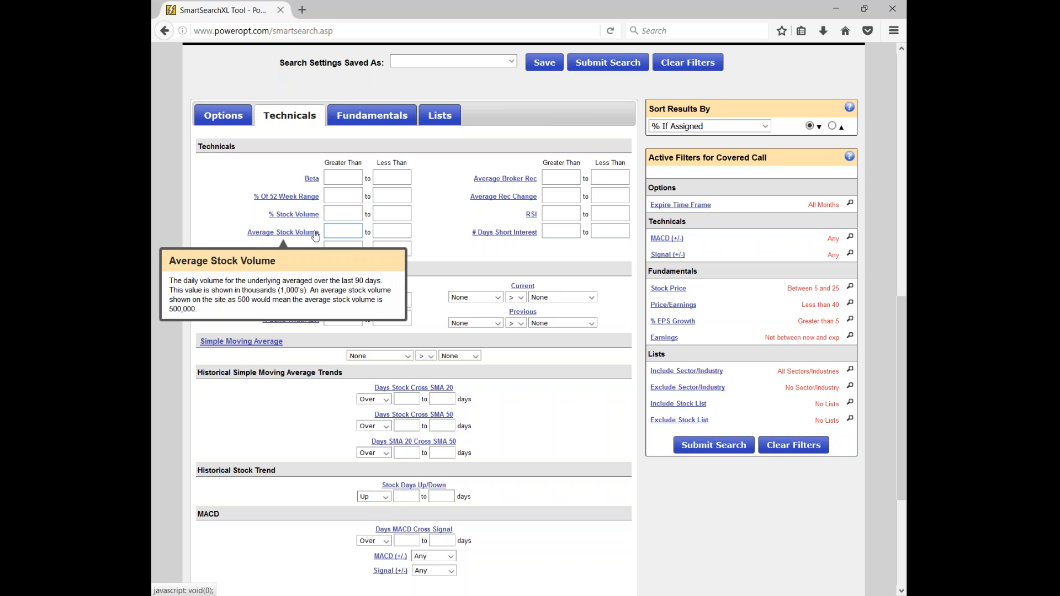
pyautogui.write('750')
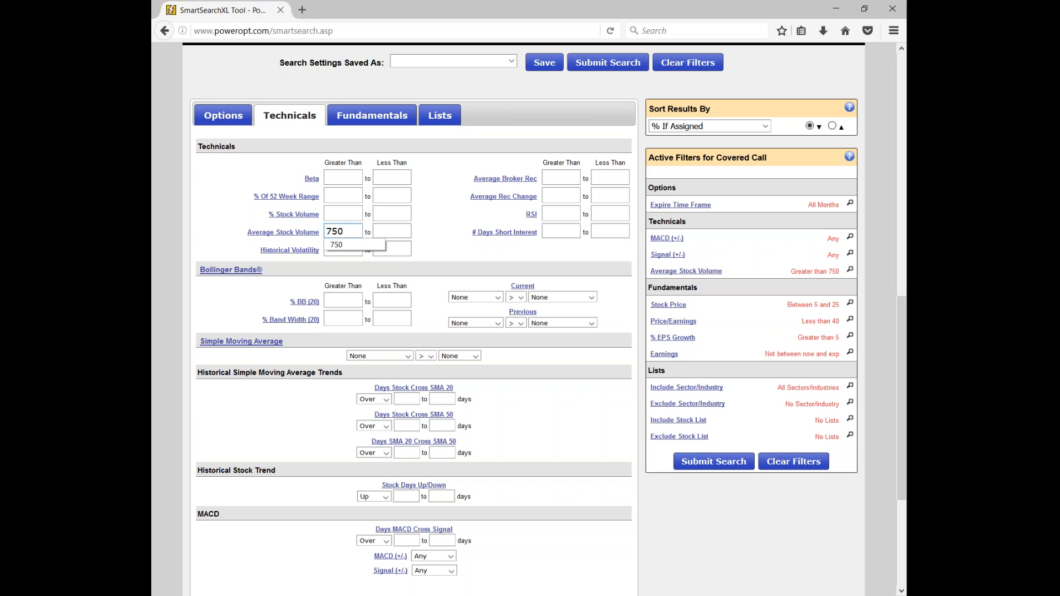
# - Set the Simple Moving Average filter to require Stock Price > SMA20
pyautogui.click(405, 359)
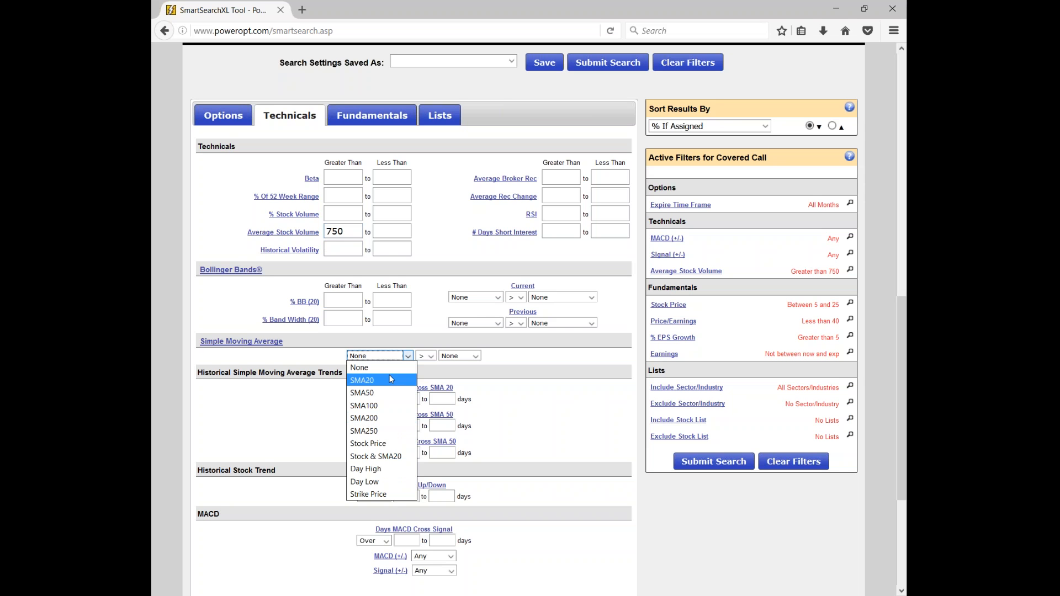
pyautogui.click(381, 444)
pyautogui.click(457, 358)
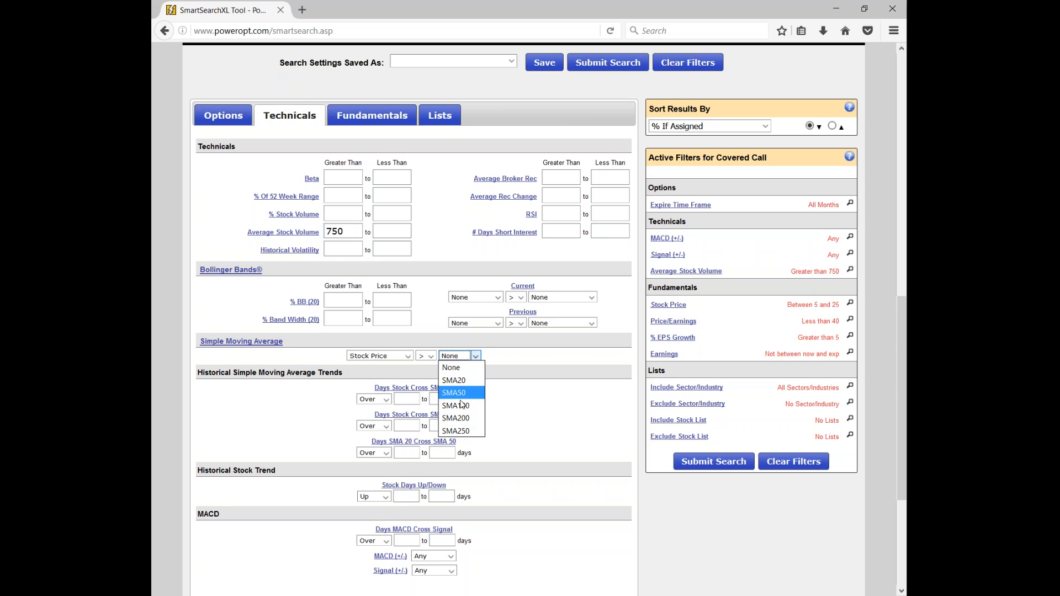
pyautogui.click(457, 380)
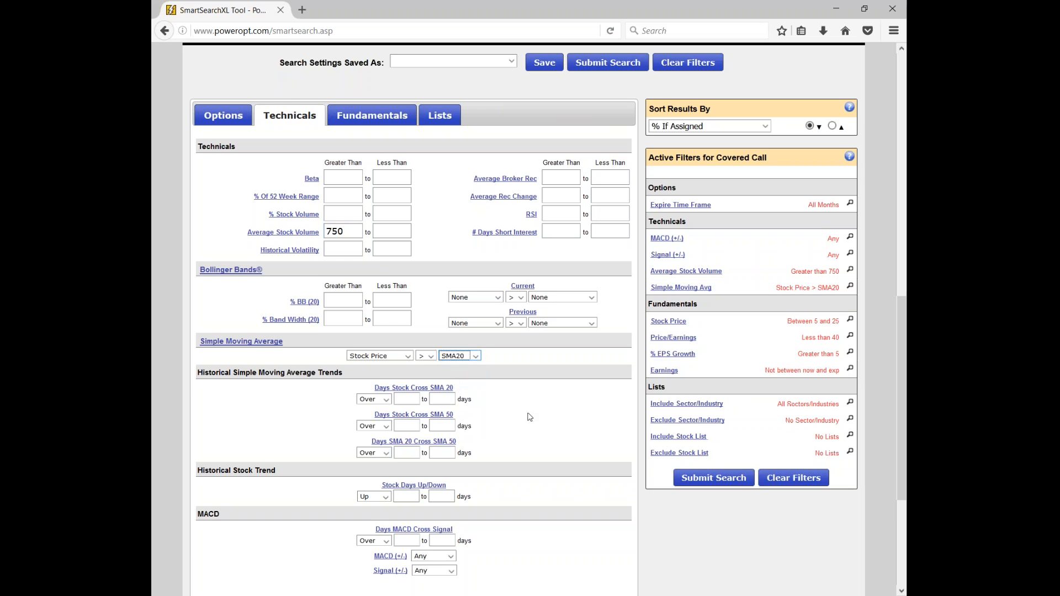
# - Try the Days MACD Cross Signal filter at over no more than 2 days and at least 5 days, clearing each value
pyautogui.scroll(-3, 530, 417)
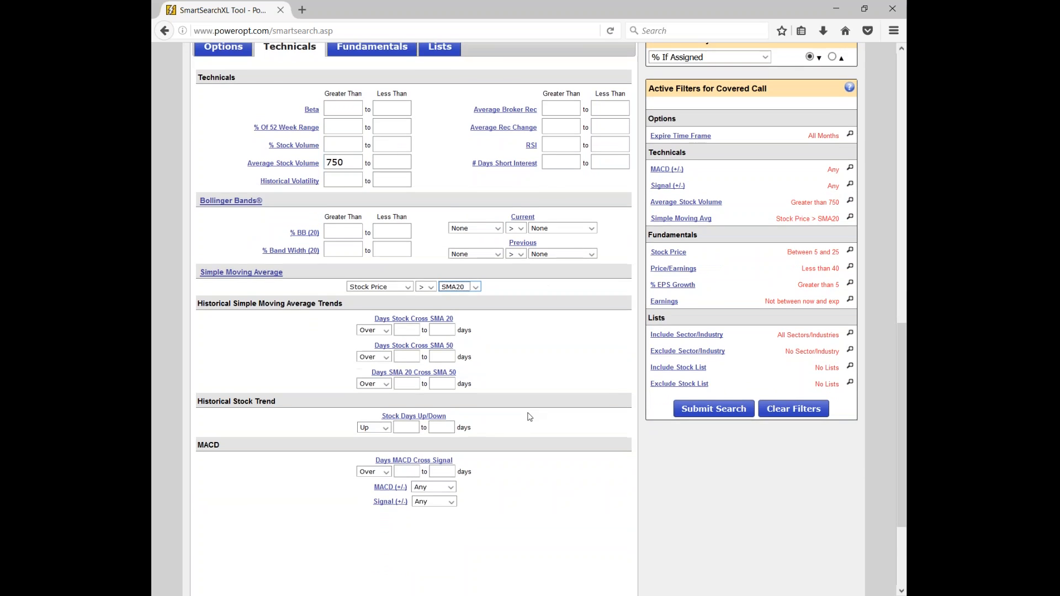
pyautogui.click(407, 403)
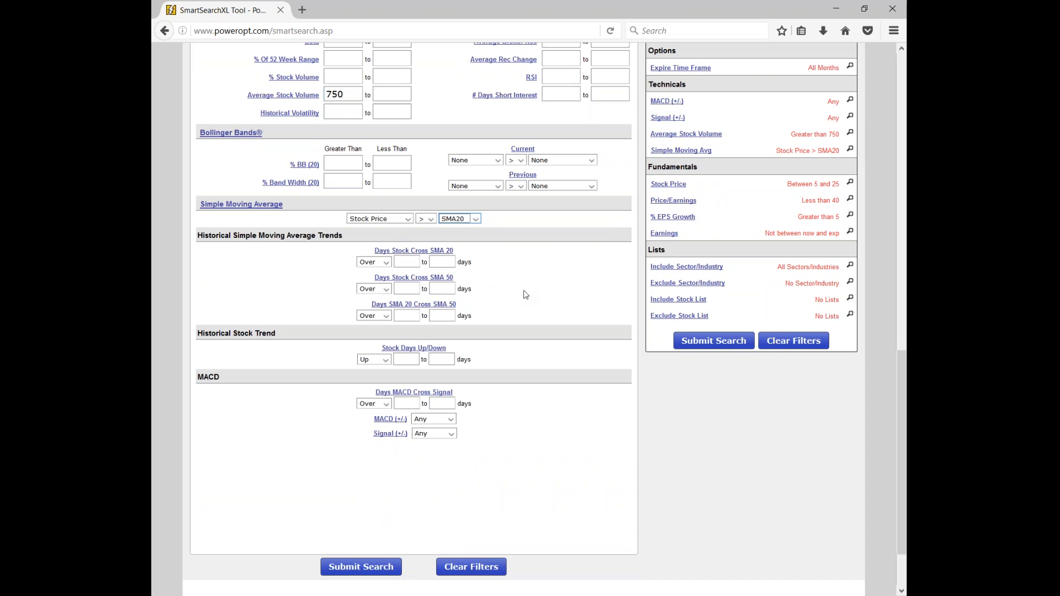
pyautogui.click(442, 404)
pyautogui.write('2')
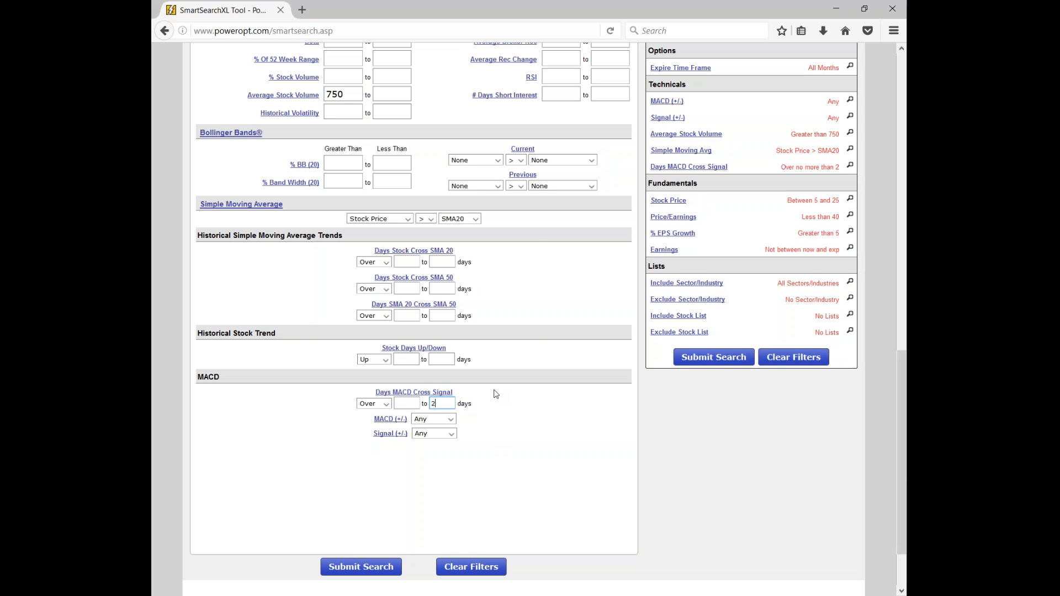
pyautogui.press('BackSpace')
pyautogui.moveTo(421, 396)
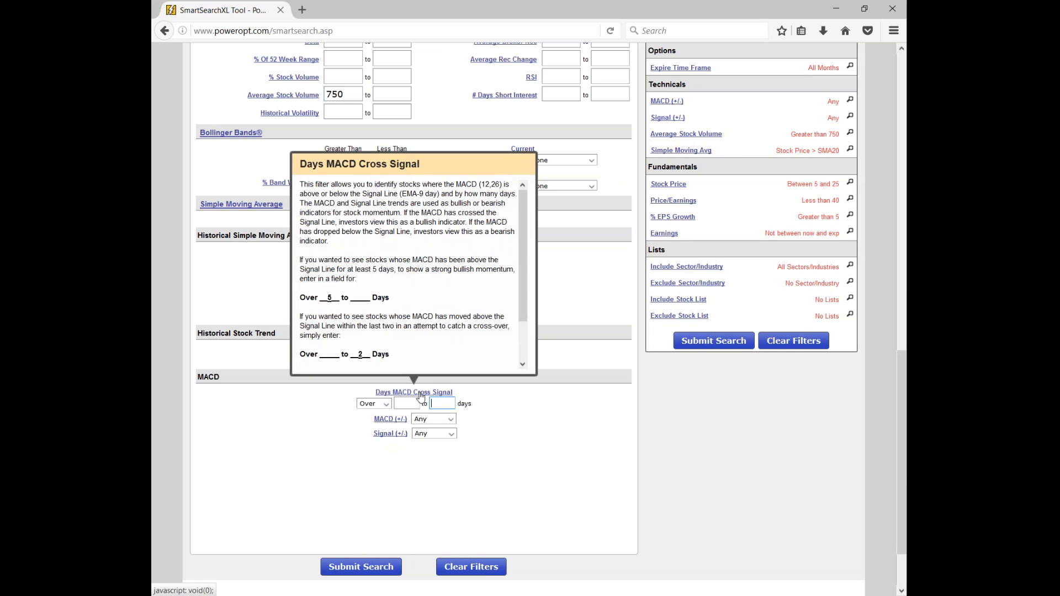
pyautogui.click(419, 403)
pyautogui.write('5')
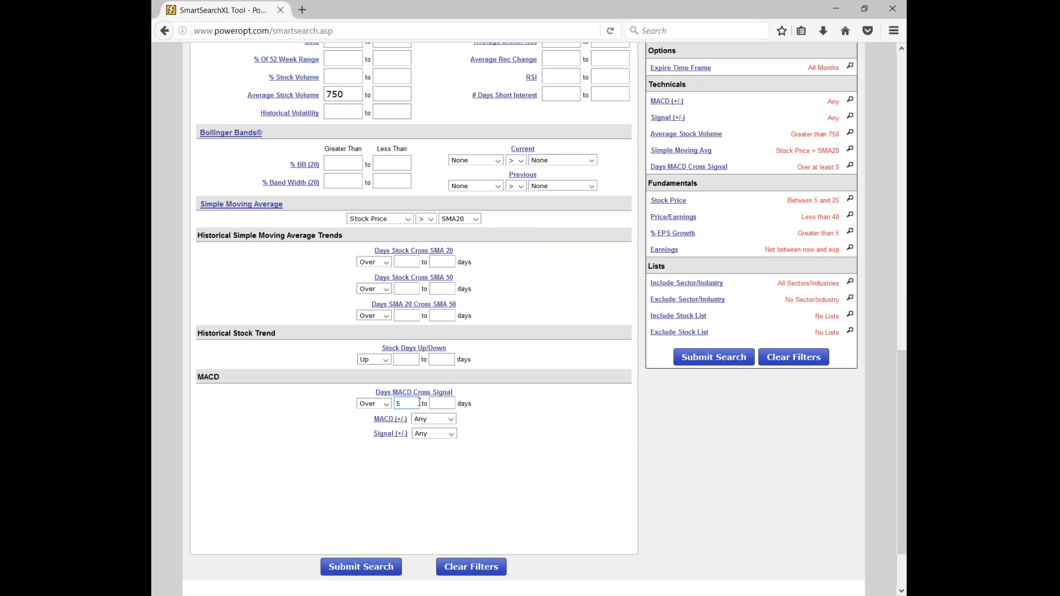
pyautogui.press('BackSpace')
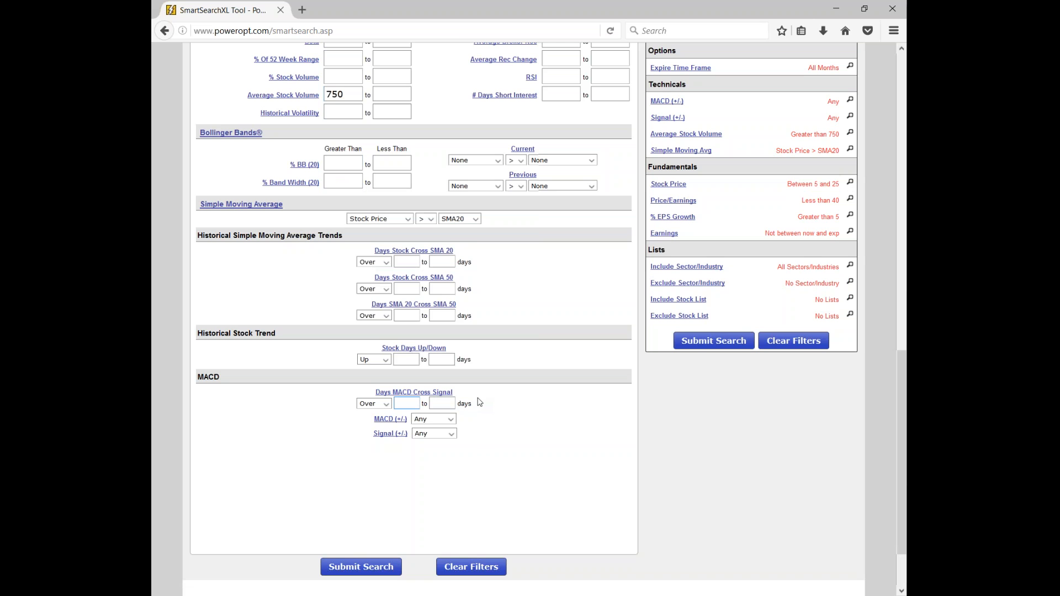
# - Open the option filters and set Days To Expiration between 7 and 20
pyautogui.scroll(2, 479, 402)
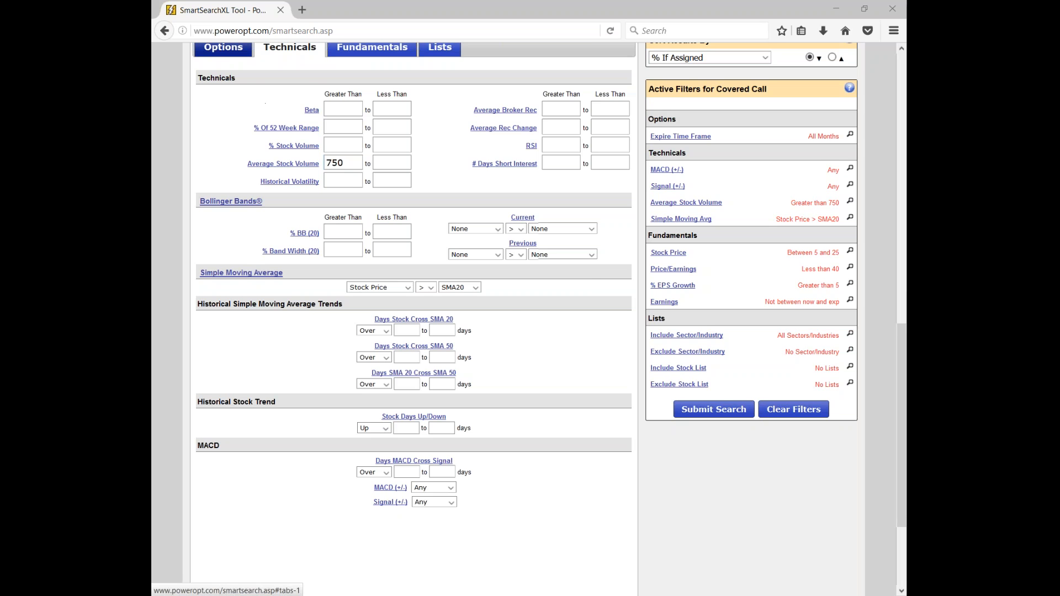
pyautogui.click(229, 55)
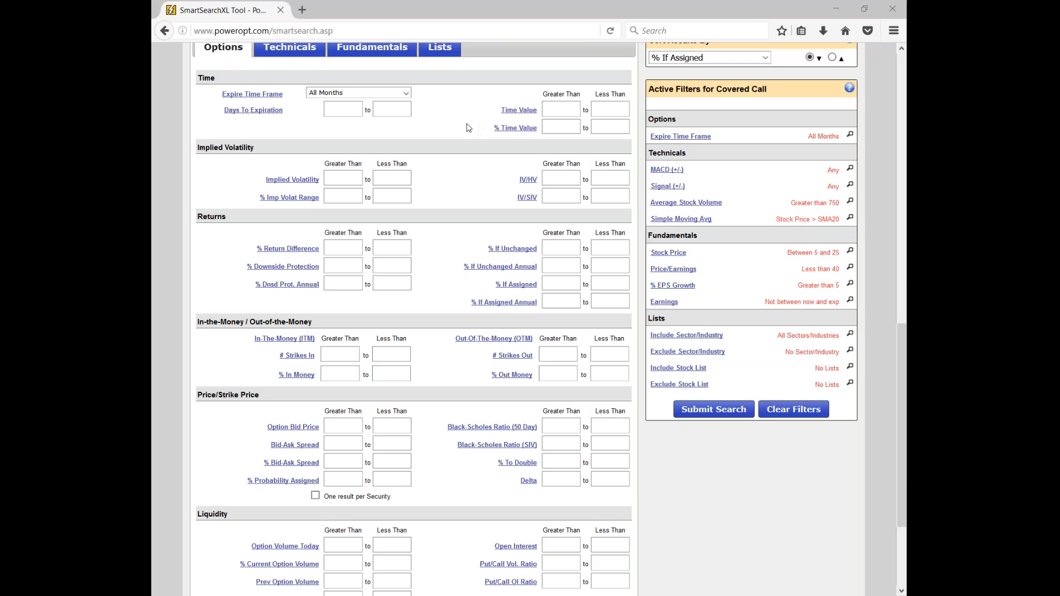
pyautogui.click(356, 109)
pyautogui.write('7')
pyautogui.click(404, 107)
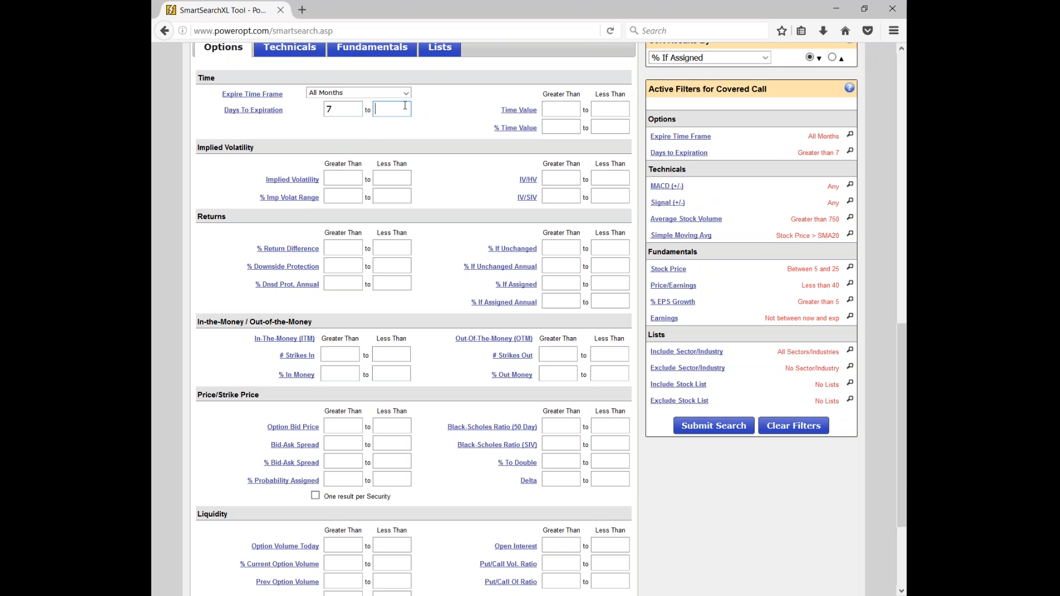
pyautogui.write('20')
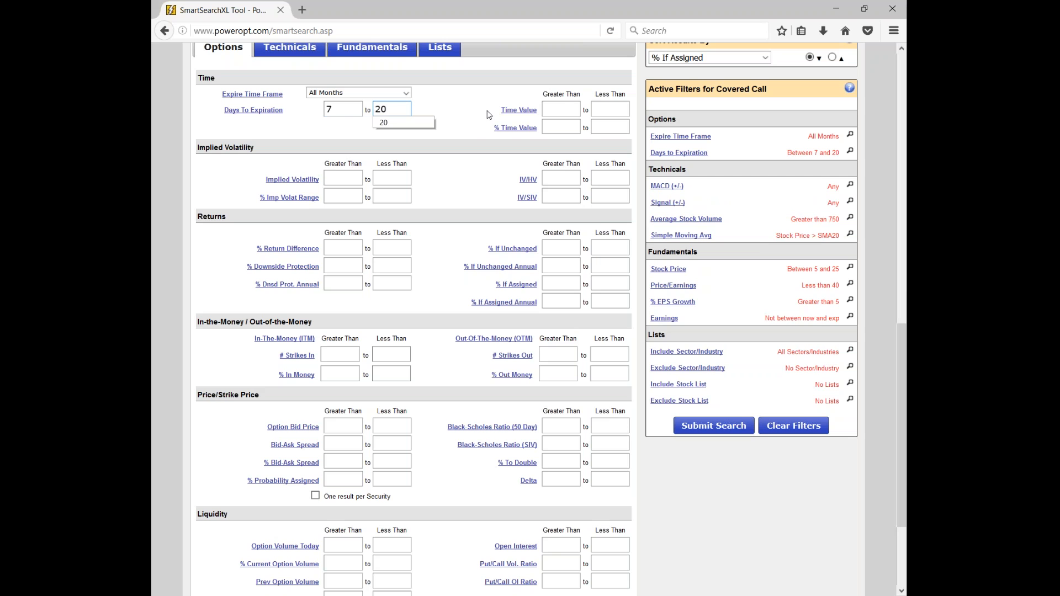
pyautogui.click(486, 138)
pyautogui.moveTo(511, 131)
pyautogui.moveTo(310, 262)
pyautogui.mouseDown()
pyautogui.moveTo(241, 264)
pyautogui.moveTo(305, 282)
pyautogui.moveTo(327, 269)
pyautogui.moveTo(311, 258)
pyautogui.mouseUp()
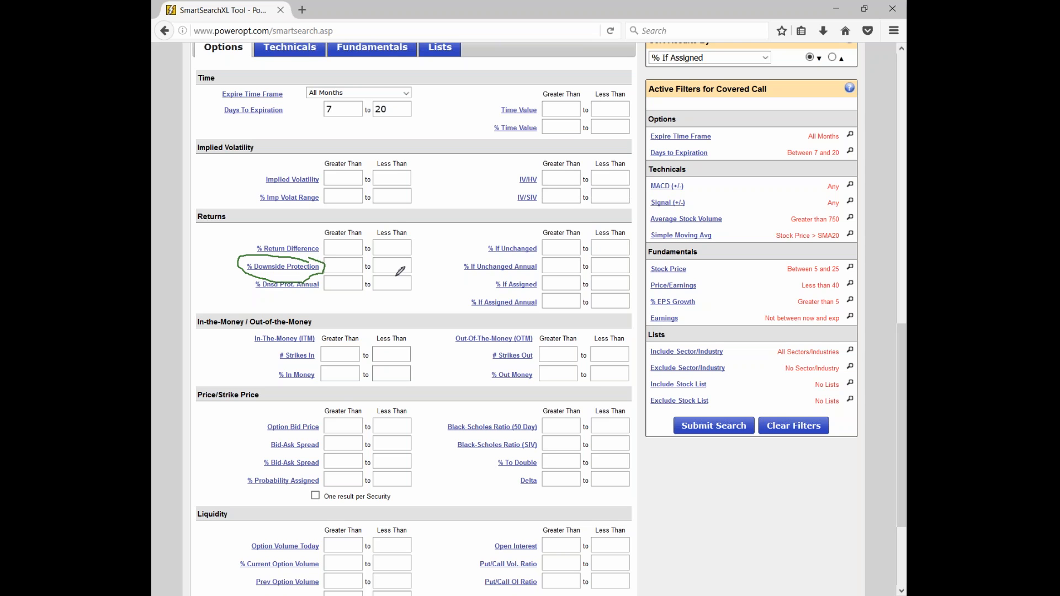
pyautogui.moveTo(516, 276)
pyautogui.mouseDown()
pyautogui.moveTo(492, 279)
pyautogui.moveTo(501, 296)
pyautogui.moveTo(536, 290)
pyautogui.moveTo(524, 271)
pyautogui.mouseUp()
pyautogui.moveTo(403, 108); pyautogui.dragTo(420, 95)
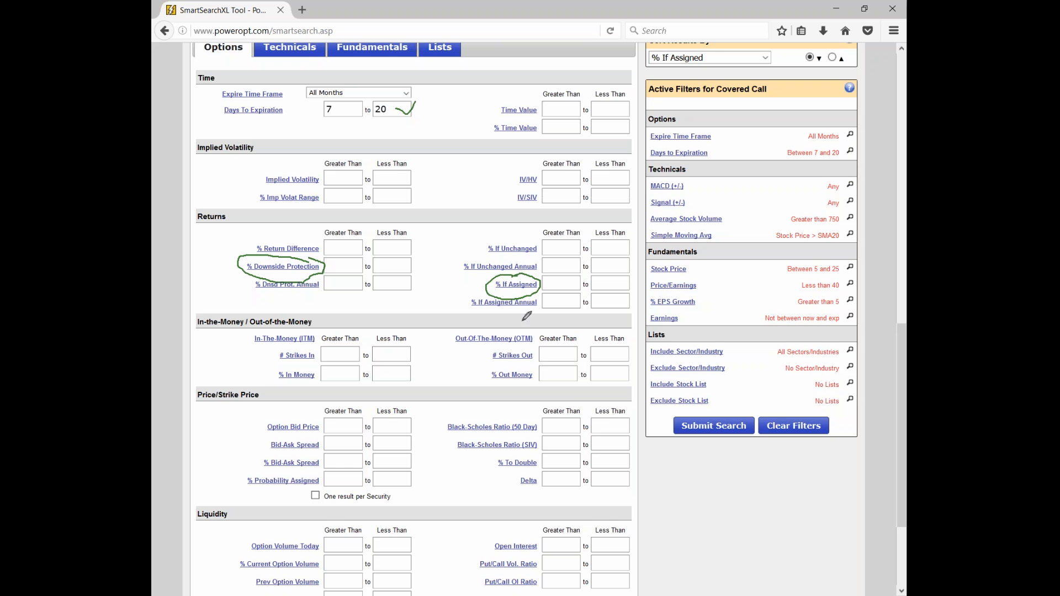
pyautogui.moveTo(547, 264)
pyautogui.mouseDown()
pyautogui.moveTo(554, 271)
pyautogui.moveTo(567, 255)
pyautogui.mouseUp()
pyautogui.press('Escape')
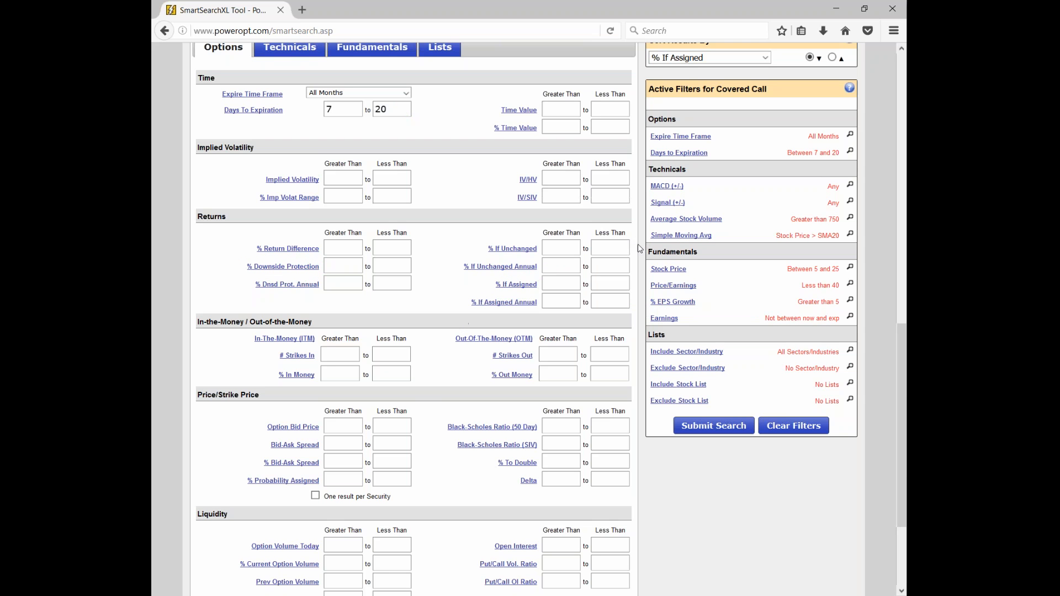
# - Require % Downside Protection greater than 2 and % If Assigned greater than 2
pyautogui.click(353, 268)
pyautogui.write('2')
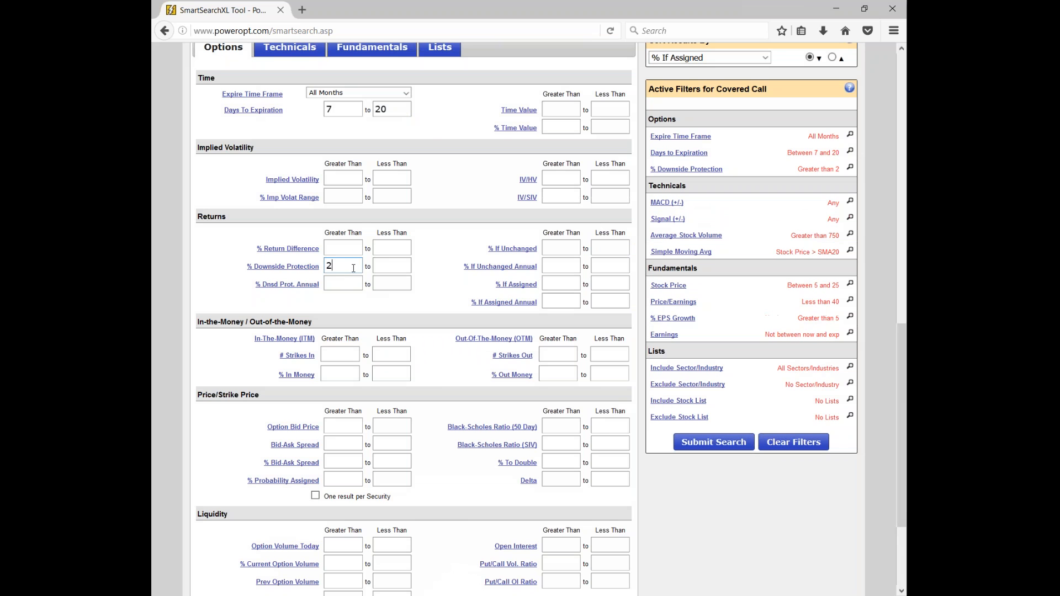
pyautogui.click(561, 283)
pyautogui.write('2')
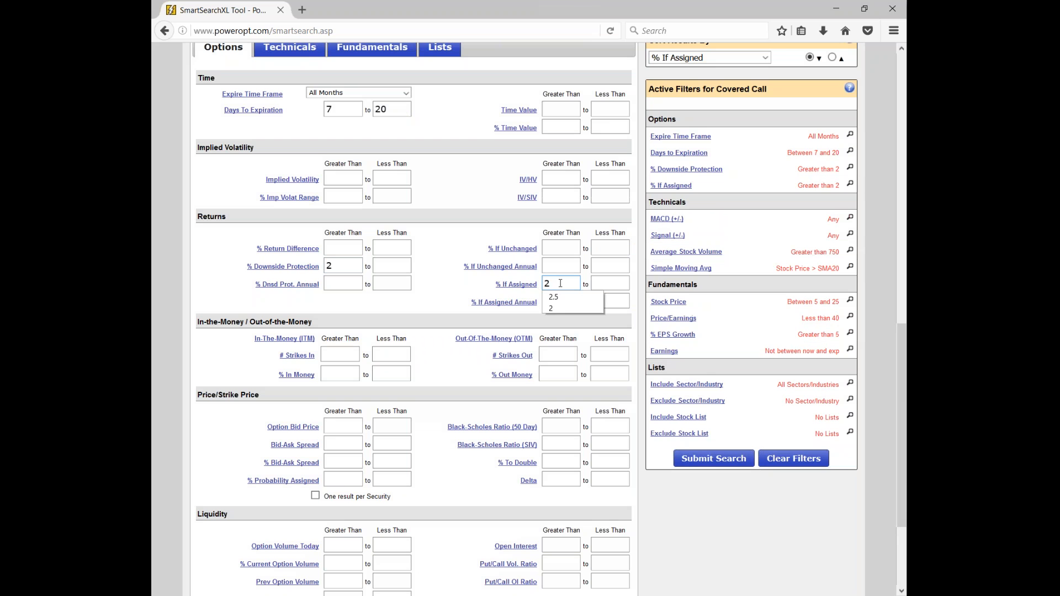
# - Check the definitions of # Strikes Out and % Out Money, and set % Out Money to greater than 2
pyautogui.scroll(-2, 473, 386)
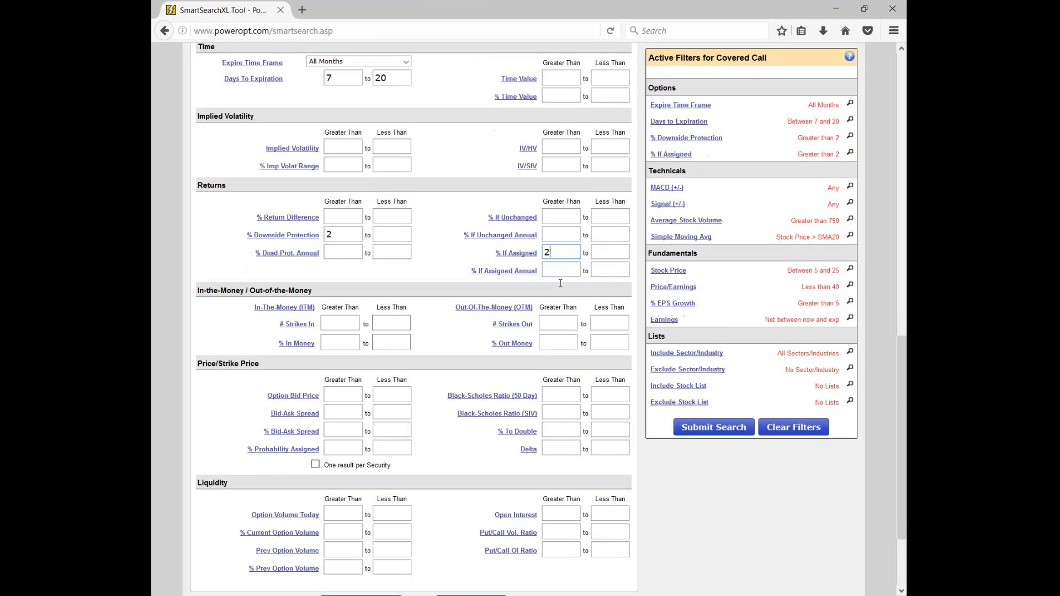
pyautogui.scroll(-1, 473, 387)
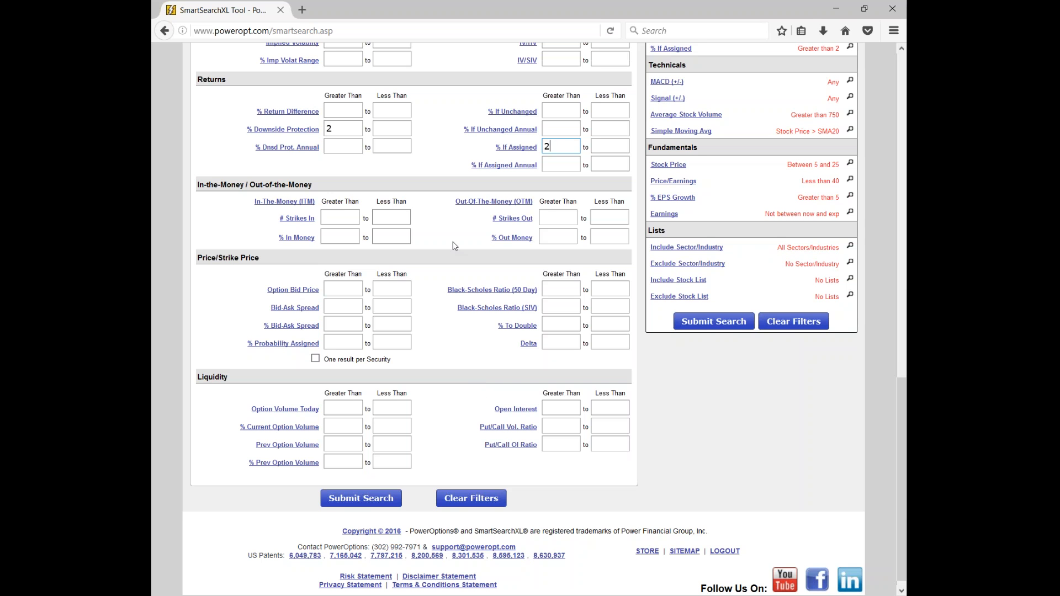
pyautogui.click(509, 220)
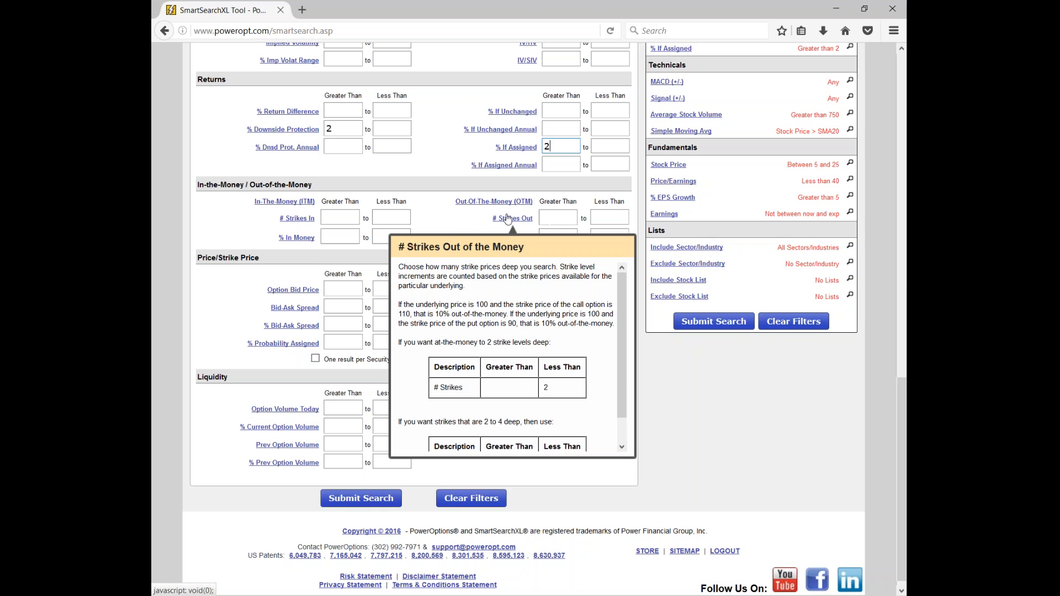
pyautogui.moveTo(516, 240)
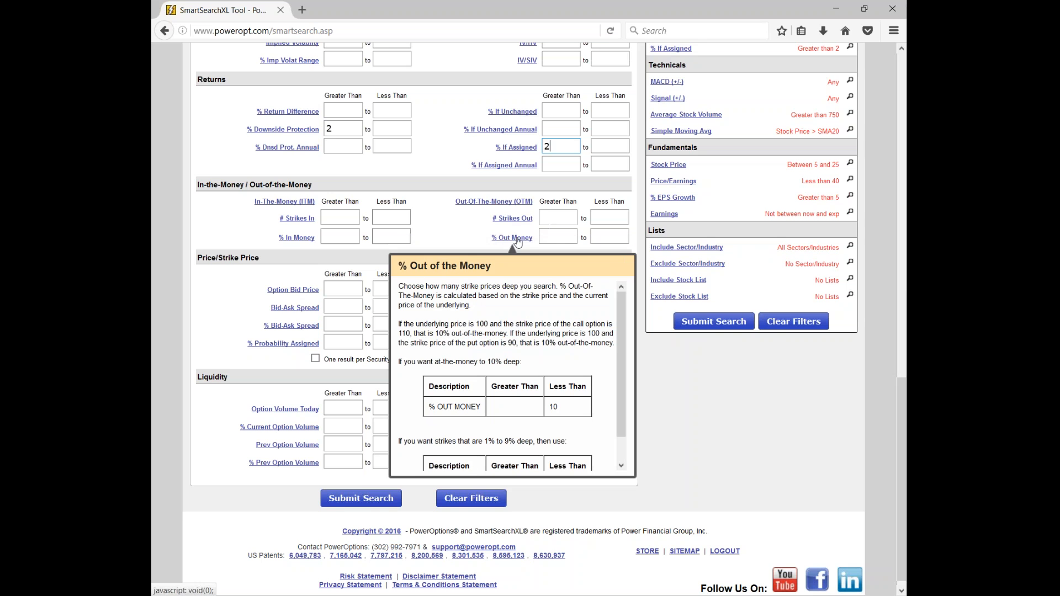
pyautogui.click(556, 238)
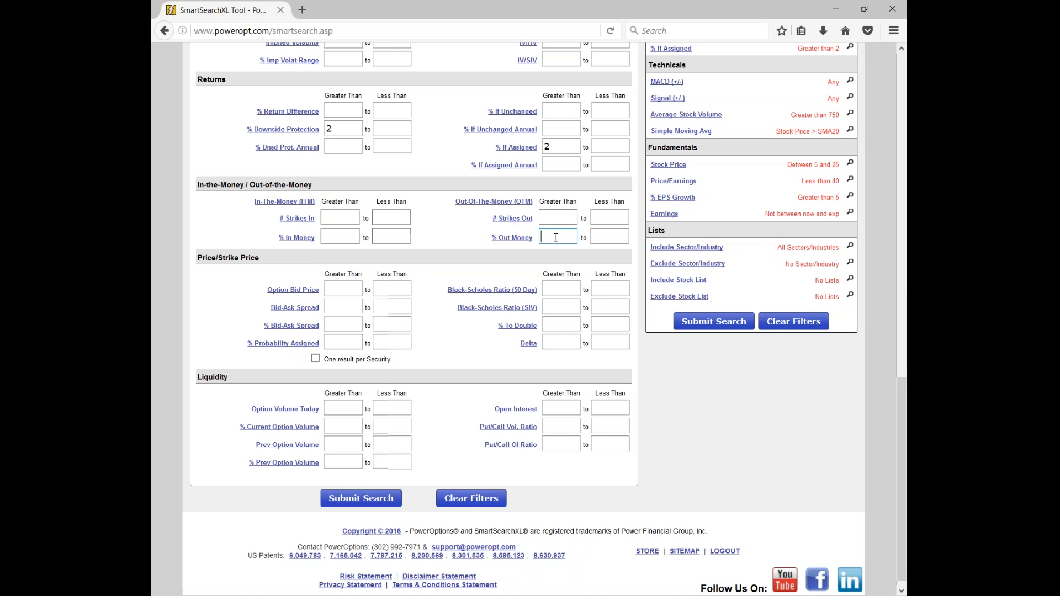
pyautogui.write('2')
pyautogui.click(608, 236)
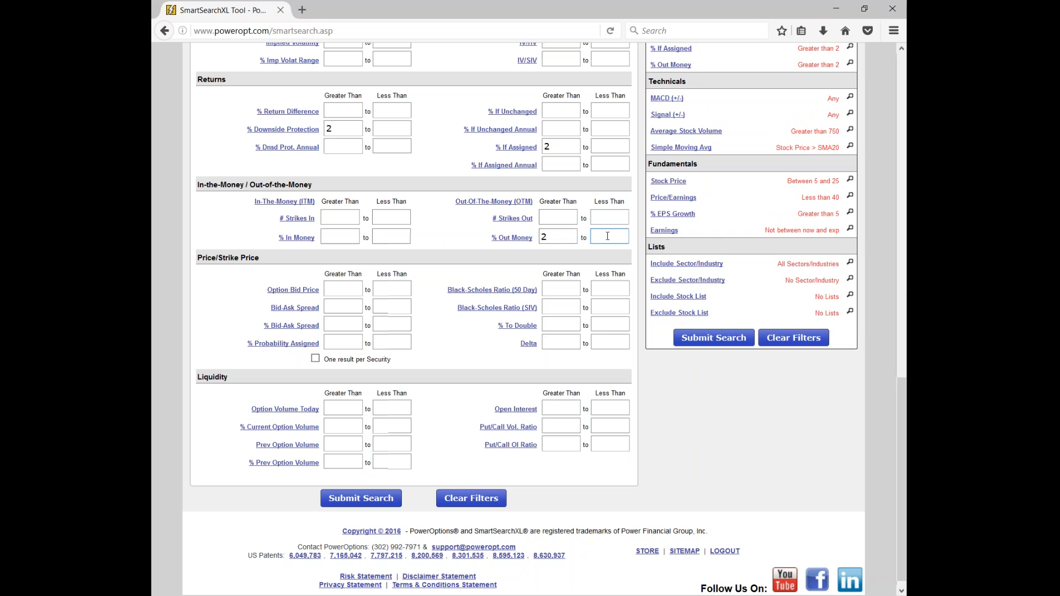
pyautogui.write('5')
pyautogui.press('BackSpace')
# - Submit the out-of-the-money search and review the covered call results
pyautogui.click(346, 126)
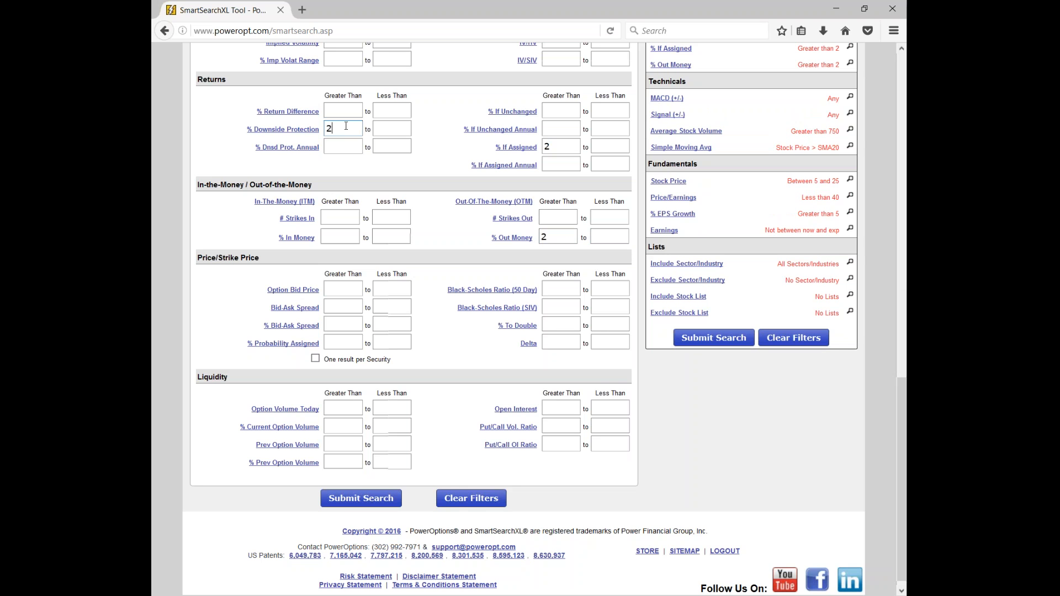
pyautogui.click(568, 147)
pyautogui.click(558, 237)
pyautogui.hotkey('alt', 'Tab')
pyautogui.click(712, 343)
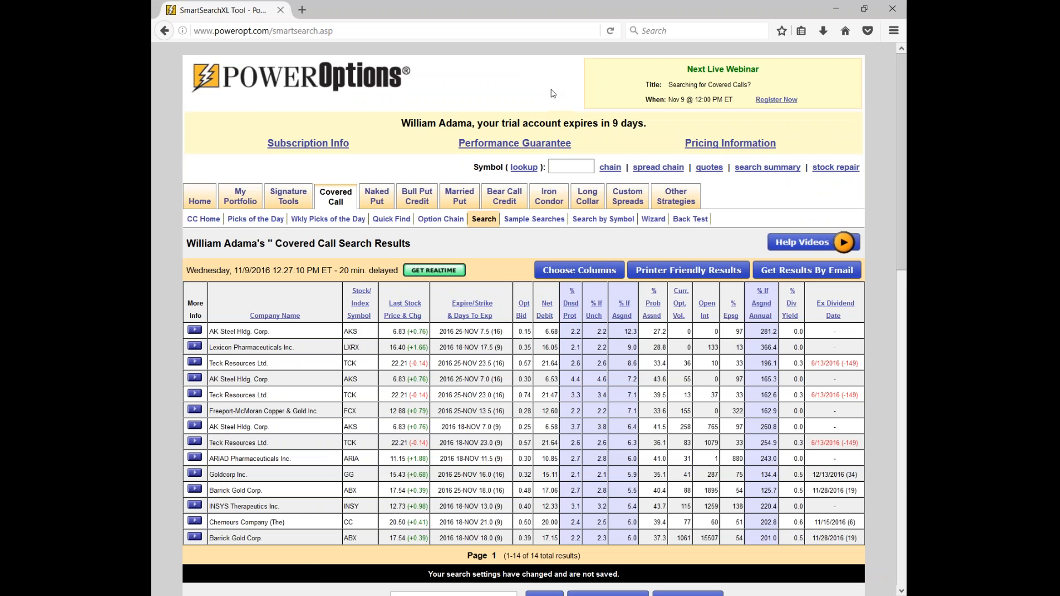
pyautogui.scroll(-2, 657, 132)
pyautogui.scroll(-2, 285, 199)
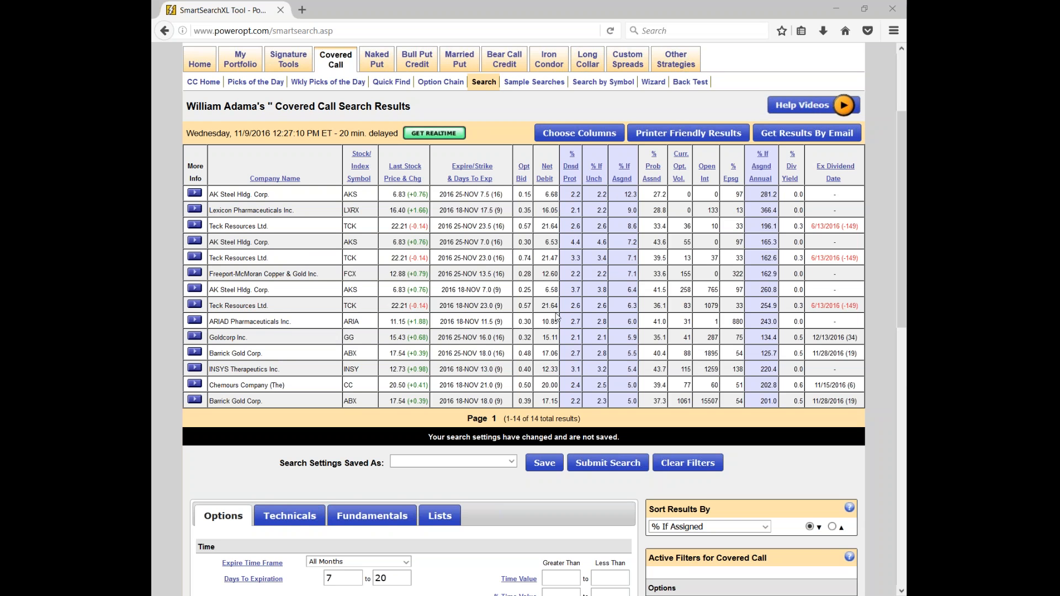
# - Clear the % Out Money filter and set % In Money to greater than 2
pyautogui.scroll(-9, 556, 316)
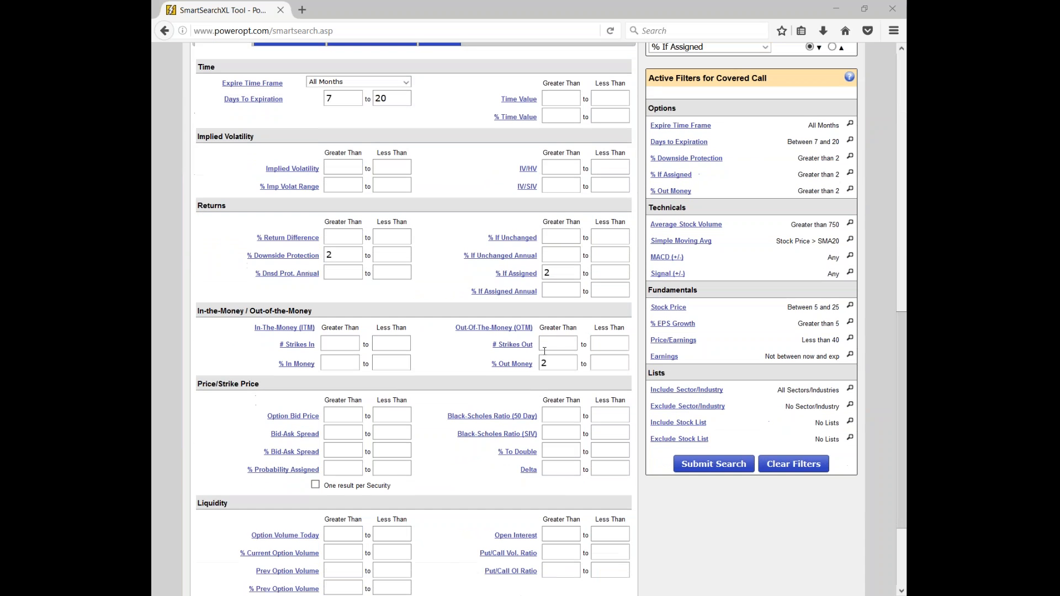
pyautogui.click(547, 363)
pyautogui.press('BackSpace')
pyautogui.scroll(4, 525, 399)
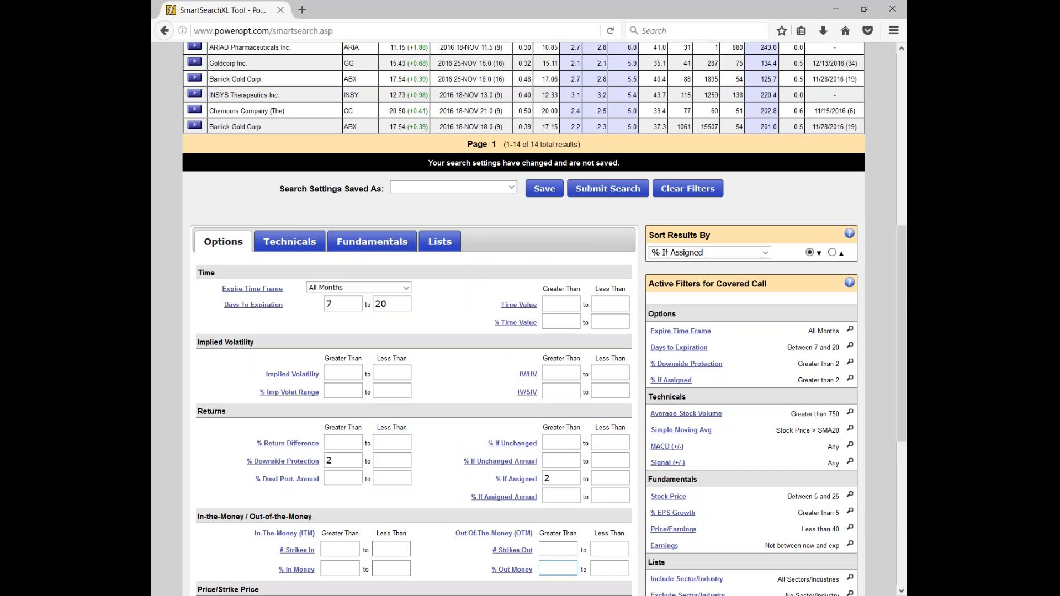
pyautogui.scroll(-4, 499, 397)
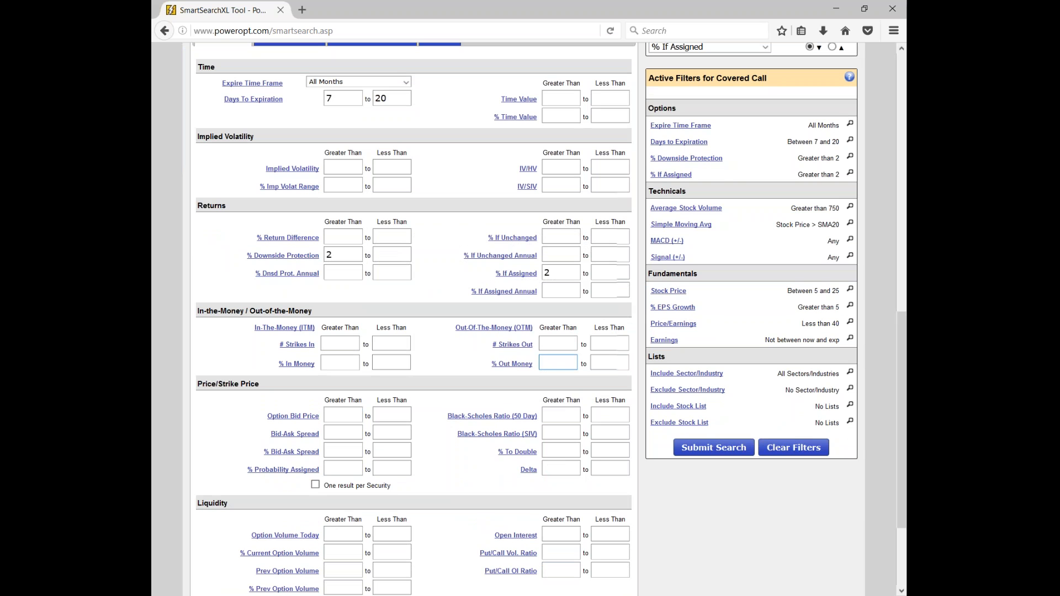
pyautogui.click(340, 363)
pyautogui.write('2')
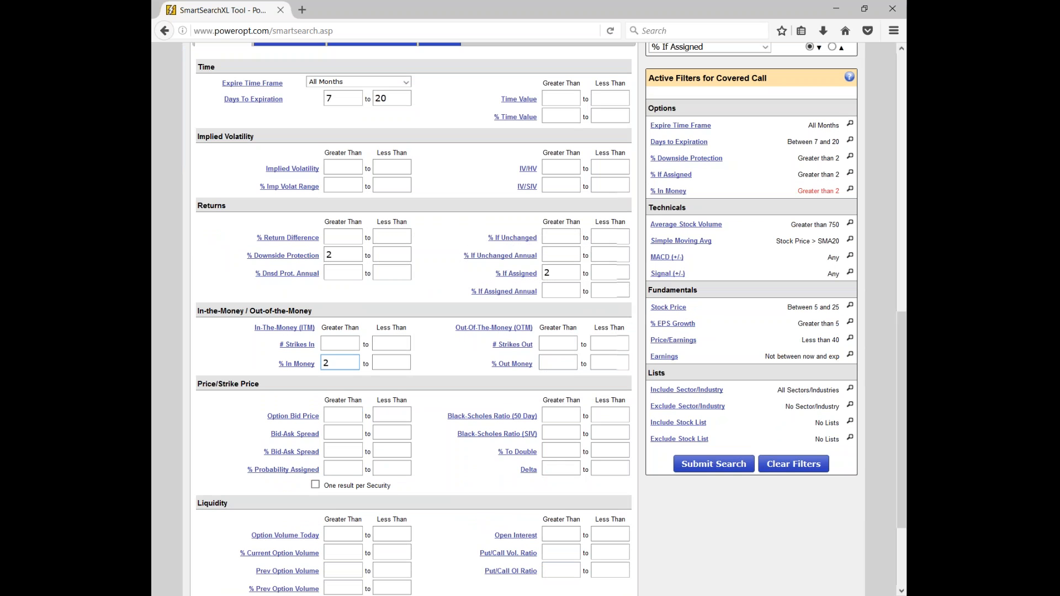
# - Submit the in-the-money search and examine the result count and the % If Assigned returns
pyautogui.click(703, 469)
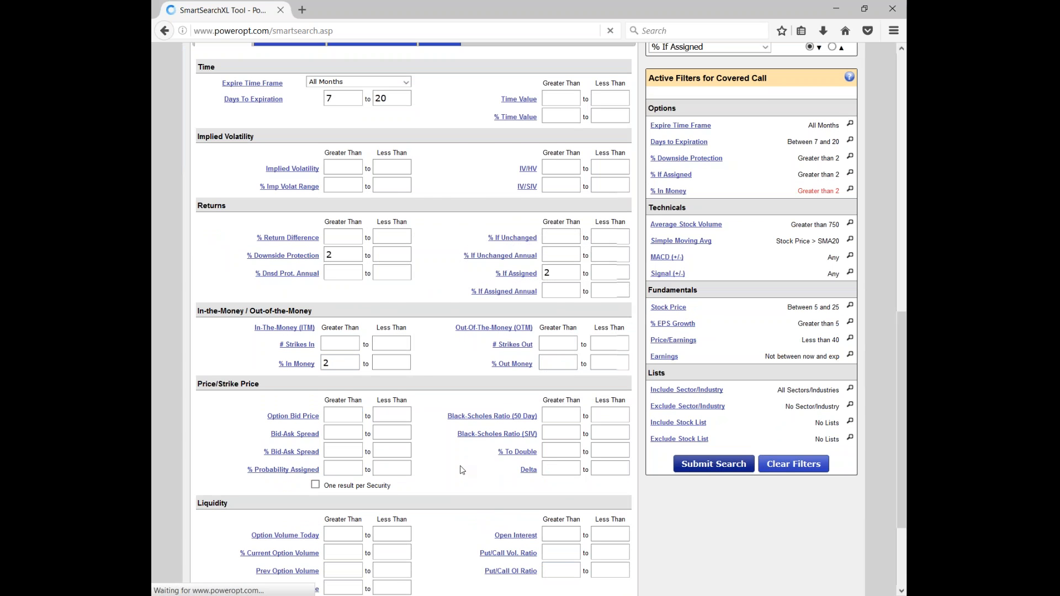
pyautogui.scroll(-1, 464, 439)
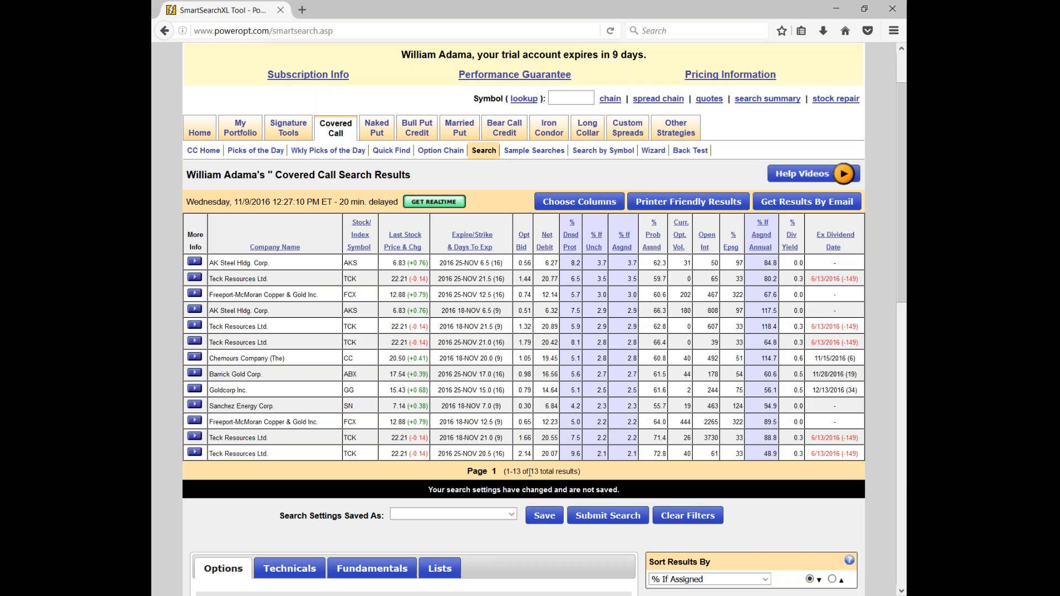
pyautogui.moveTo(519, 471); pyautogui.dragTo(559, 471)
pyautogui.moveTo(641, 441); pyautogui.dragTo(620, 444)
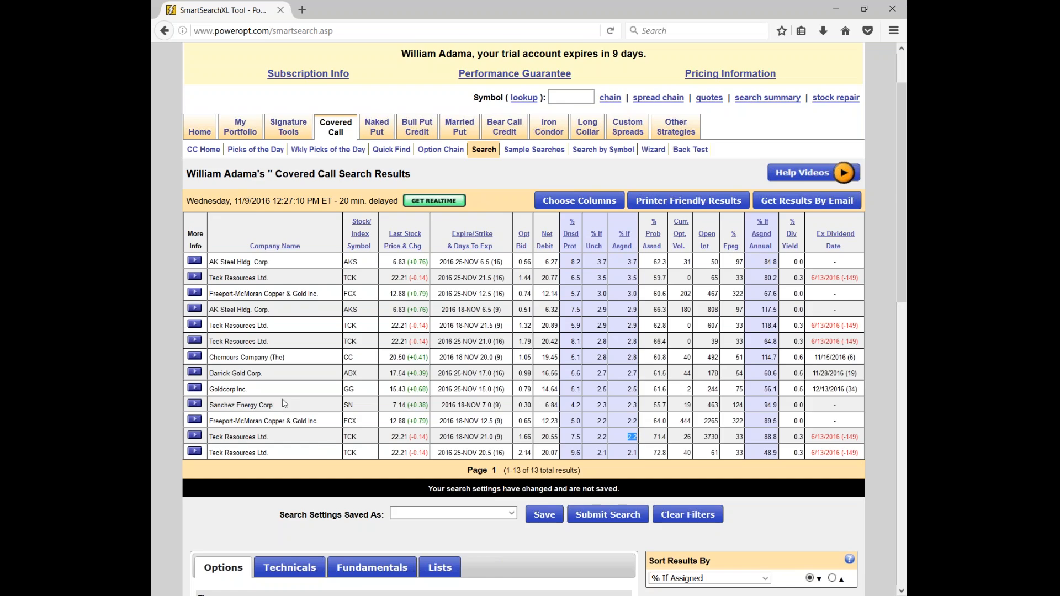
# - Clear the % In Money filter and set both # Strikes In and # Strikes Out to less than 1
pyautogui.scroll(-8, 284, 403)
pyautogui.scroll(-5, 284, 403)
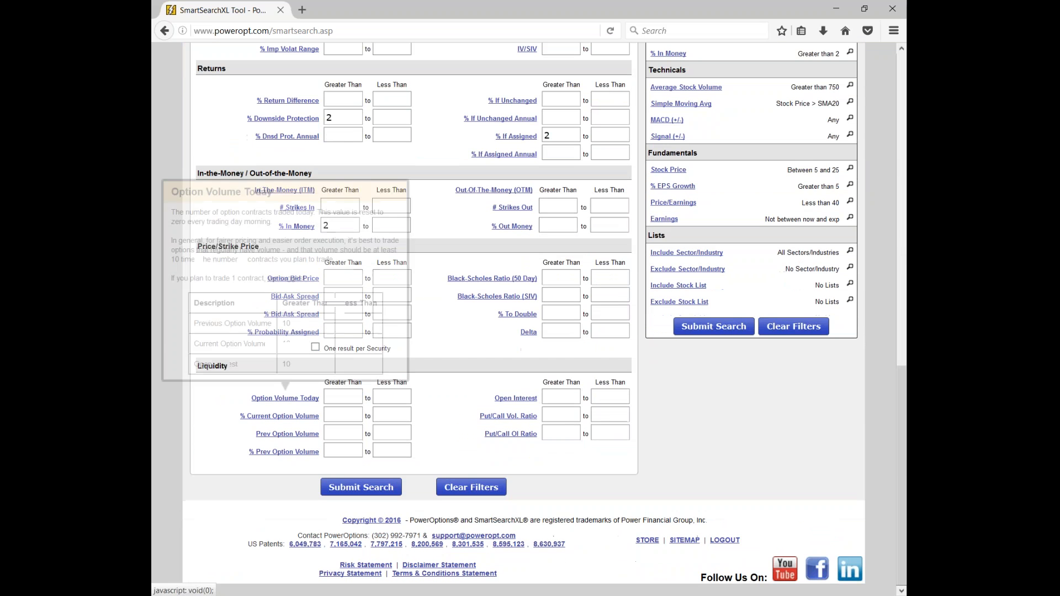
pyautogui.click(350, 227)
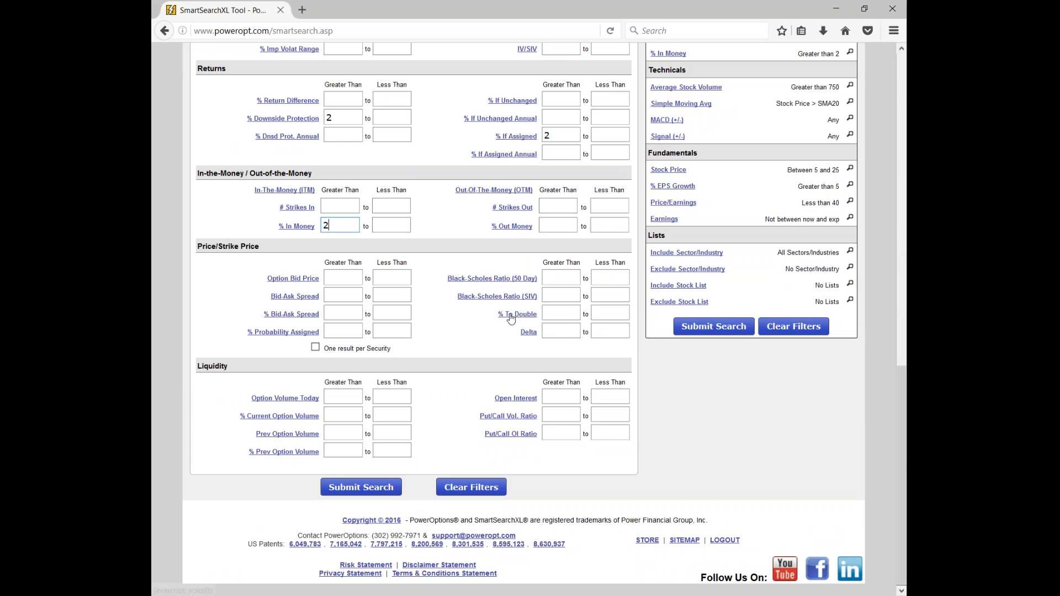
pyautogui.press('BackSpace')
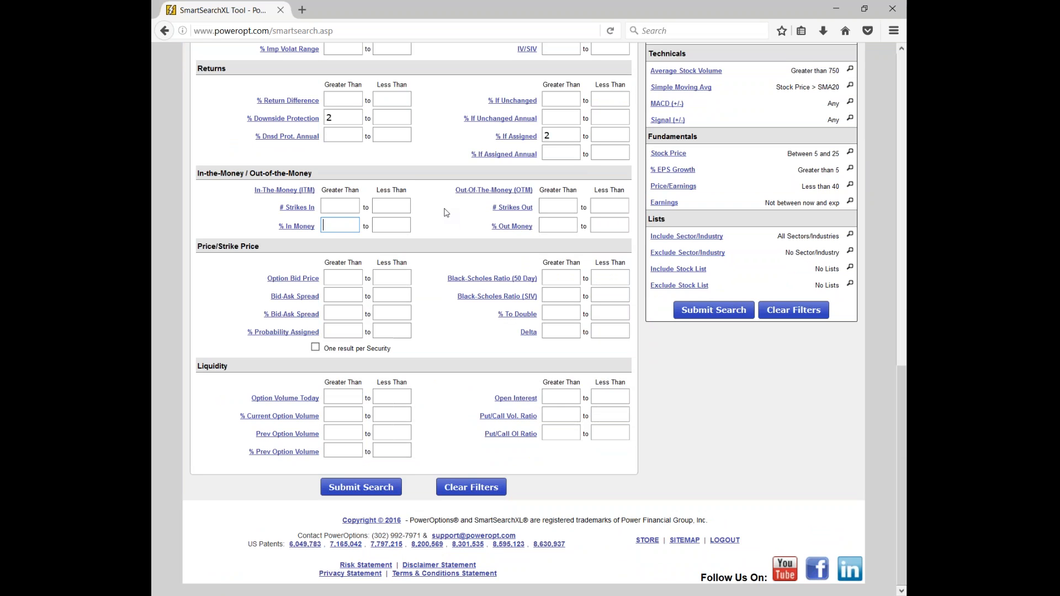
pyautogui.click(387, 204)
pyautogui.write('1')
pyautogui.click(335, 210)
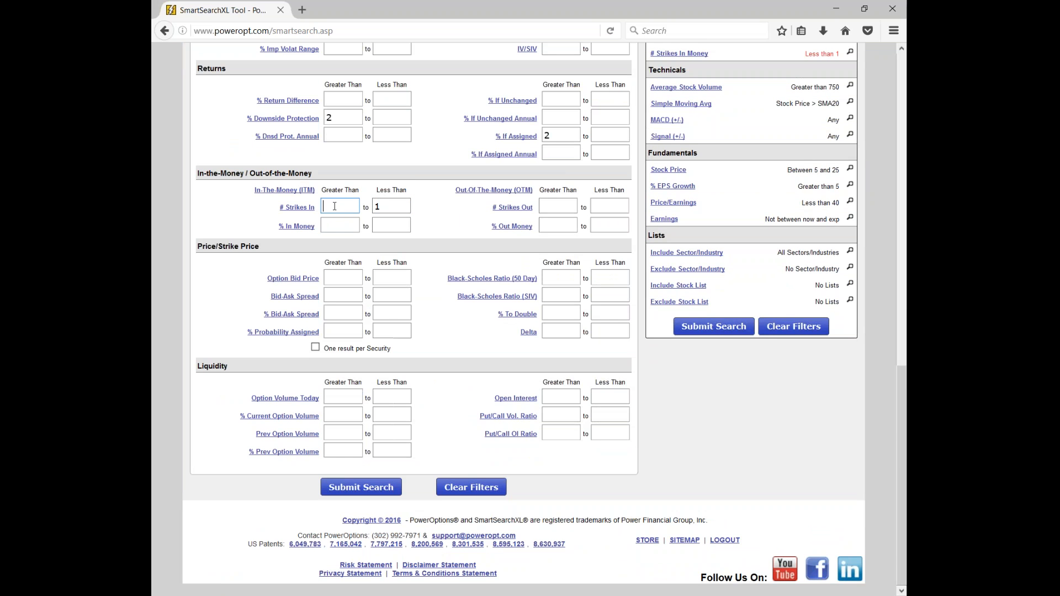
pyautogui.click(606, 207)
pyautogui.write('1')
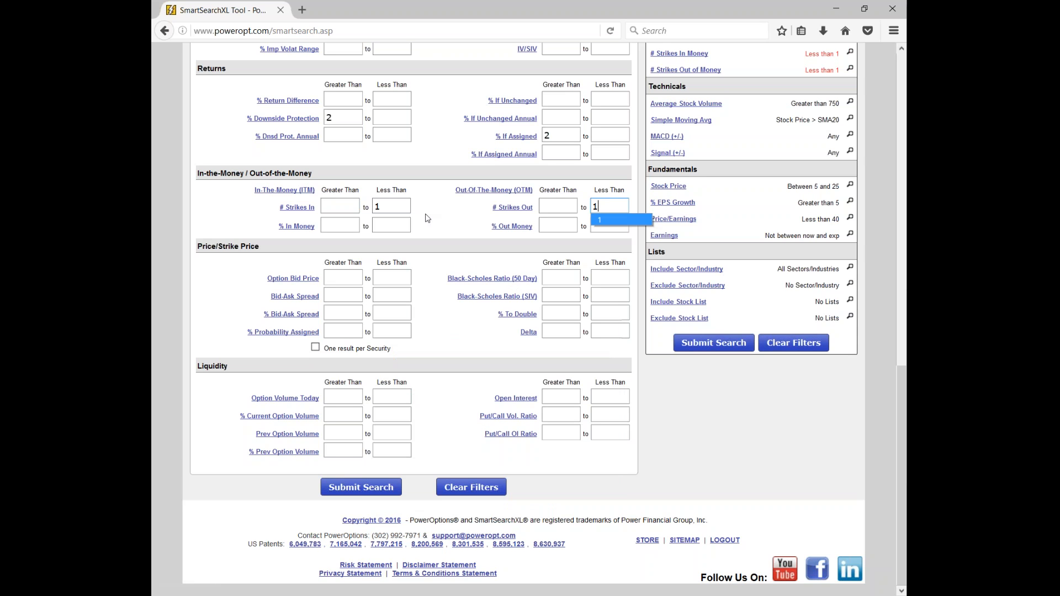
pyautogui.click(778, 120)
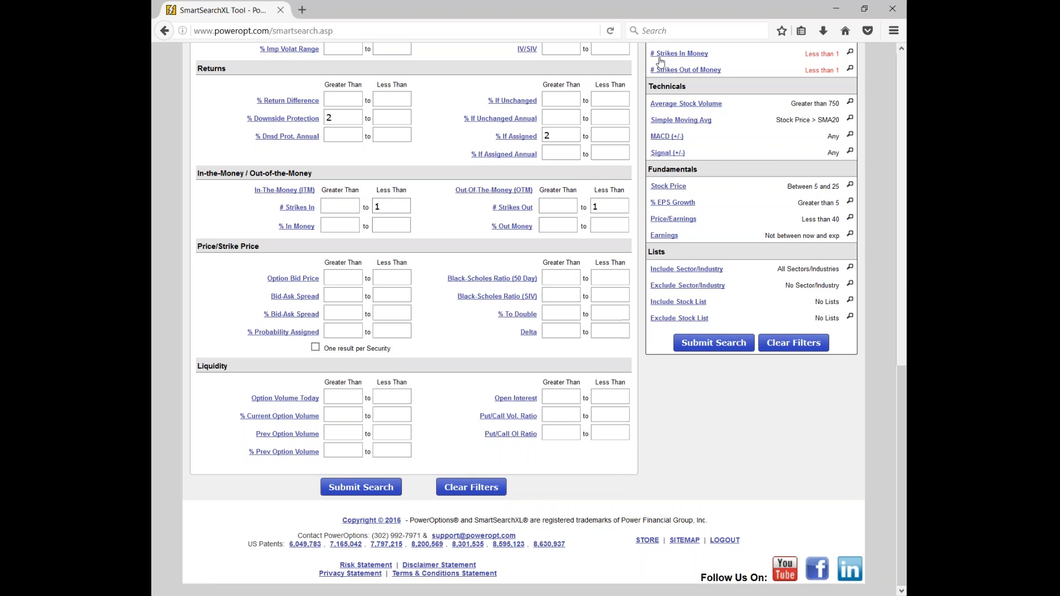
pyautogui.moveTo(675, 70)
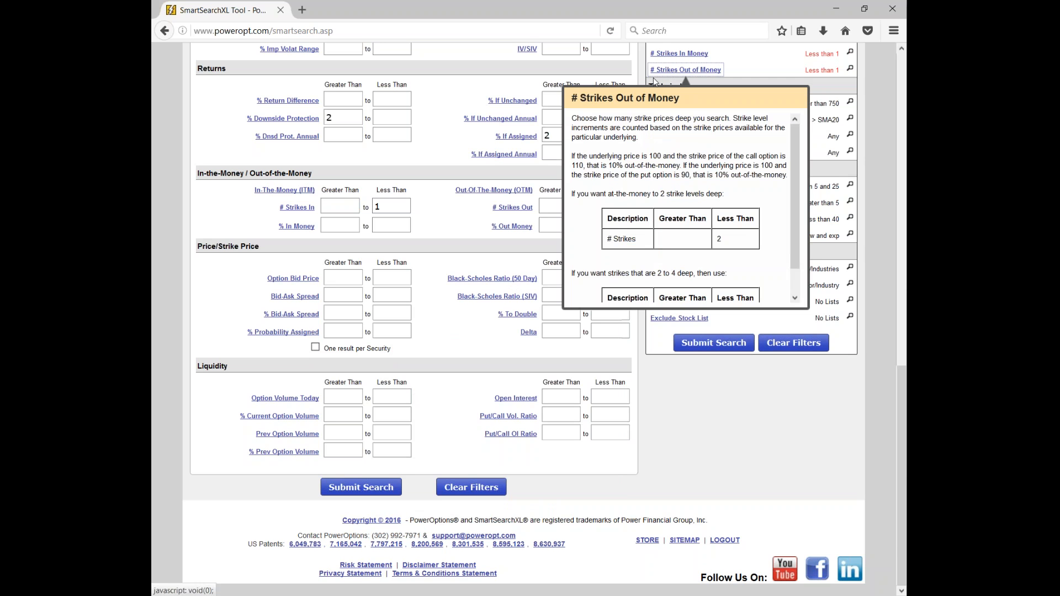
# - Submit the near-the-money search, examine the covered call results, and return to the option filters
pyautogui.click(714, 343)
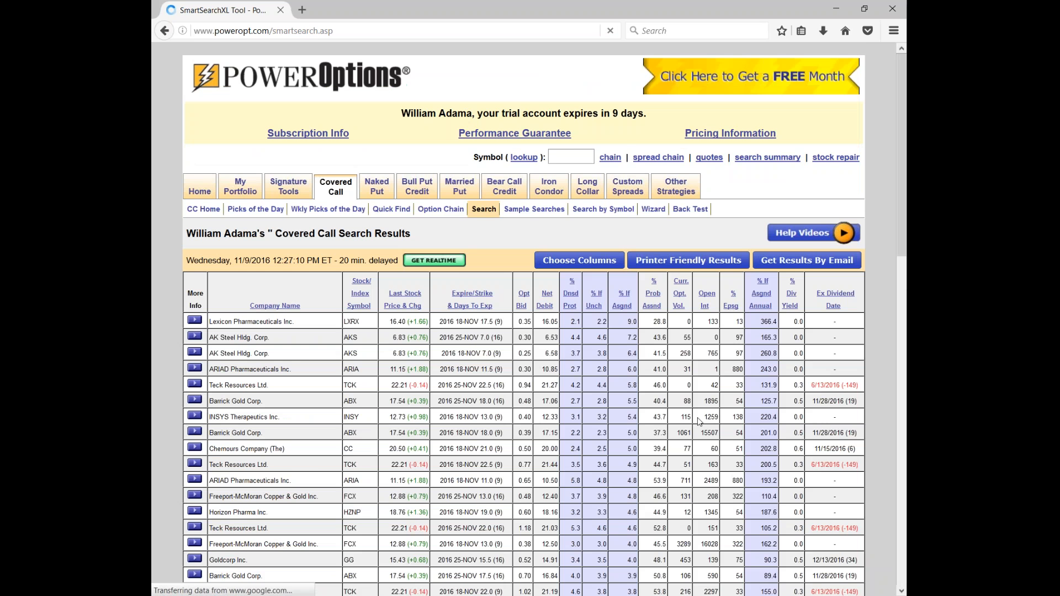
pyautogui.scroll(-3, 290, 343)
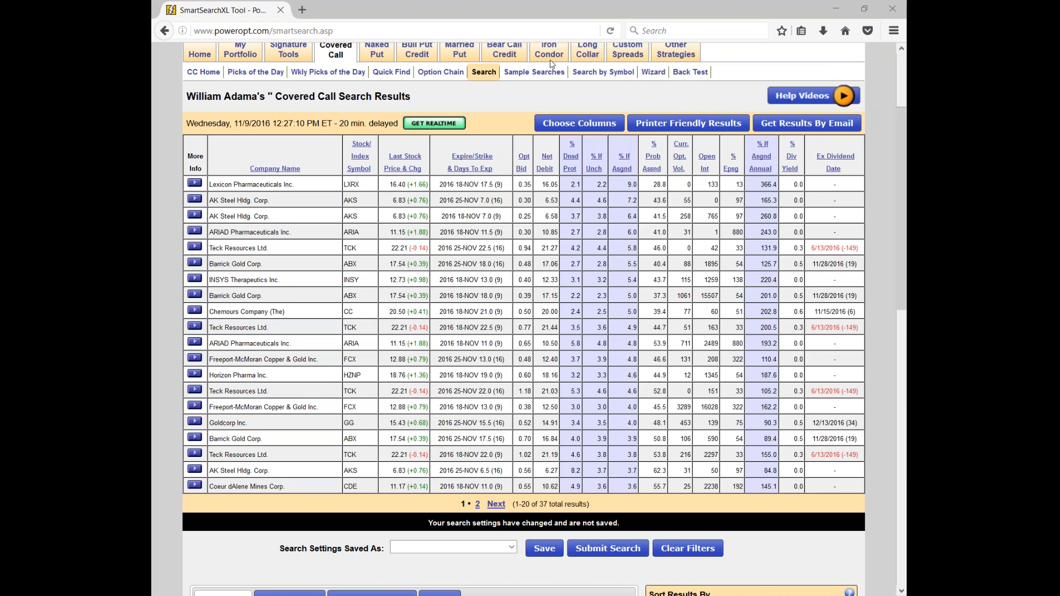
pyautogui.moveTo(482, 231)
pyautogui.mouseDown()
pyautogui.moveTo(504, 228)
pyautogui.moveTo(490, 270)
pyautogui.moveTo(517, 260)
pyautogui.mouseUp()
pyautogui.moveTo(584, 494)
pyautogui.mouseDown()
pyautogui.moveTo(521, 485)
pyautogui.moveTo(544, 523)
pyautogui.moveTo(601, 493)
pyautogui.moveTo(566, 486)
pyautogui.mouseUp()
pyautogui.click(661, 271)
pyautogui.scroll(-10, 628, 265)
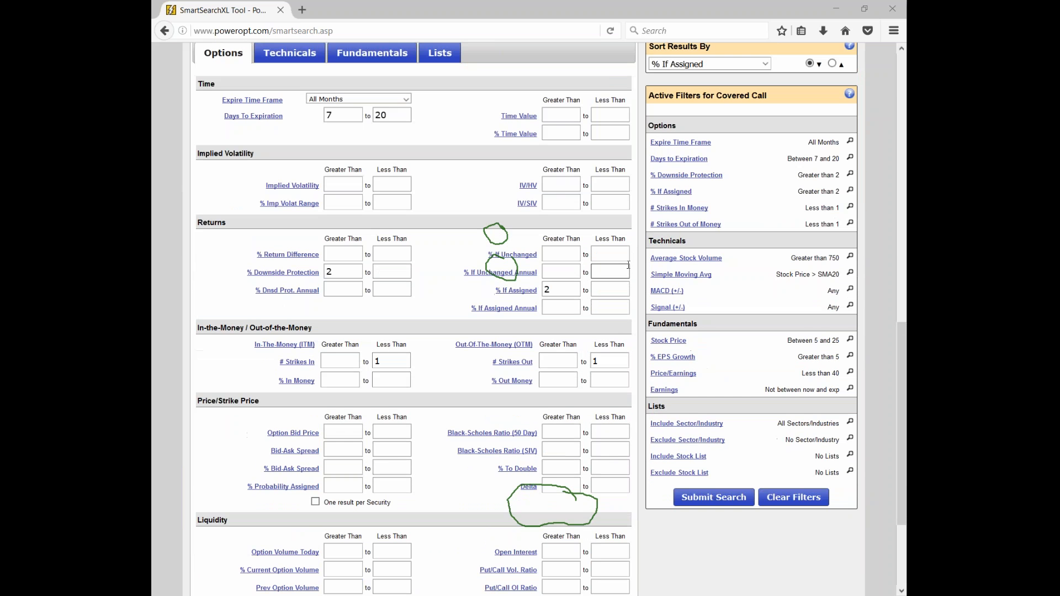
pyautogui.click(681, 339)
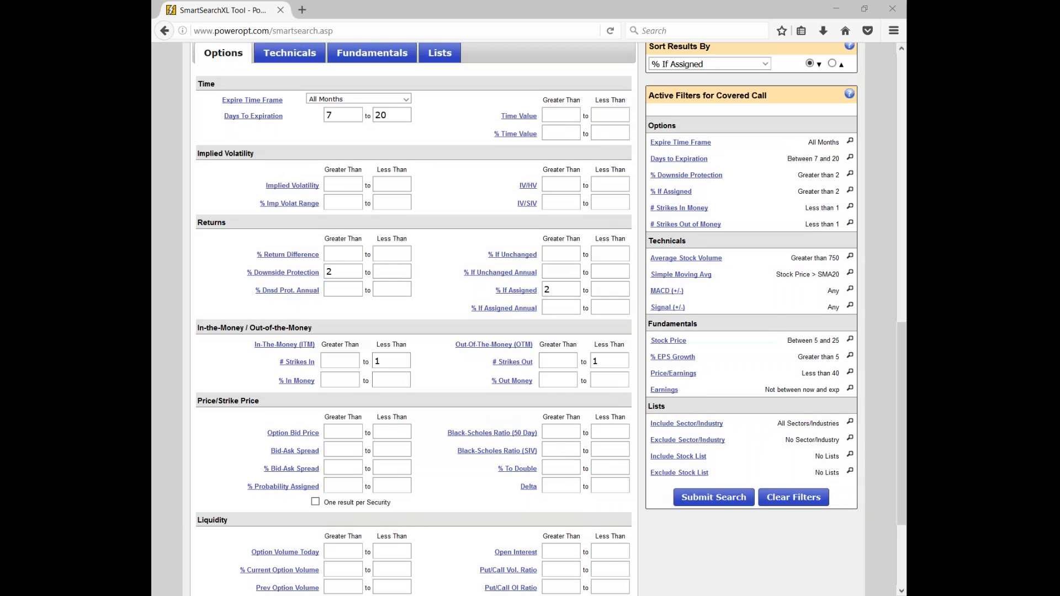
# - Set the Option Bid Price filter to greater than .45
pyautogui.scroll(-3, 457, 464)
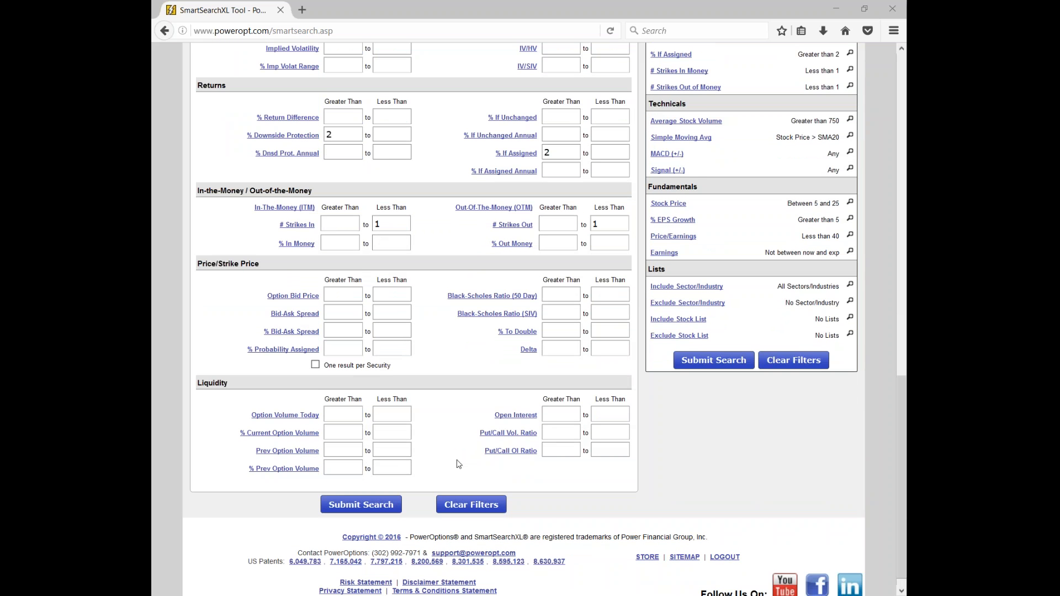
pyautogui.click(343, 296)
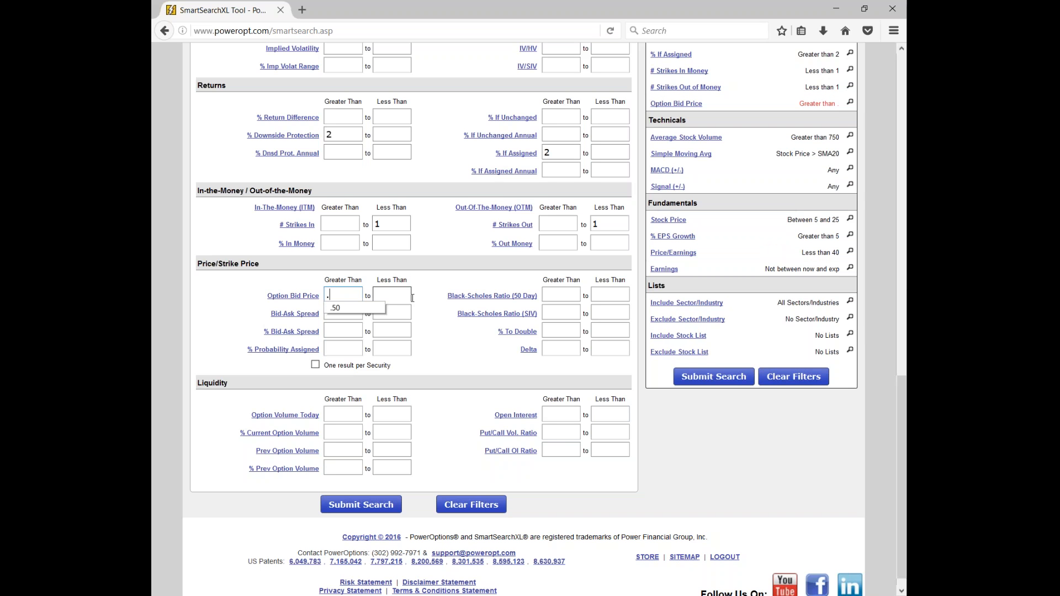
pyautogui.write('30')
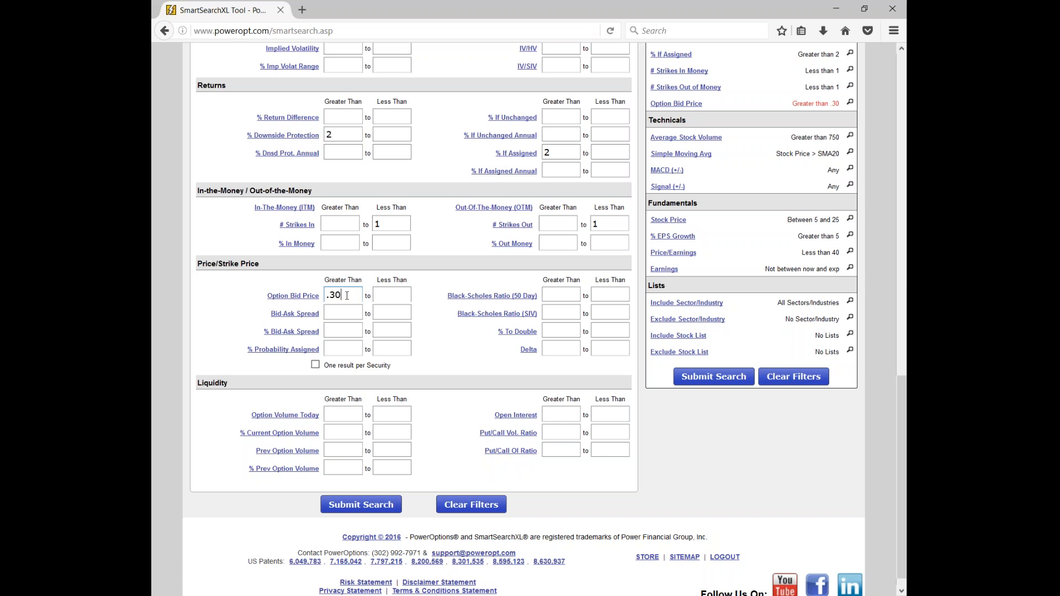
pyautogui.press('BackSpace')
pyautogui.press('BackSpace')
pyautogui.write('45')
pyautogui.doubleClick(545, 153)
# - Check the definition of Bid-Ask Spread and set that filter to less than .20
pyautogui.scroll(-1, 540, 153)
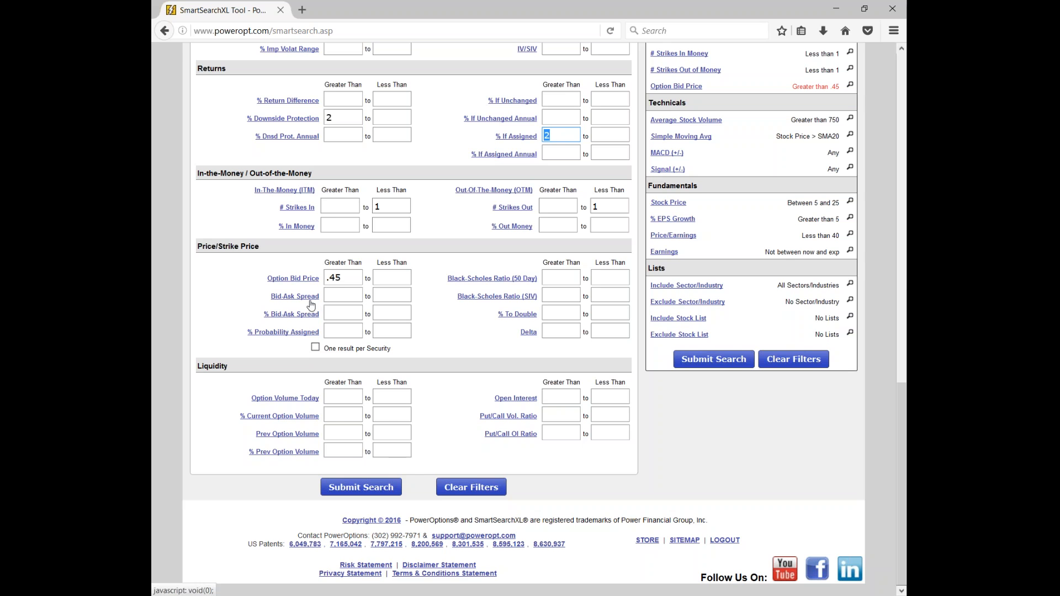
pyautogui.moveTo(311, 304)
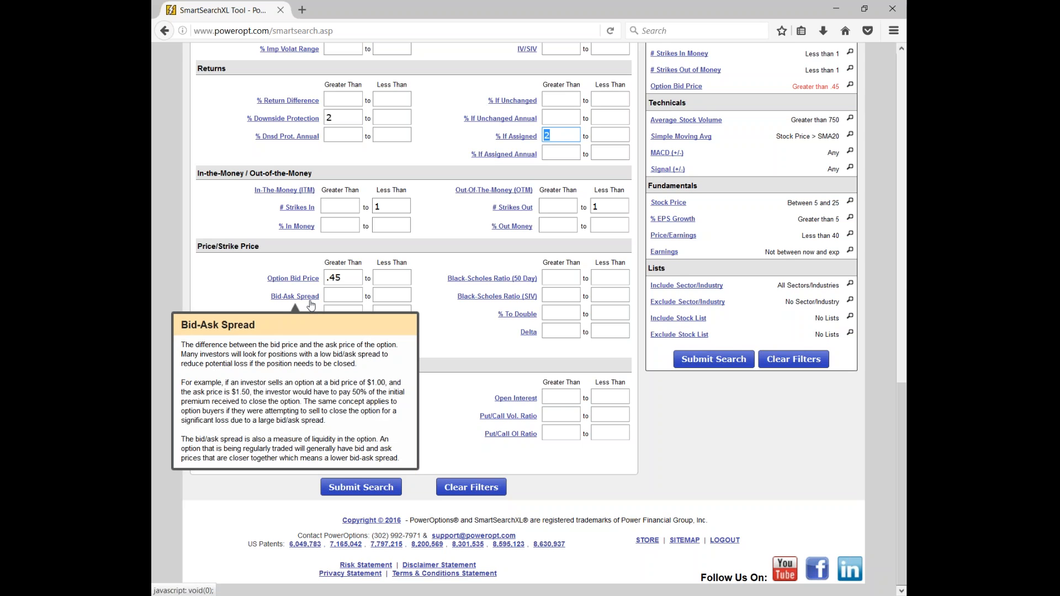
pyautogui.click(404, 295)
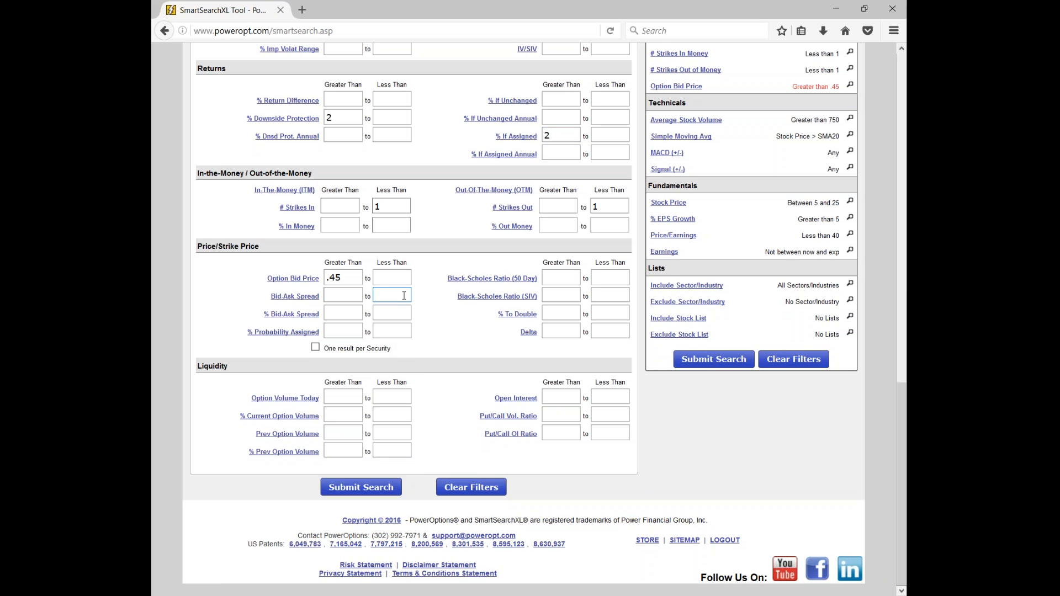
pyautogui.write('.20')
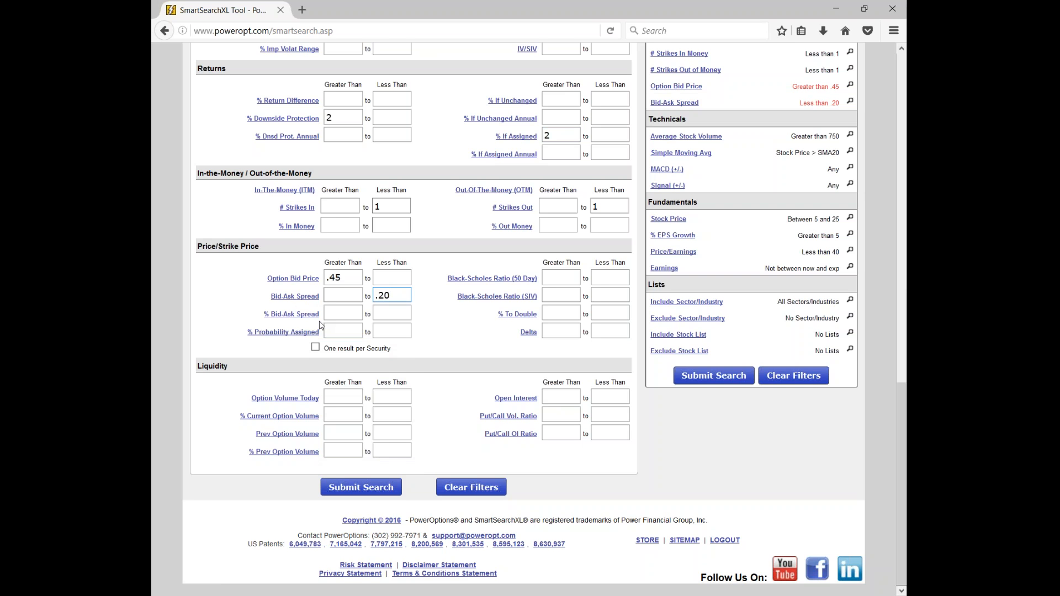
# - Set % Probability Assigned to greater than 70 and clear the # Strikes In and # Strikes Out limits
pyautogui.click(339, 330)
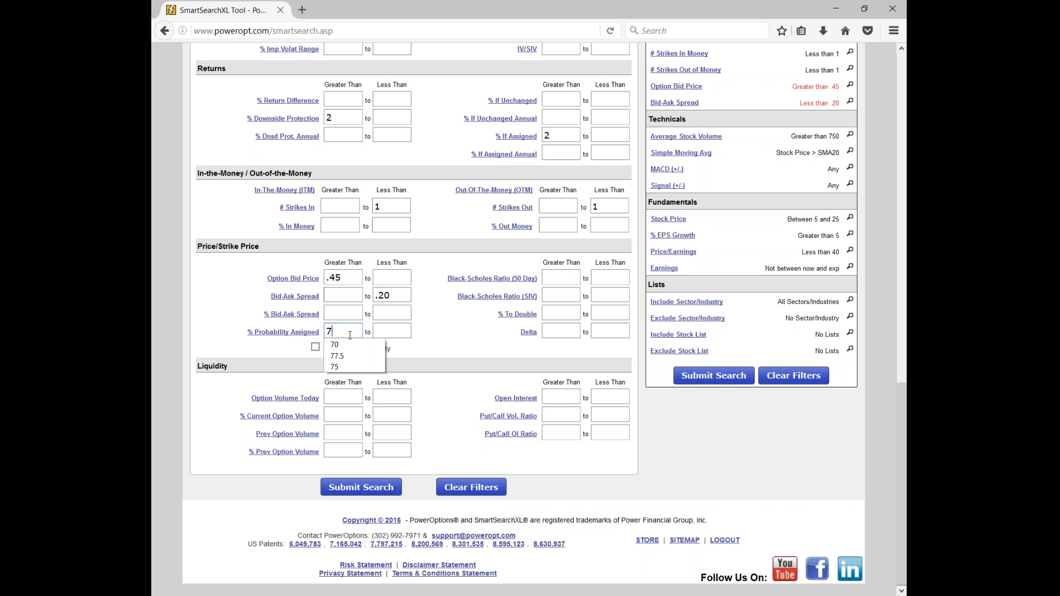
pyautogui.write('70')
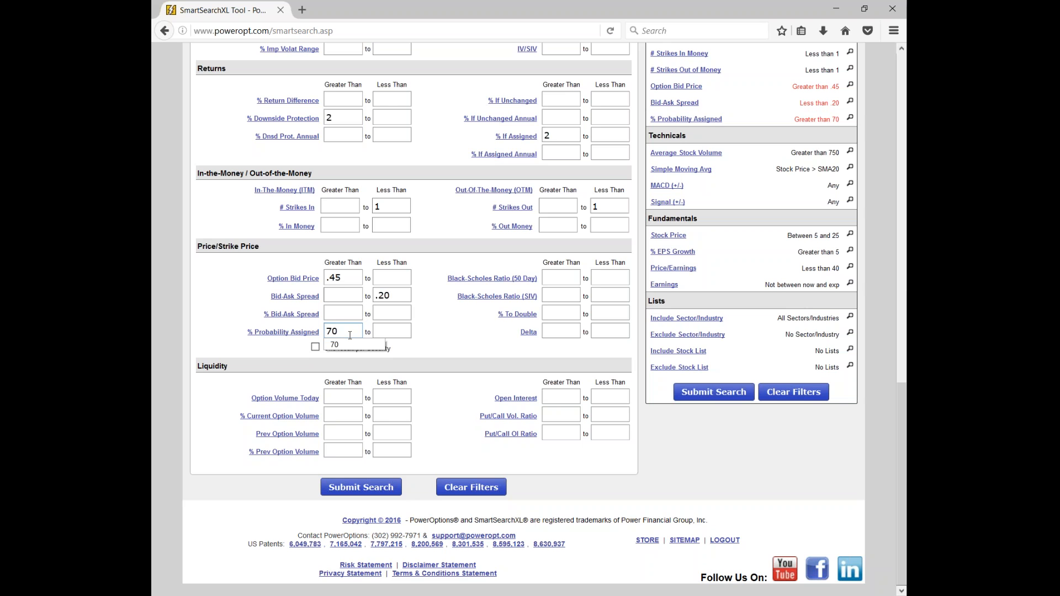
pyautogui.click(379, 206)
pyautogui.press('BackSpace')
pyautogui.click(605, 206)
pyautogui.press('BackSpace')
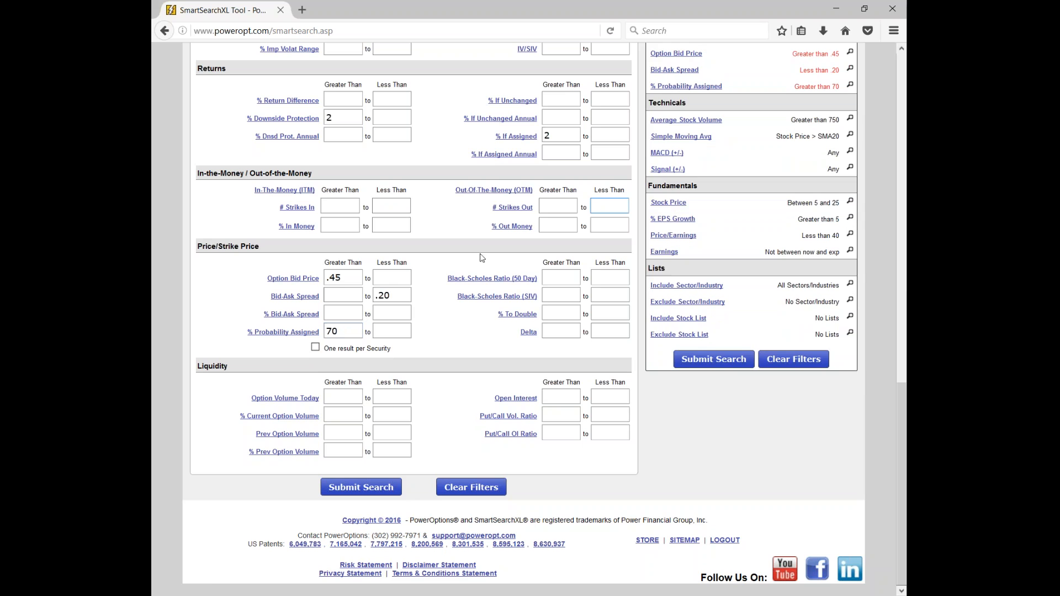
# - Replace the minimum % Probability Assigned with a limit of less than 40, and finally clear the filter completely
pyautogui.click(352, 334)
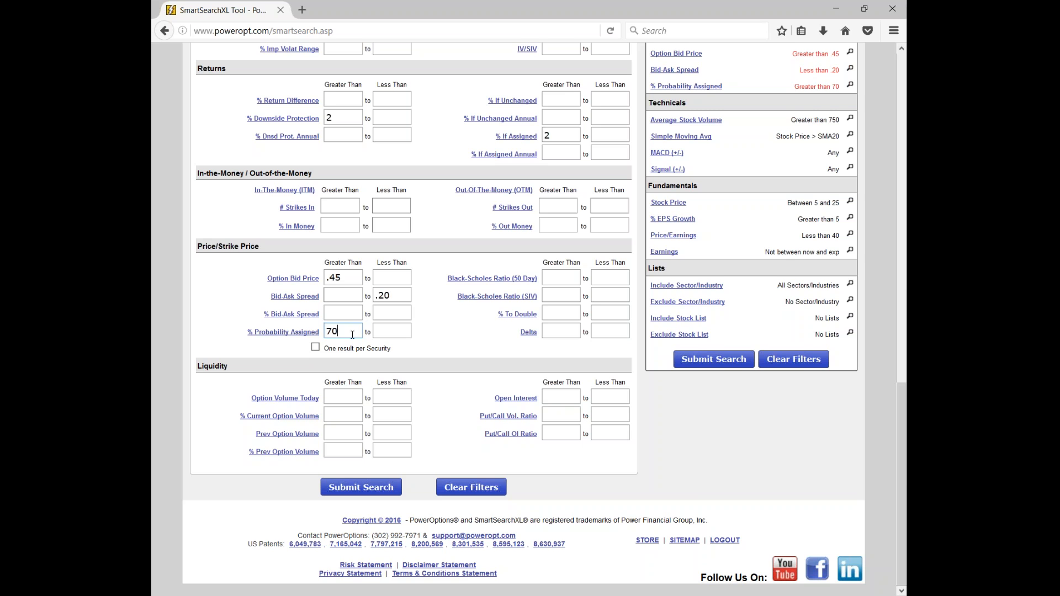
pyautogui.press('BackSpace')
pyautogui.press('BackSpace')
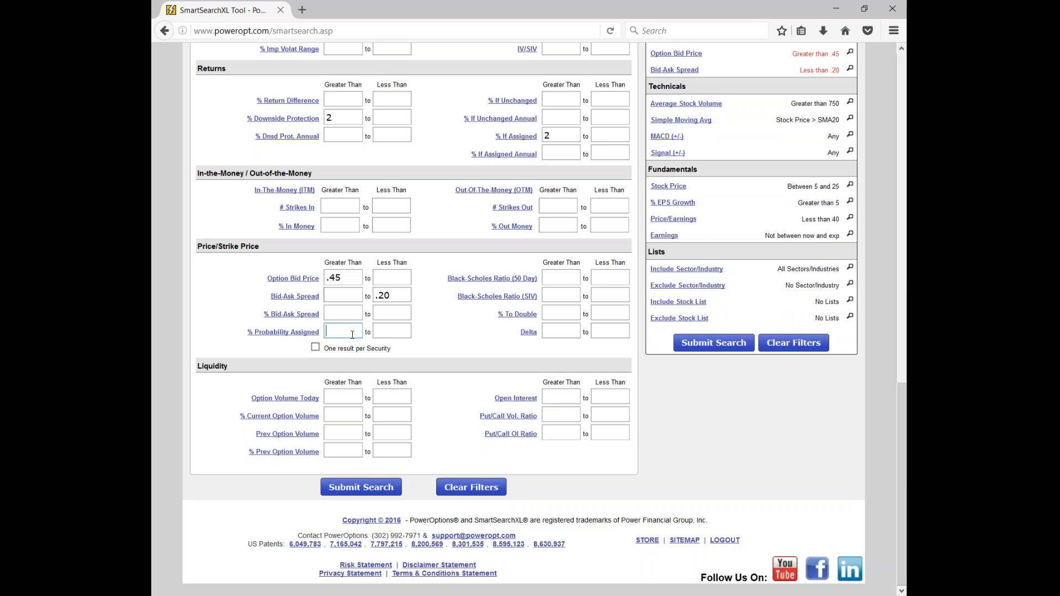
pyautogui.click(379, 332)
pyautogui.write('40')
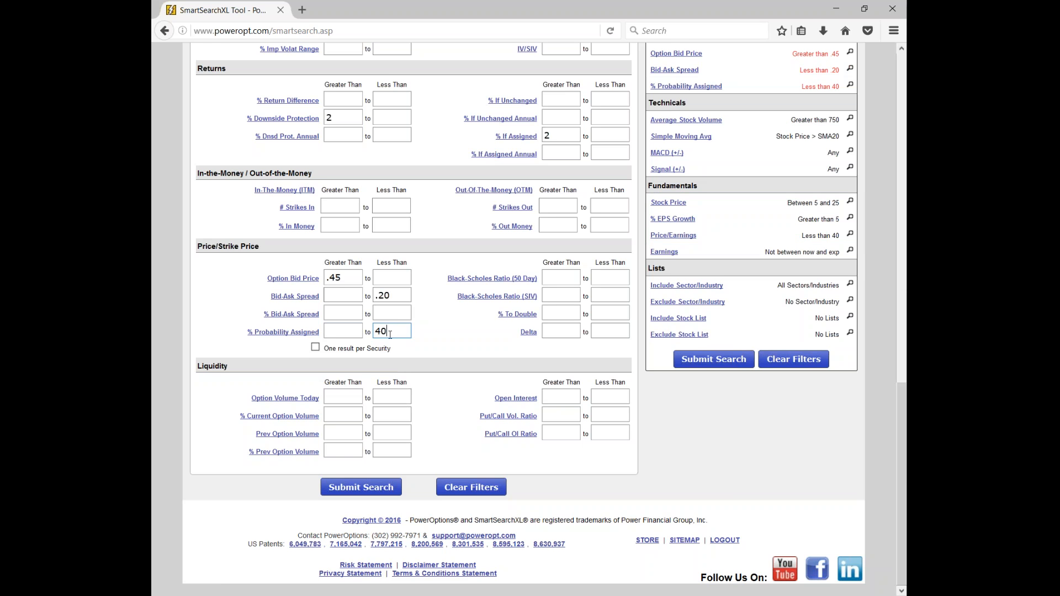
pyautogui.moveTo(341, 279); pyautogui.dragTo(333, 281)
pyautogui.click(431, 342)
pyautogui.moveTo(396, 333); pyautogui.dragTo(352, 334)
pyautogui.press('BackSpace')
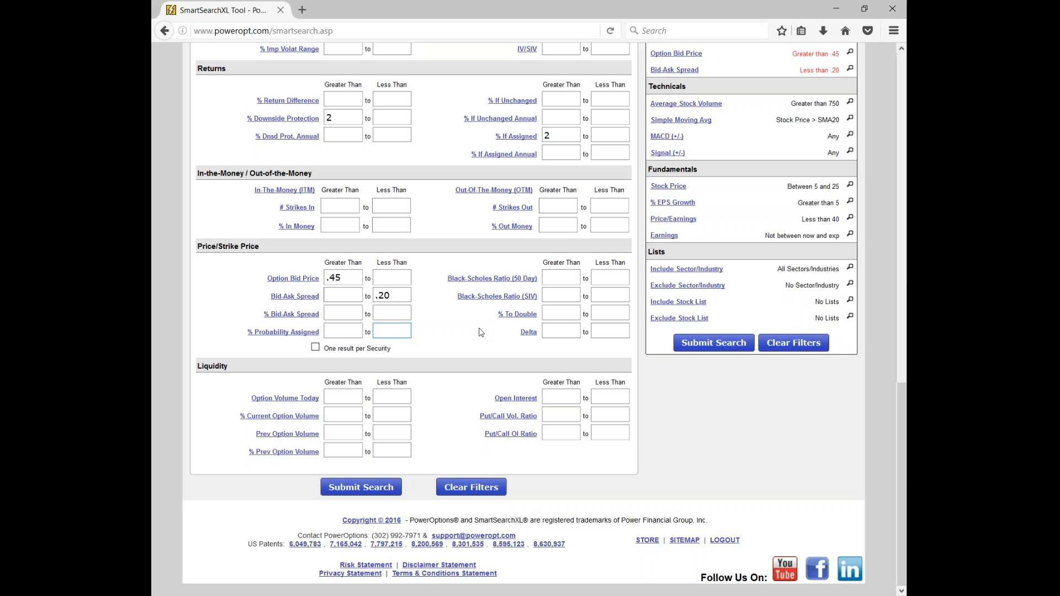
# - Try a Delta filter of greater than .6 and remove it again
pyautogui.click(557, 333)
pyautogui.write('.6')
pyautogui.press('BackSpace')
pyautogui.press('BackSpace')
# - Try a % Current Option Volume filter of greater than 150 and remove it again
pyautogui.click(331, 452)
pyautogui.click(345, 414)
pyautogui.write('150')
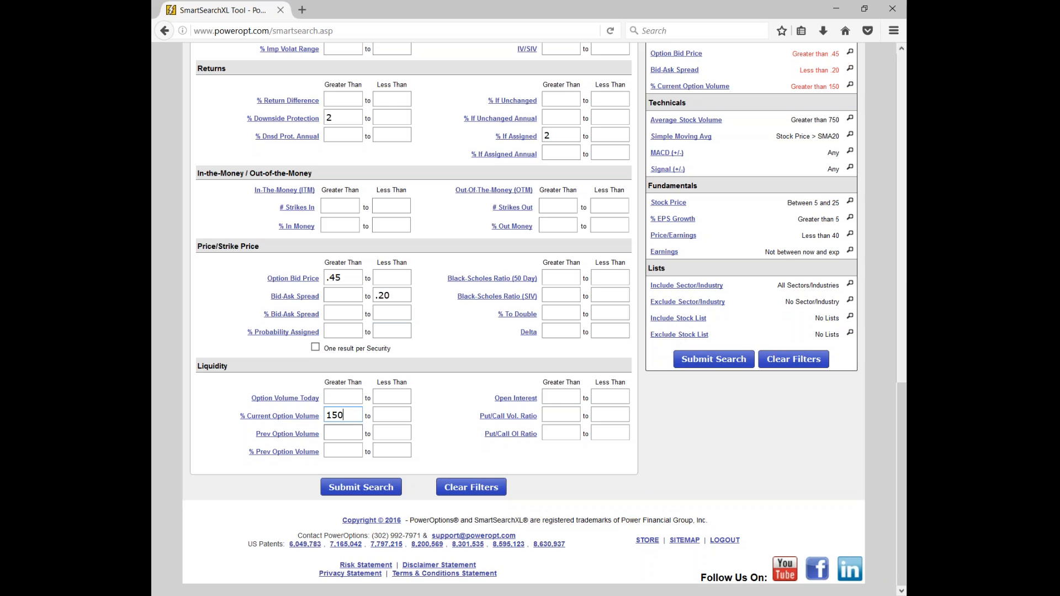
pyautogui.moveTo(348, 417); pyautogui.dragTo(324, 421)
pyautogui.press('BackSpace')
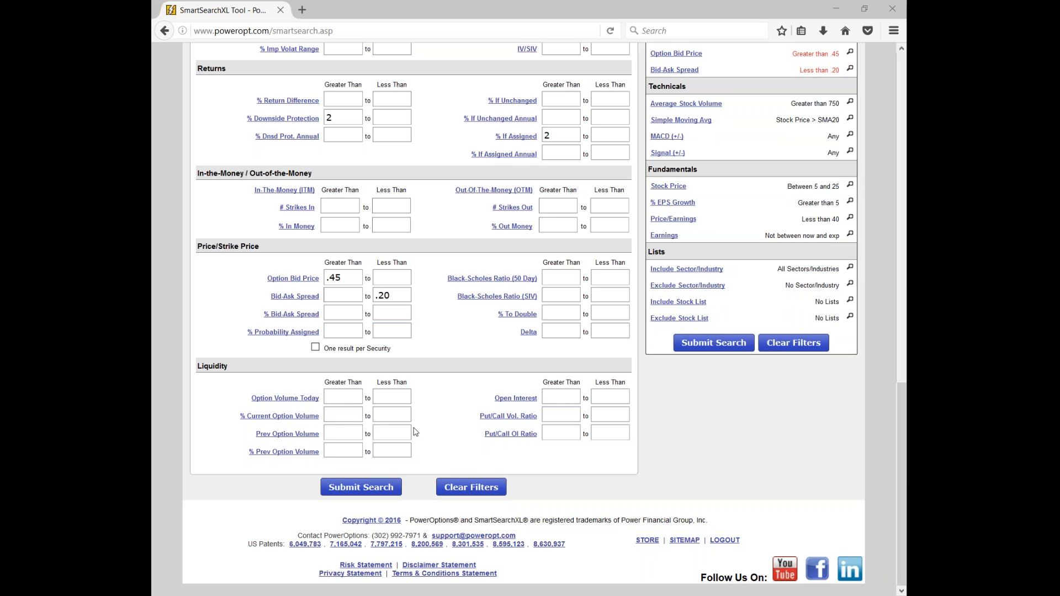
# - Set the liquidity filters to Open Interest greater than 30 and Option Volume Today greater than 15
pyautogui.click(347, 399)
pyautogui.click(576, 393)
pyautogui.write('30')
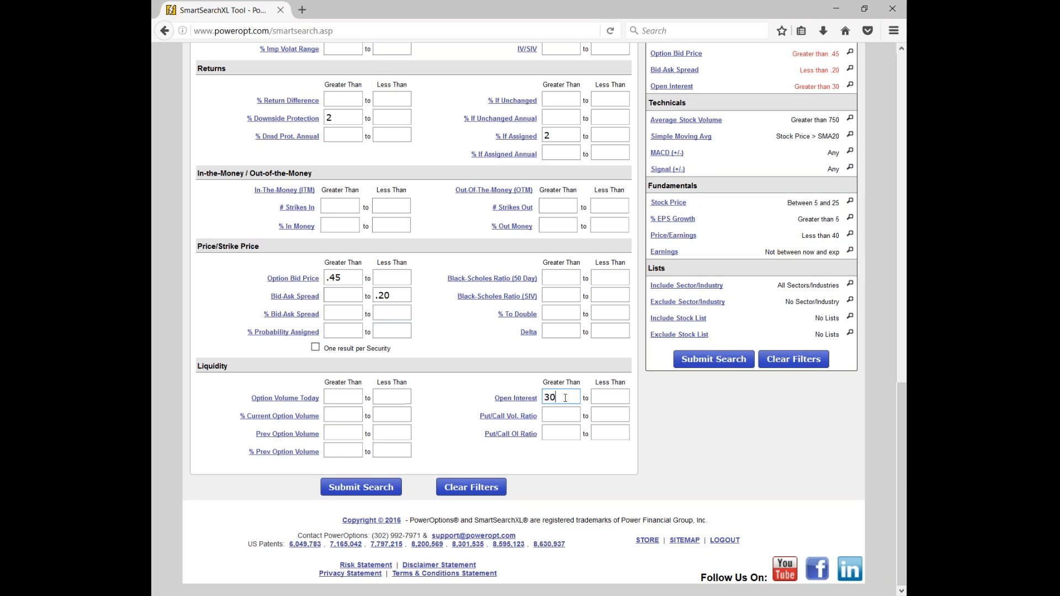
pyautogui.click(359, 396)
pyautogui.write('15')
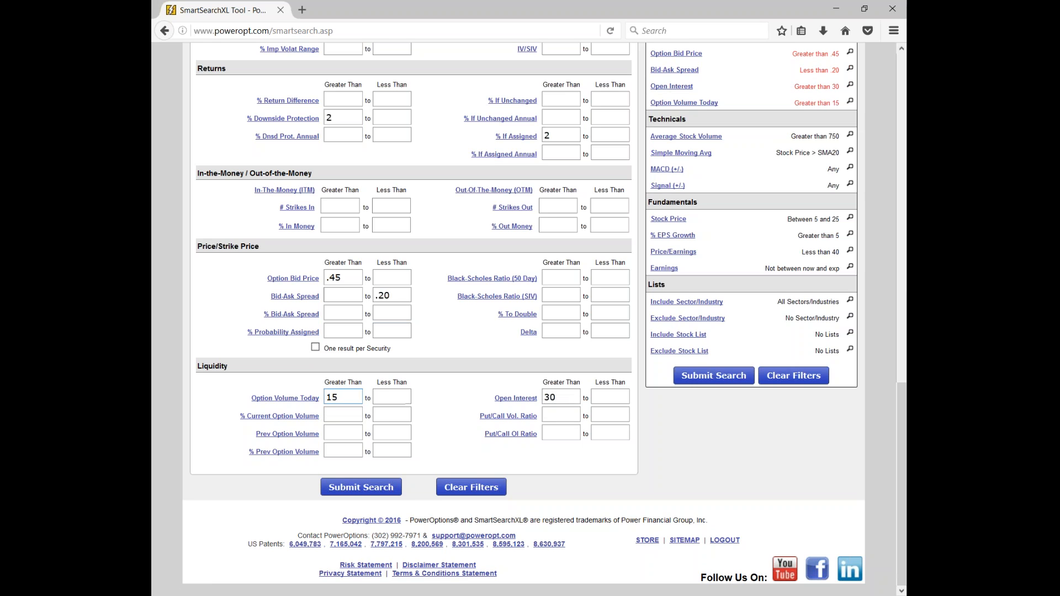
# - Submit the search with the new price and liquidity filters and review the covered call results
pyautogui.click(361, 487)
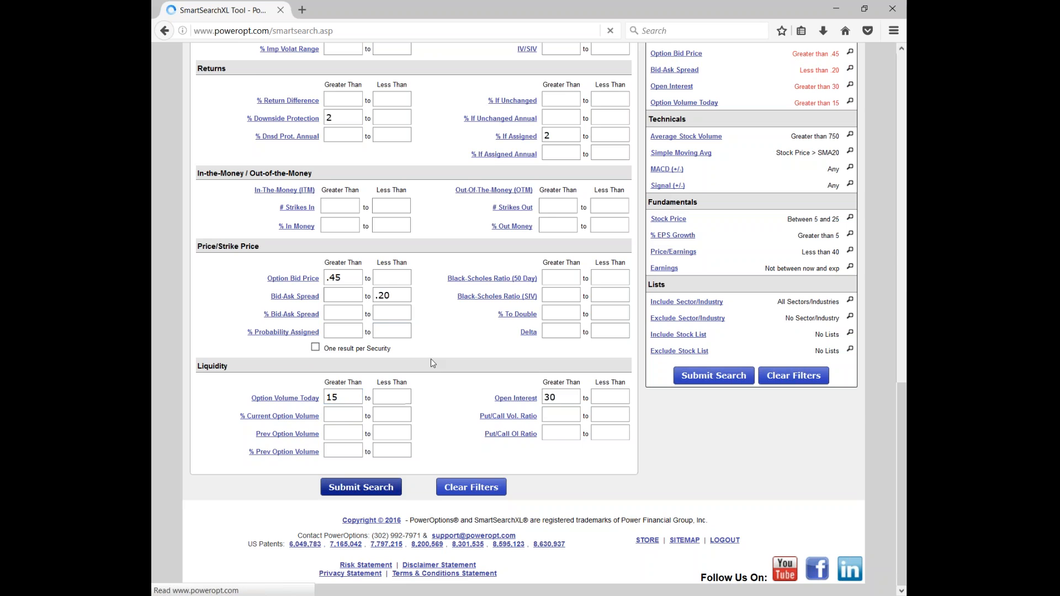
pyautogui.scroll(-5, 432, 362)
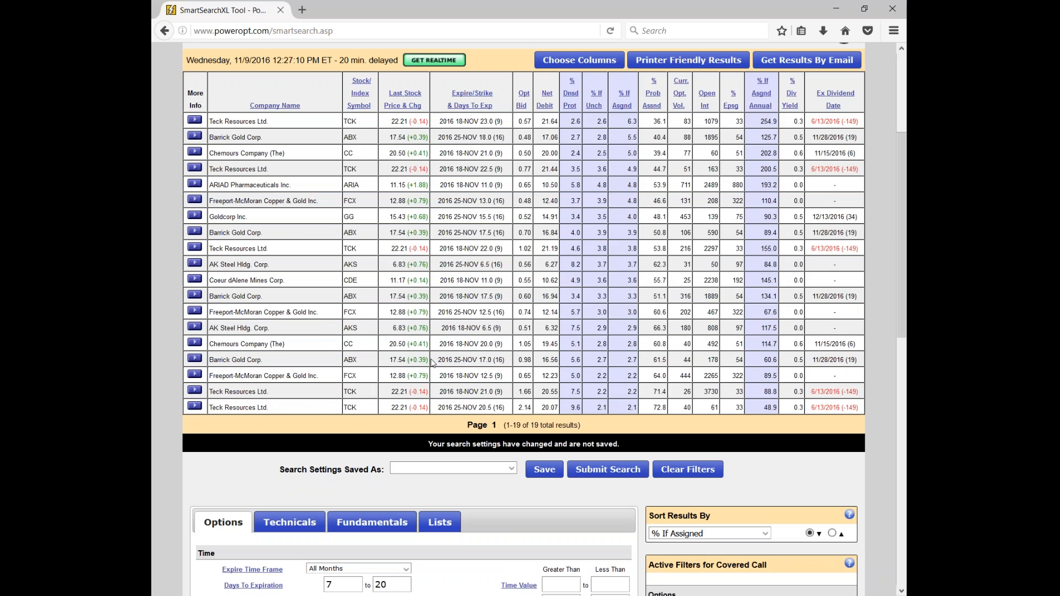
pyautogui.rightClick(324, 233)
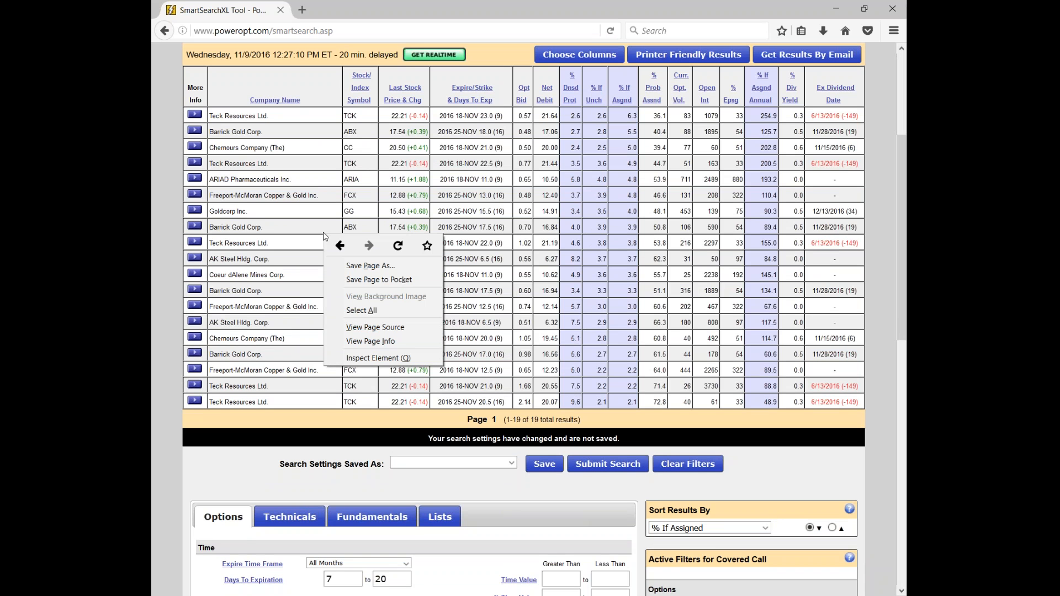
pyautogui.click(493, 489)
# - Try a % Dividend Yield filter of greater than 1 and submit the covered call search
pyautogui.scroll(-5, 488, 486)
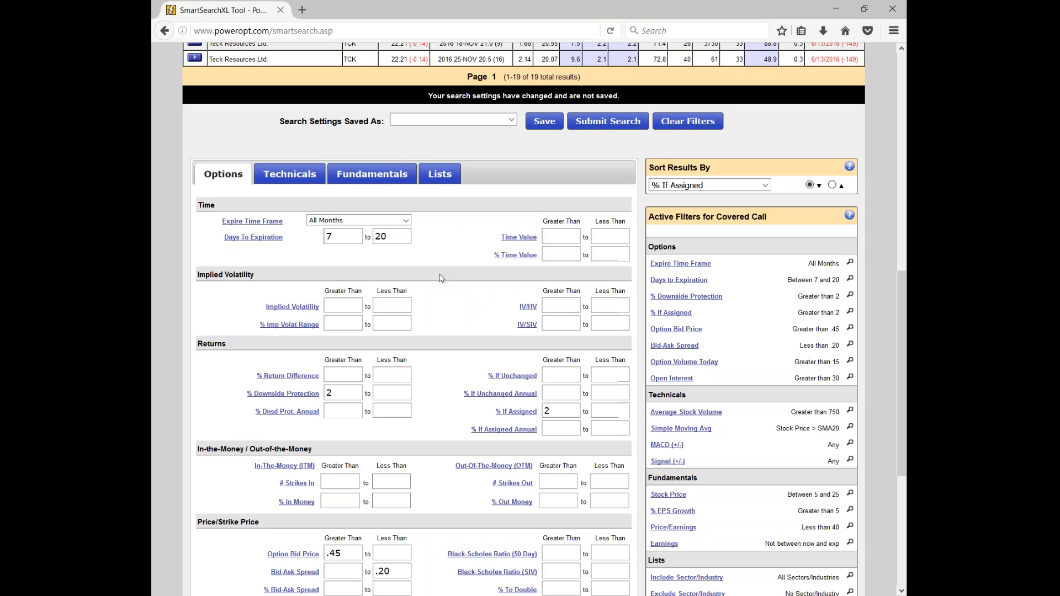
pyautogui.scroll(-2, 441, 278)
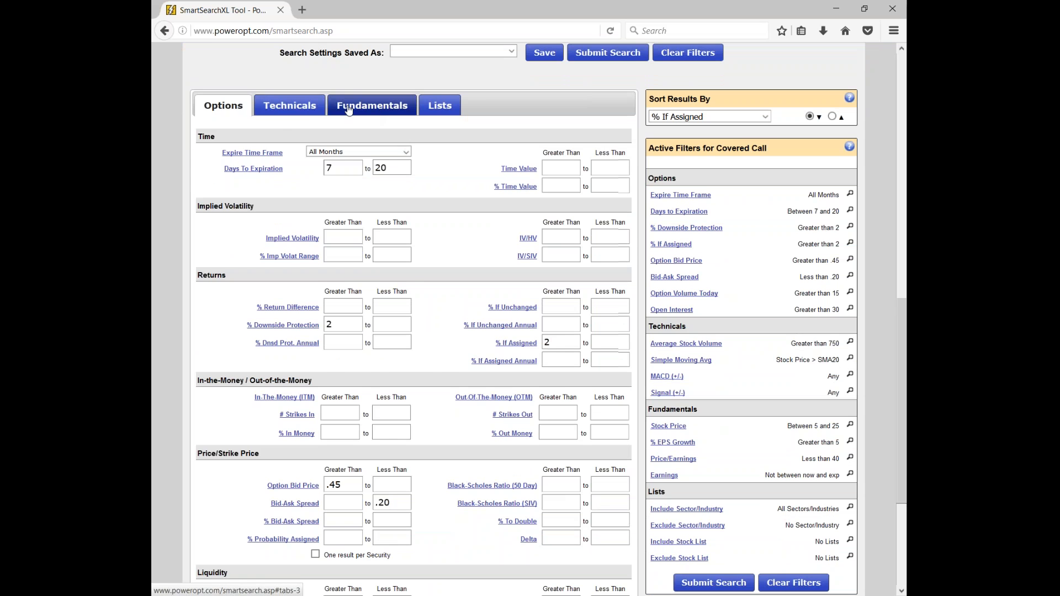
pyautogui.click(291, 108)
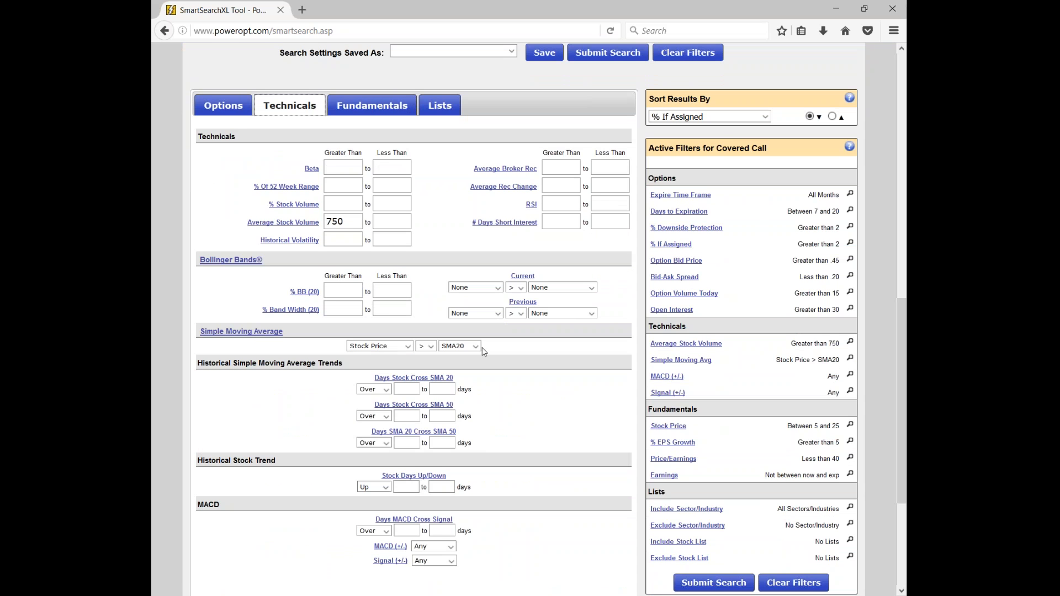
pyautogui.click(348, 109)
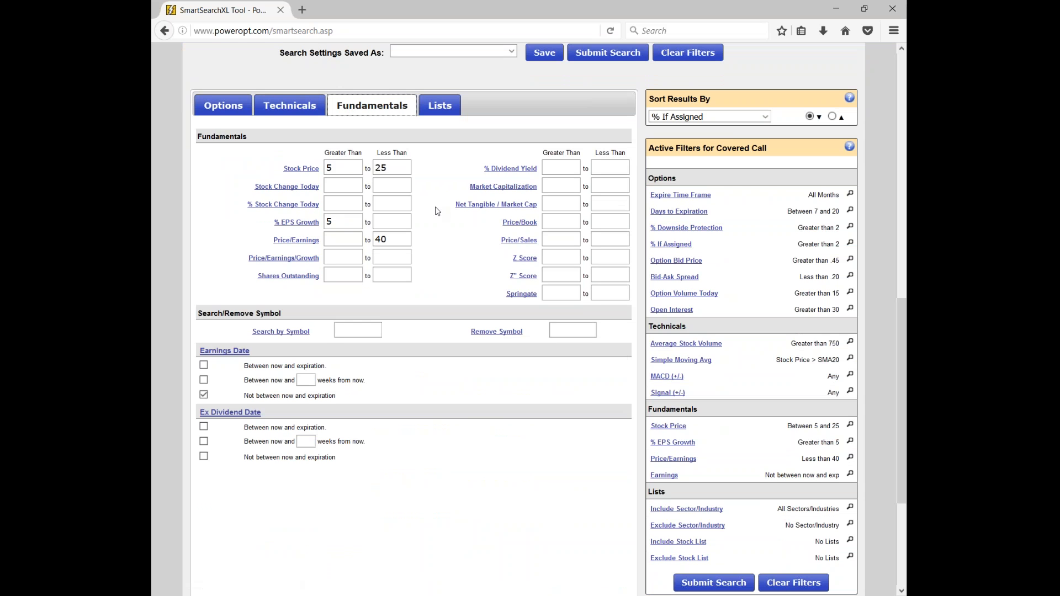
pyautogui.click(546, 170)
pyautogui.write('1')
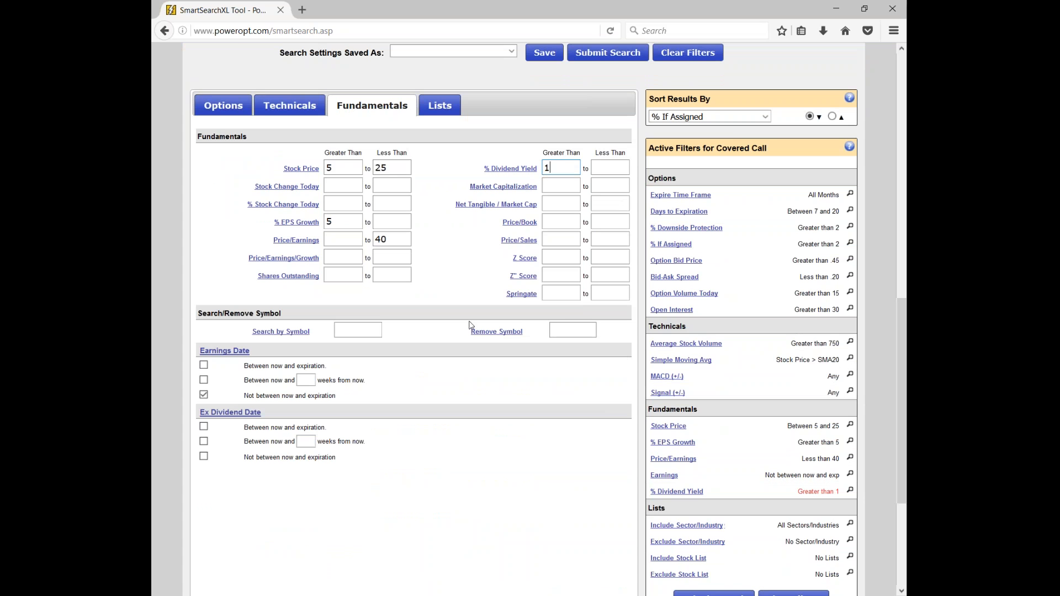
pyautogui.click(624, 57)
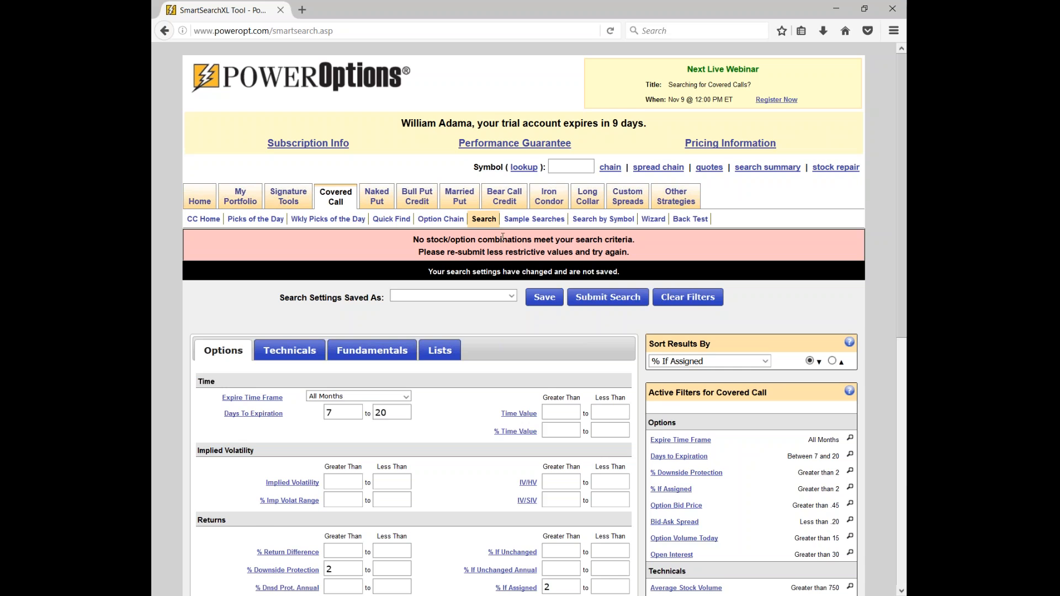
# - Set the % Dividend Yield filter to greater than .50
pyautogui.scroll(-5, 503, 236)
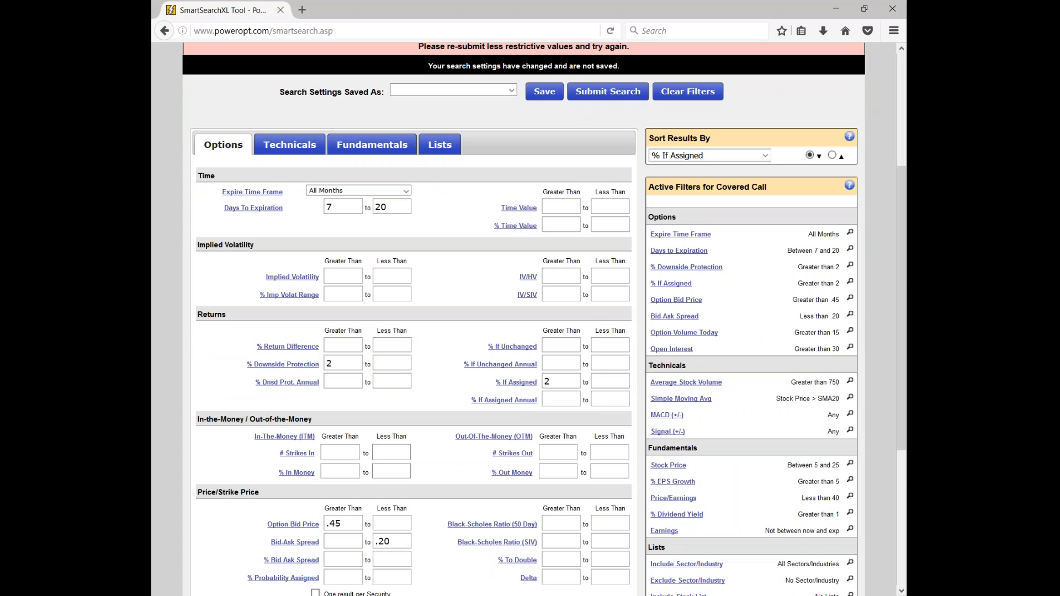
pyautogui.click(408, 148)
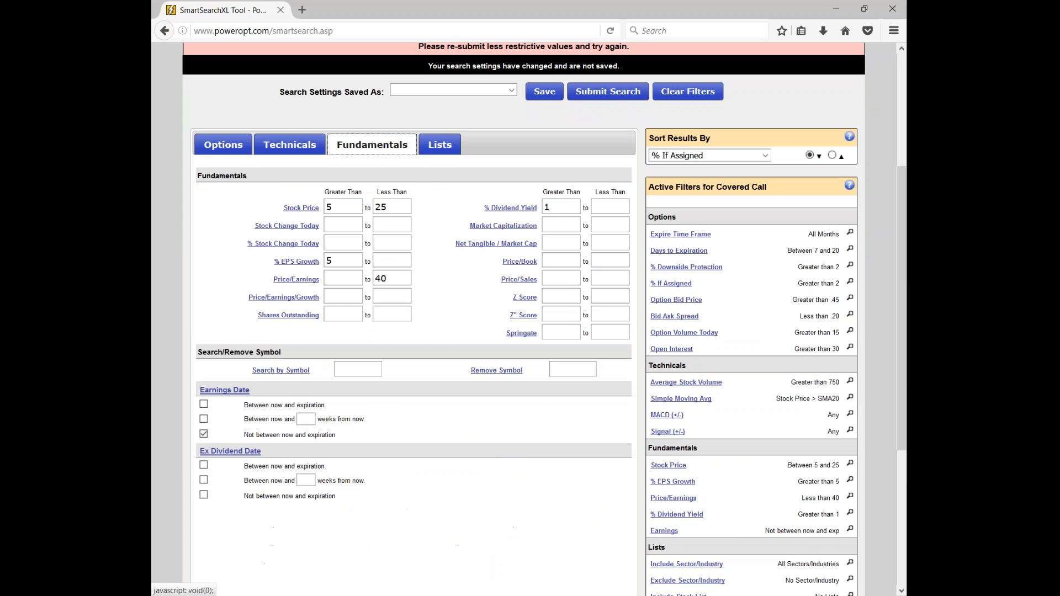
pyautogui.click(554, 206)
pyautogui.press('BackSpace')
pyautogui.write('.05')
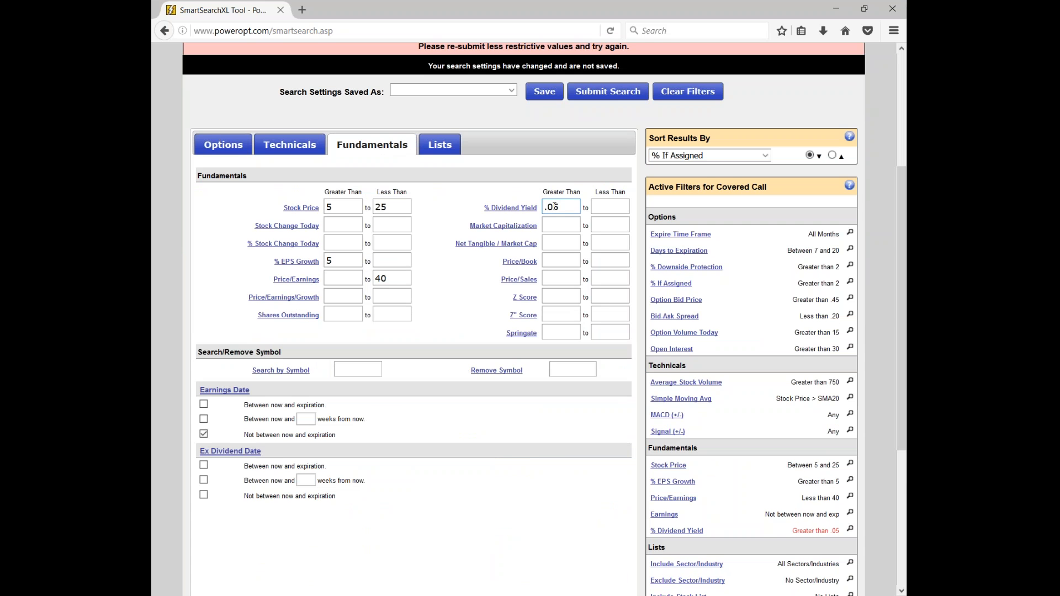
pyautogui.press('BackSpace')
pyautogui.press('BackSpace')
pyautogui.write('50')
# - Submit the search with the new dividend yield filter and review the covered call results
pyautogui.scroll(-3, 810, 114)
pyautogui.click(776, 133)
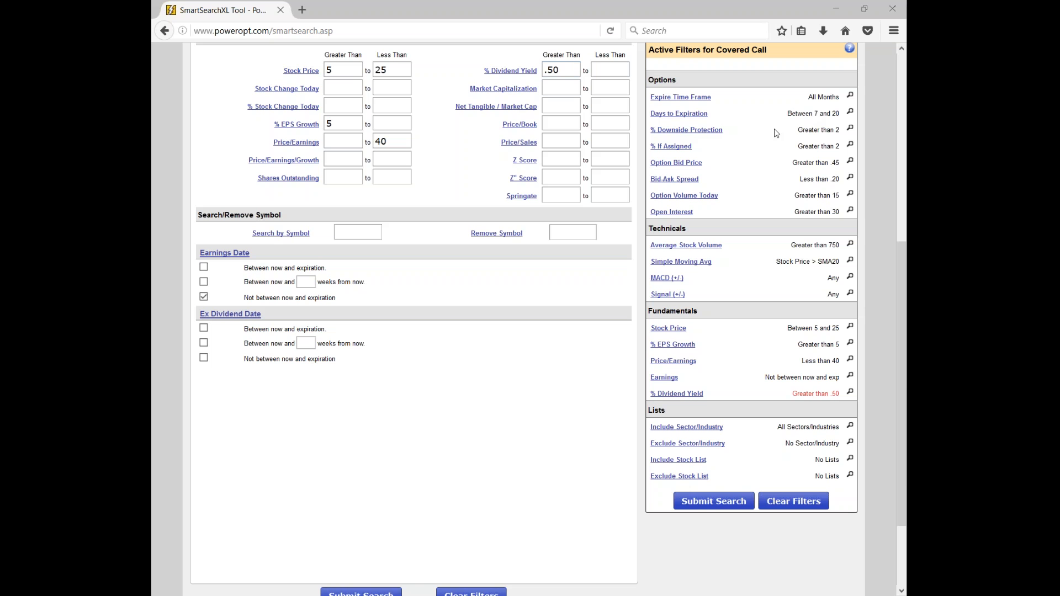
pyautogui.click(687, 264)
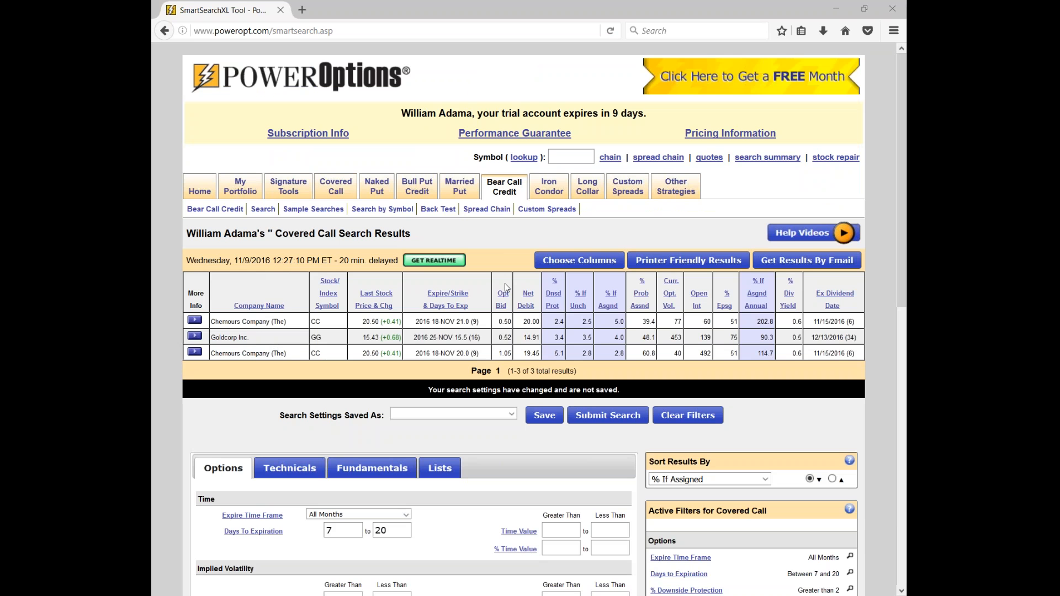
pyautogui.moveTo(362, 322); pyautogui.dragTo(382, 324)
pyautogui.scroll(-5, 453, 415)
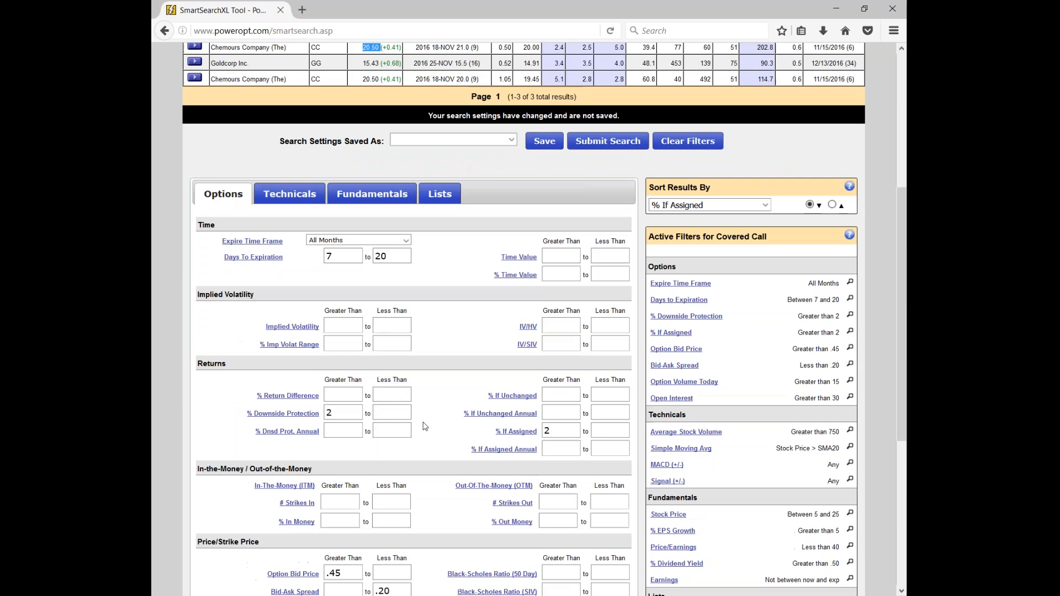
pyautogui.scroll(-1, 425, 427)
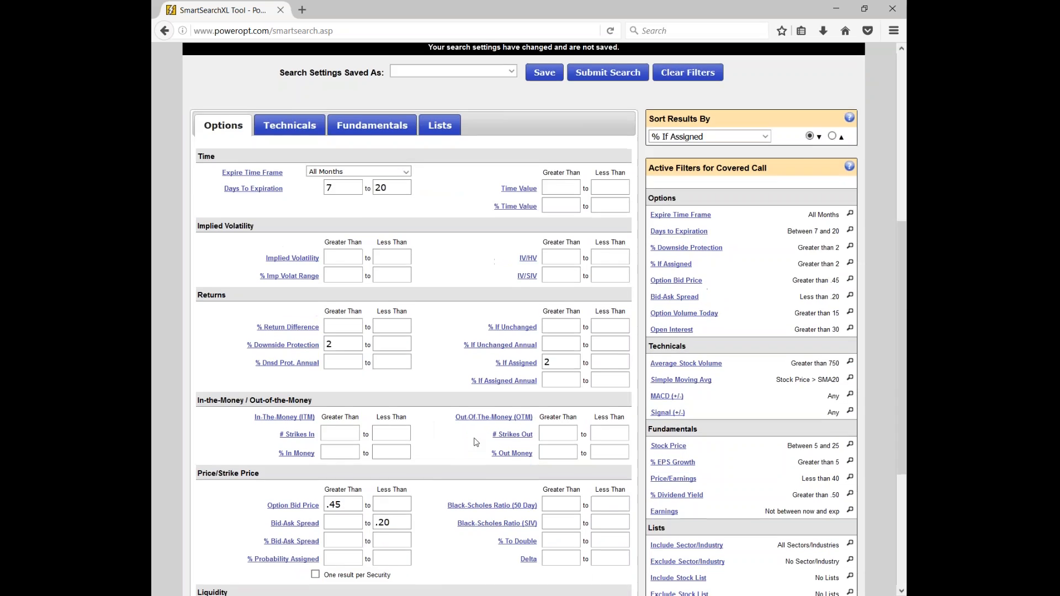
pyautogui.scroll(6, 481, 441)
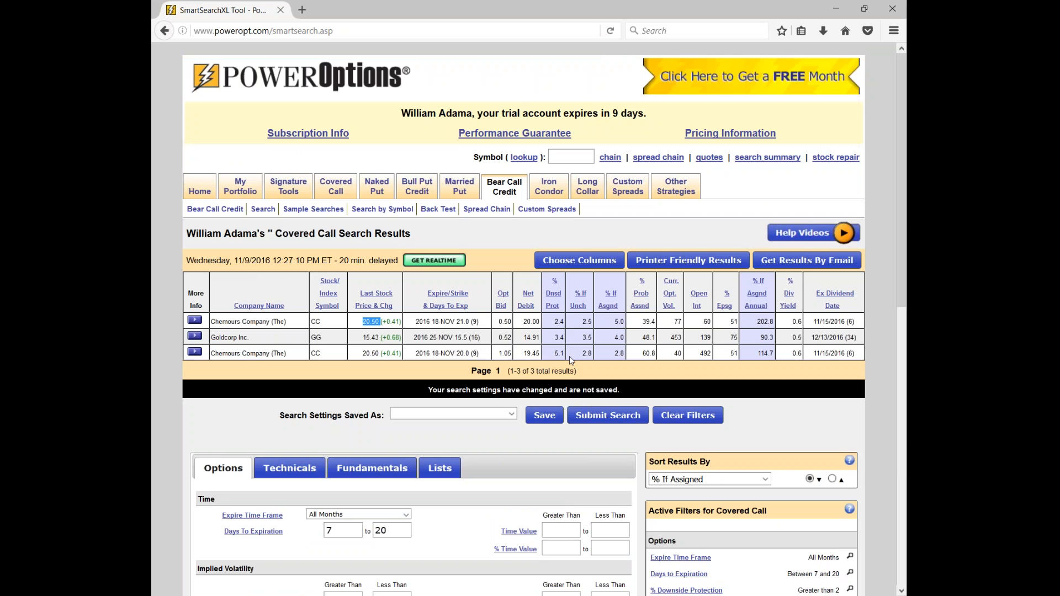
# - Set the Stock Price filter to between 20 and 100
pyautogui.scroll(-5, 569, 357)
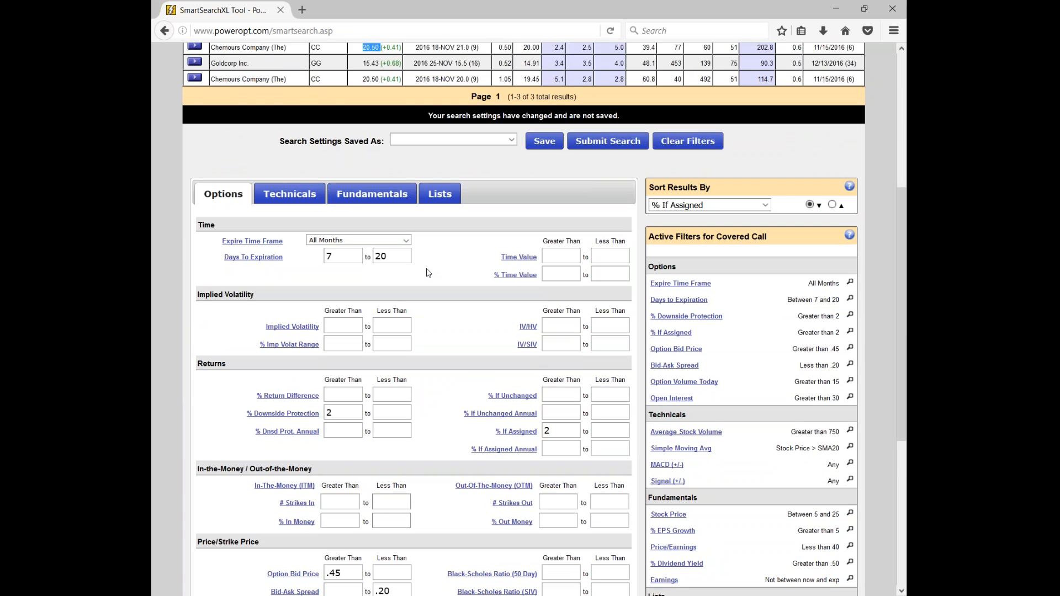
pyautogui.click(352, 201)
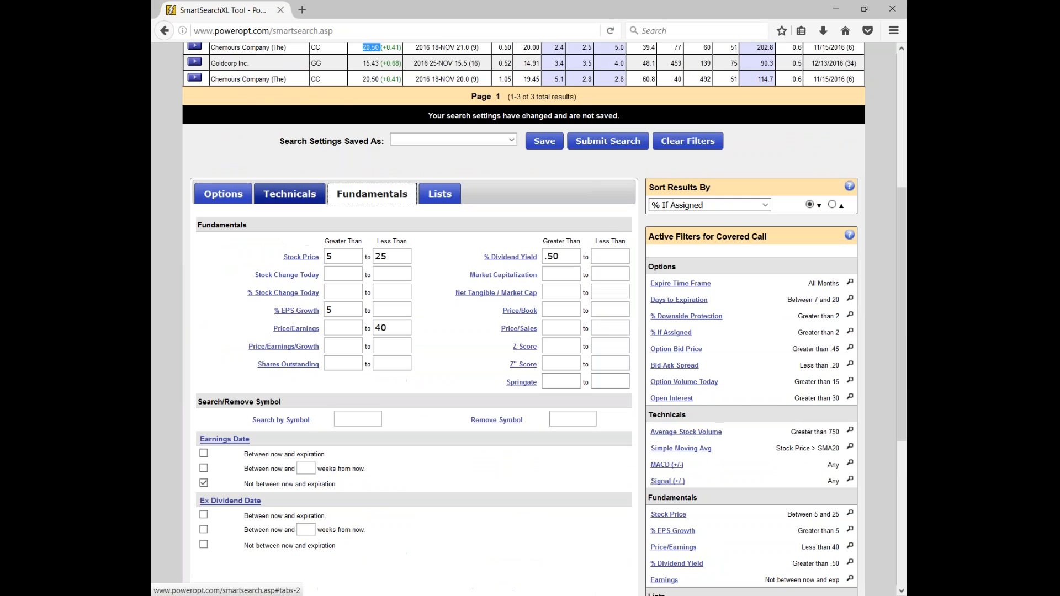
pyautogui.click(387, 261)
pyautogui.press('BackSpace')
pyautogui.press('BackSpace')
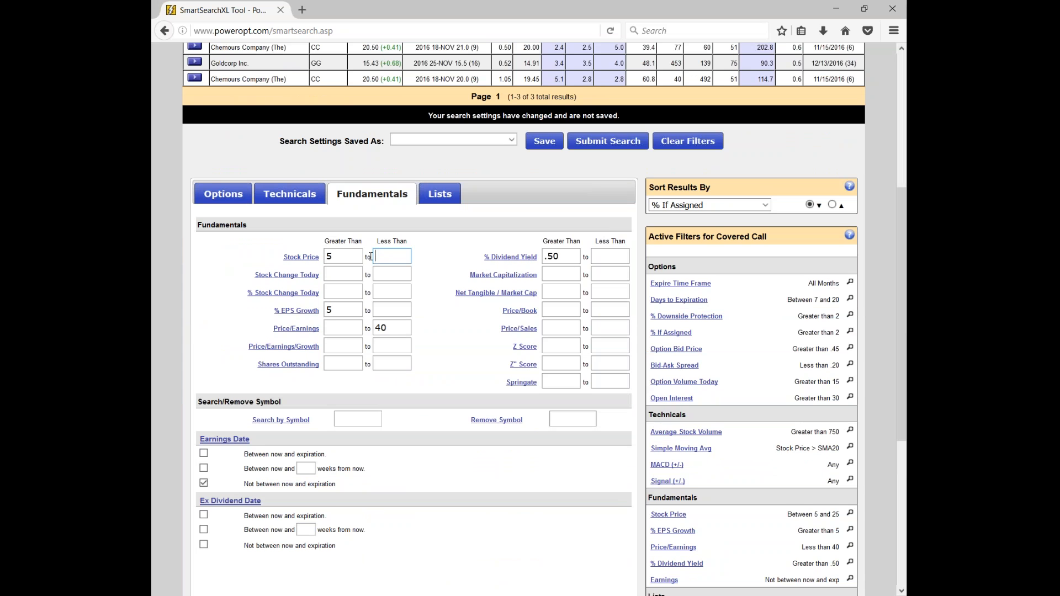
pyautogui.click(344, 252)
pyautogui.press('BackSpace')
pyautogui.write('20')
pyautogui.click(390, 258)
pyautogui.write('100')
# - Submit the search with the new stock price range and review the results and the active filters
pyautogui.click(635, 141)
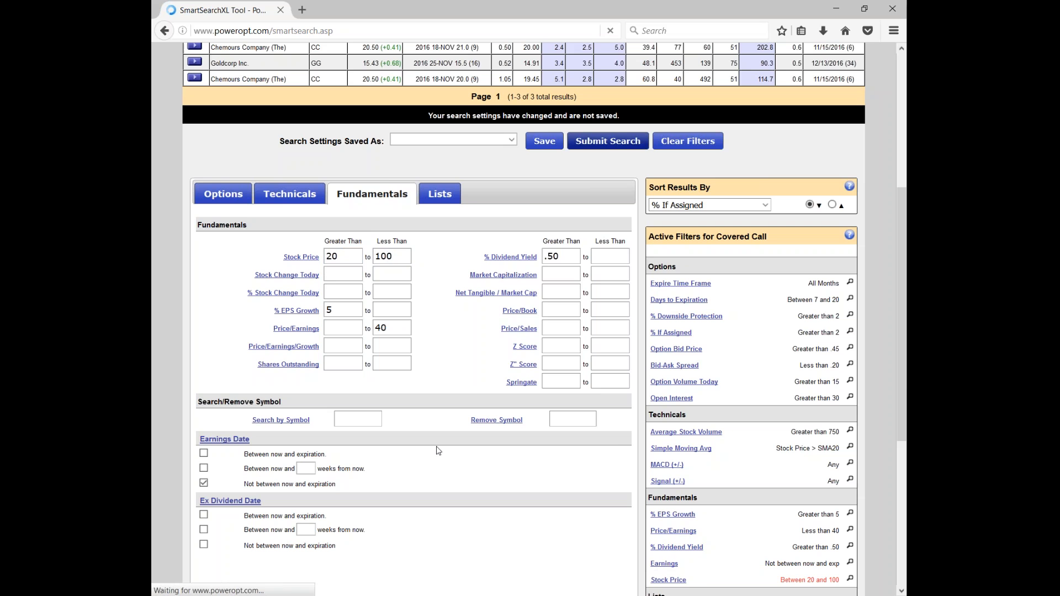
pyautogui.scroll(-2, 359, 295)
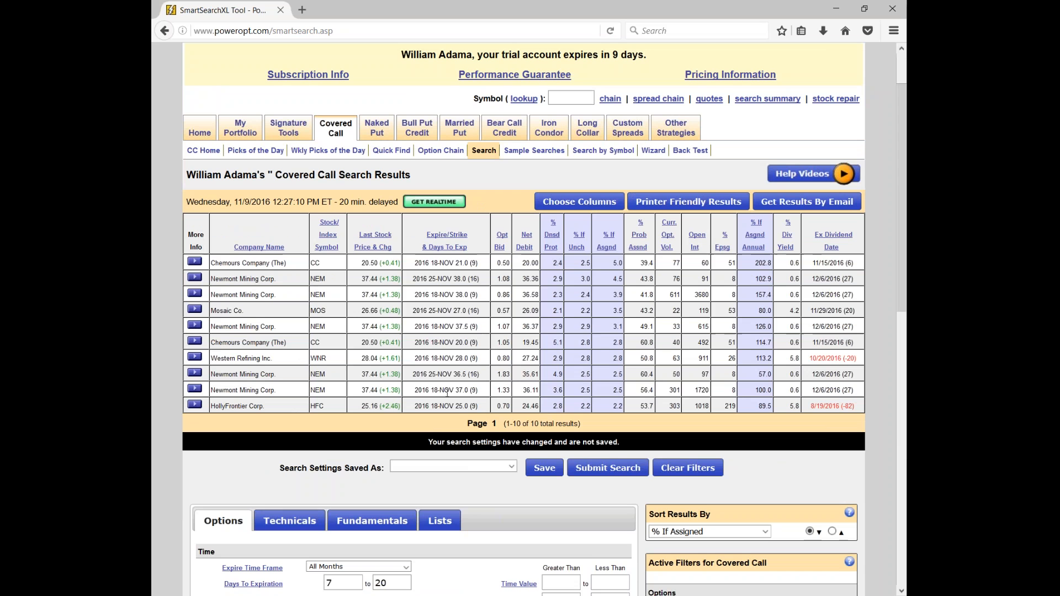
pyautogui.scroll(-5, 530, 376)
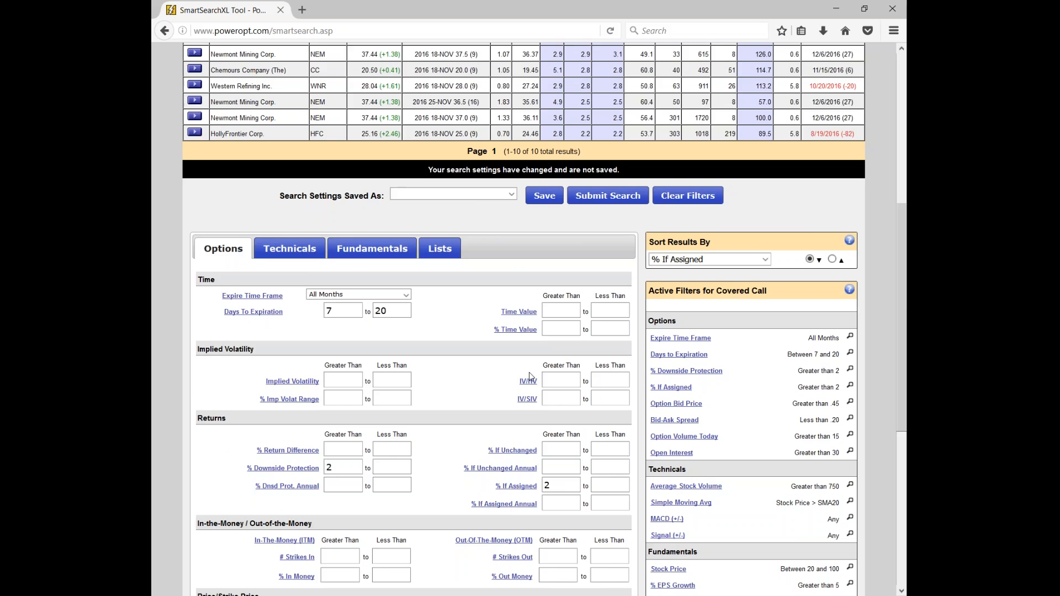
pyautogui.scroll(3, 529, 372)
pyautogui.moveTo(500, 286); pyautogui.dragTo(588, 285)
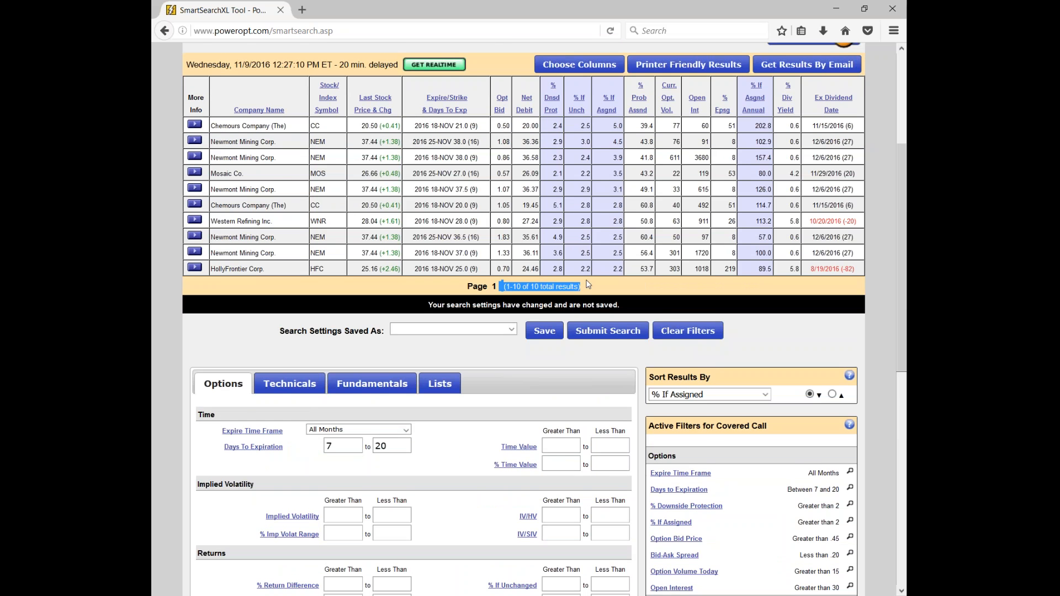
pyautogui.scroll(-5, 484, 379)
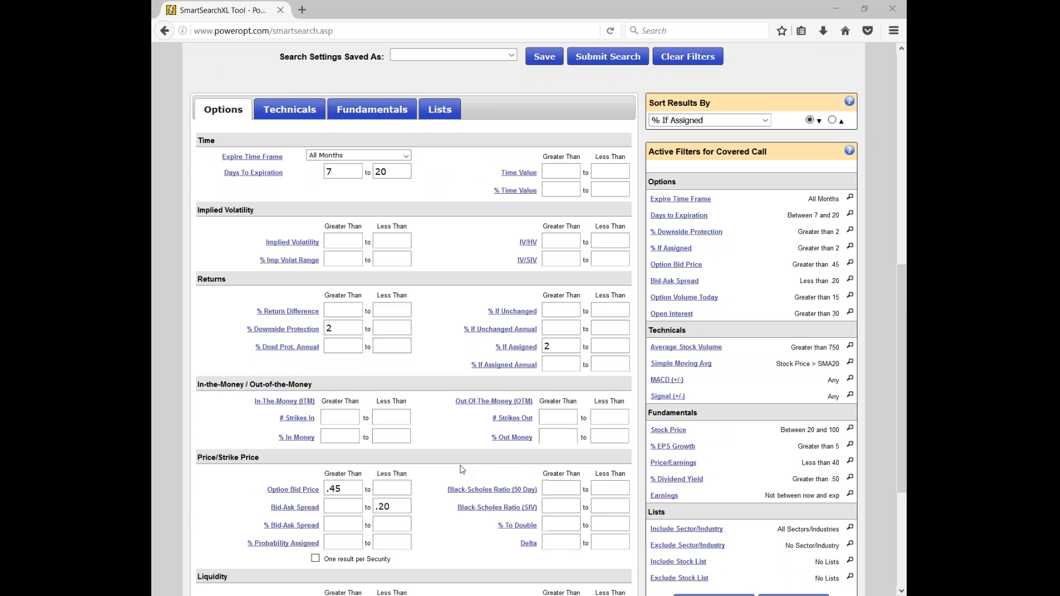
pyautogui.moveTo(791, 348); pyautogui.dragTo(837, 361)
pyautogui.click(794, 399)
pyautogui.moveTo(798, 446); pyautogui.dragTo(840, 463)
pyautogui.moveTo(793, 479); pyautogui.dragTo(840, 480)
pyautogui.click(802, 298)
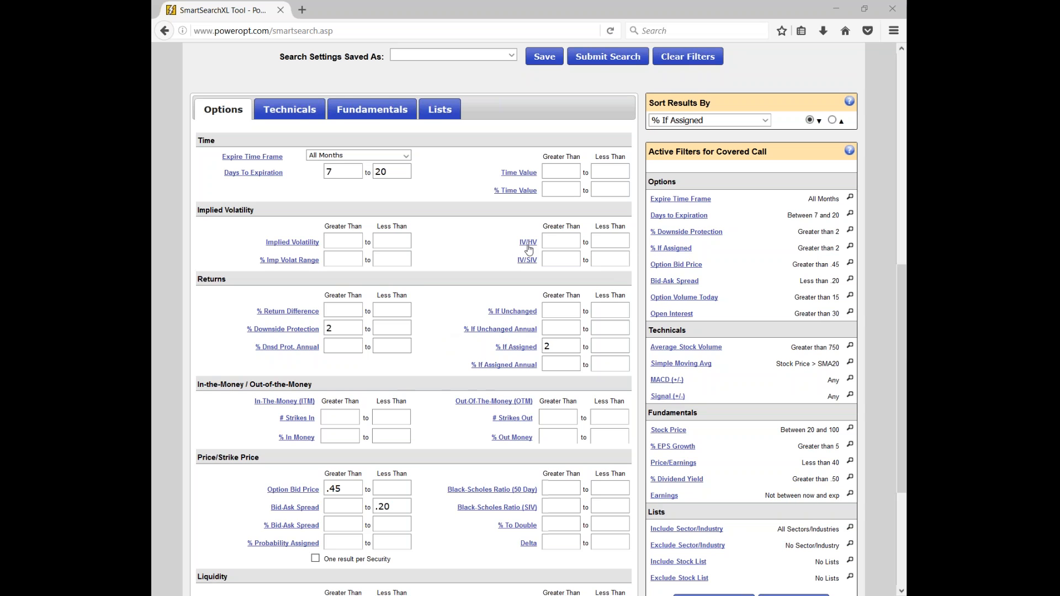
# - Try an IV/HV filter of greater than 1.10 and submit the search
pyautogui.moveTo(529, 249)
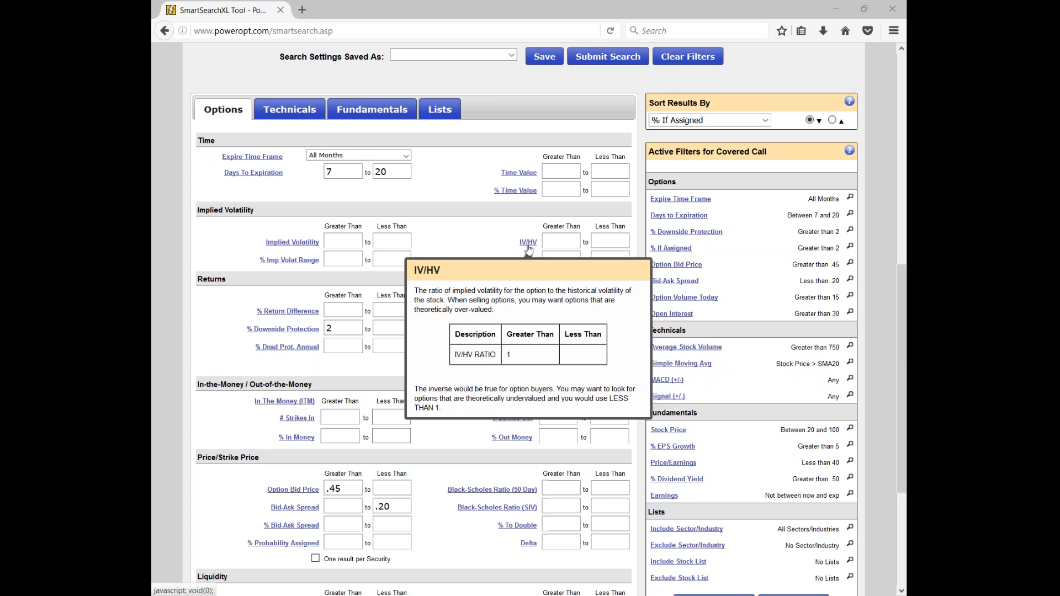
pyautogui.click(554, 235)
pyautogui.write('10')
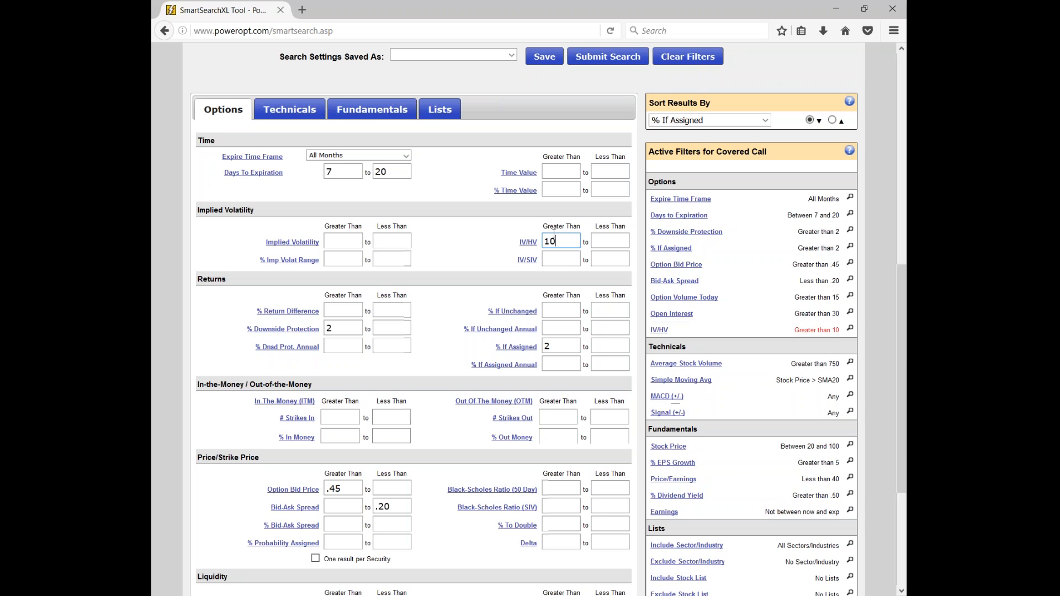
pyautogui.press('BackSpace')
pyautogui.write('.10')
pyautogui.scroll(-5, 553, 234)
pyautogui.click(362, 487)
pyautogui.click(495, 156)
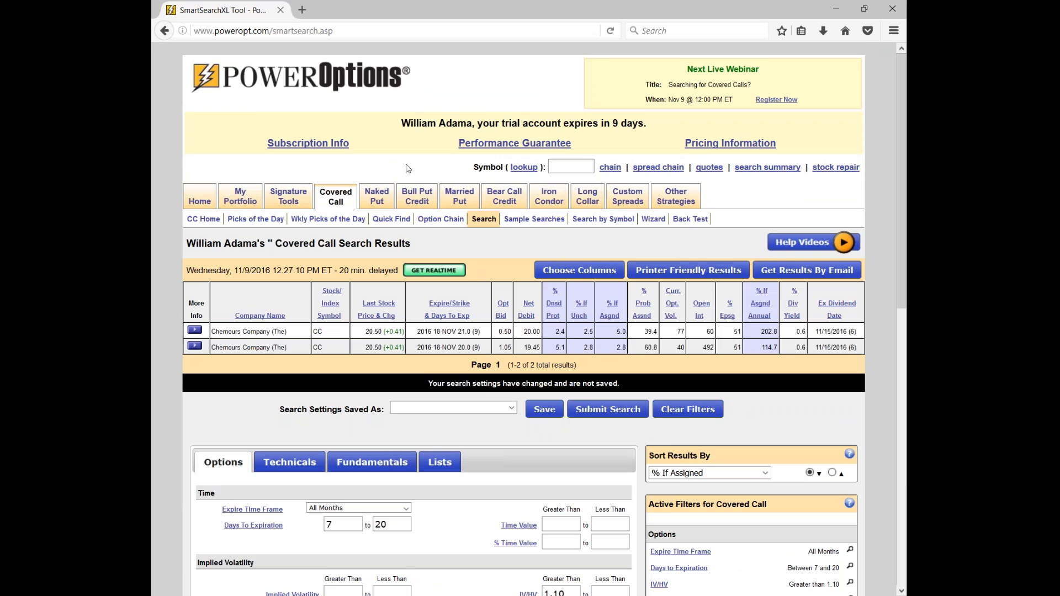
# - Try an additional IV/SIV filter of greater than 1.10 and submit the search again
pyautogui.scroll(-3, 463, 242)
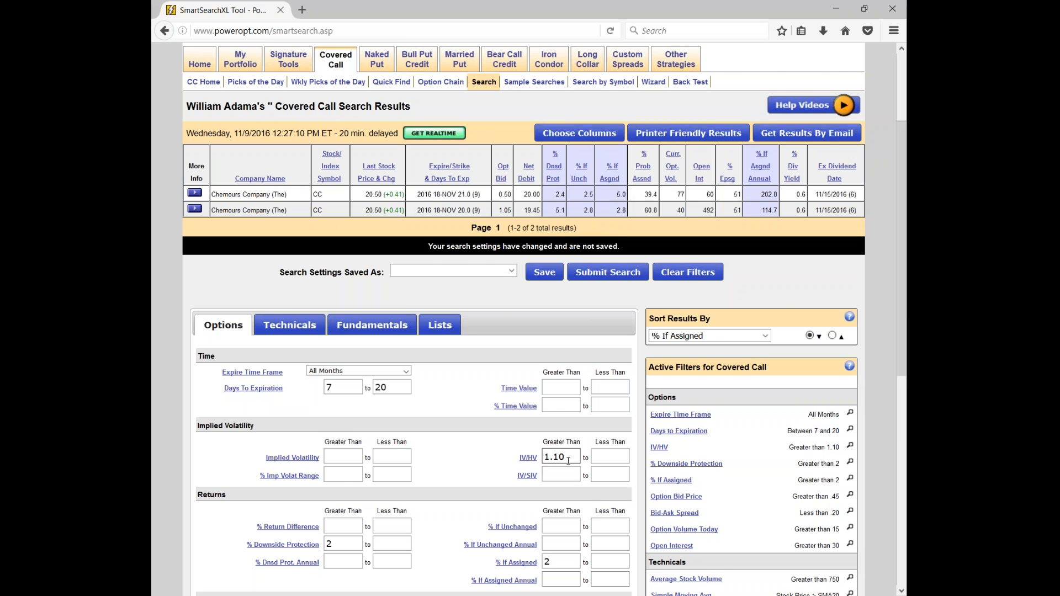
pyautogui.scroll(-3, 569, 460)
pyautogui.click(526, 339)
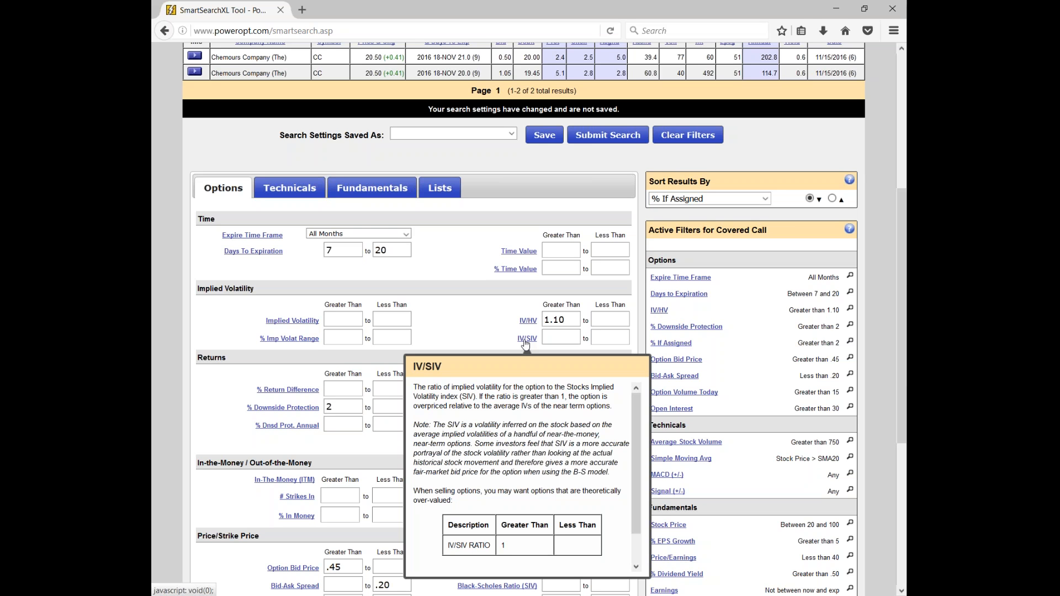
pyautogui.click(557, 337)
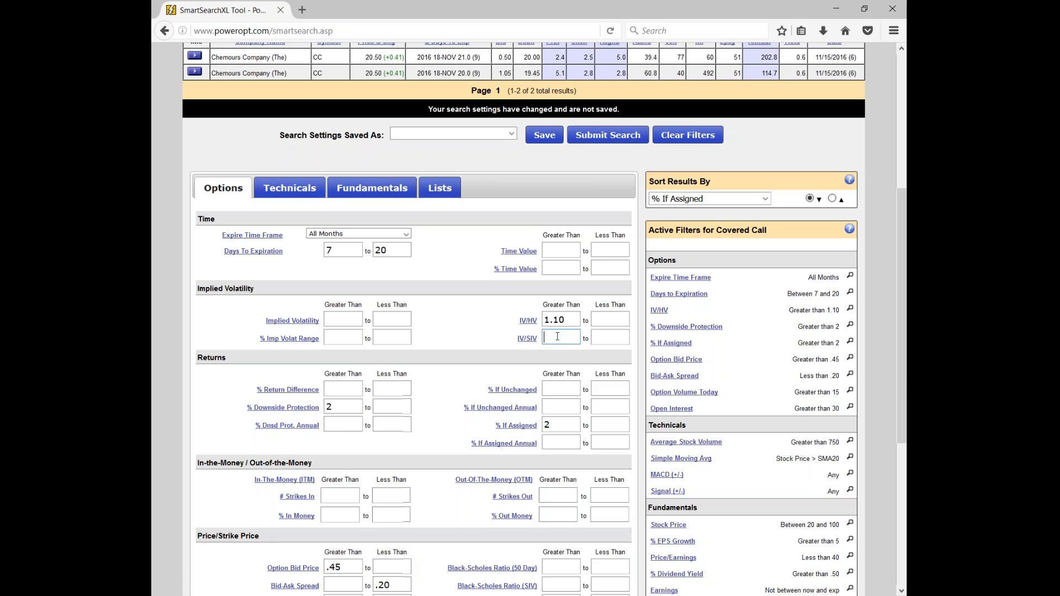
pyautogui.write('1.10')
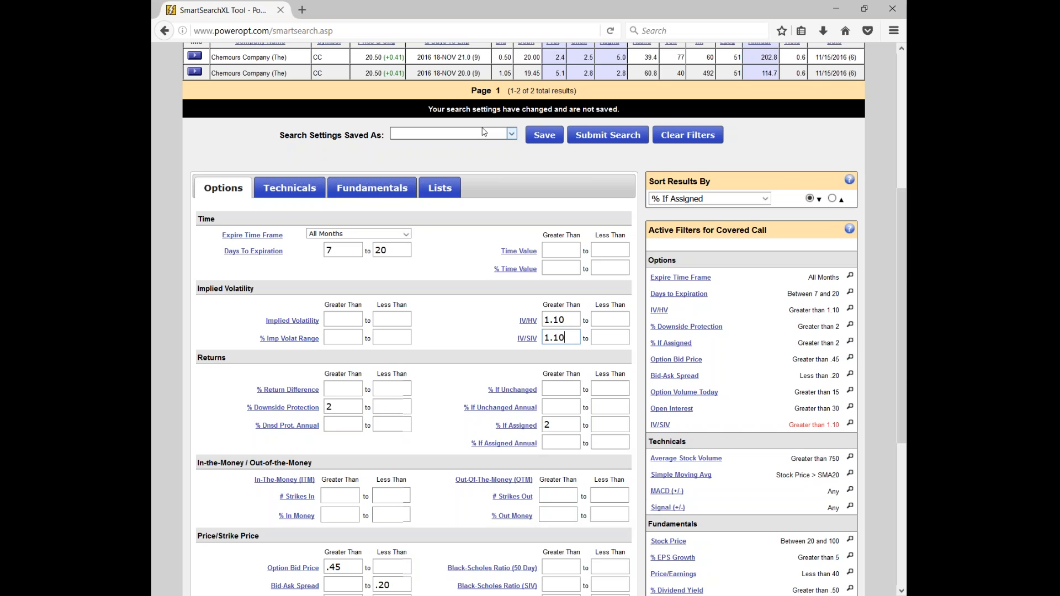
pyautogui.click(522, 341)
pyautogui.press('Return')
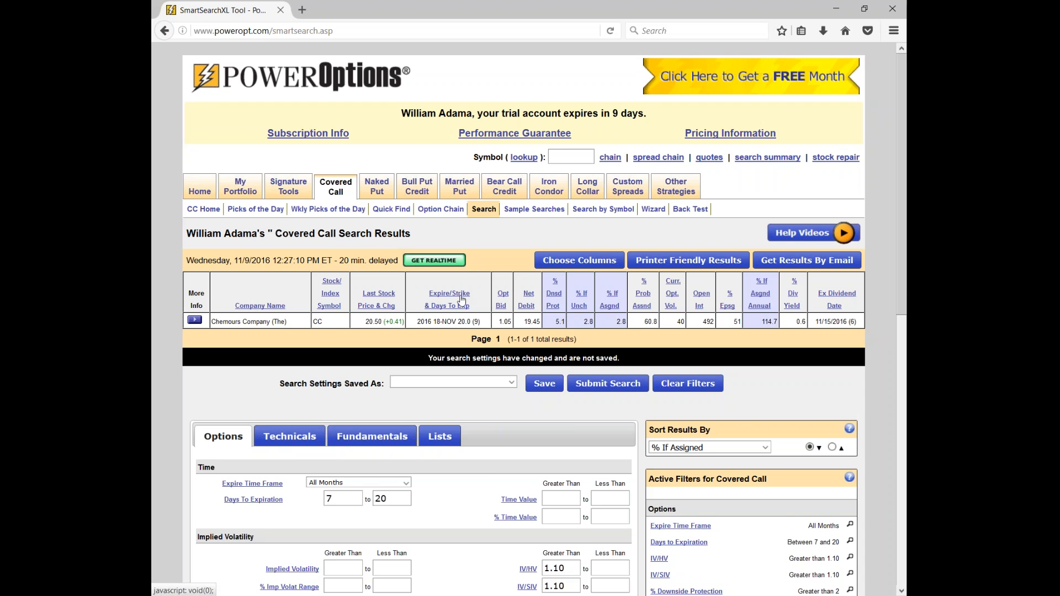
# - Review the results and remove both the IV/HV and IV/SIV filters
pyautogui.scroll(-2, 448, 321)
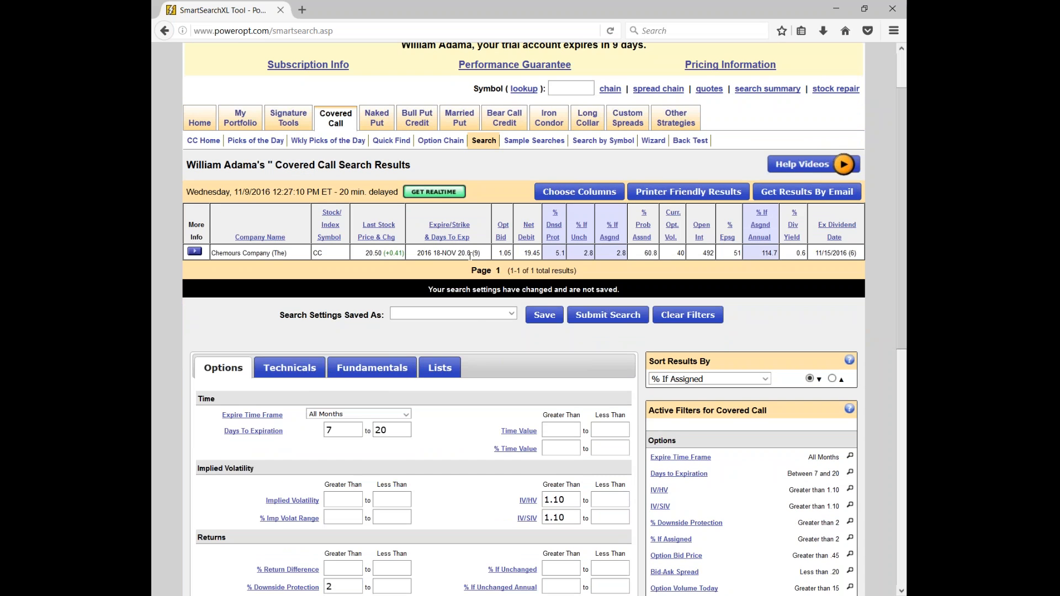
pyautogui.scroll(-4, 465, 371)
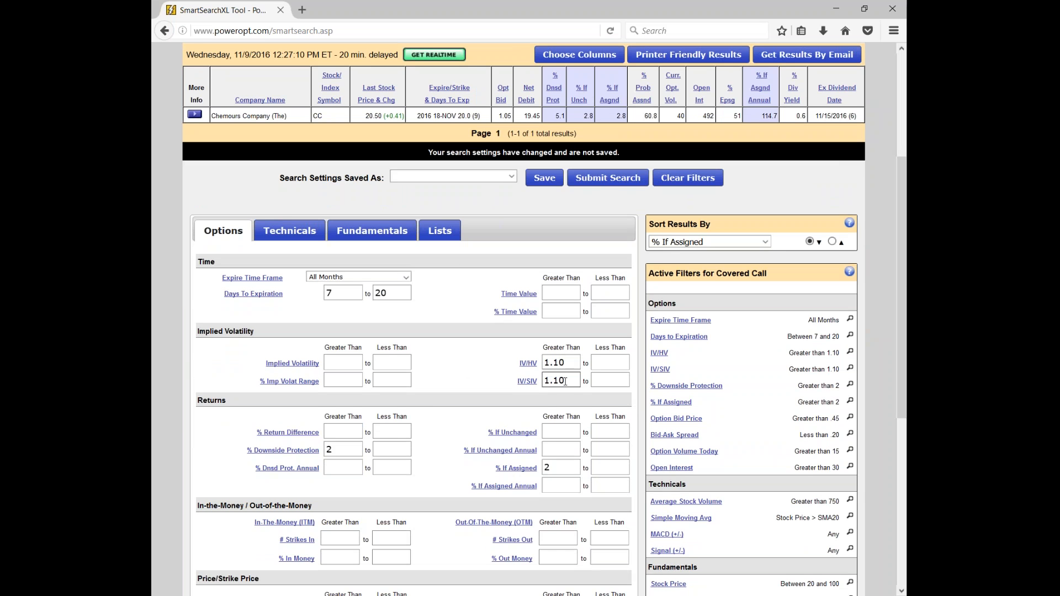
pyautogui.moveTo(565, 380); pyautogui.dragTo(537, 364)
pyautogui.press('BackSpace')
pyautogui.press('BackSpace')
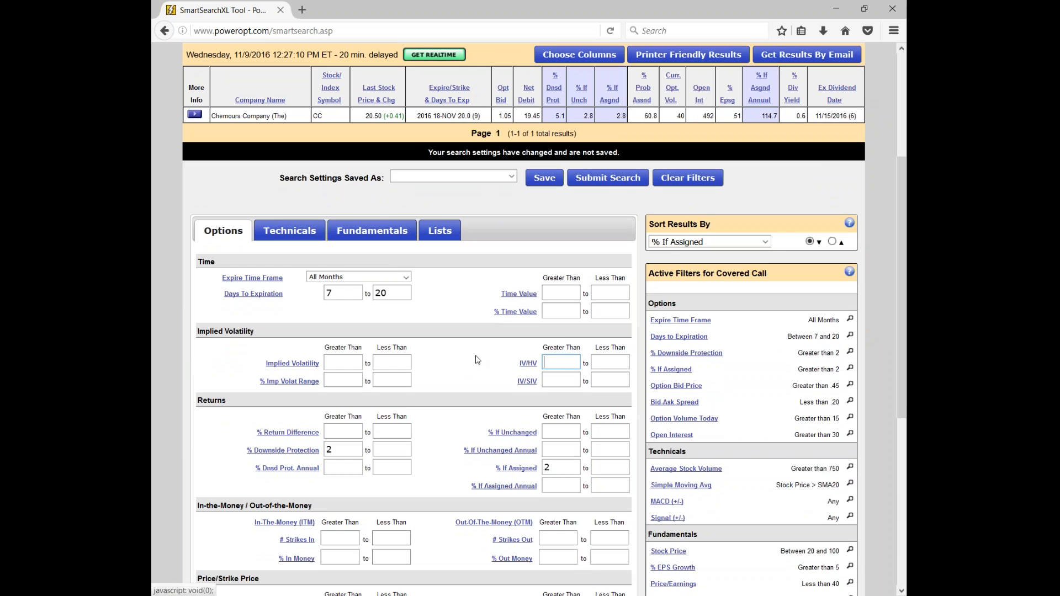
pyautogui.scroll(-5, 470, 364)
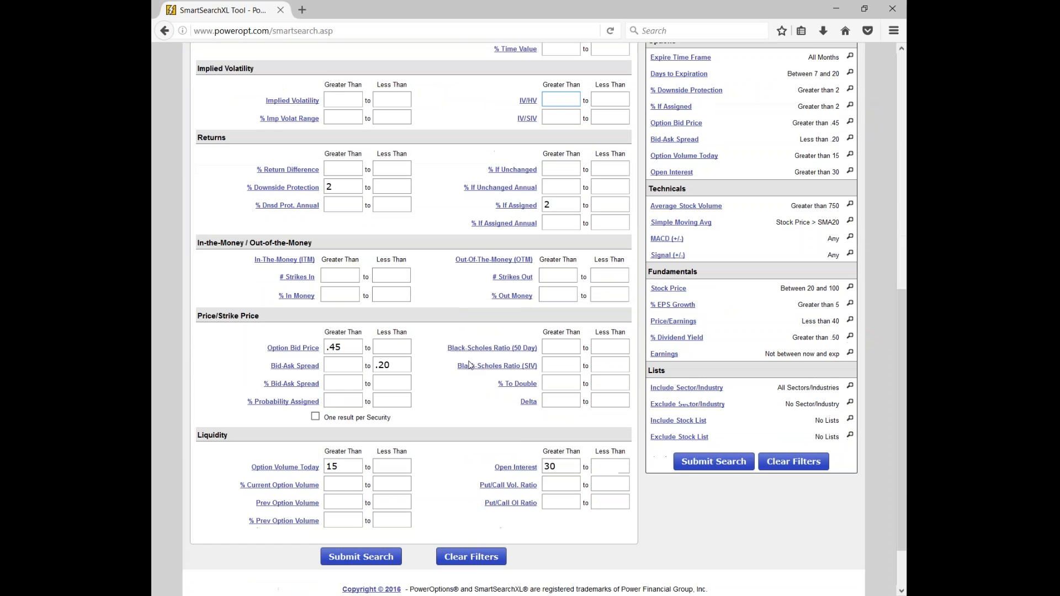
# - Try a Black-Scholes Ratio (50 Day) filter of greater than 1.10 and read the definitions of both Black-Scholes ratios
pyautogui.moveTo(487, 342)
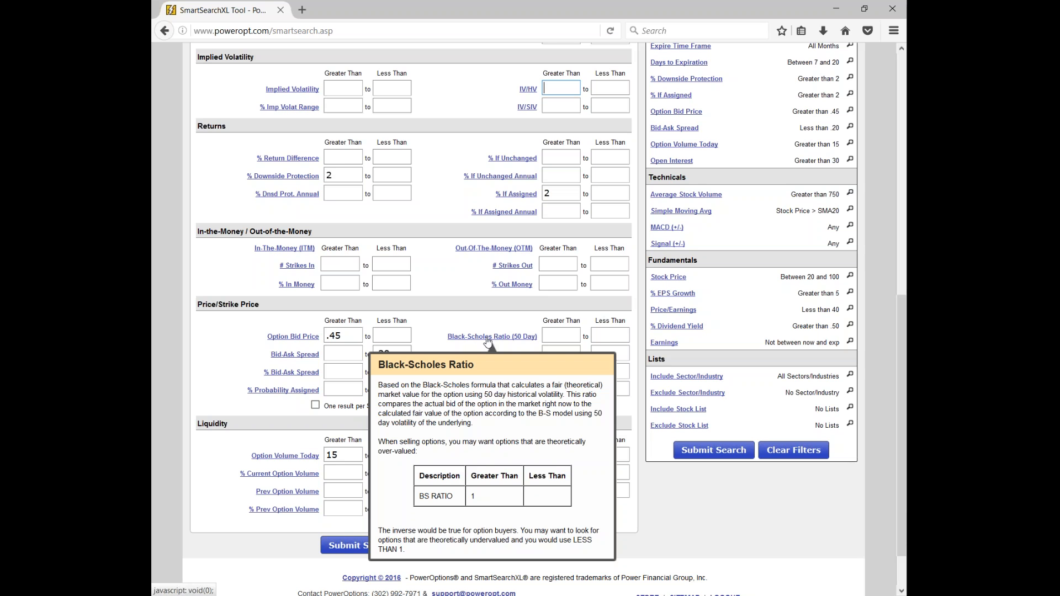
pyautogui.click(550, 337)
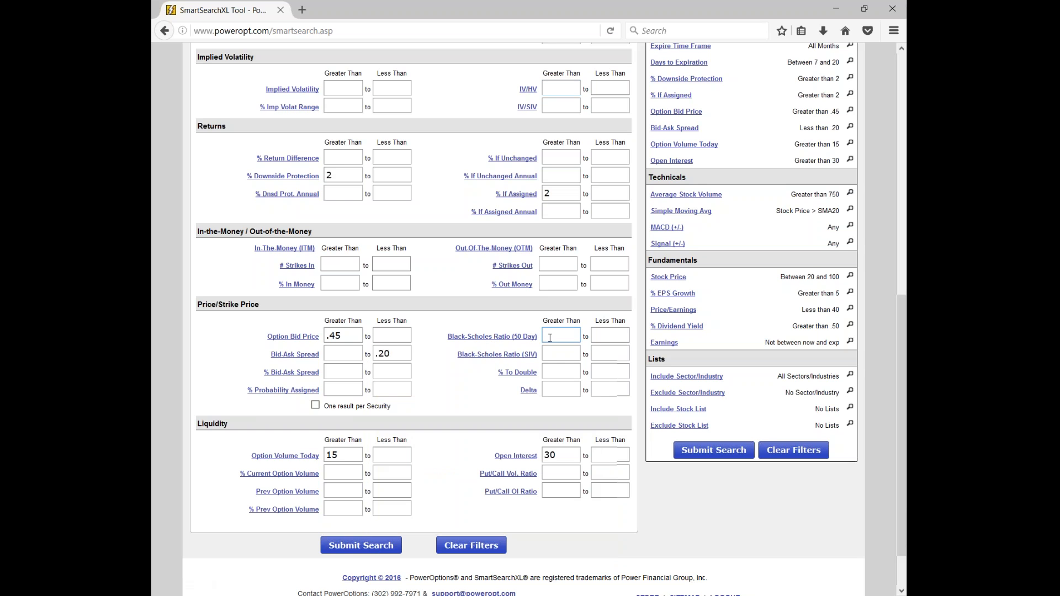
pyautogui.write('1.10')
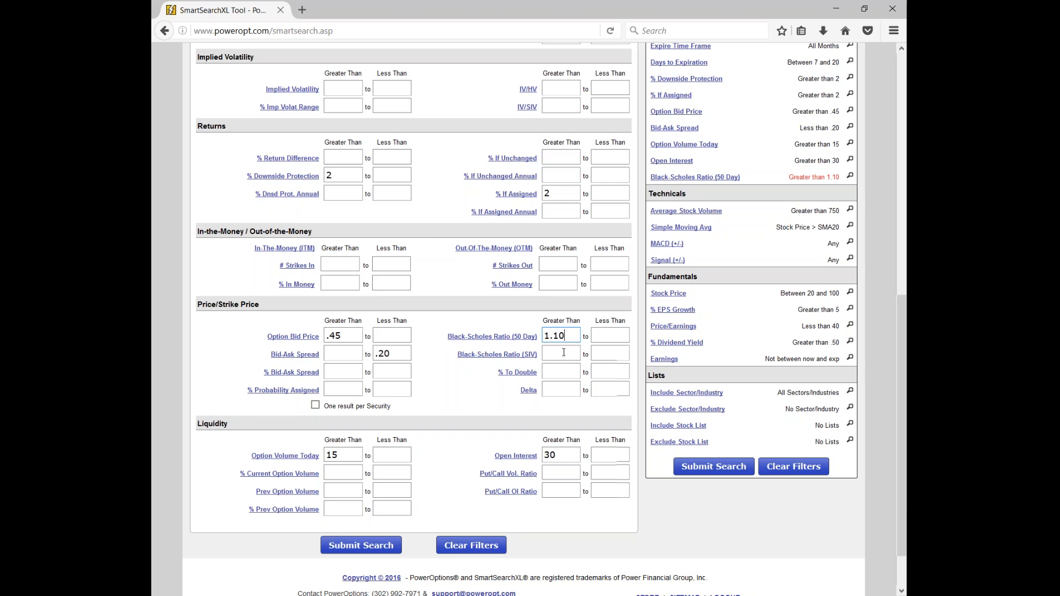
pyautogui.click(492, 355)
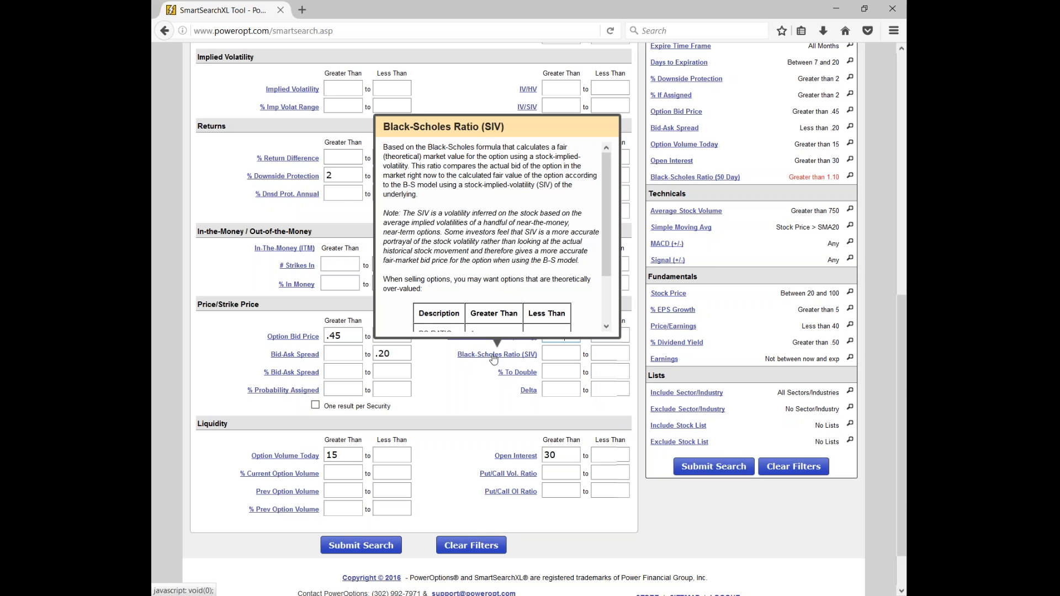
pyautogui.moveTo(570, 334); pyautogui.dragTo(535, 334)
pyautogui.press('BackSpace')
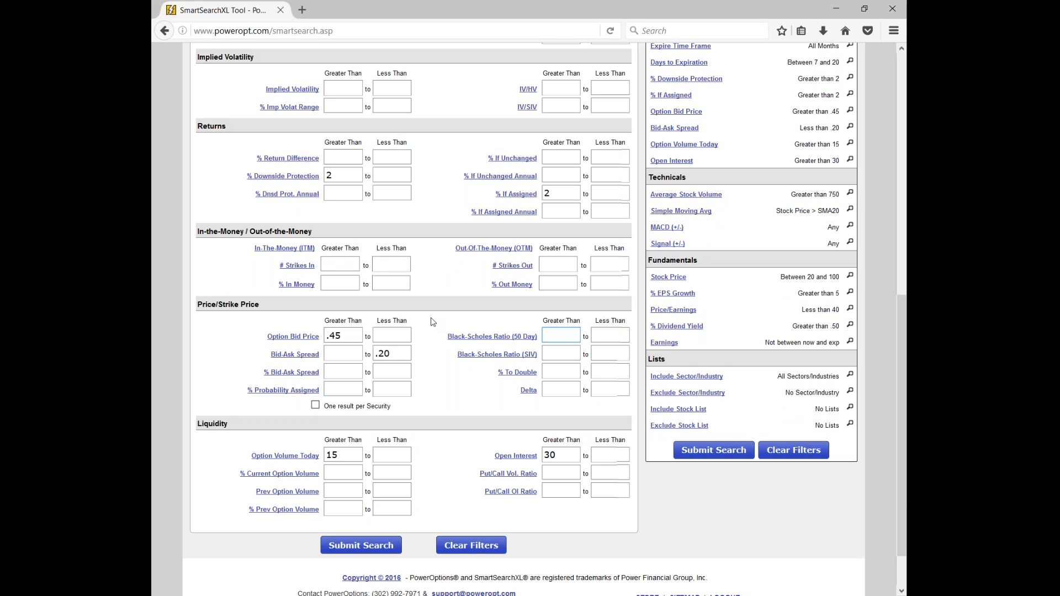
# - Submit the search and review the results, examining the expiration, downside protection and returns of the Newmont Mining 25-NOV 38.0 call
pyautogui.click(361, 545)
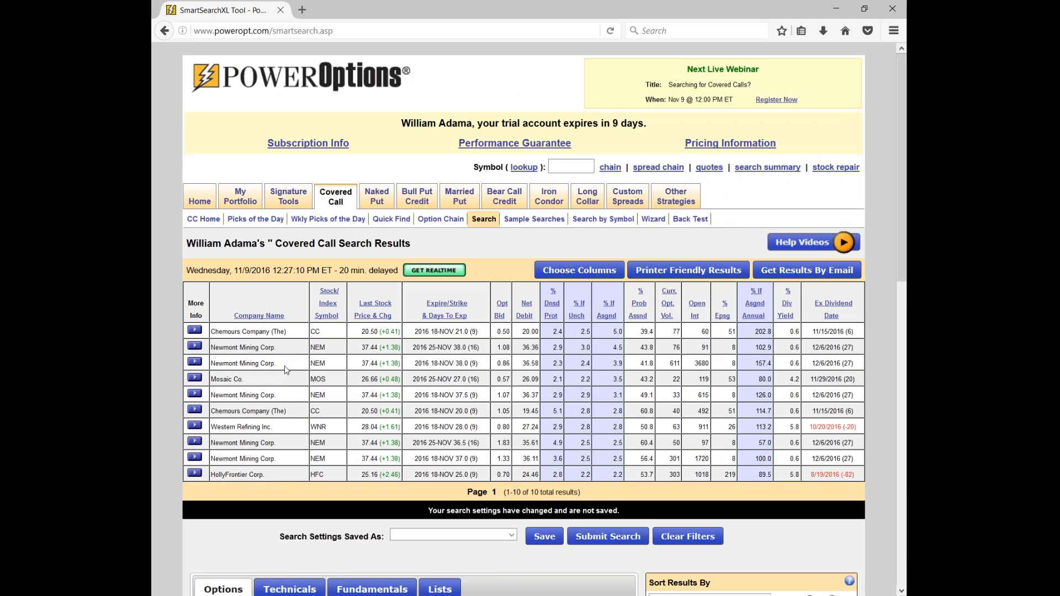
pyautogui.moveTo(486, 410); pyautogui.dragTo(312, 414)
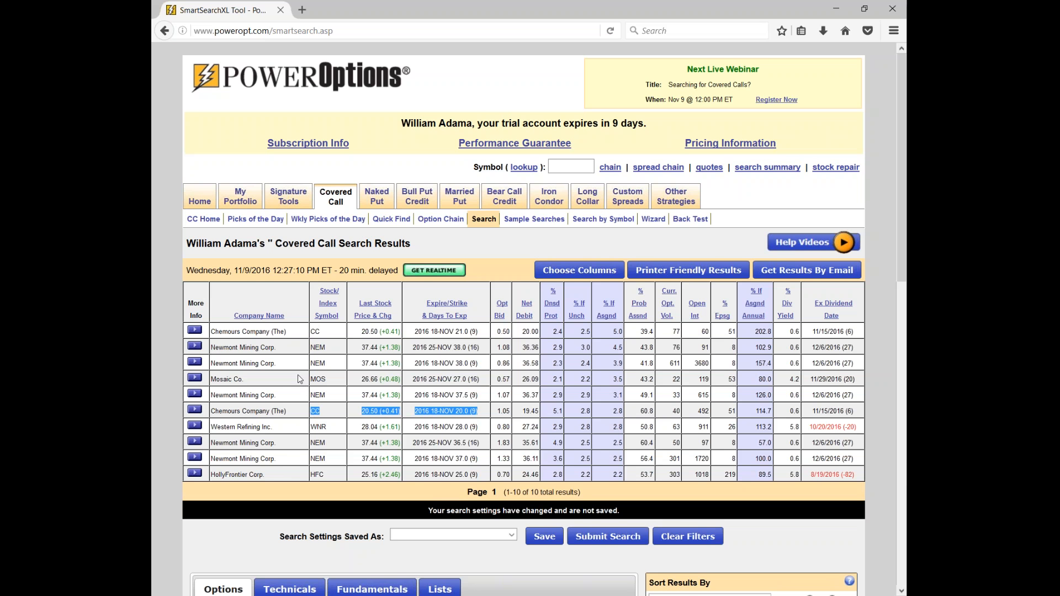
pyautogui.scroll(-2, 341, 382)
pyautogui.click(349, 440)
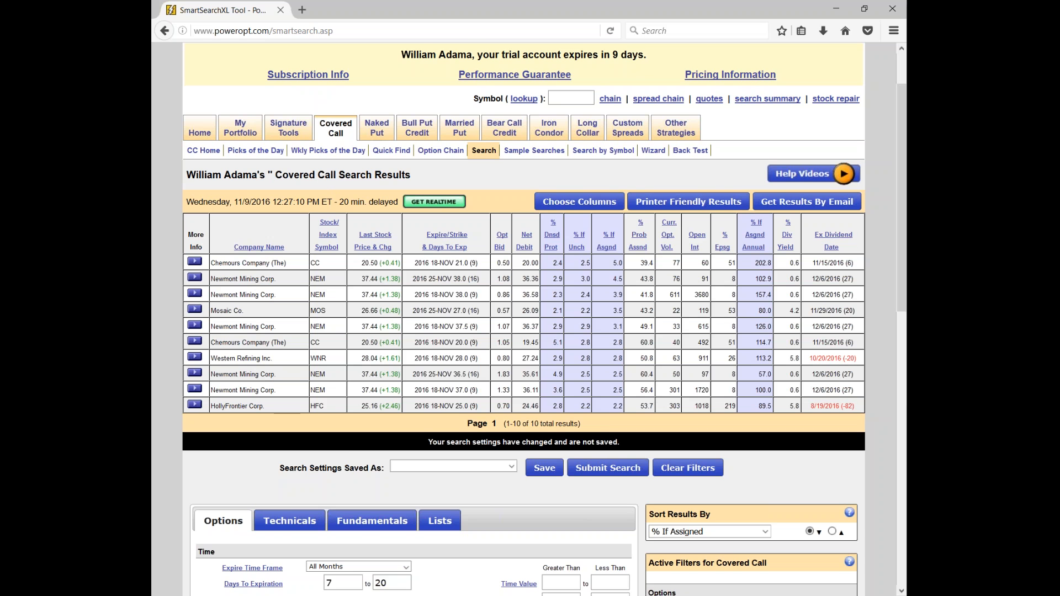
pyautogui.scroll(-3, 544, 319)
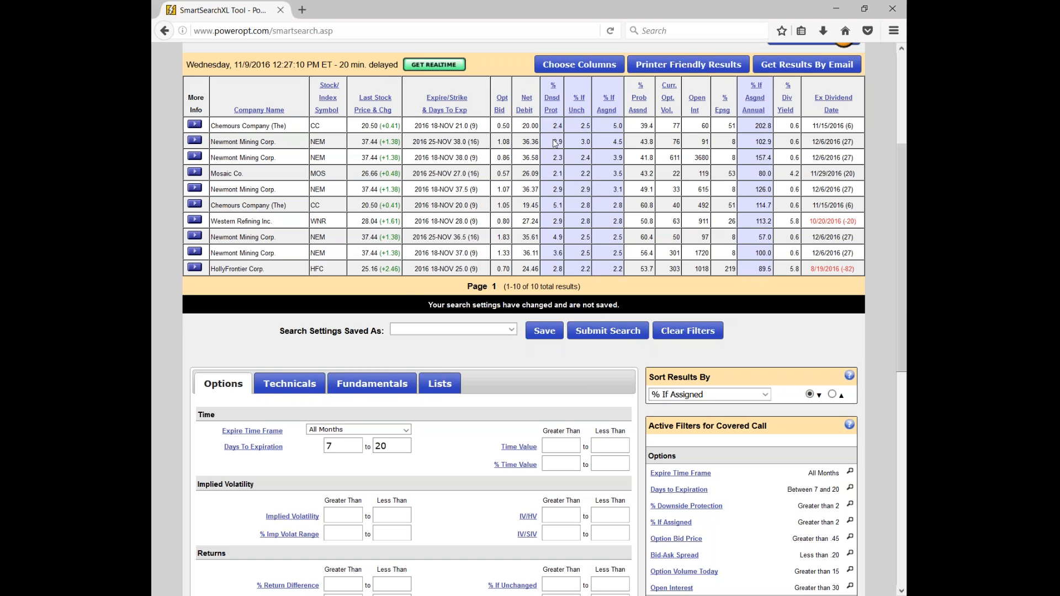
pyautogui.doubleClick(617, 142)
pyautogui.moveTo(454, 141); pyautogui.dragTo(480, 144)
pyautogui.moveTo(553, 142); pyautogui.dragTo(562, 142)
pyautogui.moveTo(609, 142); pyautogui.dragTo(625, 152)
pyautogui.click(446, 353)
# - Review the options and active filters of the search, including the % Dividend Yield definition and the % Downside Protection setting
pyautogui.scroll(-3, 556, 379)
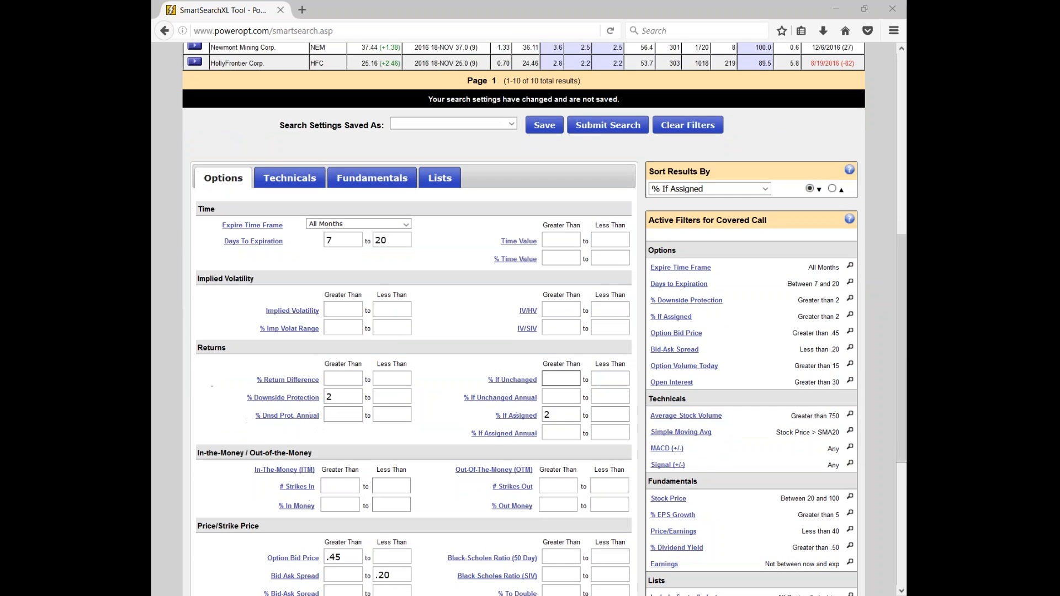
pyautogui.scroll(-1, 555, 379)
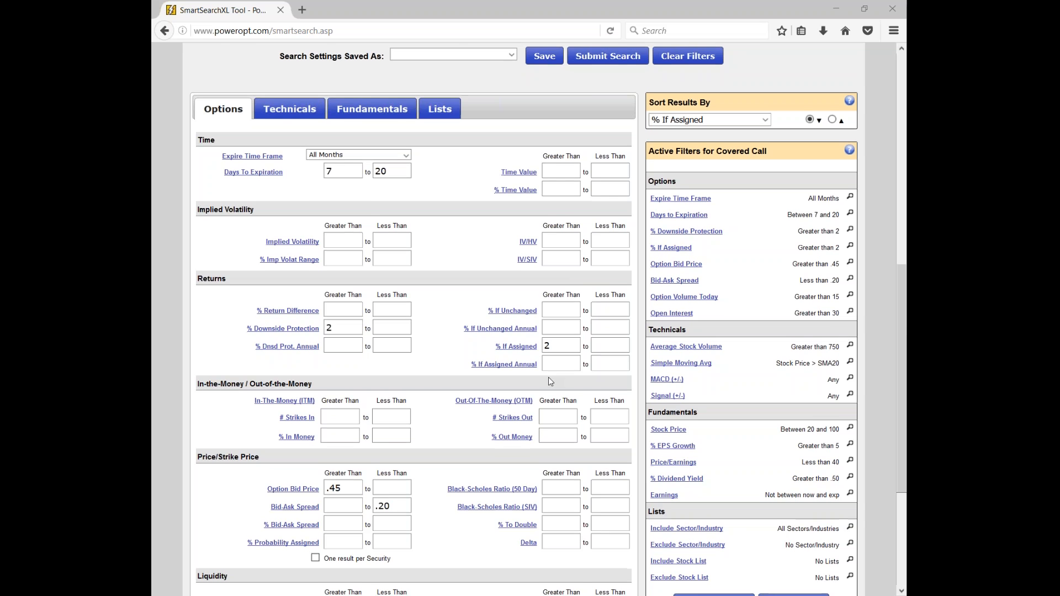
pyautogui.scroll(-3, 548, 378)
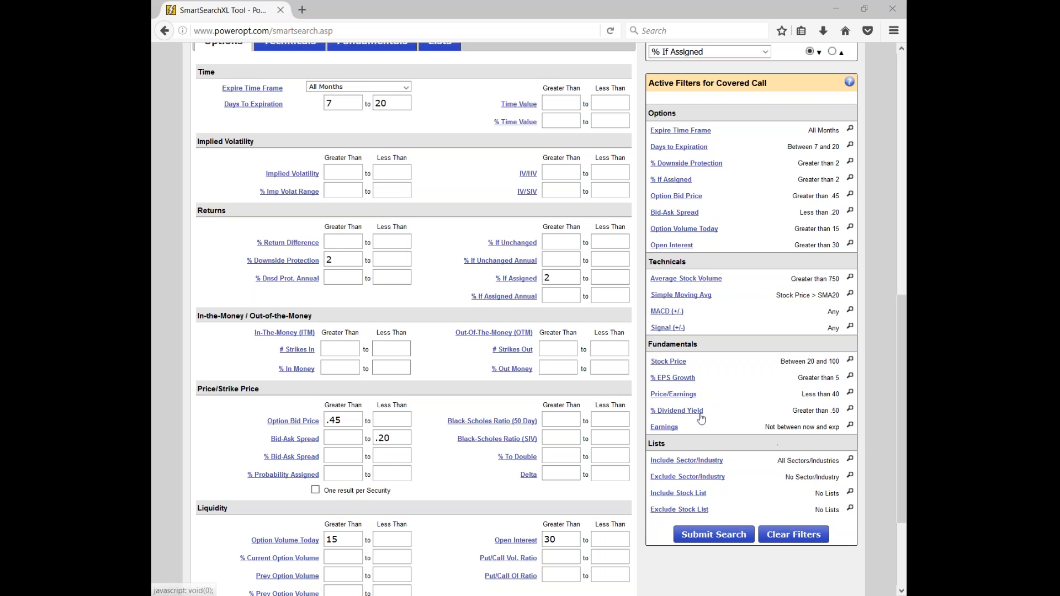
pyautogui.click(699, 412)
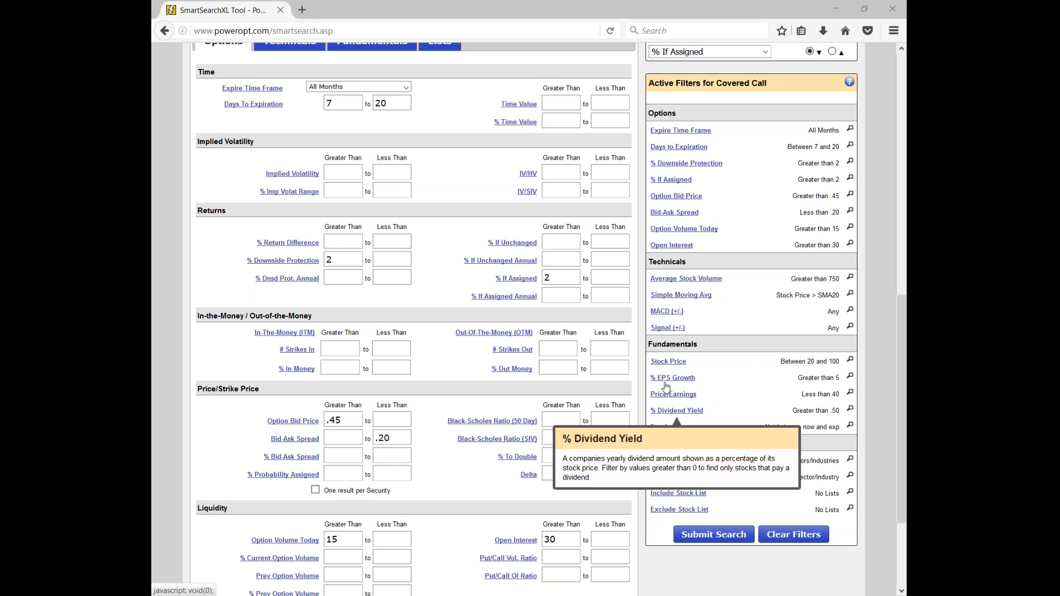
pyautogui.doubleClick(342, 260)
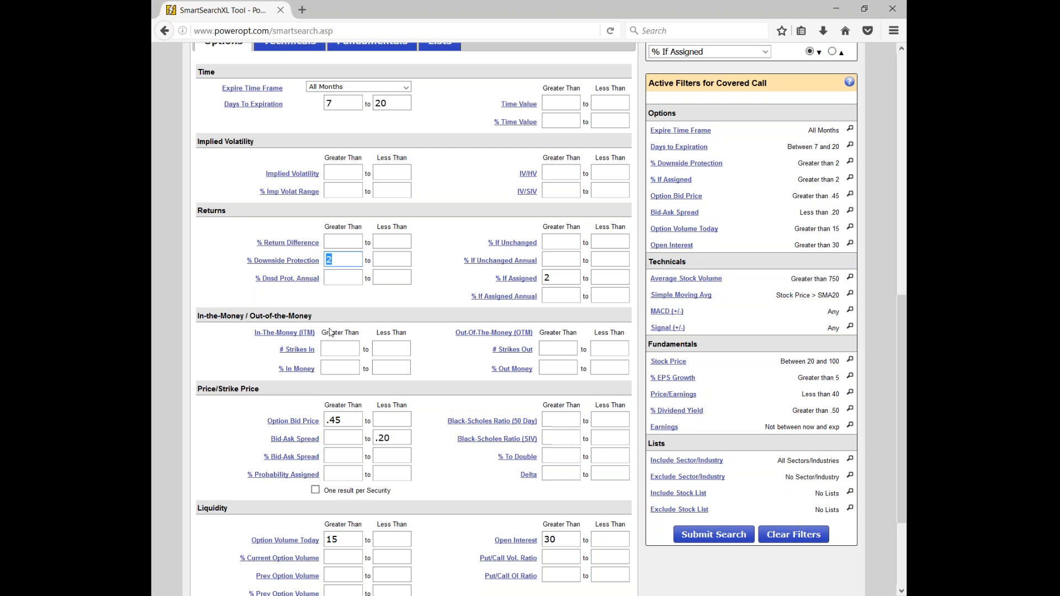
# - Clear all search filters and set the expire time frame to November (10 days)
pyautogui.scroll(5, 492, 258)
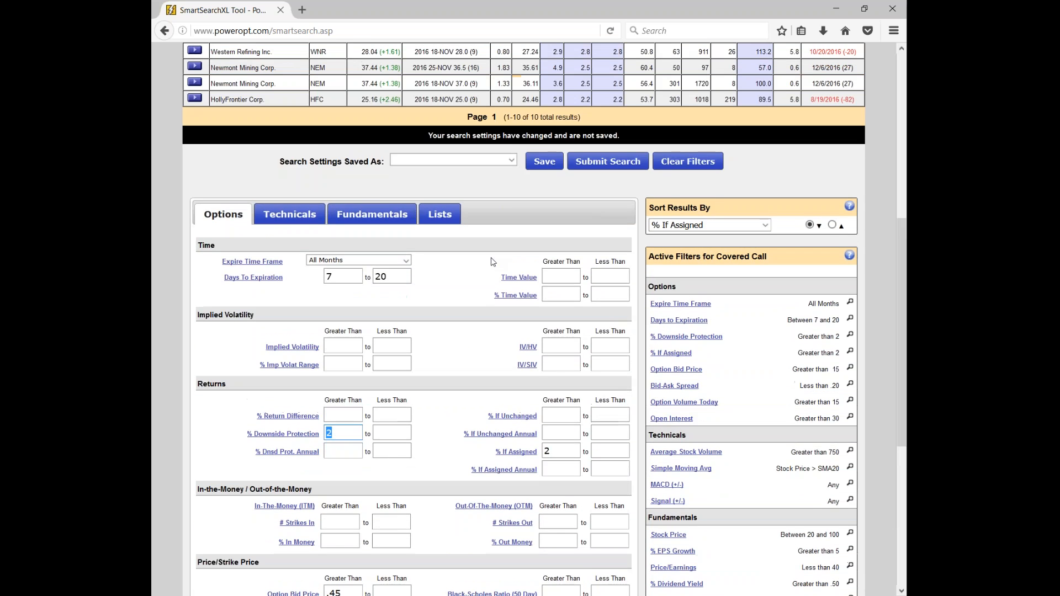
pyautogui.scroll(3, 501, 276)
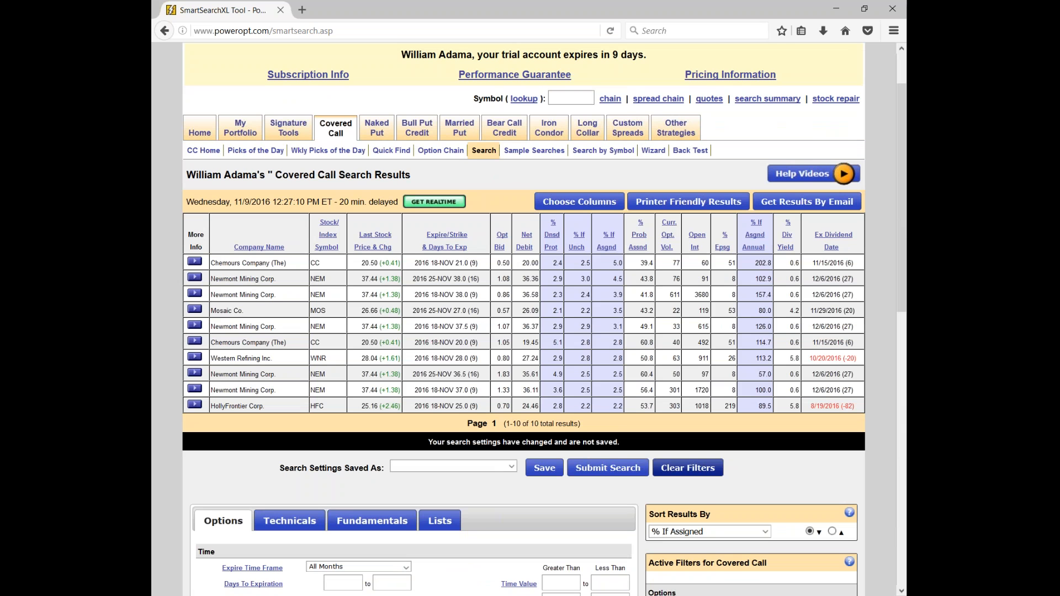
pyautogui.scroll(-3, 354, 420)
pyautogui.click(356, 430)
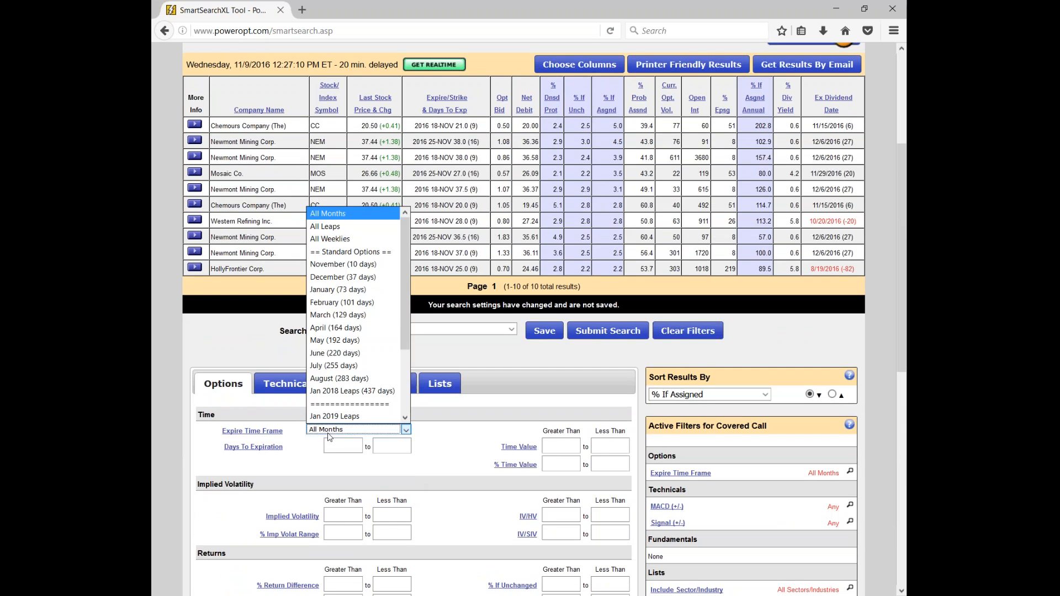
pyautogui.click(358, 260)
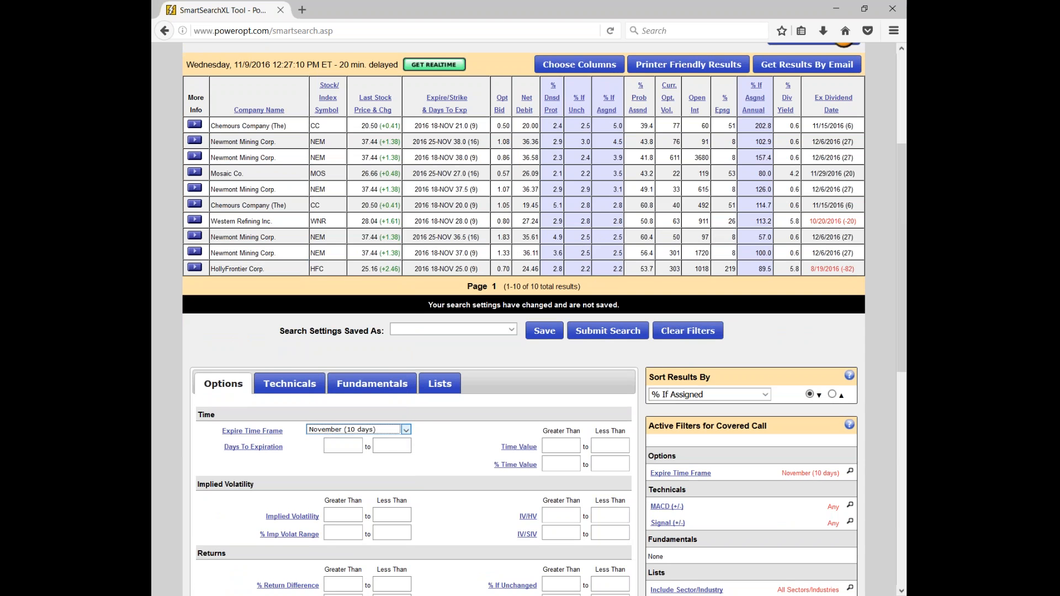
# - Try the All Months expire time frame with days to expiration between 40 and 95
pyautogui.click(404, 430)
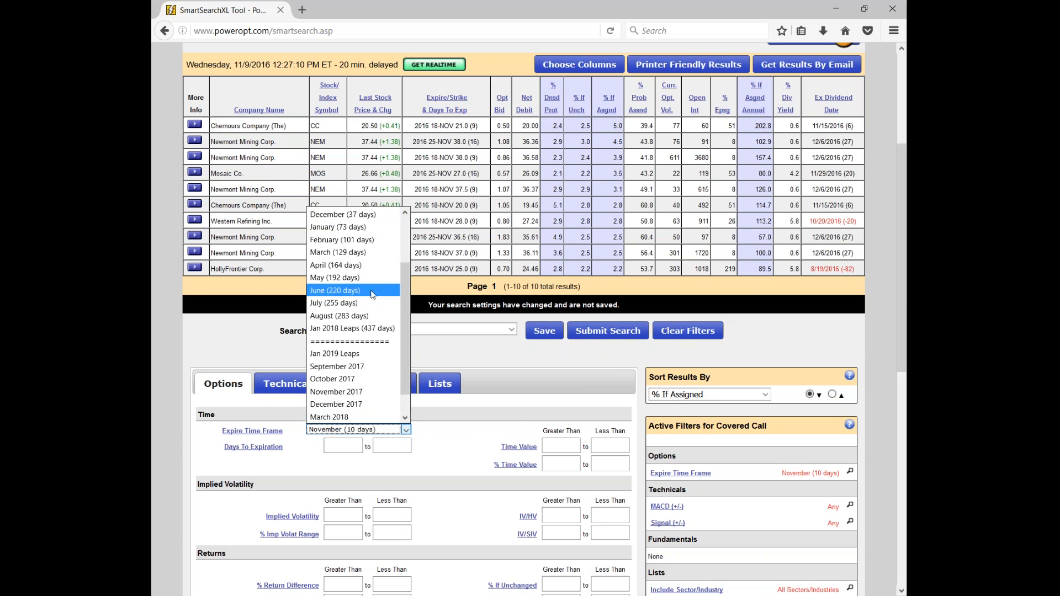
pyautogui.click(436, 433)
pyautogui.click(398, 430)
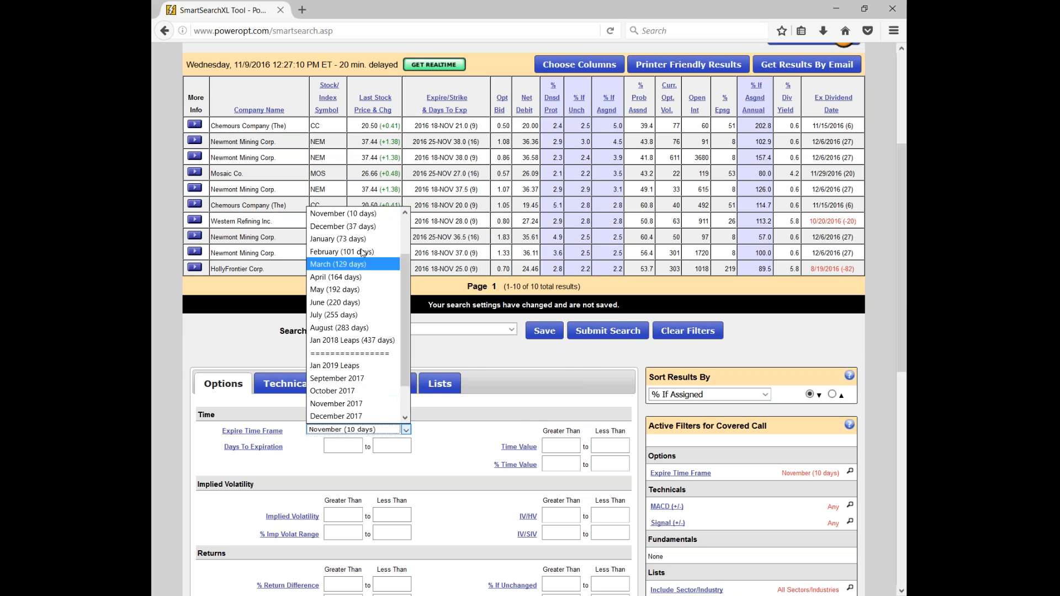
pyautogui.scroll(2, 381, 220)
pyautogui.click(380, 214)
pyautogui.click(343, 445)
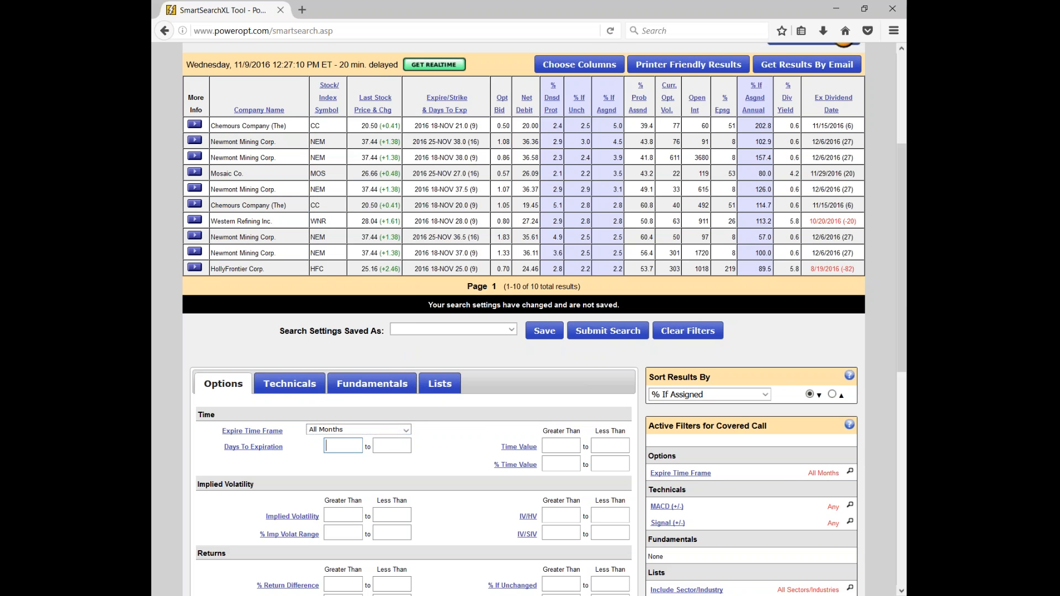
pyautogui.write('40')
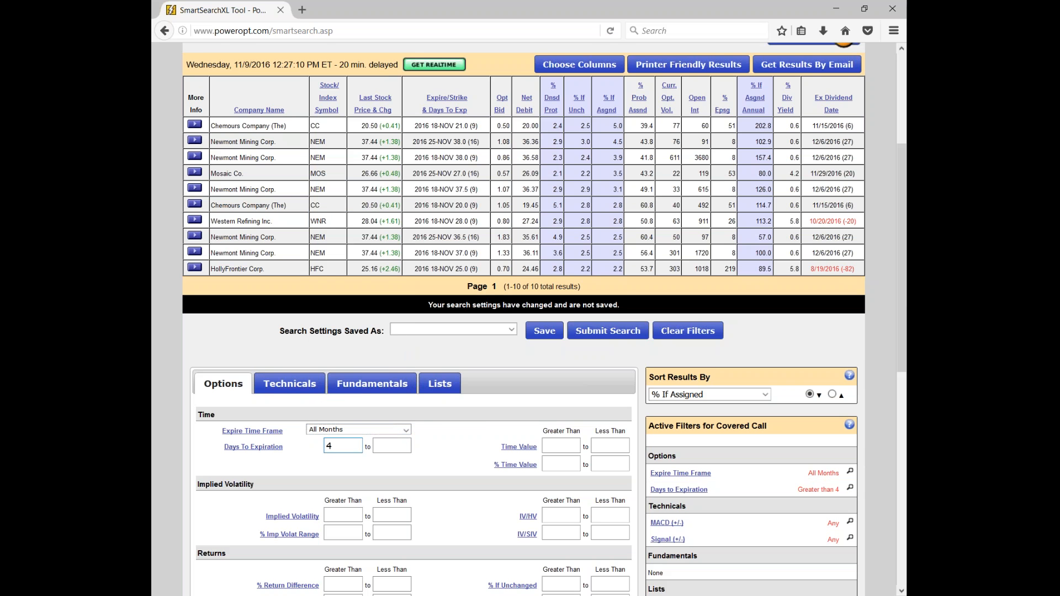
pyautogui.click(409, 447)
pyautogui.write('95')
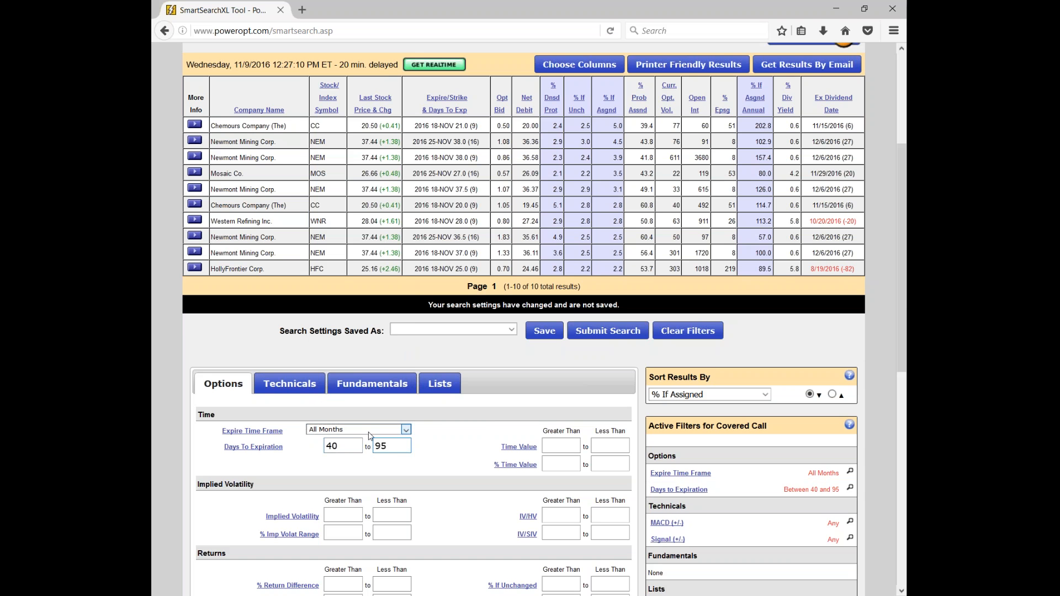
# - Remove the days to expiration range and return the expire time frame to November (10 days)
pyautogui.doubleClick(386, 446)
pyautogui.press('BackSpace')
pyautogui.click(329, 446)
pyautogui.doubleClick(330, 446)
pyautogui.press('BackSpace')
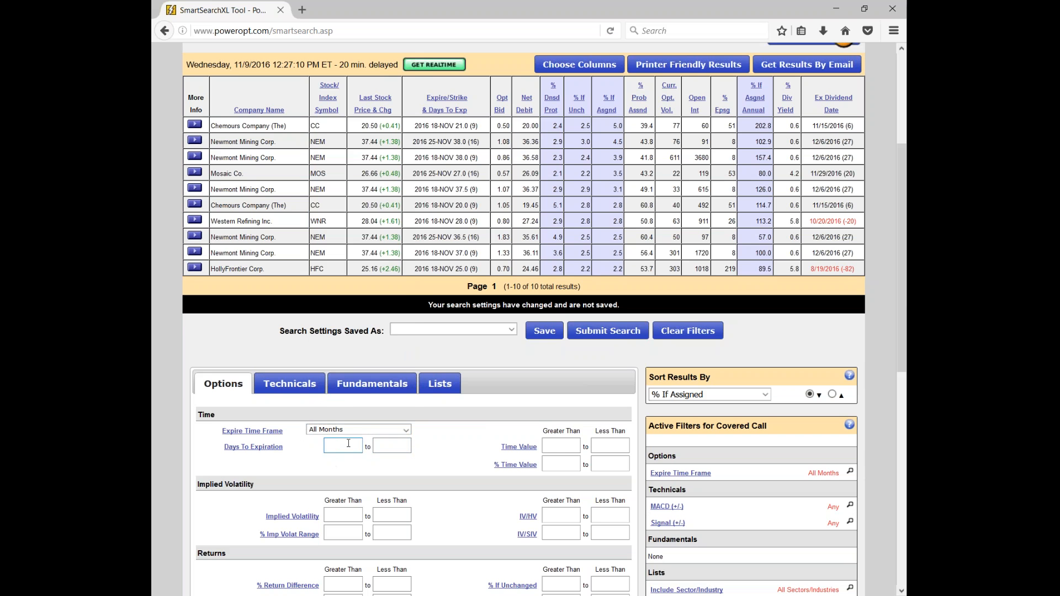
pyautogui.click(331, 431)
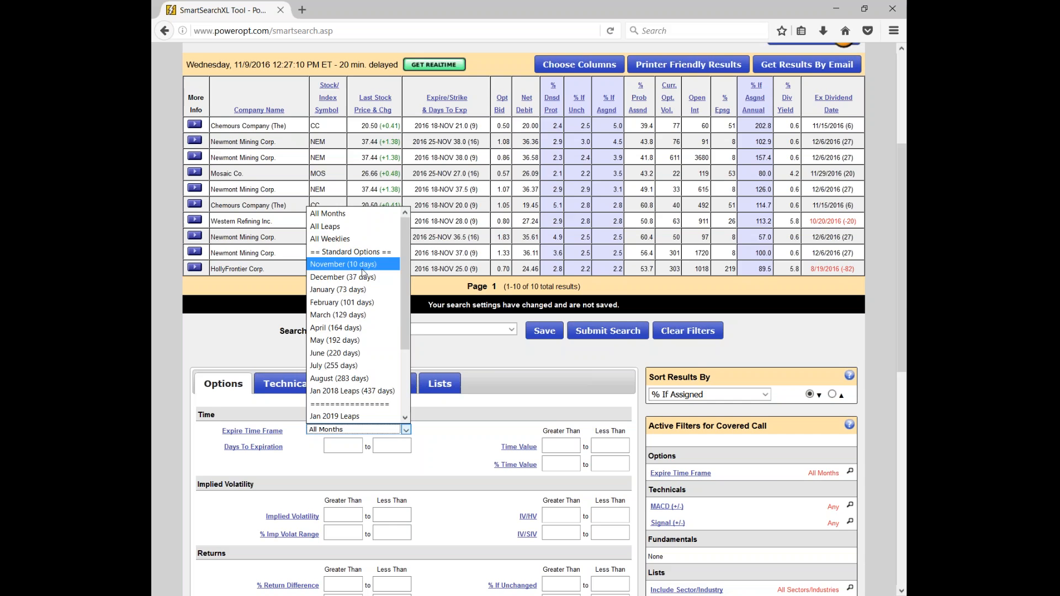
pyautogui.click(343, 264)
# - Set % Downside Protection to greater than 25 and % If Assigned to greater than 20
pyautogui.scroll(-6, 464, 447)
pyautogui.scroll(3, 460, 460)
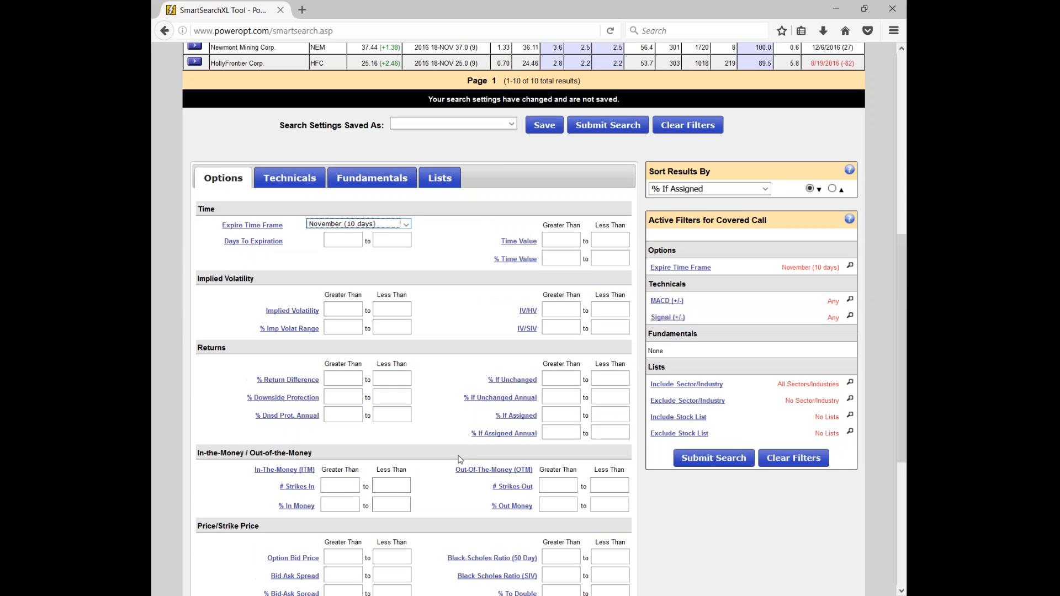
pyautogui.click(351, 399)
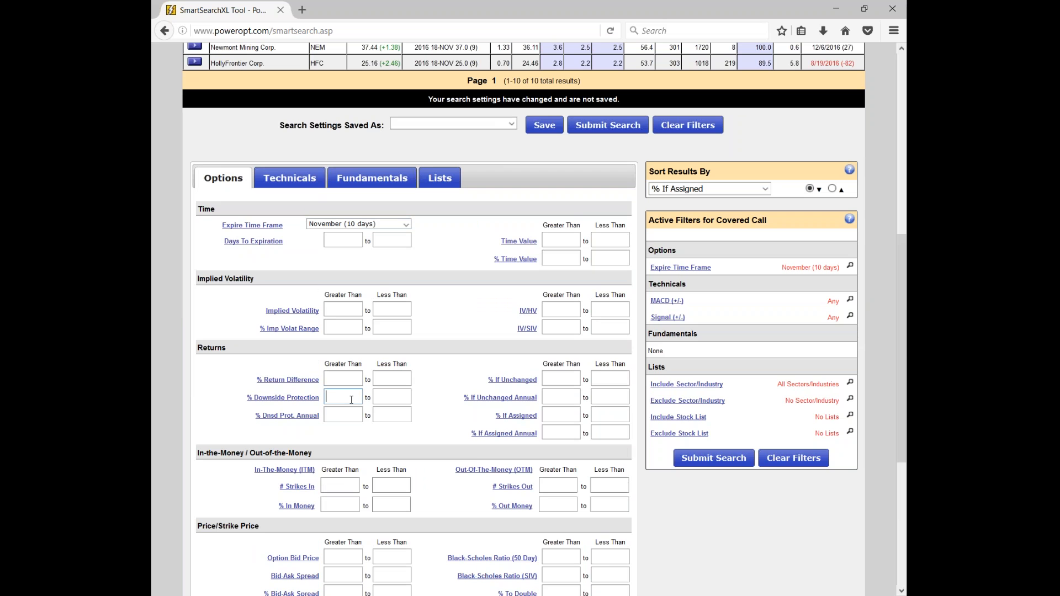
pyautogui.write('25')
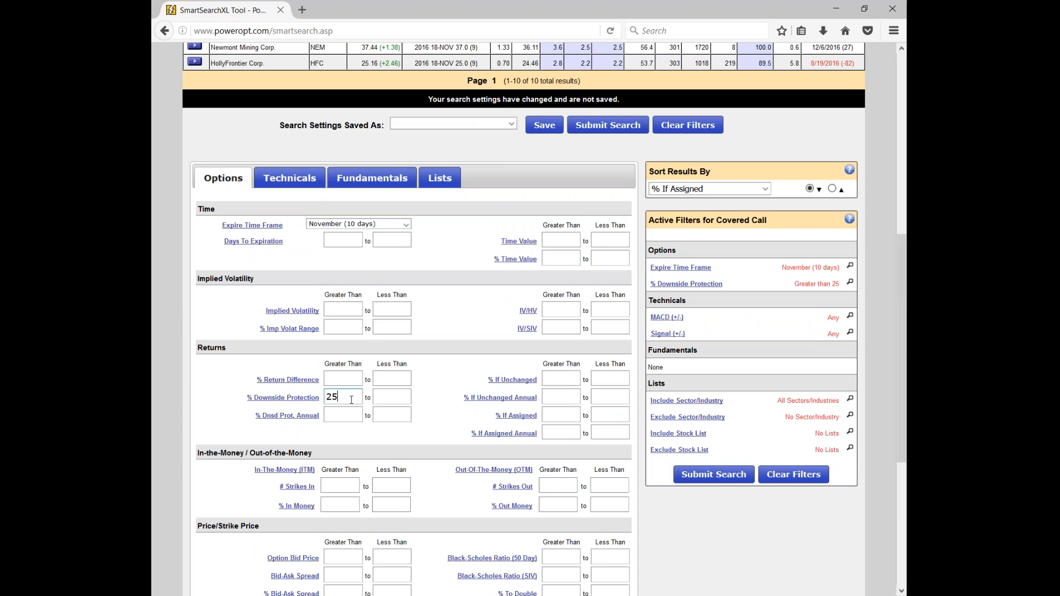
pyautogui.click(559, 415)
pyautogui.write('20')
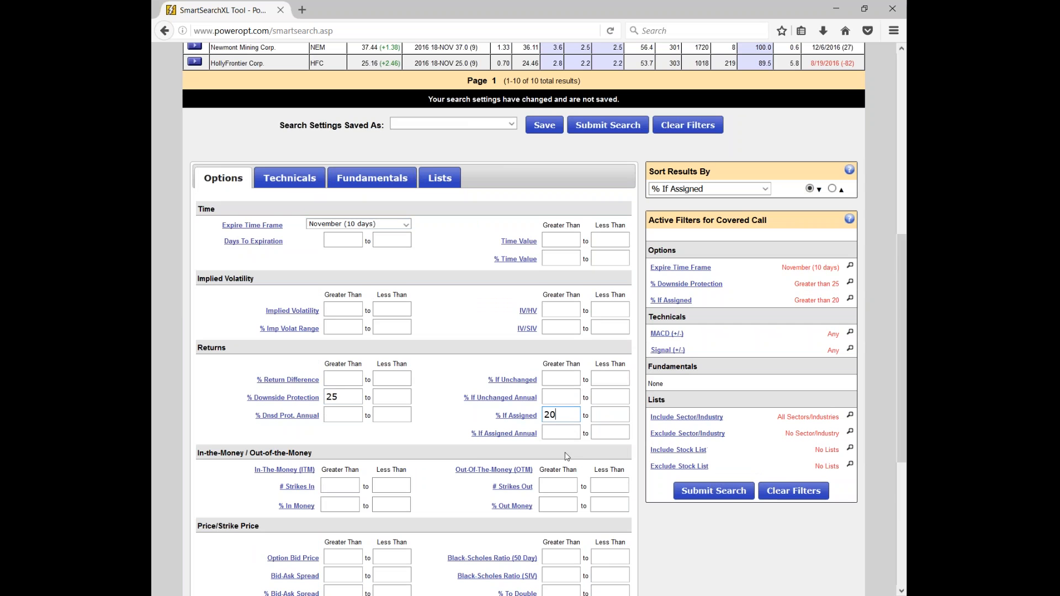
# - Limit both the number of strikes in the money and the number of strikes out of the money to less than 1
pyautogui.scroll(-2, 566, 456)
pyautogui.click(395, 417)
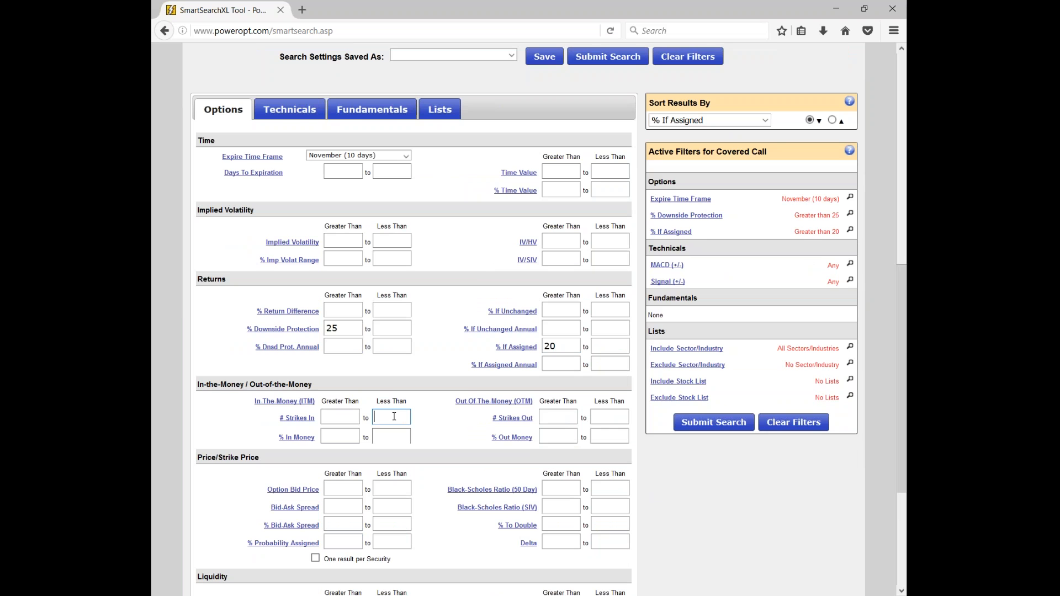
pyautogui.write('1')
pyautogui.click(614, 417)
pyautogui.write('1')
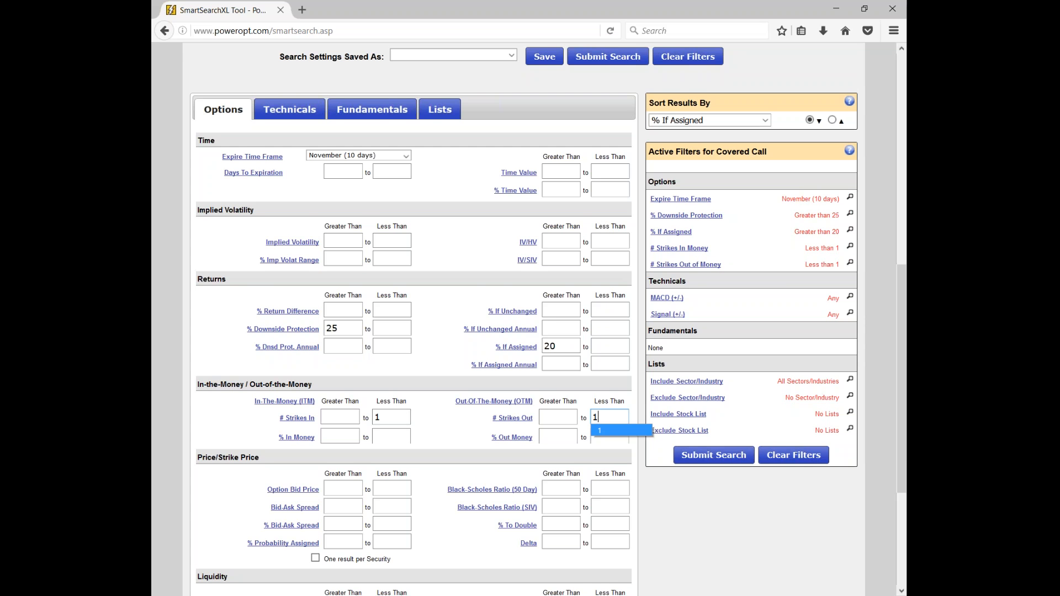
# - Submit the search with the November return and strike filters and check its outcome and active filters
pyautogui.scroll(-3, 337, 358)
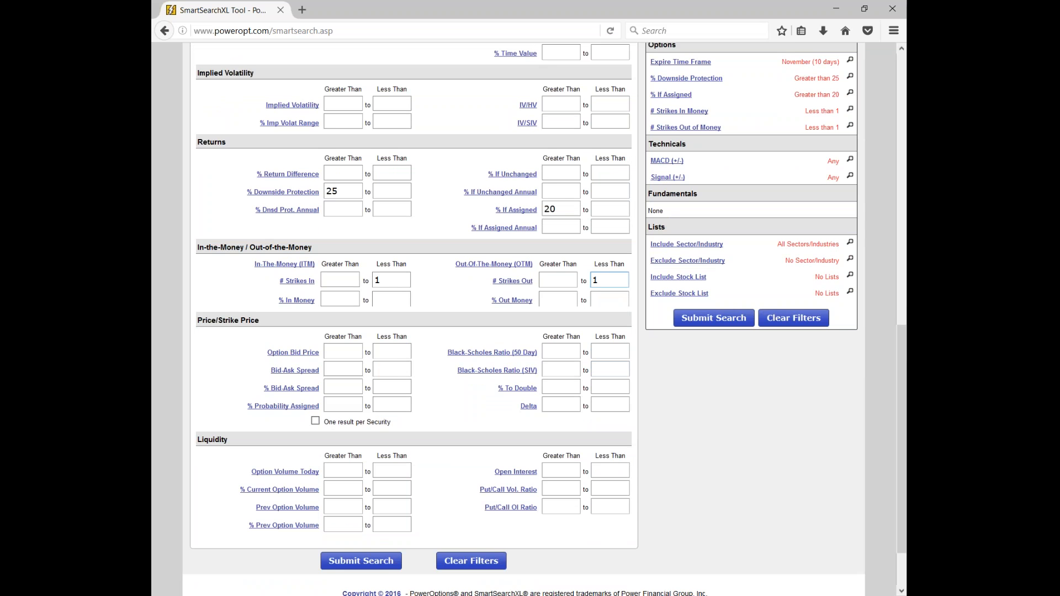
pyautogui.click(361, 560)
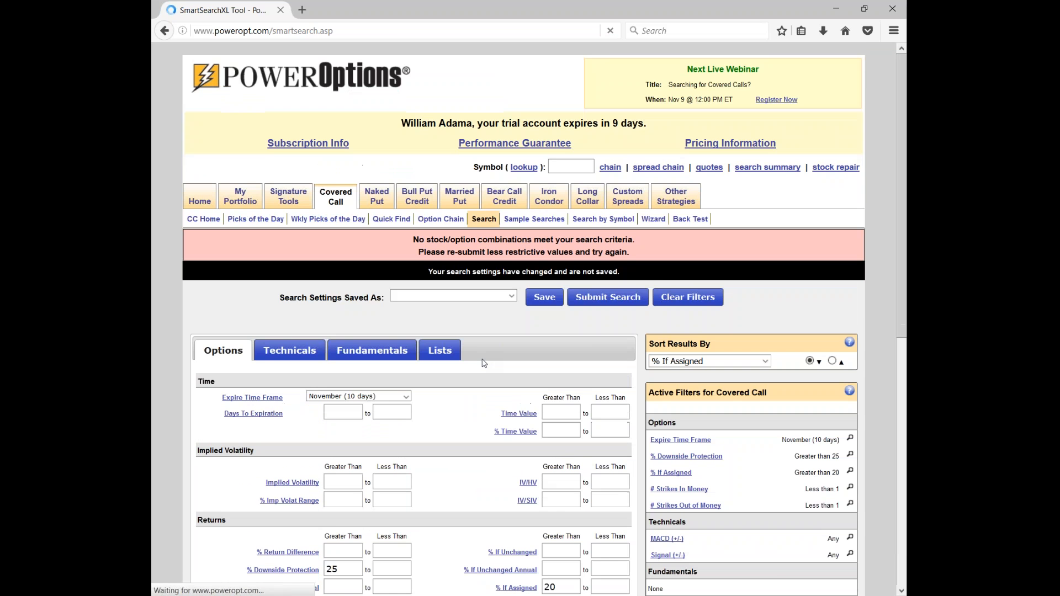
pyautogui.scroll(-5, 484, 364)
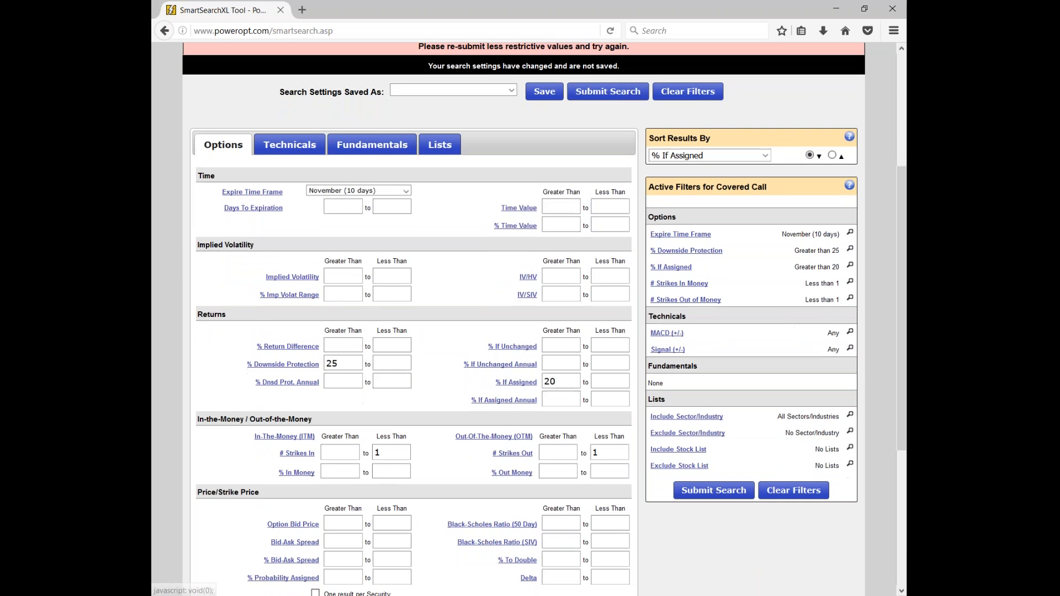
# - Lower the minimum % Downside Protection to 15 and the minimum % If Assigned to 10, and submit the search
pyautogui.moveTo(344, 364); pyautogui.dragTo(314, 365)
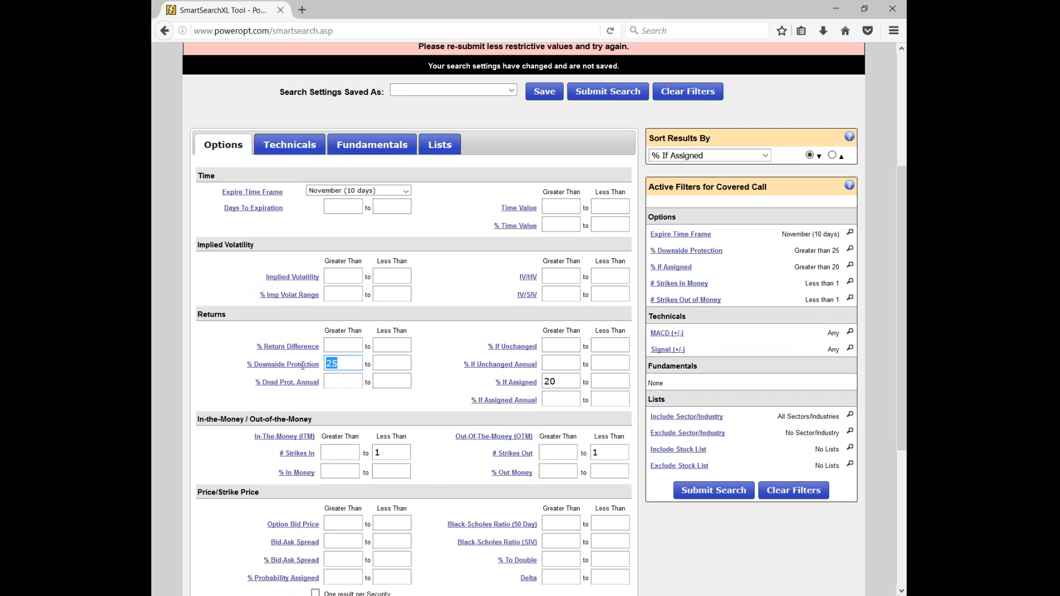
pyautogui.press('BackSpace')
pyautogui.write('15')
pyautogui.moveTo(558, 381); pyautogui.dragTo(534, 384)
pyautogui.write('10')
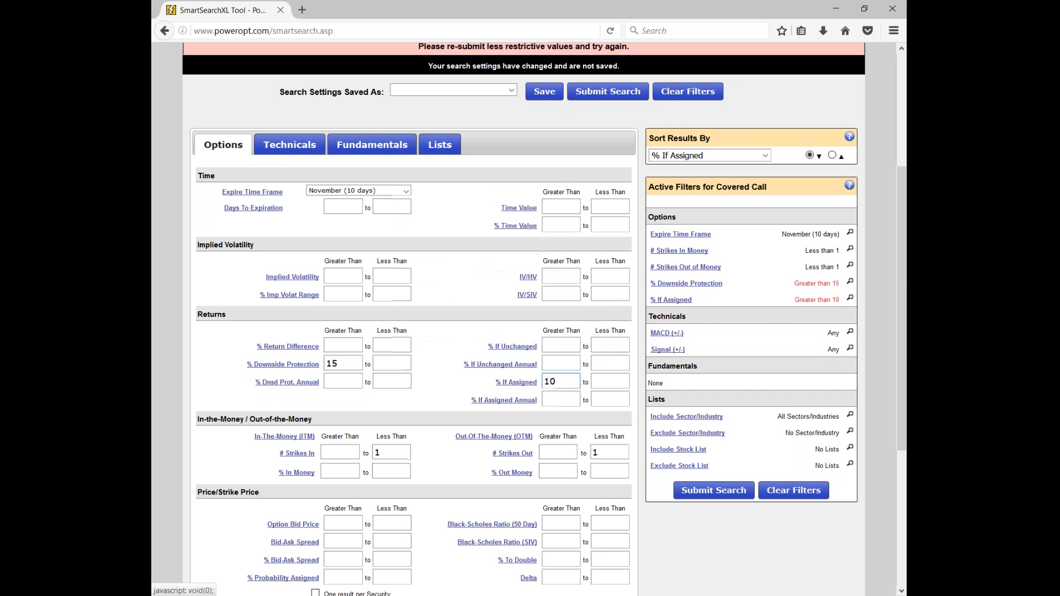
pyautogui.click(704, 491)
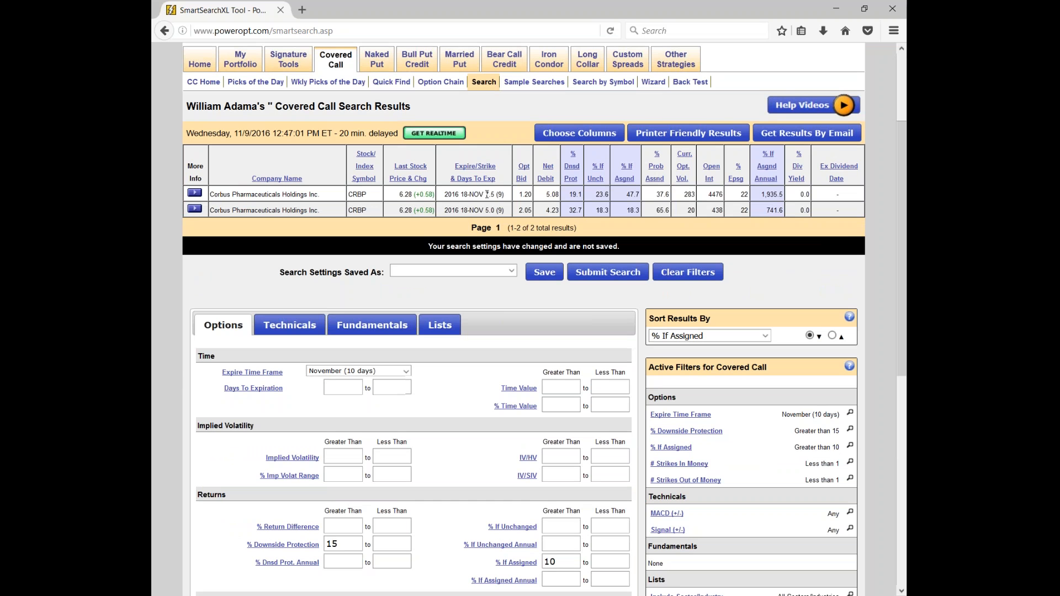
# - Examine the Corbus Pharmaceuticals results' option bid, net debit and return figures, and compare the result count with the active filters
pyautogui.doubleClick(552, 195)
pyautogui.doubleClick(525, 195)
pyautogui.moveTo(234, 194); pyautogui.dragTo(332, 191)
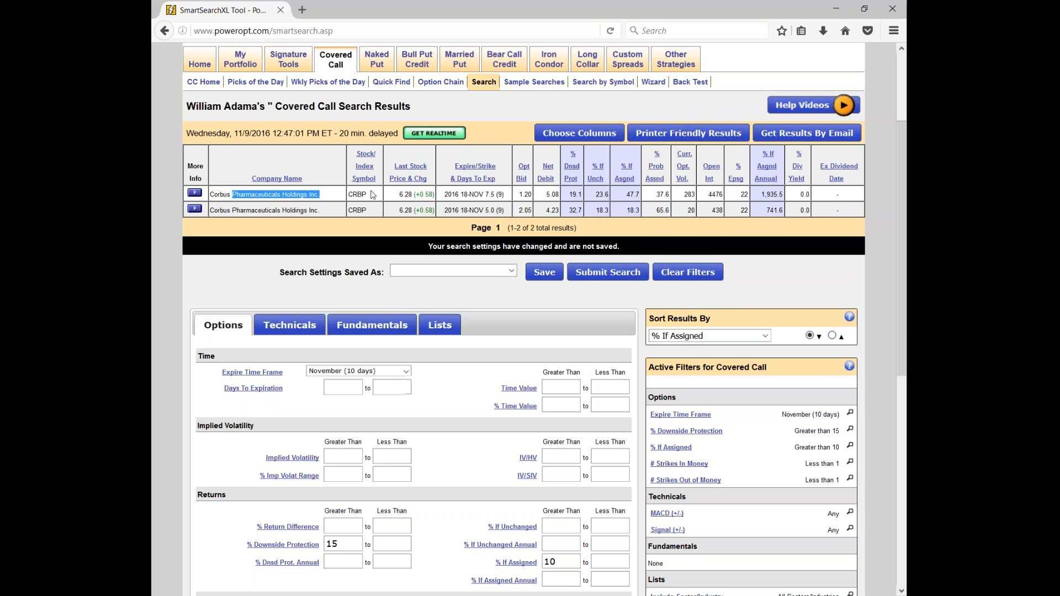
pyautogui.doubleClick(598, 194)
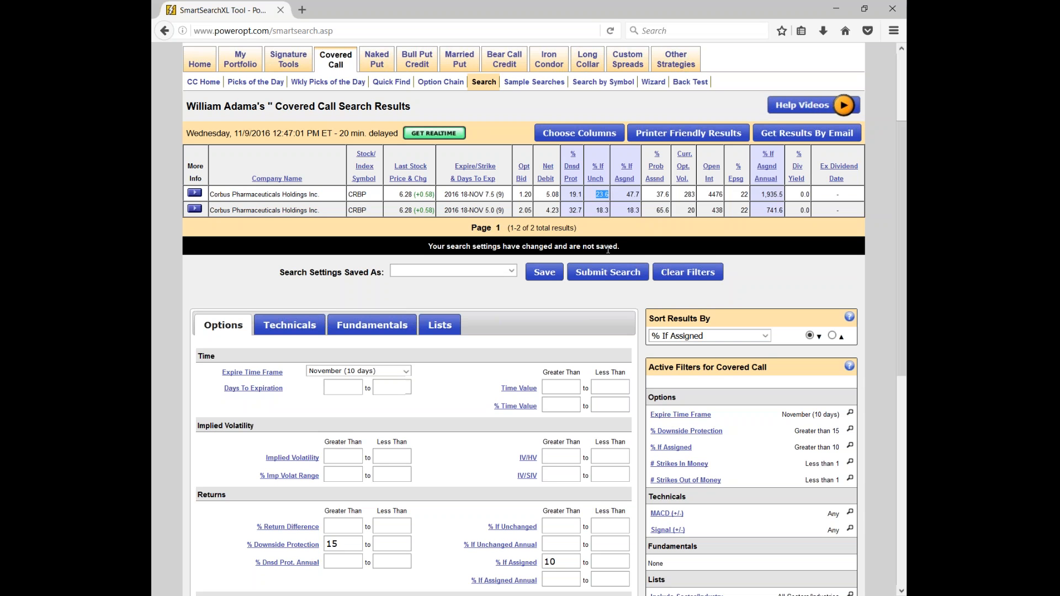
pyautogui.doubleClick(587, 212)
pyautogui.doubleClick(623, 212)
pyautogui.moveTo(547, 212); pyautogui.dragTo(561, 208)
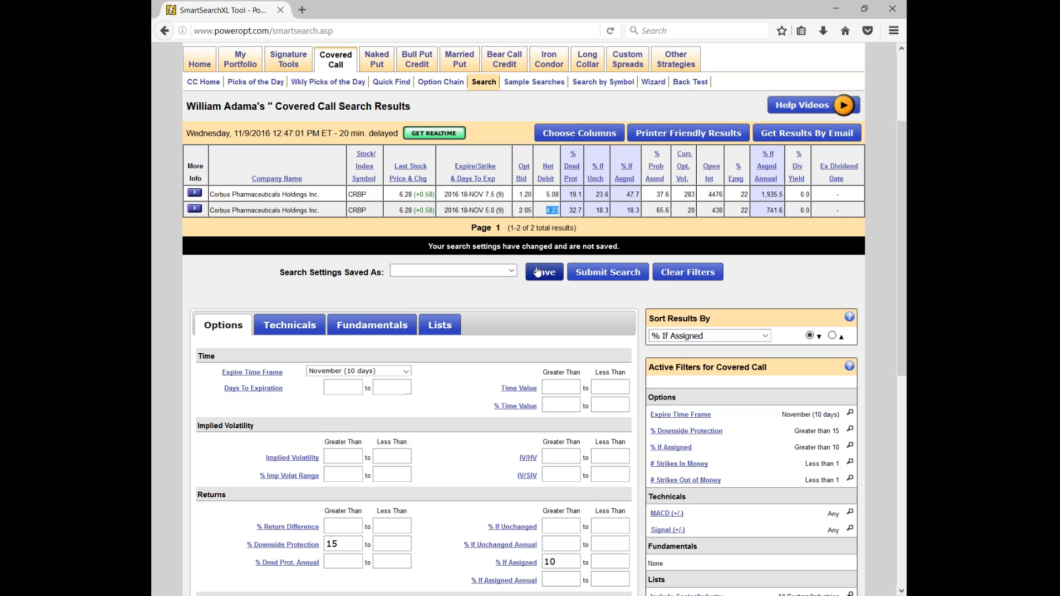
pyautogui.scroll(-5, 487, 369)
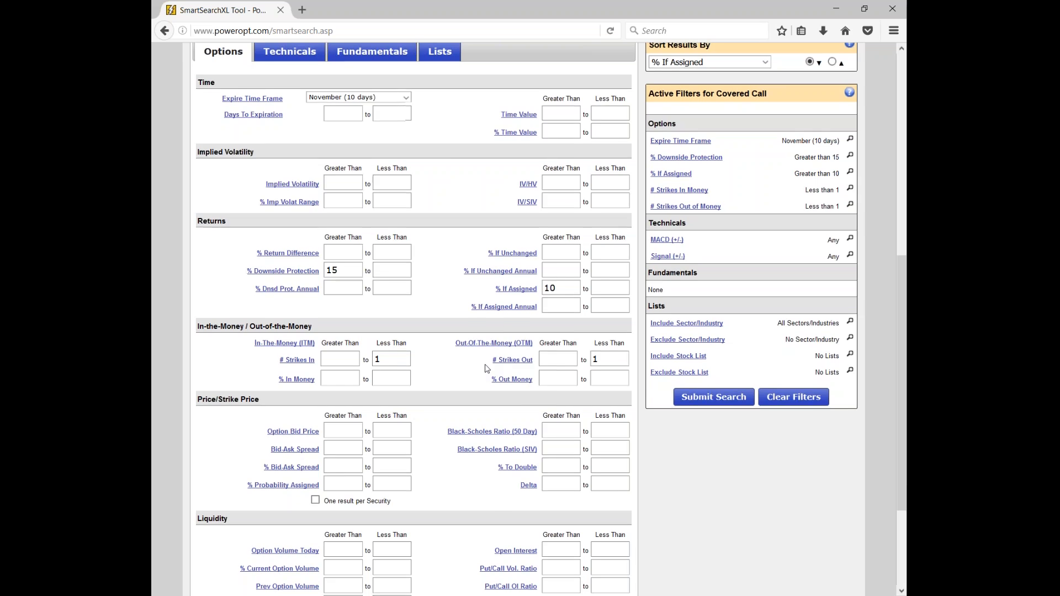
pyautogui.scroll(4, 487, 369)
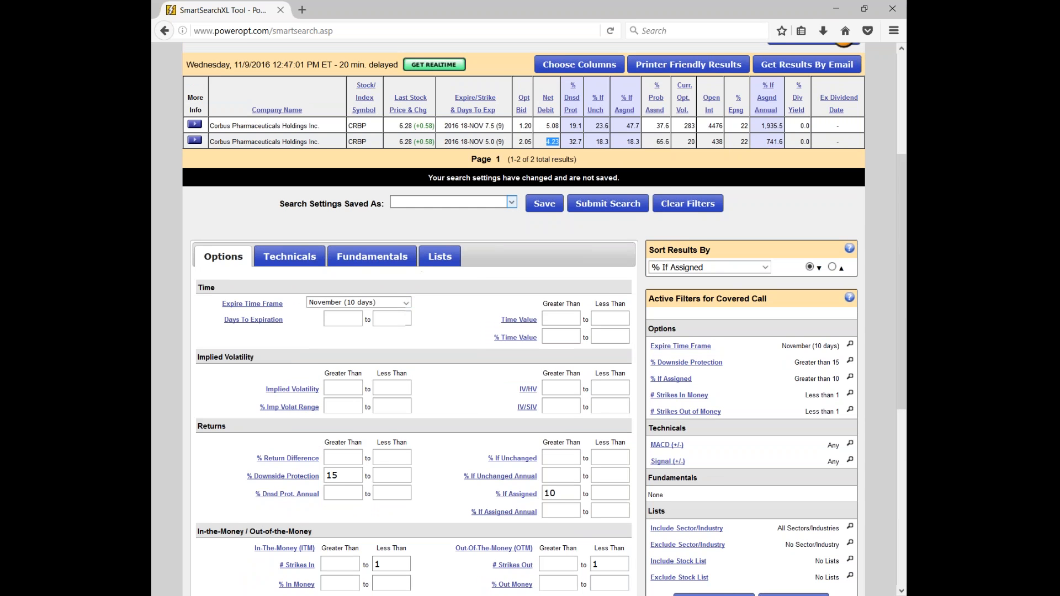
pyautogui.moveTo(510, 160); pyautogui.dragTo(576, 160)
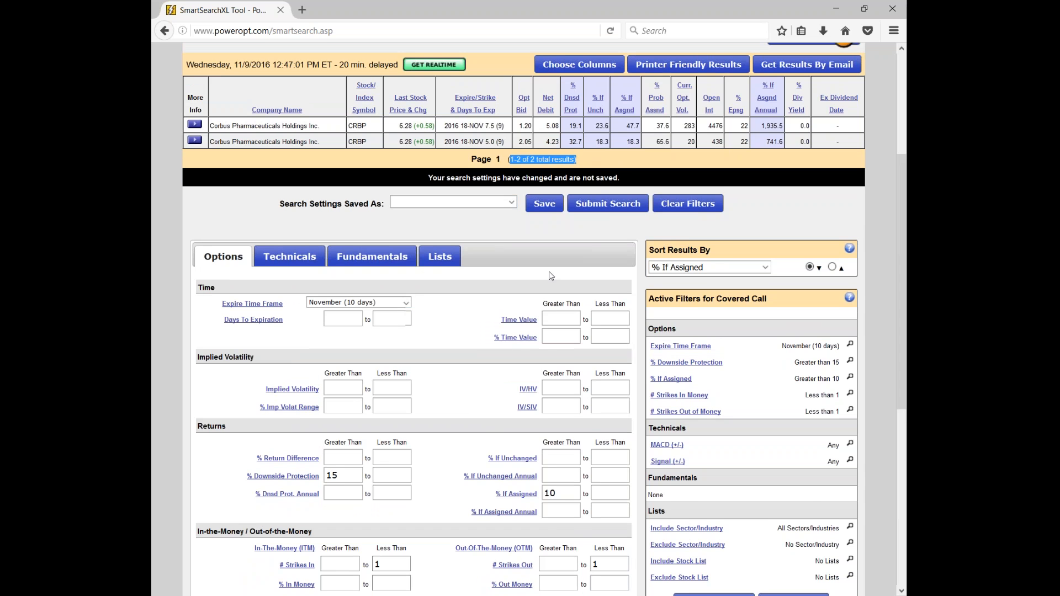
pyautogui.scroll(-4, 441, 360)
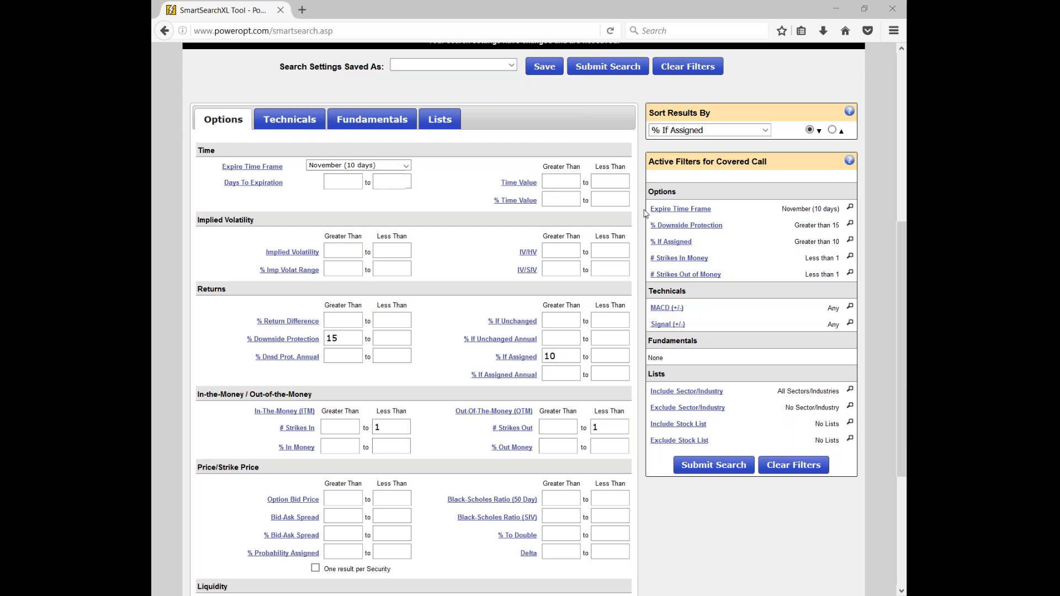
pyautogui.scroll(6, 550, 144)
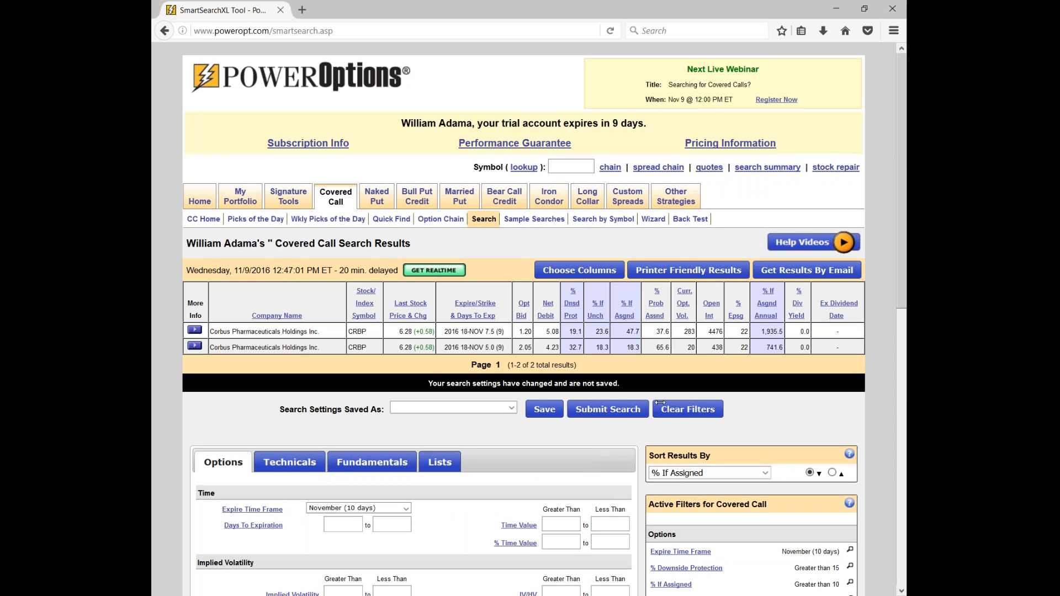
# - Clear all search filters and set the expire time frame to December (37 days)
pyautogui.click(656, 414)
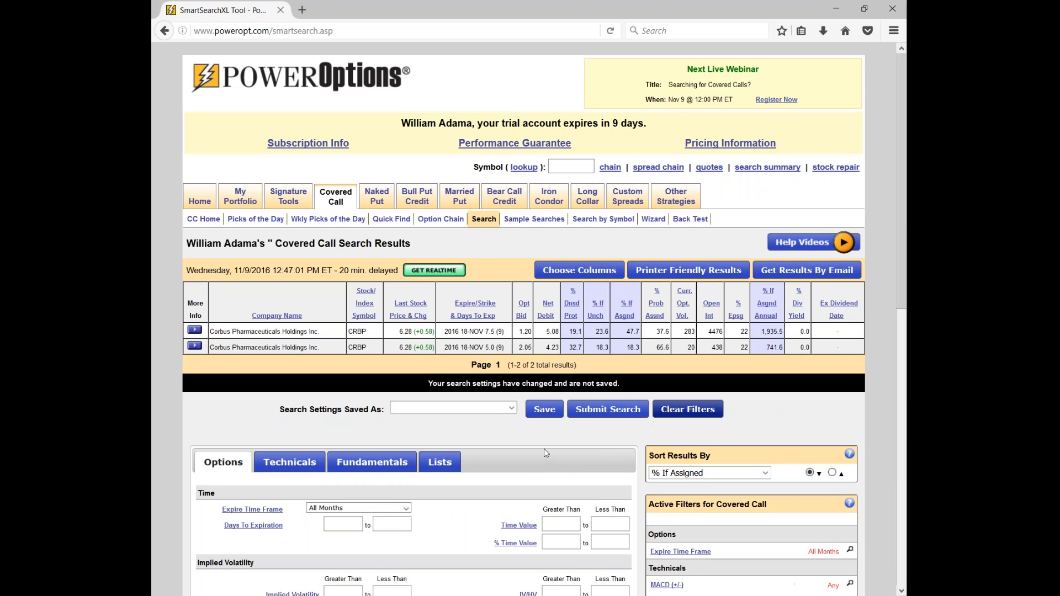
pyautogui.scroll(-5, 429, 396)
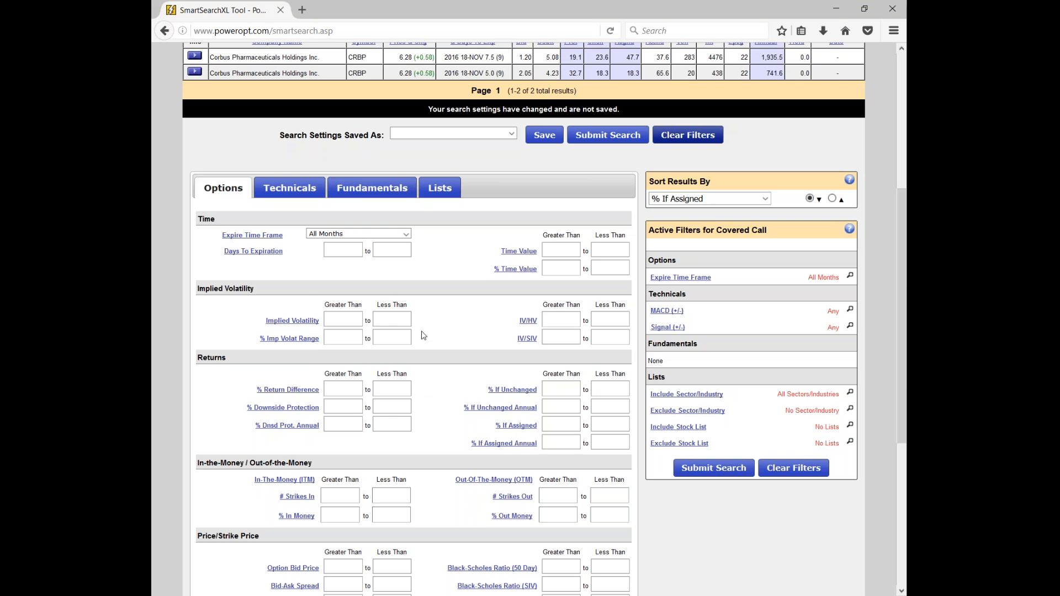
pyautogui.click(405, 234)
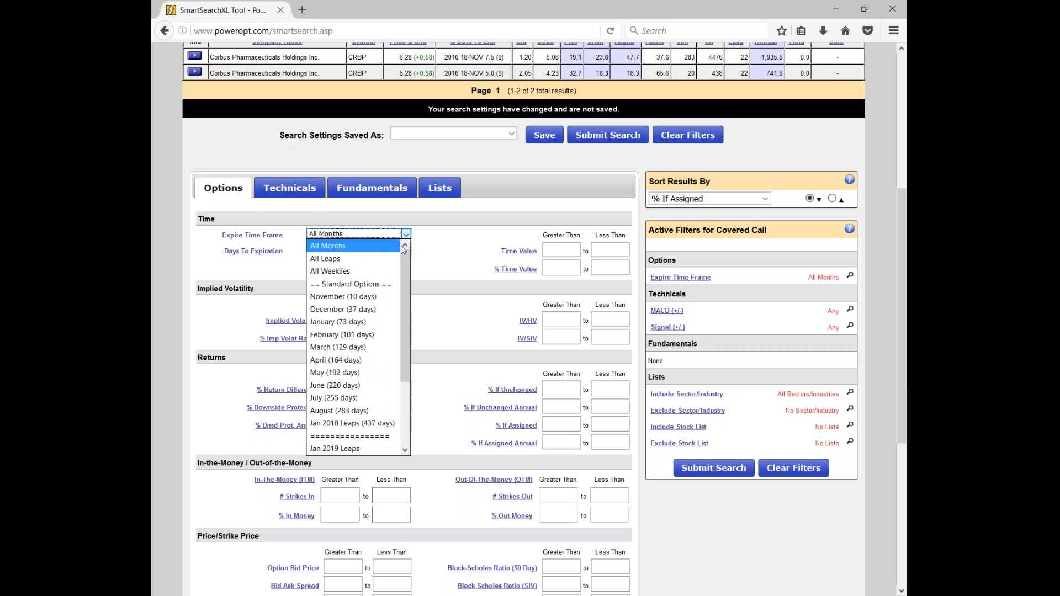
pyautogui.click(383, 308)
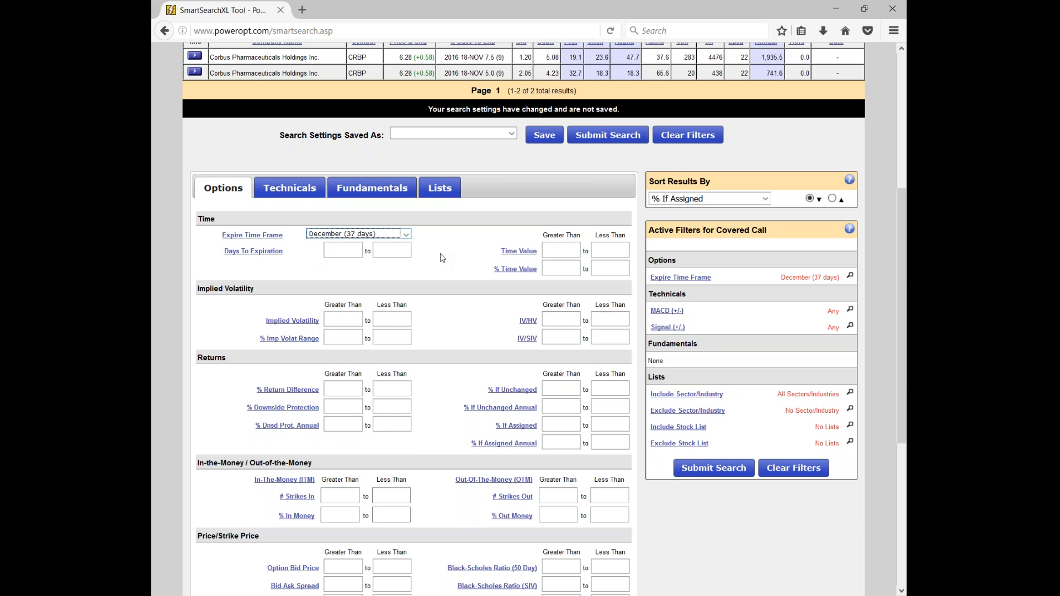
# - Set both % Downside Protection and % If Assigned to greater than 2
pyautogui.scroll(-4, 442, 258)
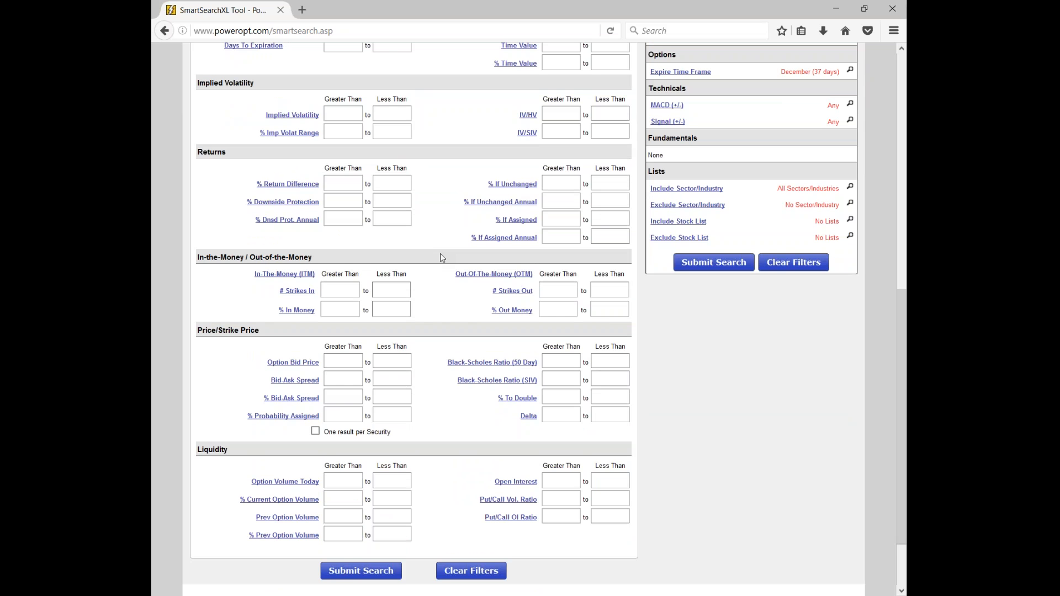
pyautogui.scroll(2, 439, 254)
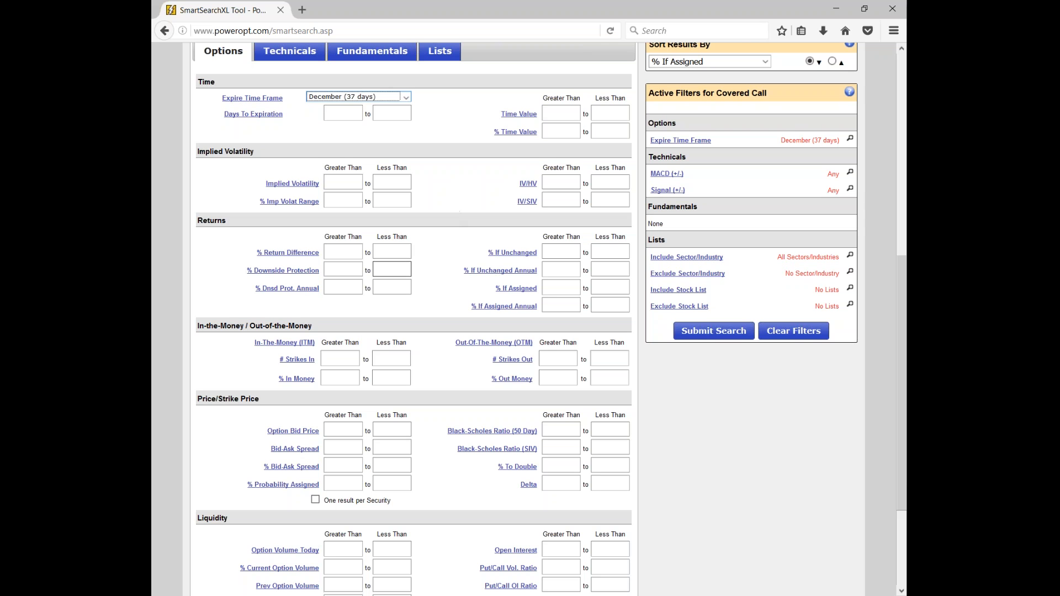
pyautogui.click(356, 273)
pyautogui.write('2')
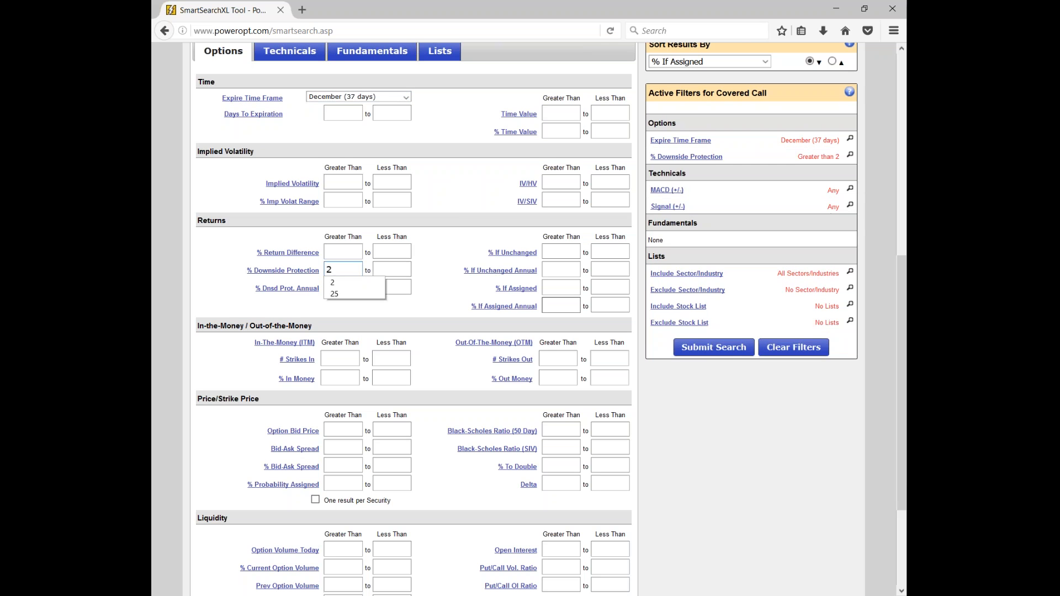
pyautogui.click(561, 288)
pyautogui.write('2')
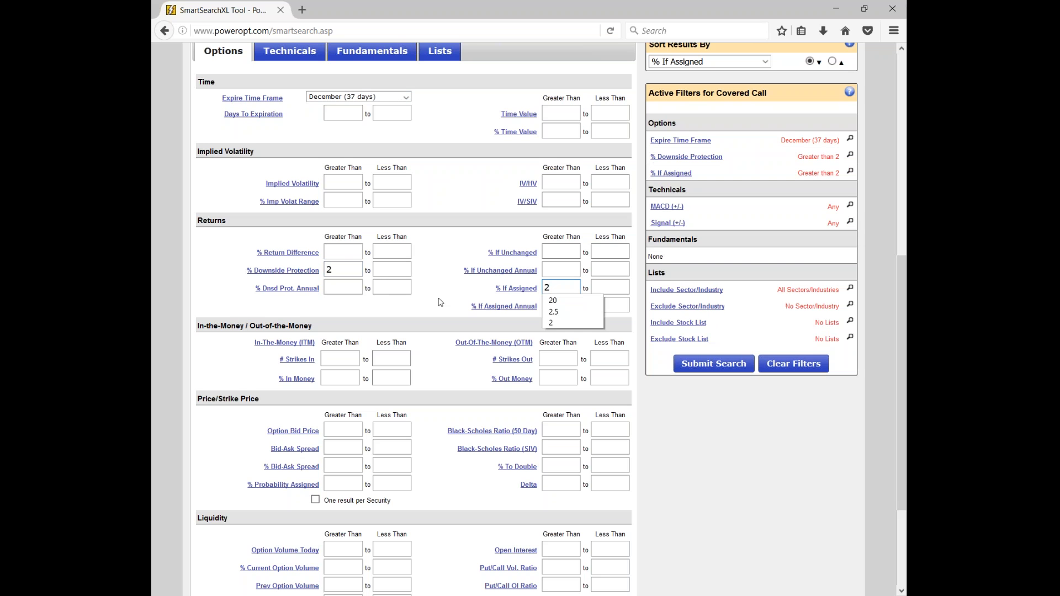
pyautogui.click(740, 303)
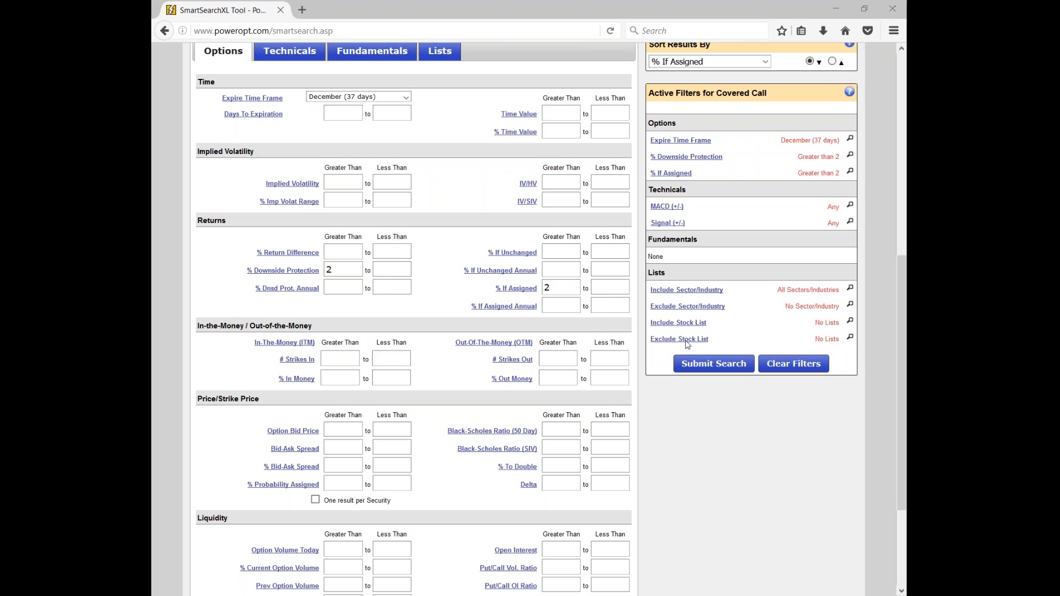
pyautogui.click(342, 269)
# - Set Option Volume Today to greater than 10 and Open Interest to greater than 25
pyautogui.scroll(-5, 466, 253)
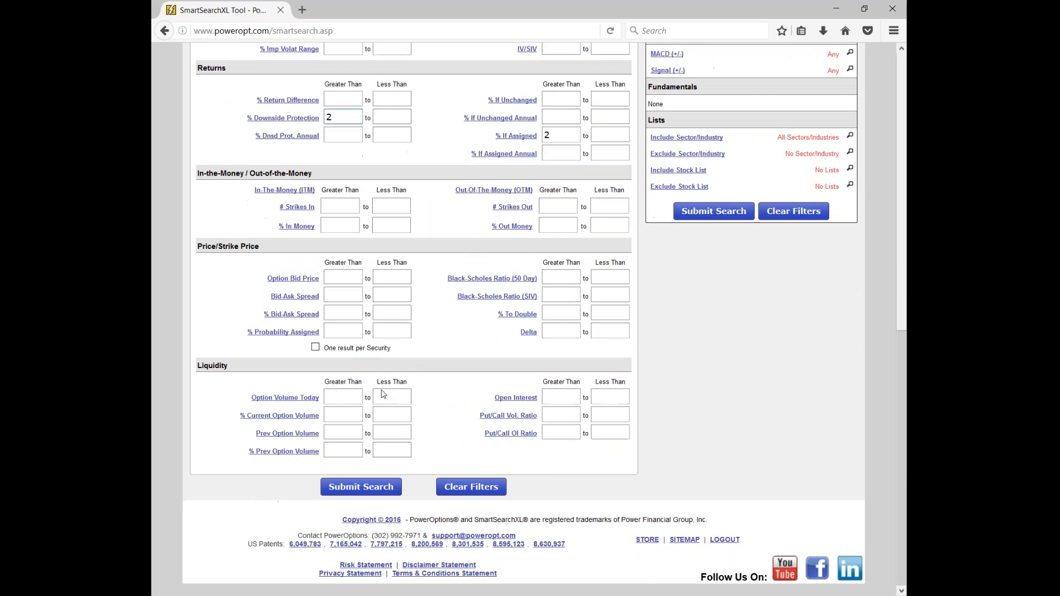
pyautogui.click(342, 396)
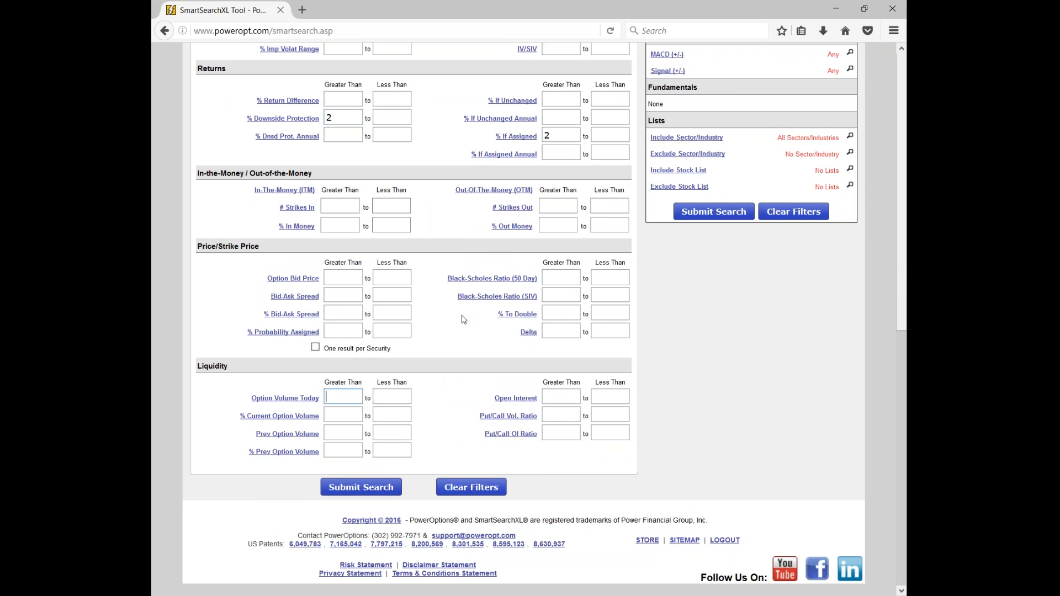
pyautogui.write('10')
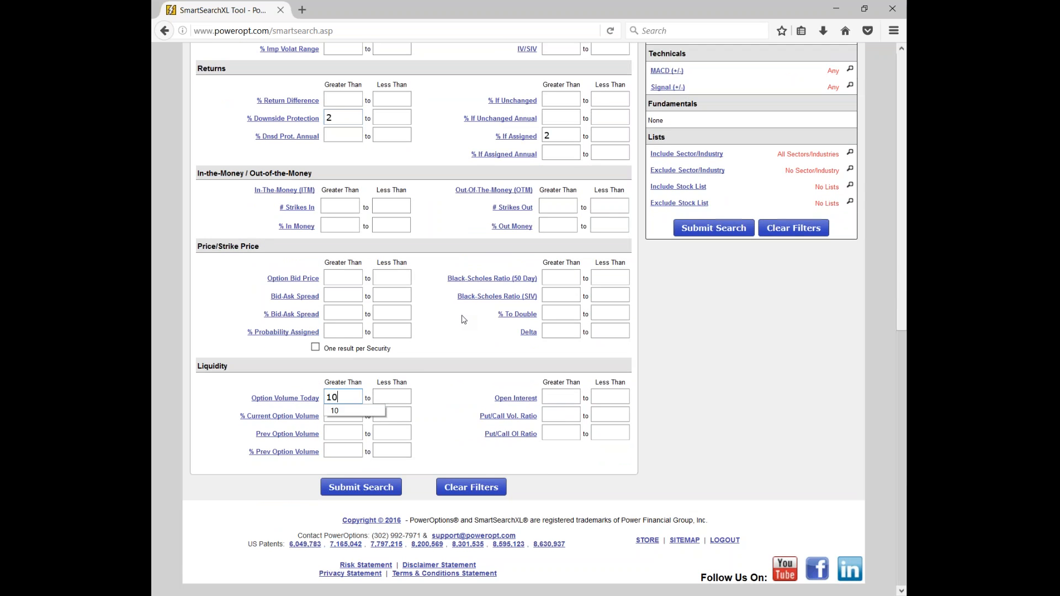
pyautogui.click(564, 398)
pyautogui.write('25')
# - Include only the Indexes and ETFs stock list and submit the search
pyautogui.scroll(3, 456, 340)
pyautogui.scroll(1, 456, 342)
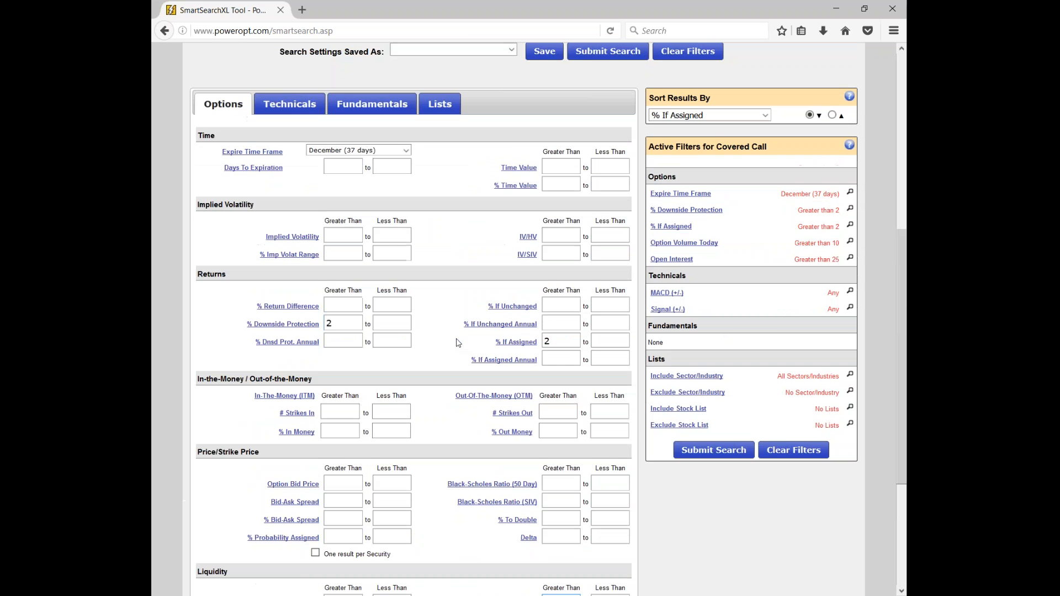
pyautogui.click(440, 104)
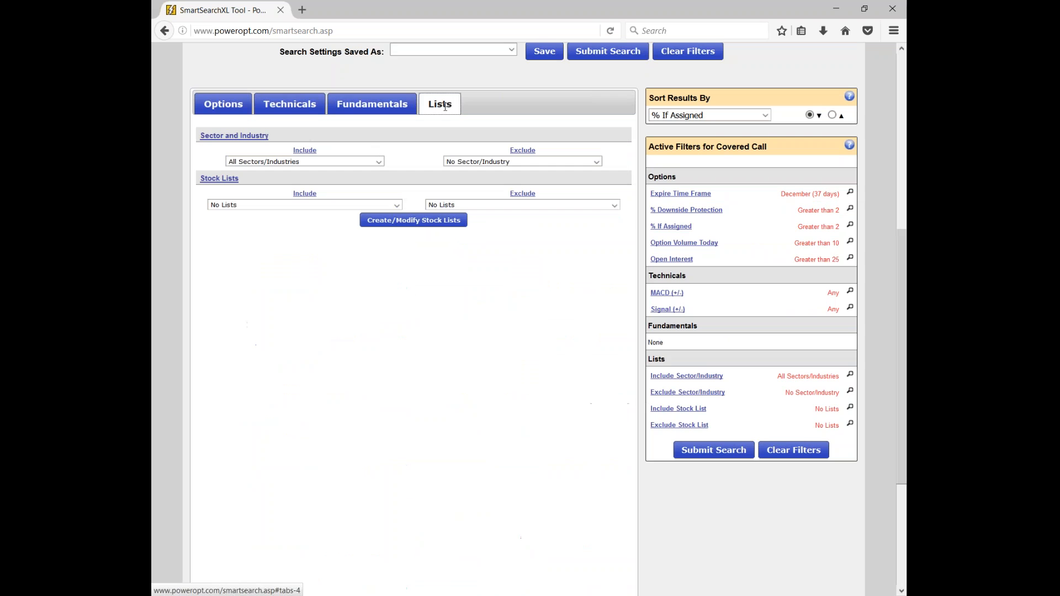
pyautogui.click(365, 205)
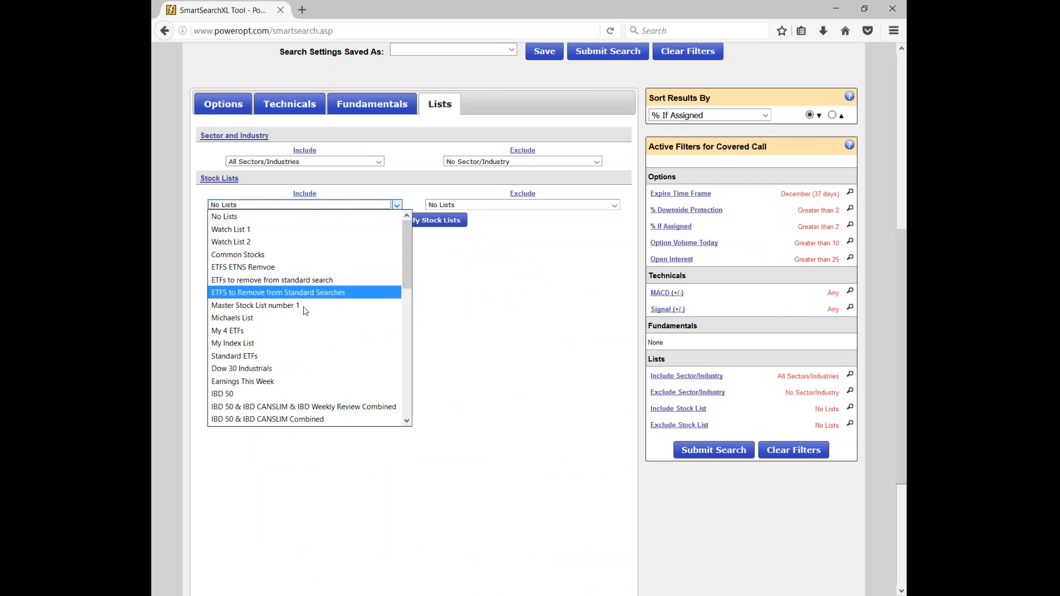
pyautogui.scroll(-3, 300, 337)
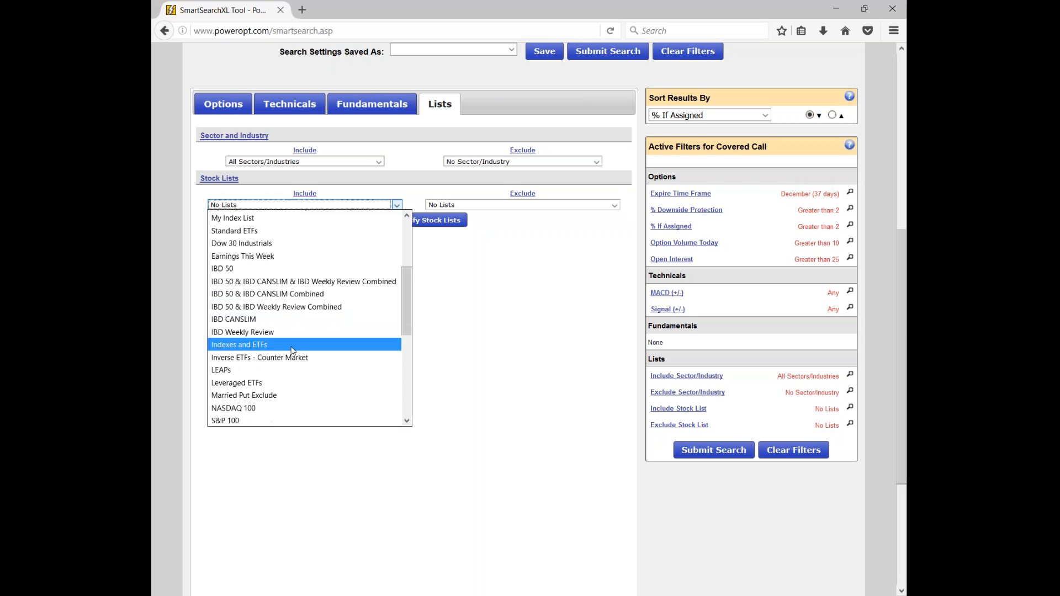
pyautogui.click(303, 353)
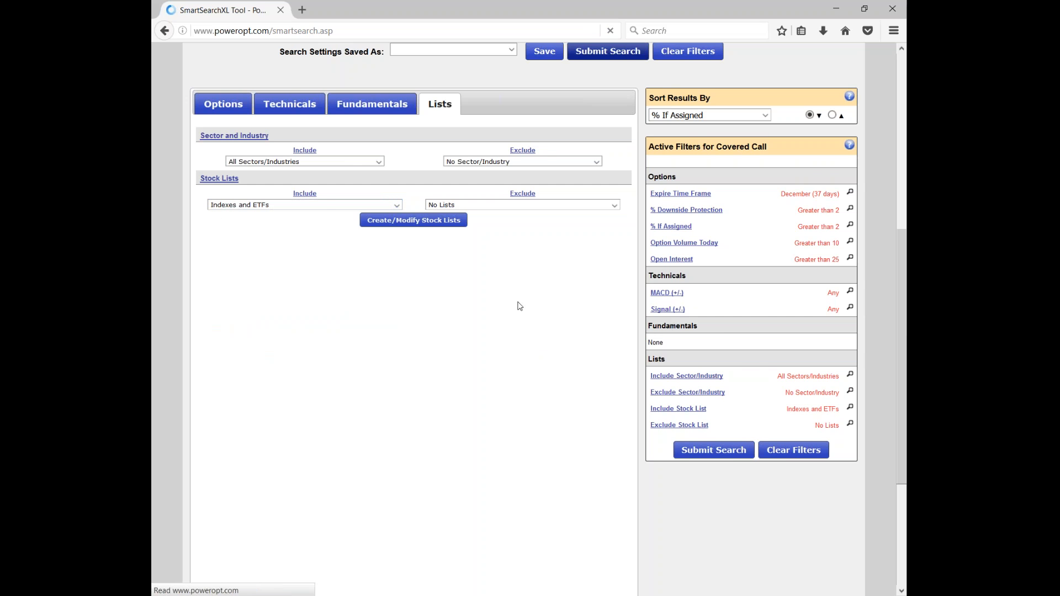
# - Examine the December index and ETF results, including the leveraged funds, the Direxion gold miners stock price and the total result count
pyautogui.scroll(-3, 519, 307)
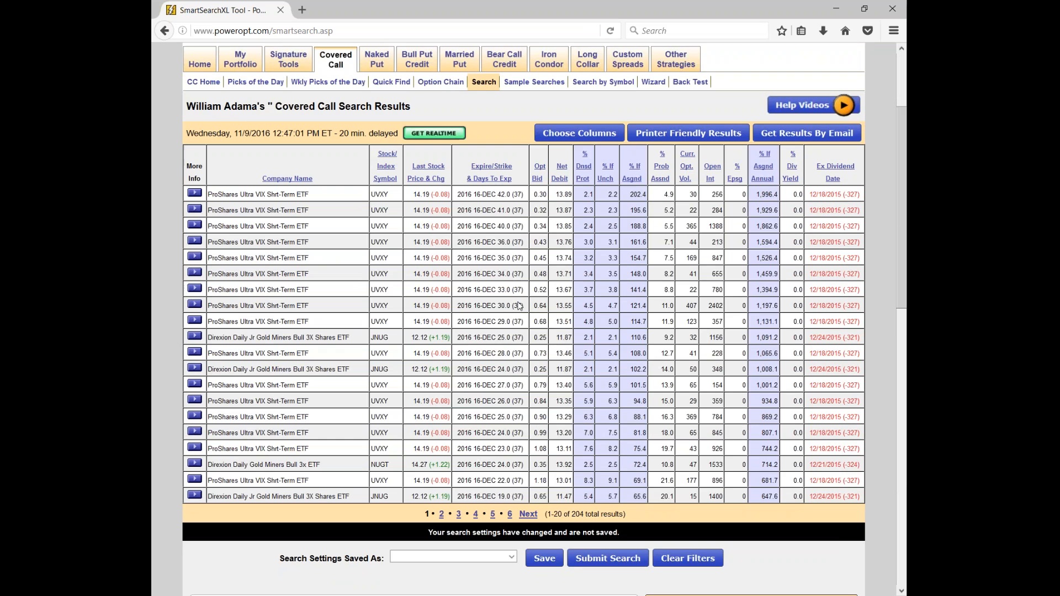
pyautogui.scroll(-2, 519, 307)
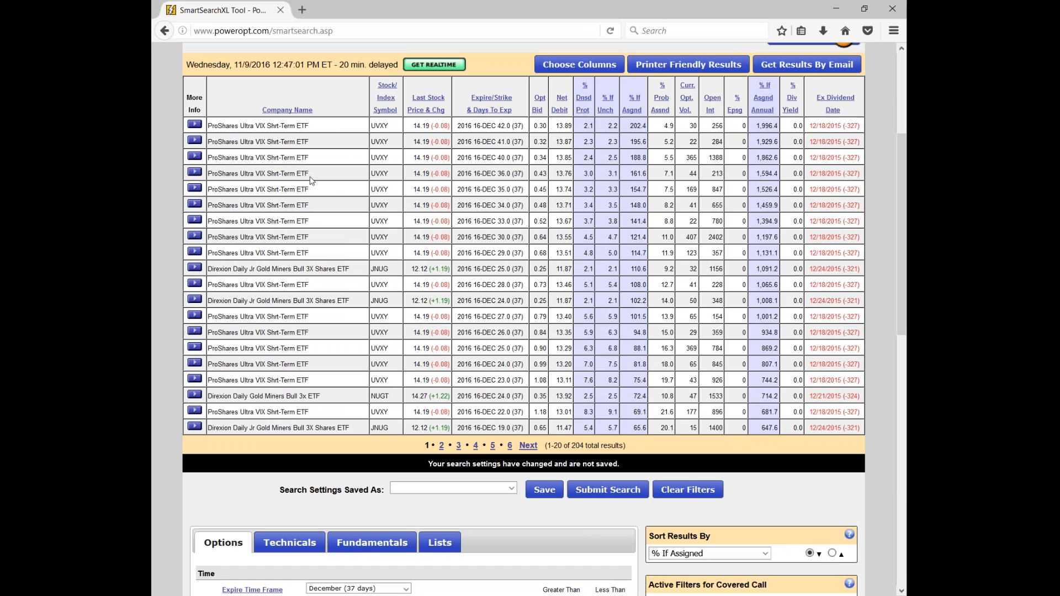
pyautogui.moveTo(240, 172); pyautogui.dragTo(267, 174)
pyautogui.moveTo(286, 268); pyautogui.dragTo(349, 268)
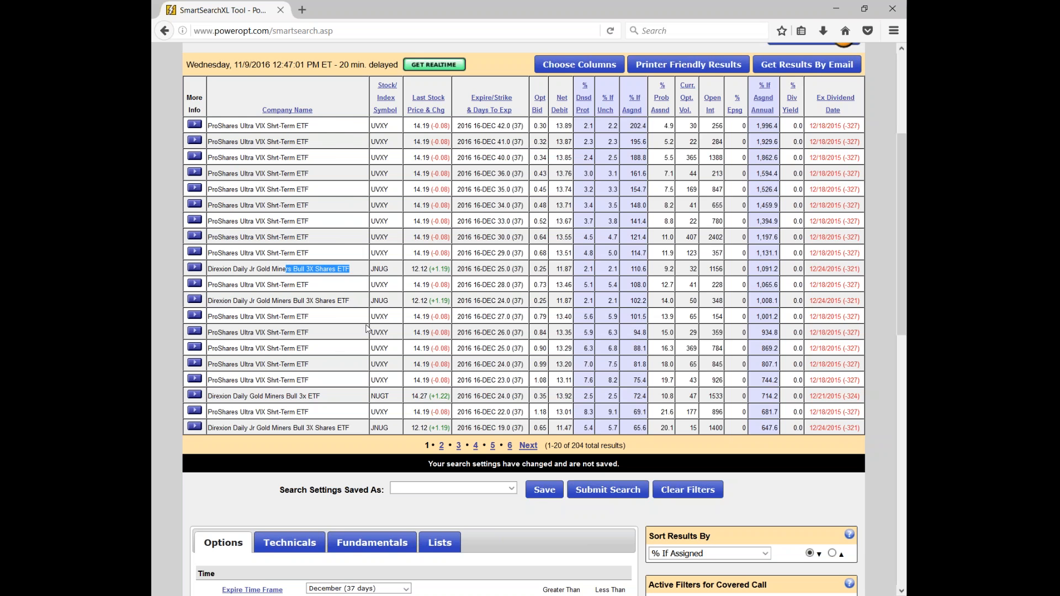
pyautogui.moveTo(411, 269); pyautogui.dragTo(451, 270)
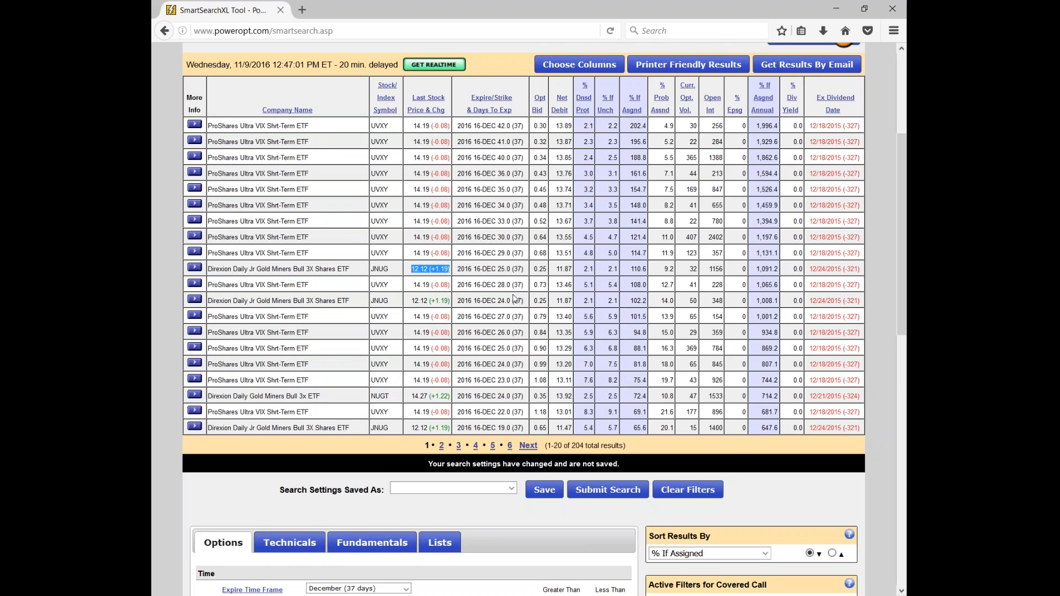
pyautogui.scroll(-5, 514, 299)
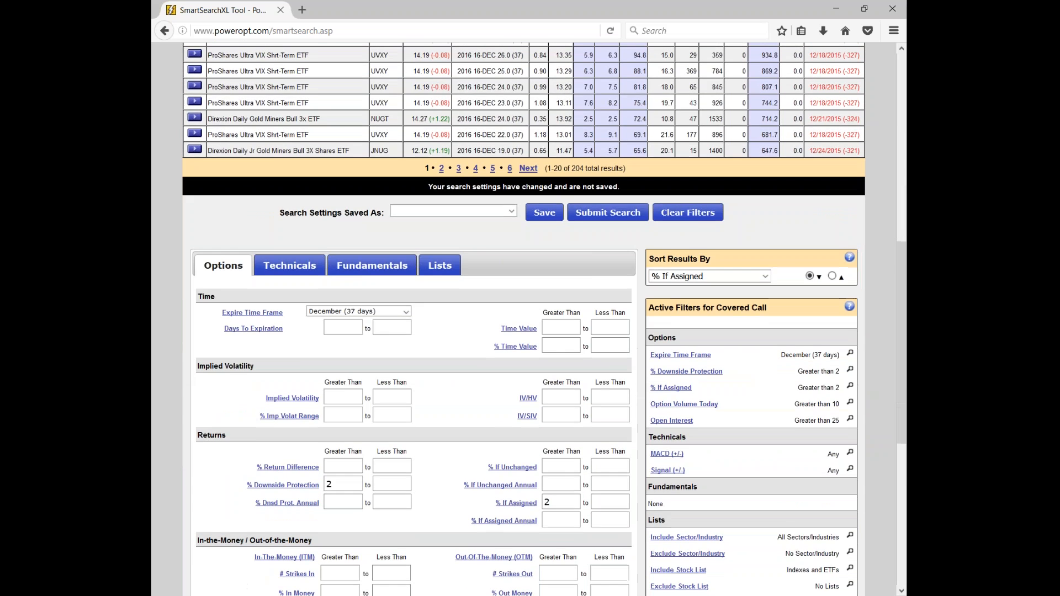
pyautogui.scroll(-1, 572, 104)
pyautogui.moveTo(572, 103); pyautogui.dragTo(628, 110)
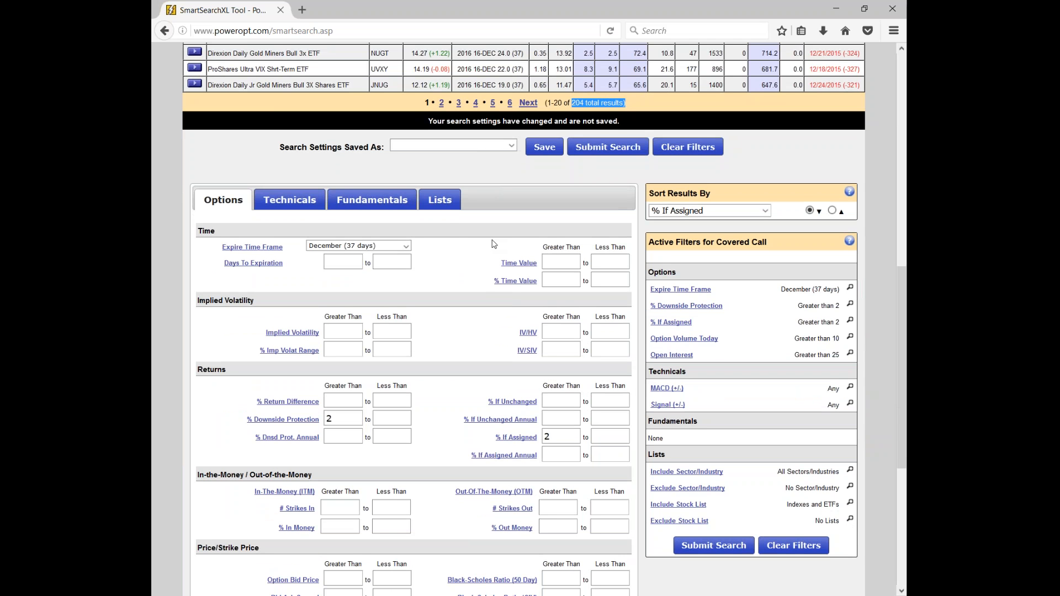
# - Review the stock lists available for exclusion from the covered call search without choosing one
pyautogui.click(440, 201)
pyautogui.scroll(-4, 530, 309)
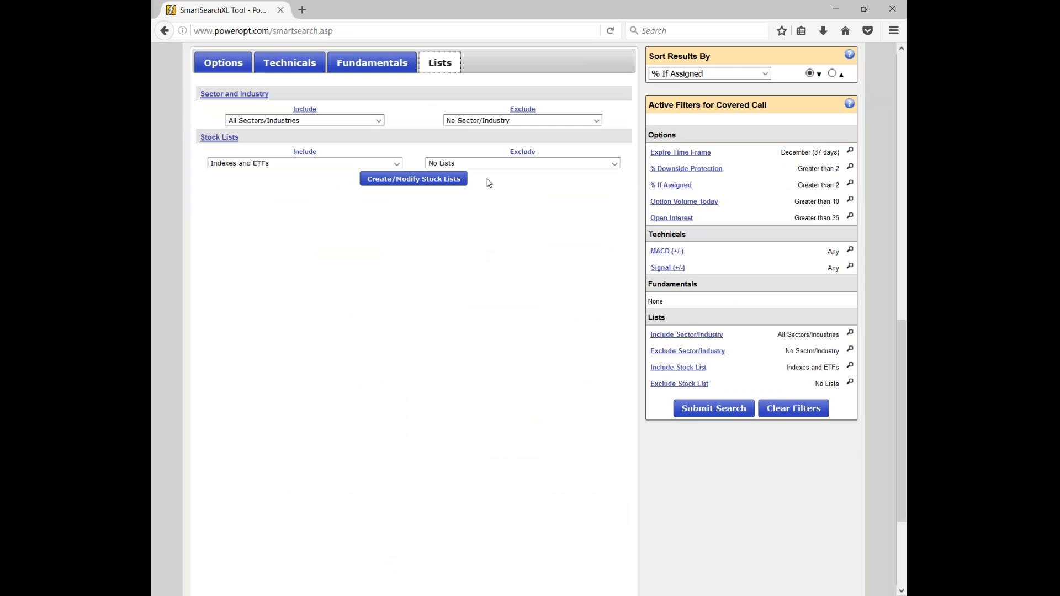
pyautogui.click(503, 164)
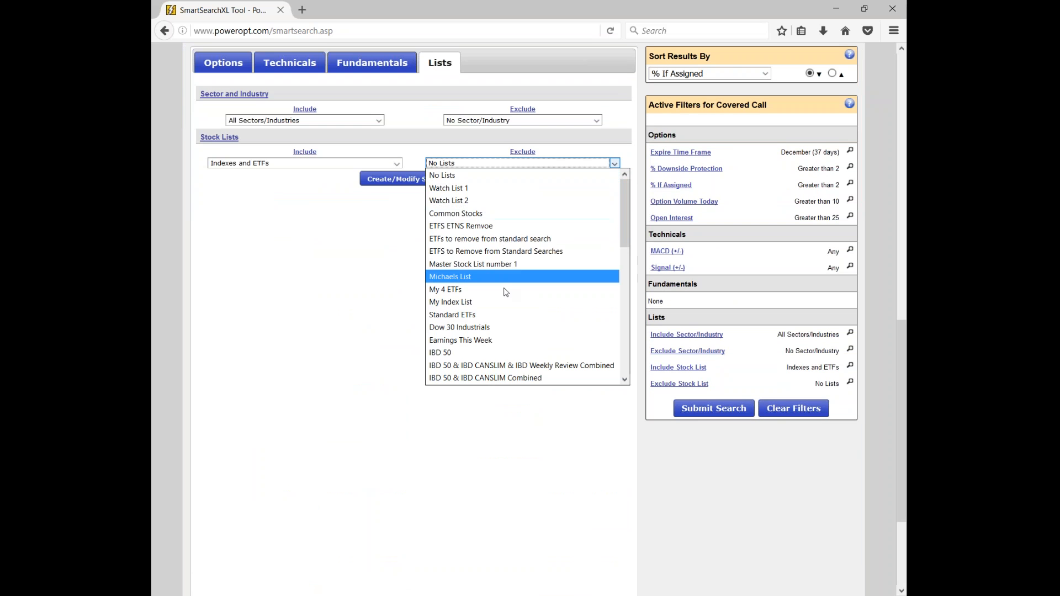
pyautogui.scroll(-2, 508, 298)
pyautogui.scroll(-3, 508, 298)
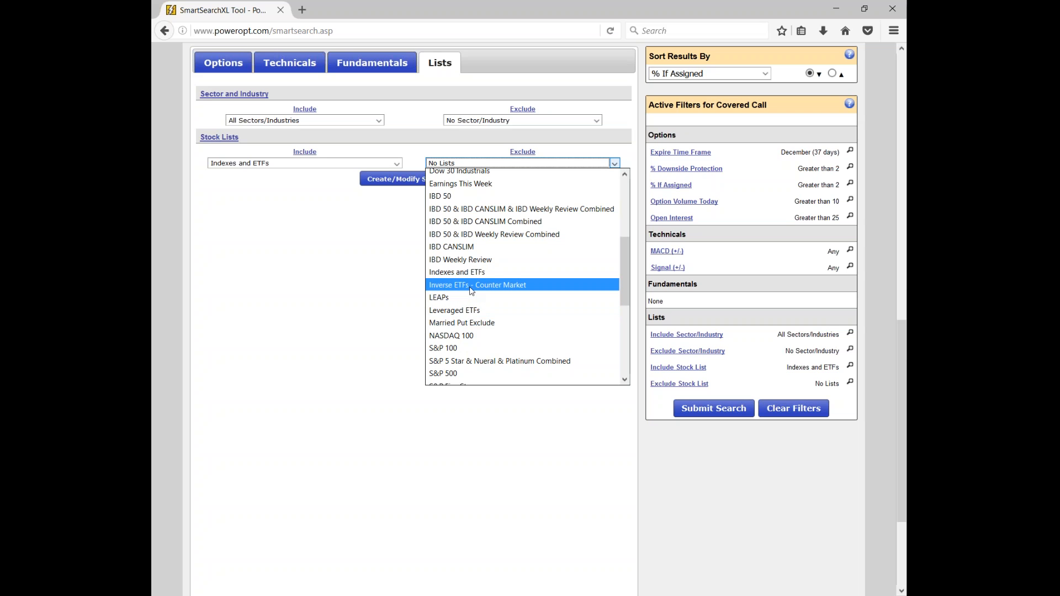
pyautogui.click(280, 297)
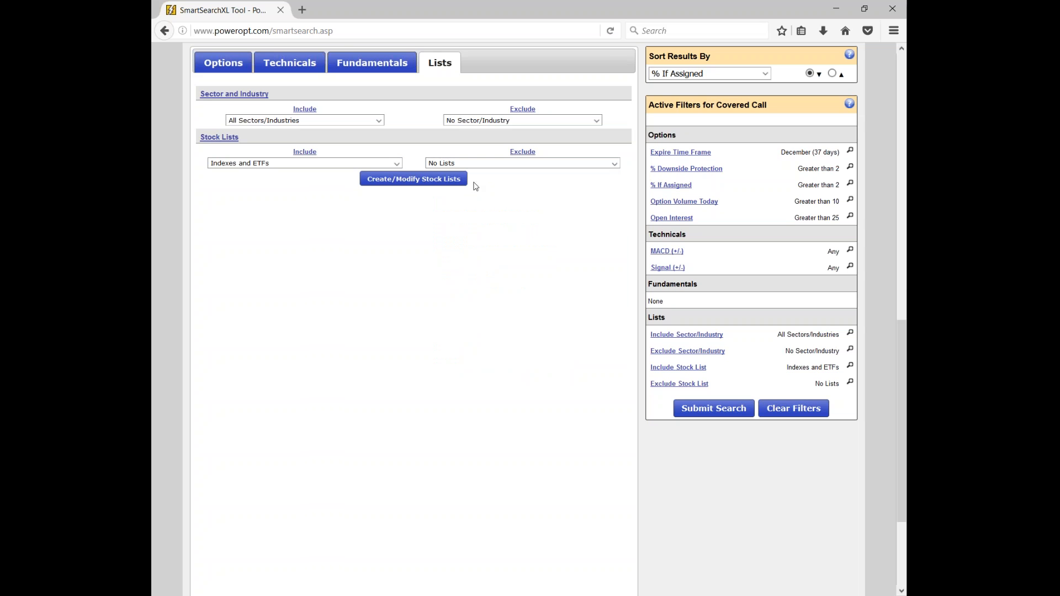
# - Open the personal stock list manager and start a combined list named "ETFS to Remove"
pyautogui.click(417, 181)
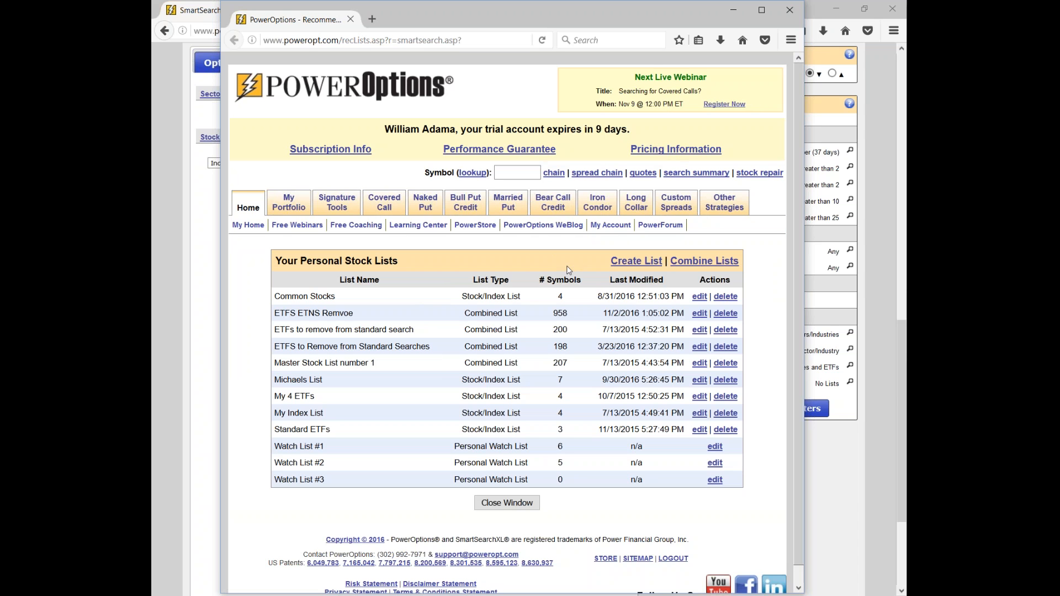
pyautogui.click(829, 47)
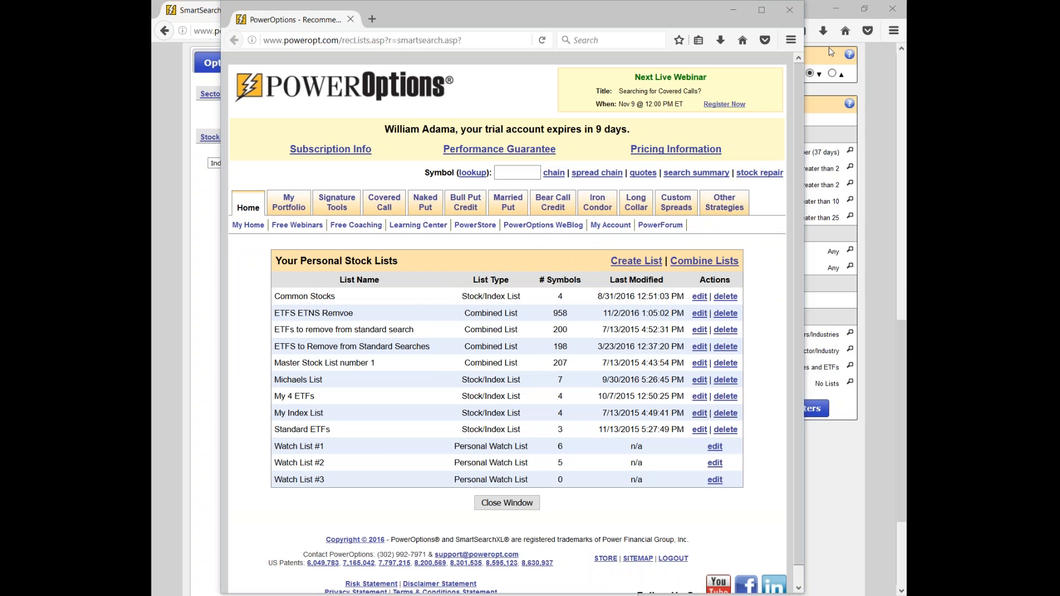
pyautogui.click(705, 260)
pyautogui.scroll(-1, 502, 368)
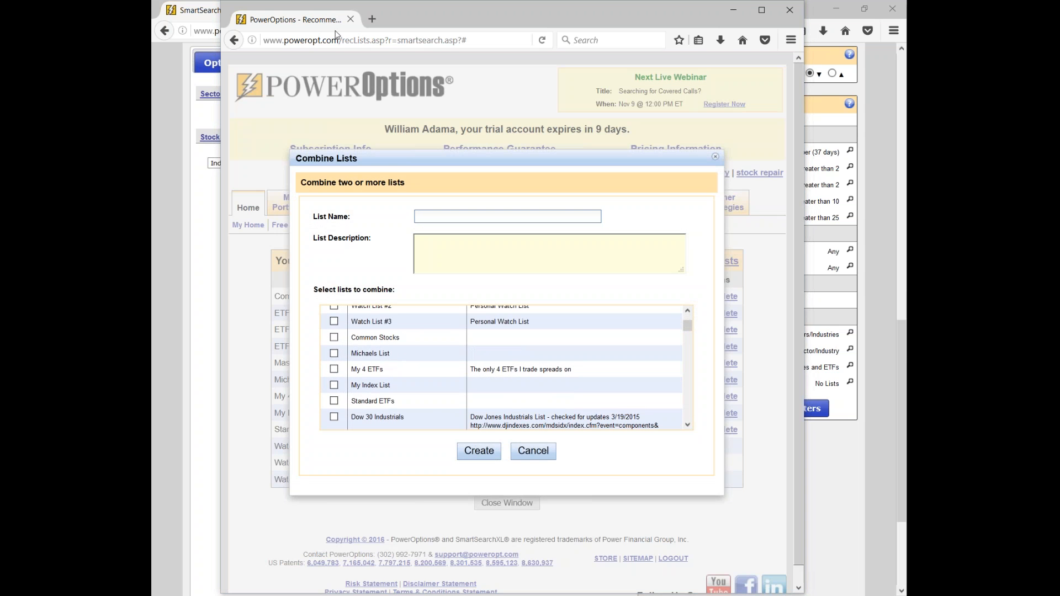
pyautogui.click(423, 217)
pyautogui.write('ETFS to R')
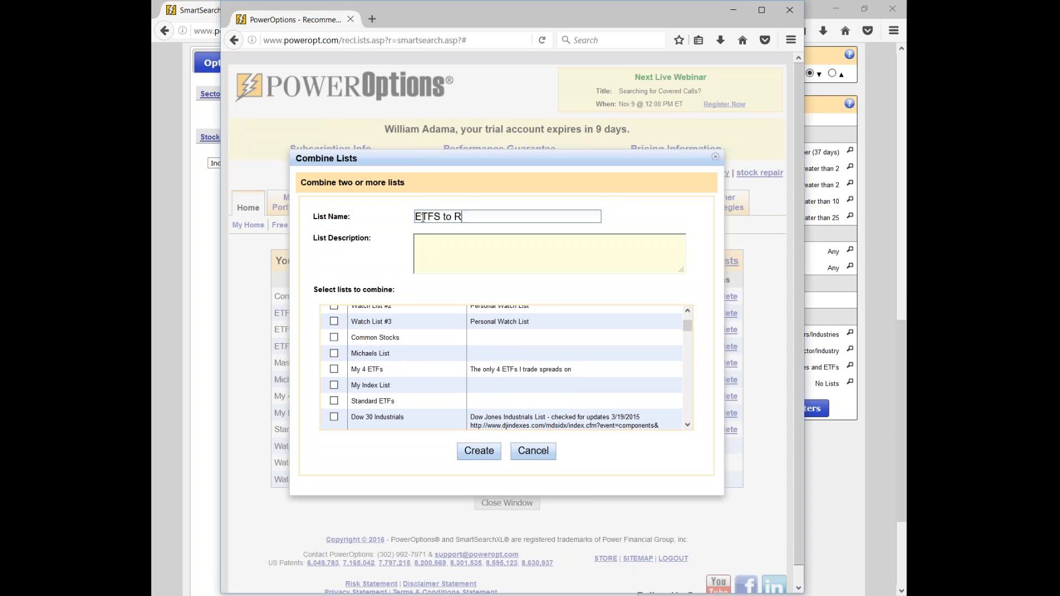
pyautogui.write('emove')
# - Mark Inverse ETFs - Counter Market and Leveraged ETFs for the combined list, and cancel without creating it
pyautogui.scroll(2, 382, 369)
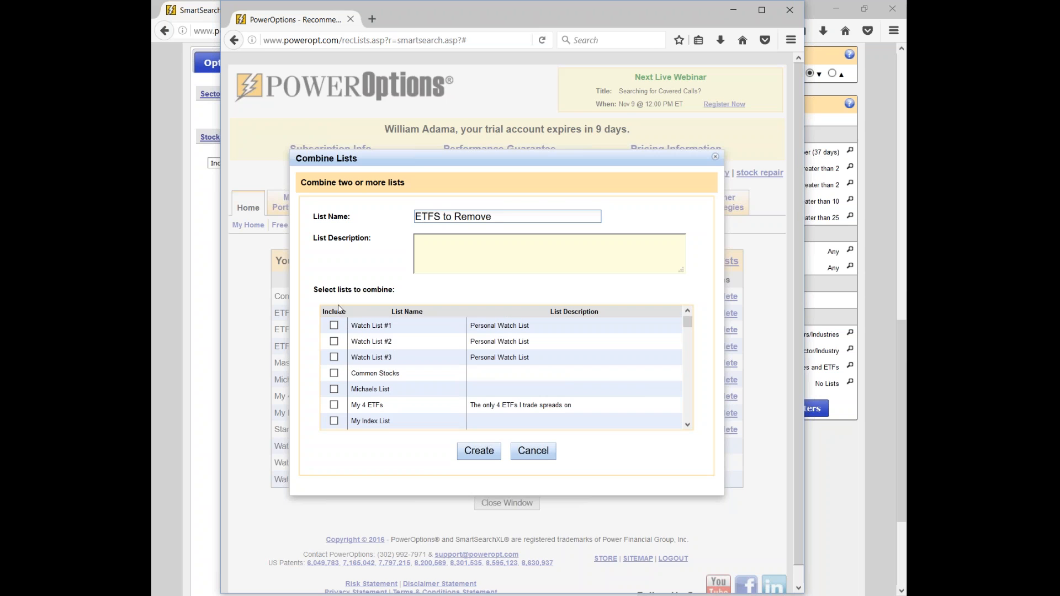
pyautogui.scroll(-5, 375, 331)
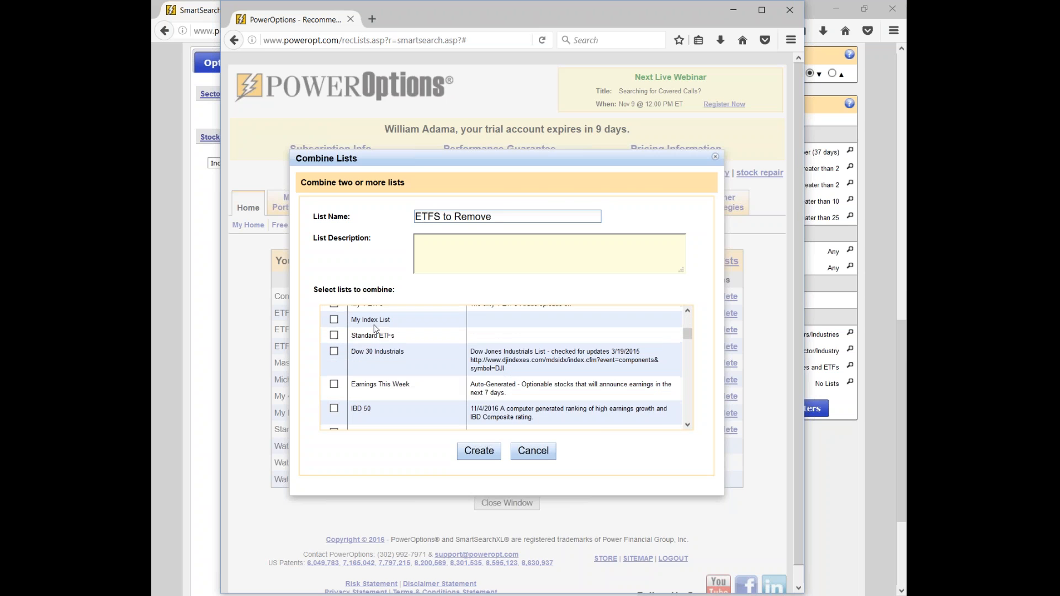
pyautogui.scroll(-5, 376, 329)
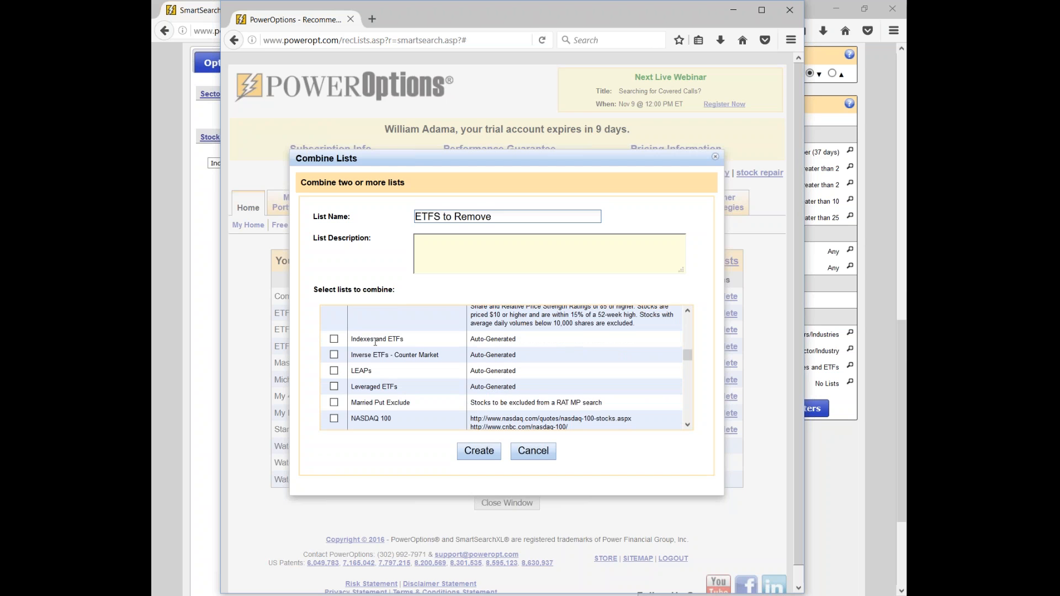
pyautogui.click(334, 354)
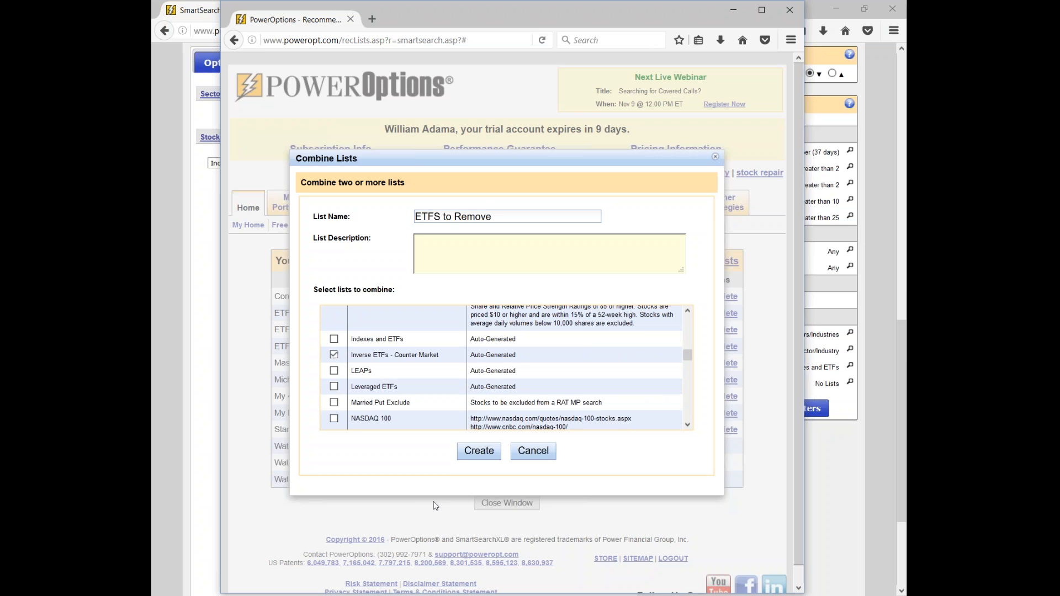
pyautogui.click(334, 387)
pyautogui.click(545, 457)
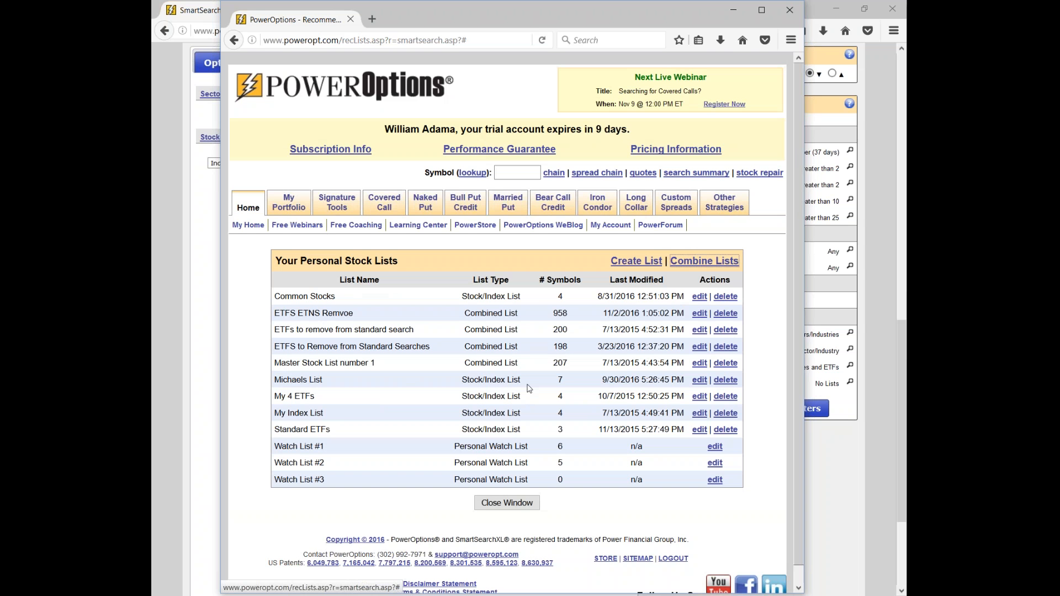
# - Check the symbol count of the ETFS ETNS Remvoe list, and return to the reloaded search page
pyautogui.moveTo(274, 314); pyautogui.dragTo(353, 313)
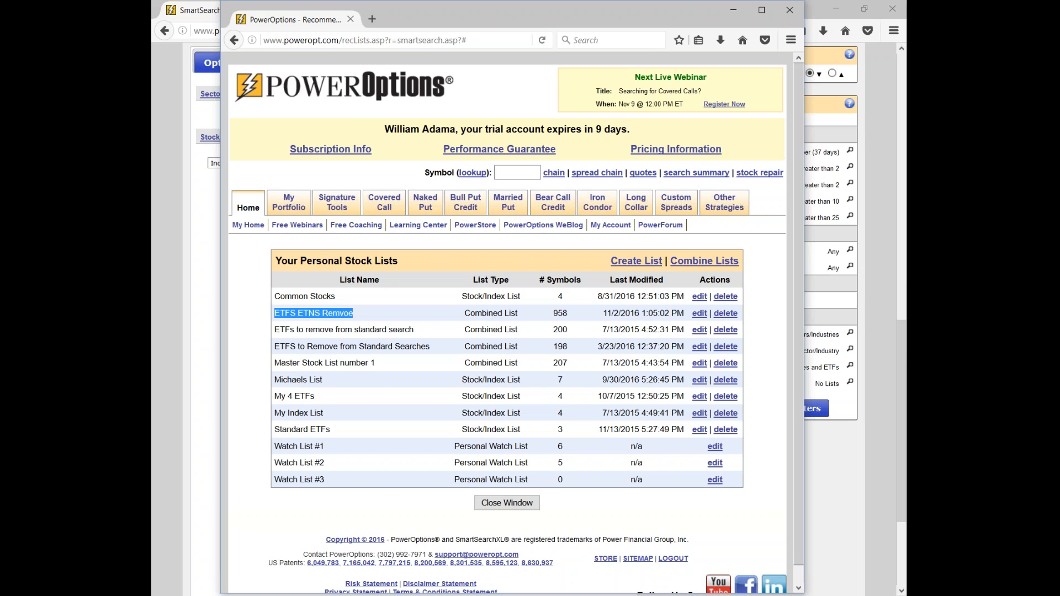
pyautogui.doubleClick(561, 313)
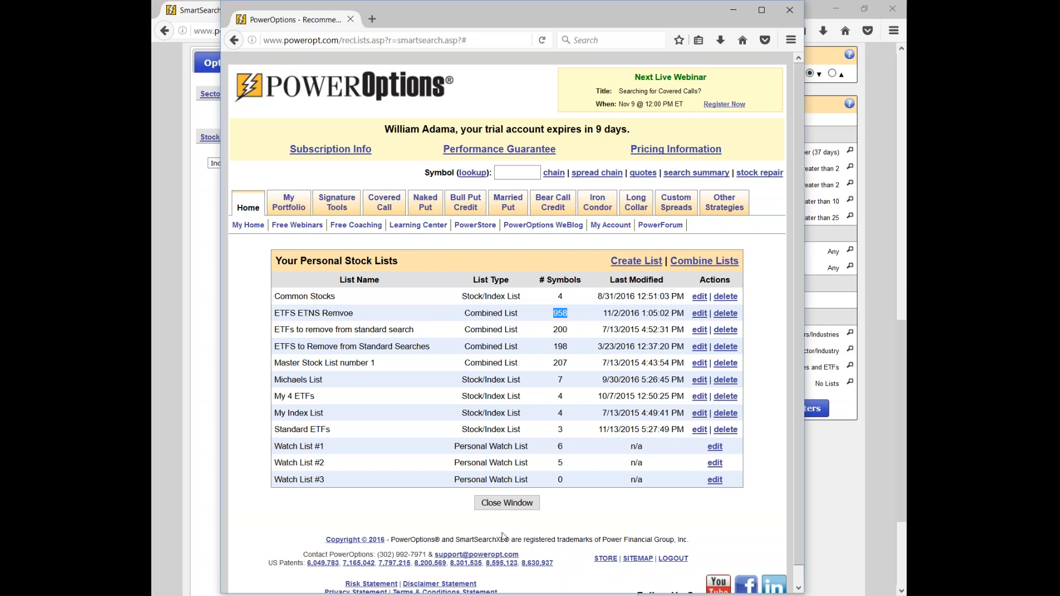
pyautogui.click(505, 503)
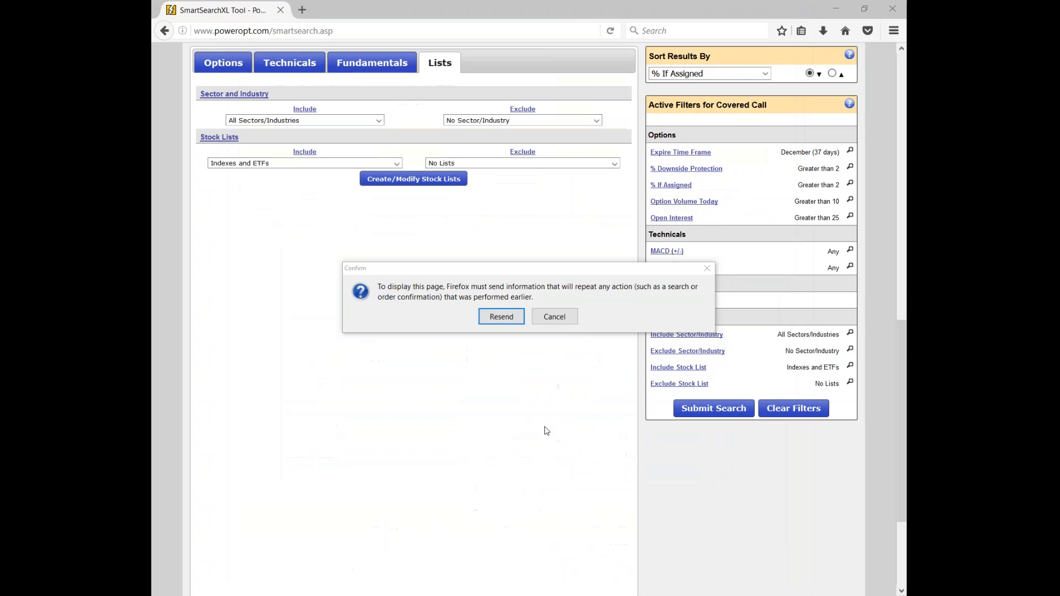
pyautogui.click(503, 316)
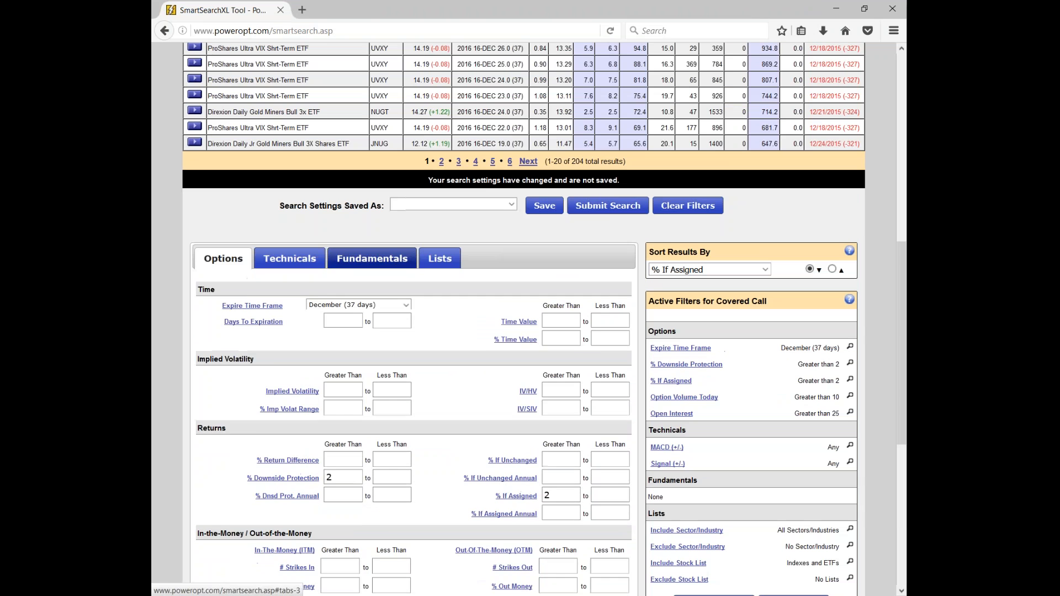
# - Exclude the ETFS ETNS Remvoe stock list from the covered call search and run the search
pyautogui.click(397, 267)
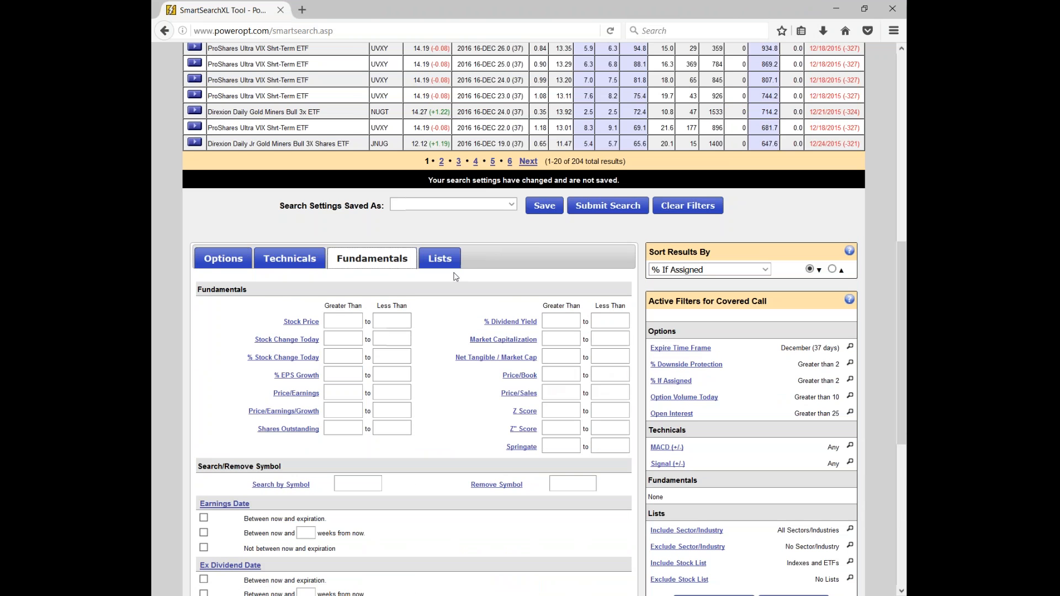
pyautogui.click(441, 259)
pyautogui.scroll(-2, 469, 276)
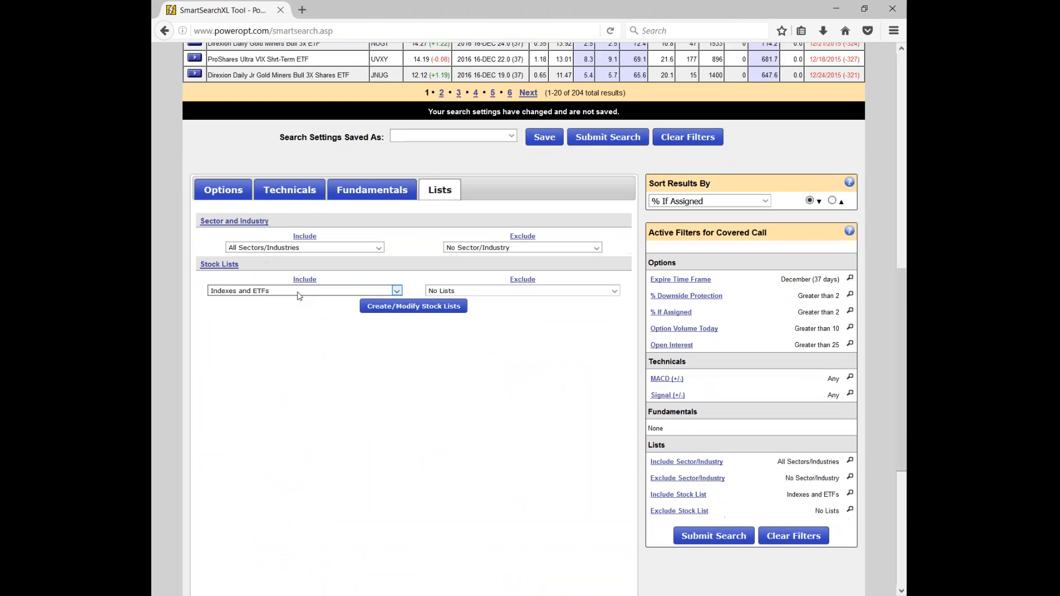
pyautogui.click(480, 286)
pyautogui.scroll(-2, 527, 504)
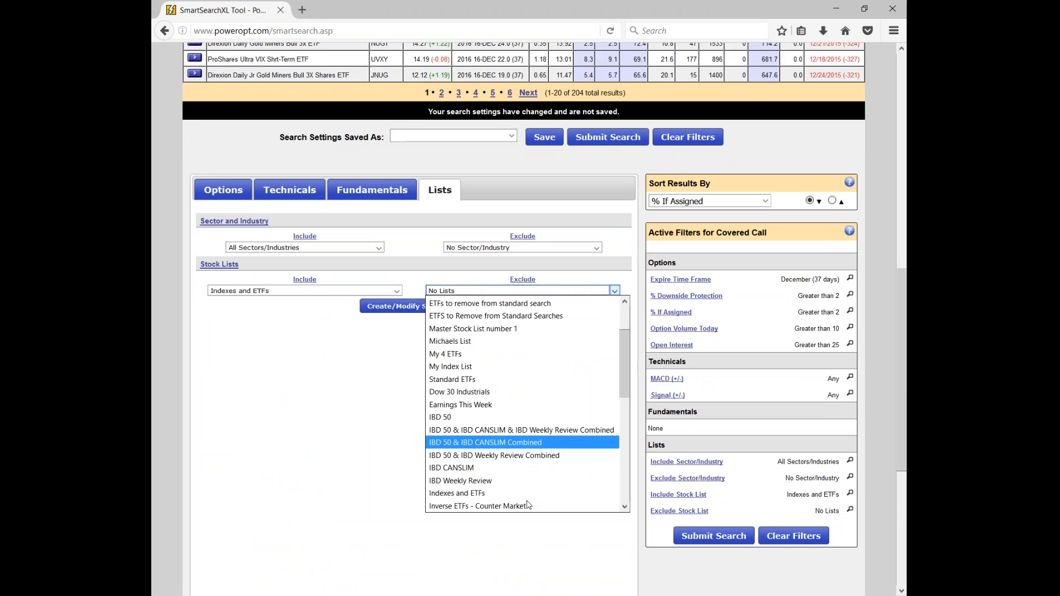
pyautogui.scroll(-2, 528, 504)
pyautogui.scroll(4, 527, 501)
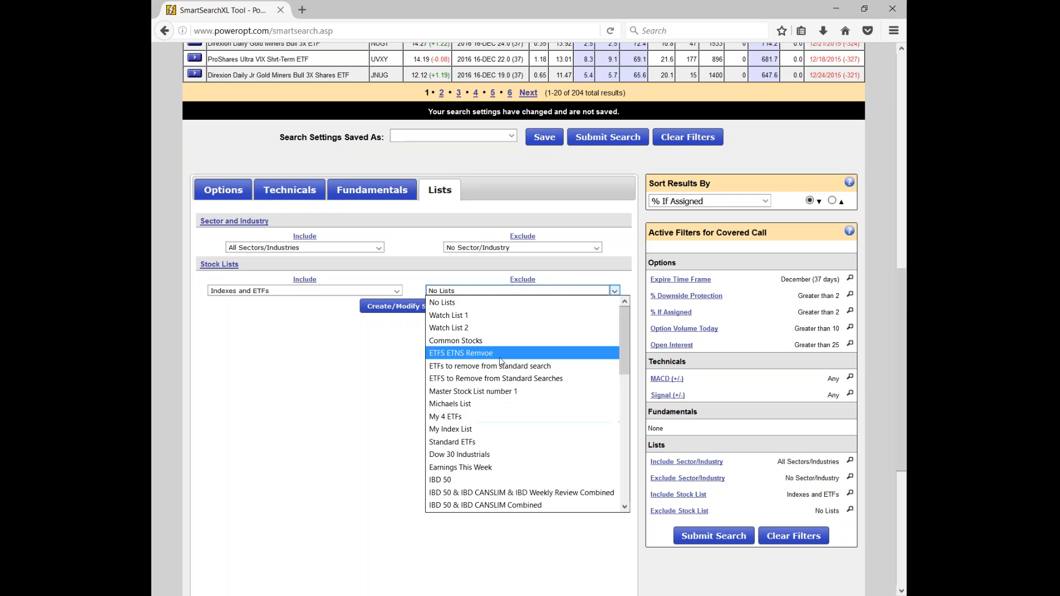
pyautogui.click(501, 356)
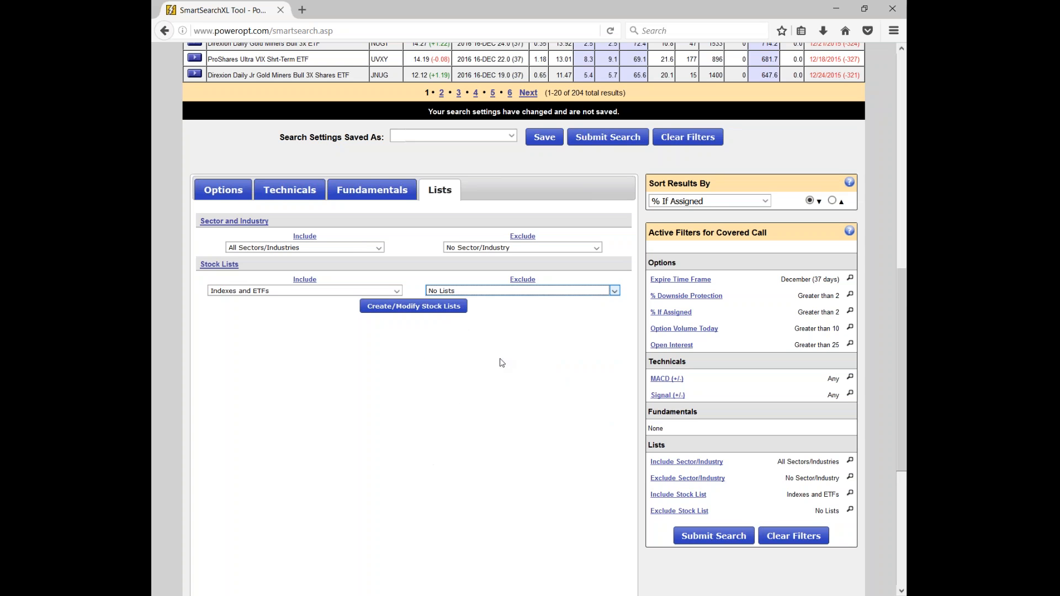
pyautogui.click(712, 536)
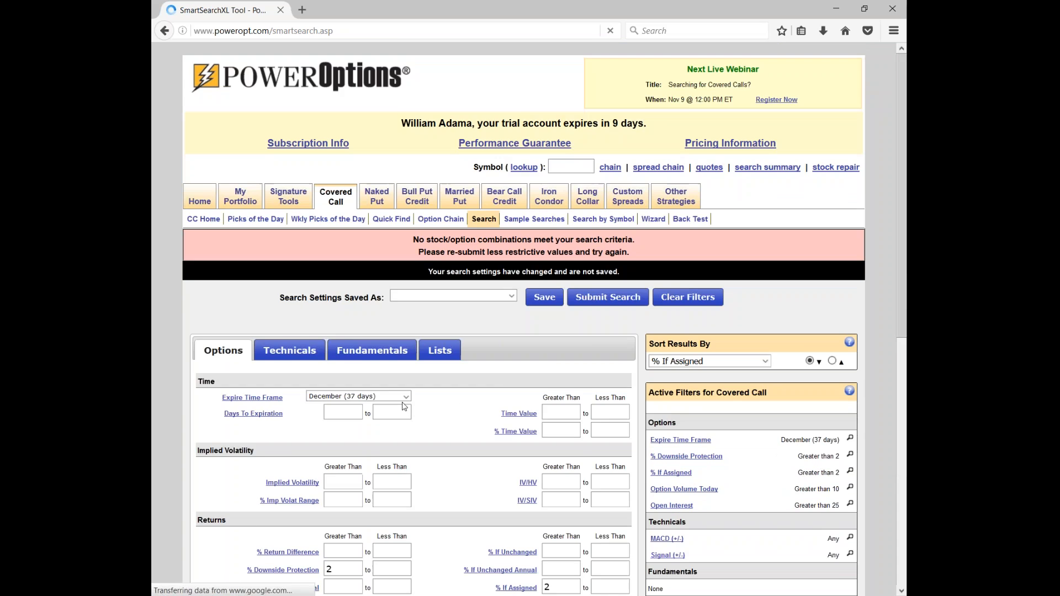
# - Set the minimum % Downside Protection and the minimum % If Assigned to 1, and rerun the search
pyautogui.scroll(-1, 403, 407)
pyautogui.scroll(-10, 403, 407)
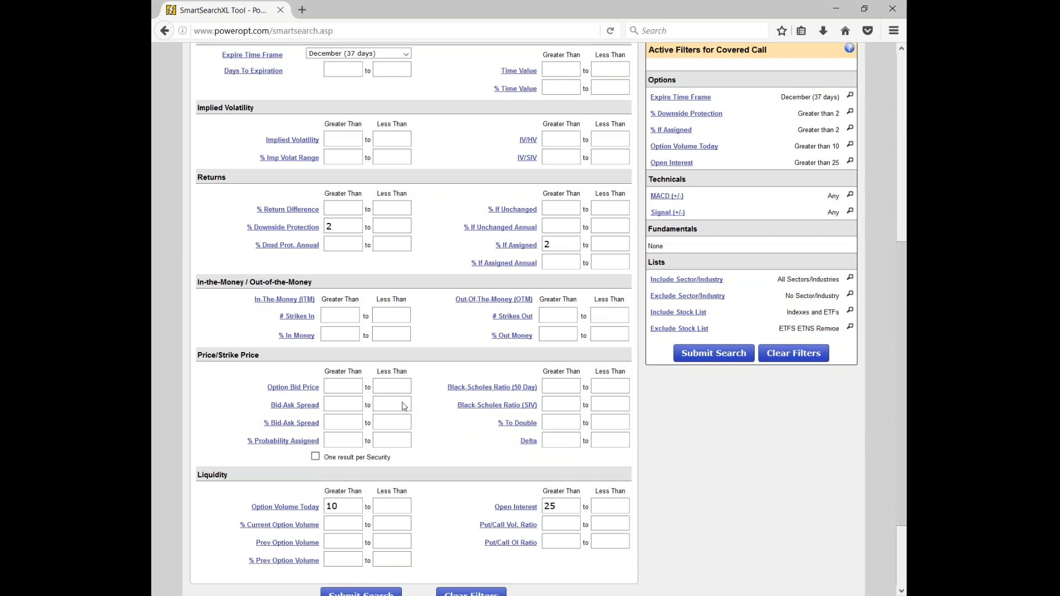
pyautogui.scroll(4, 403, 406)
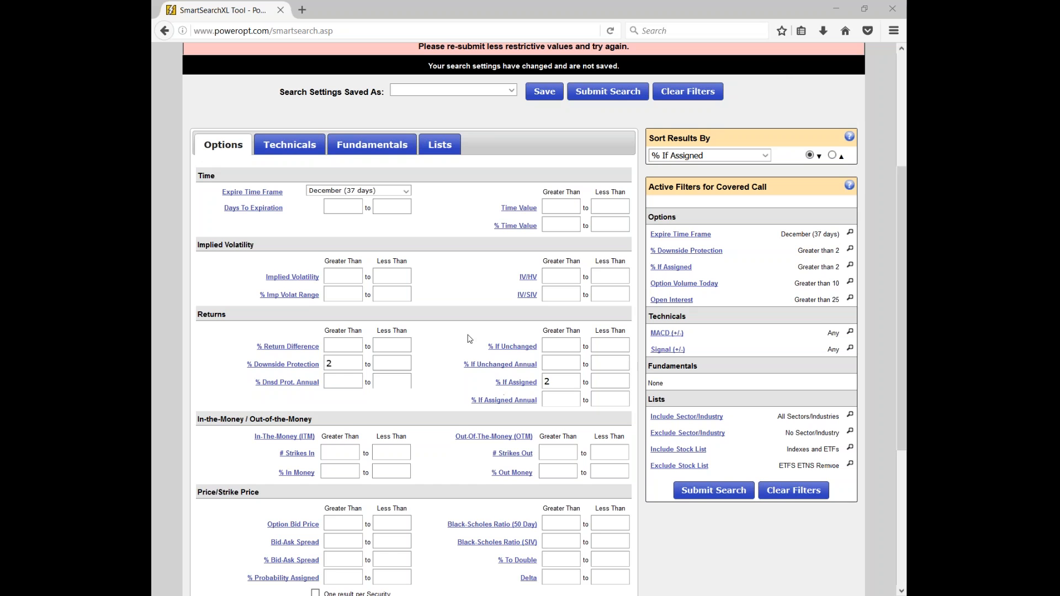
pyautogui.scroll(2, 469, 339)
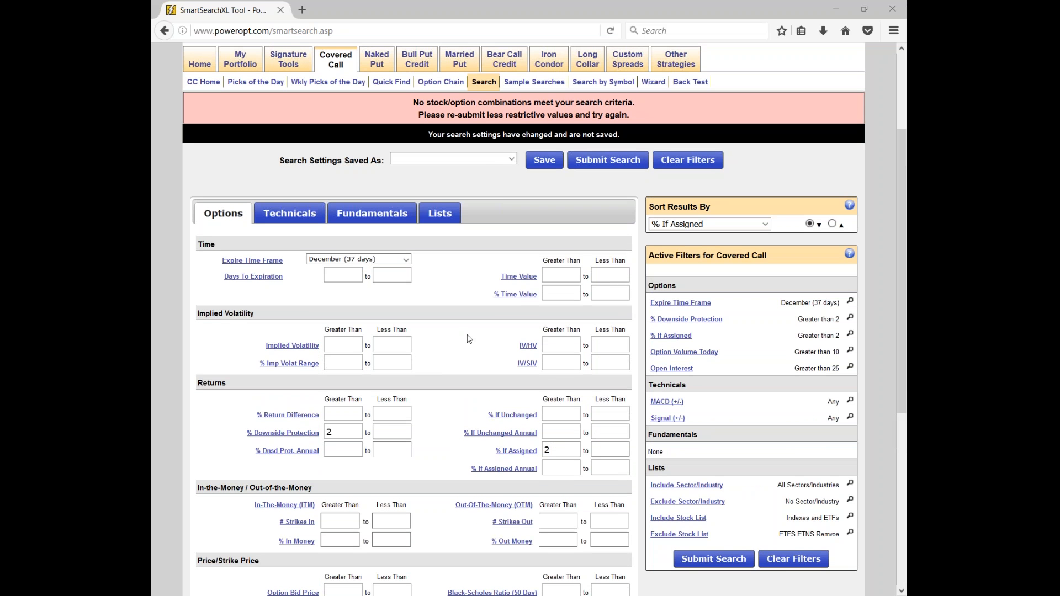
pyautogui.click(349, 435)
pyautogui.press('BackSpace')
pyautogui.write('1')
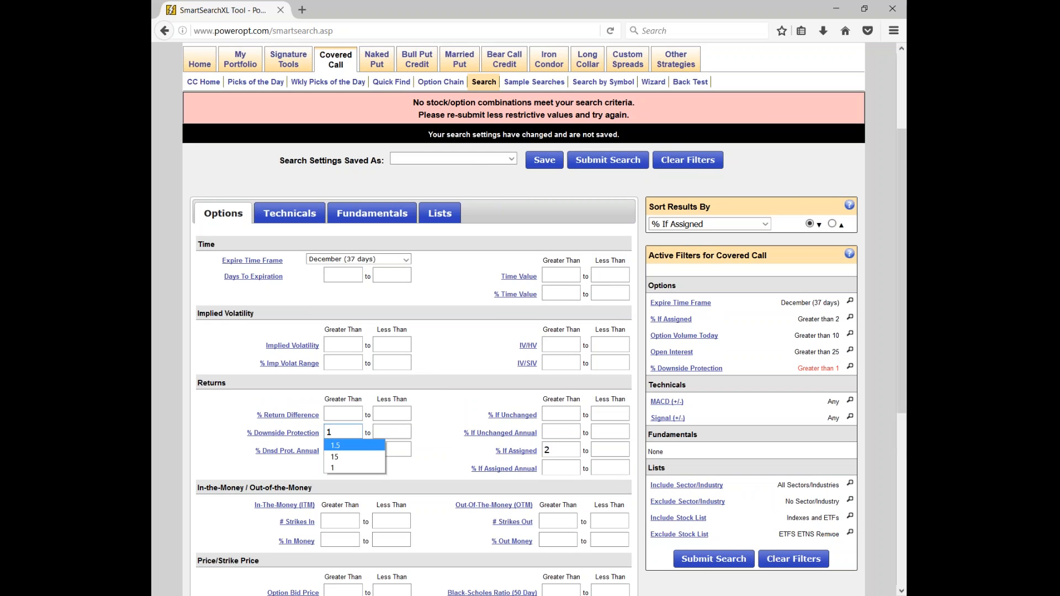
pyautogui.click(559, 452)
pyautogui.write('1')
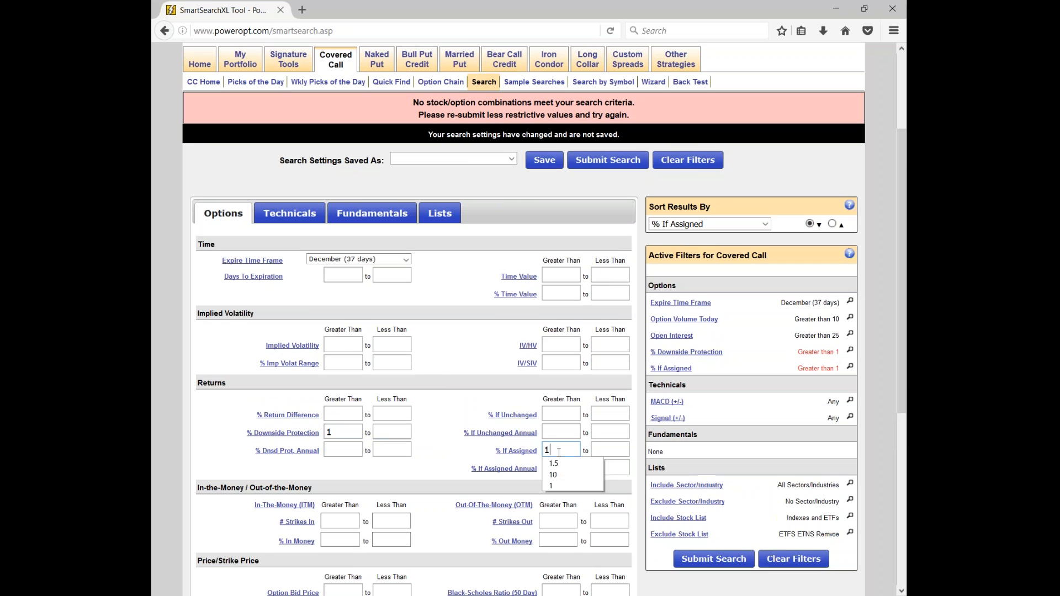
pyautogui.press('Return')
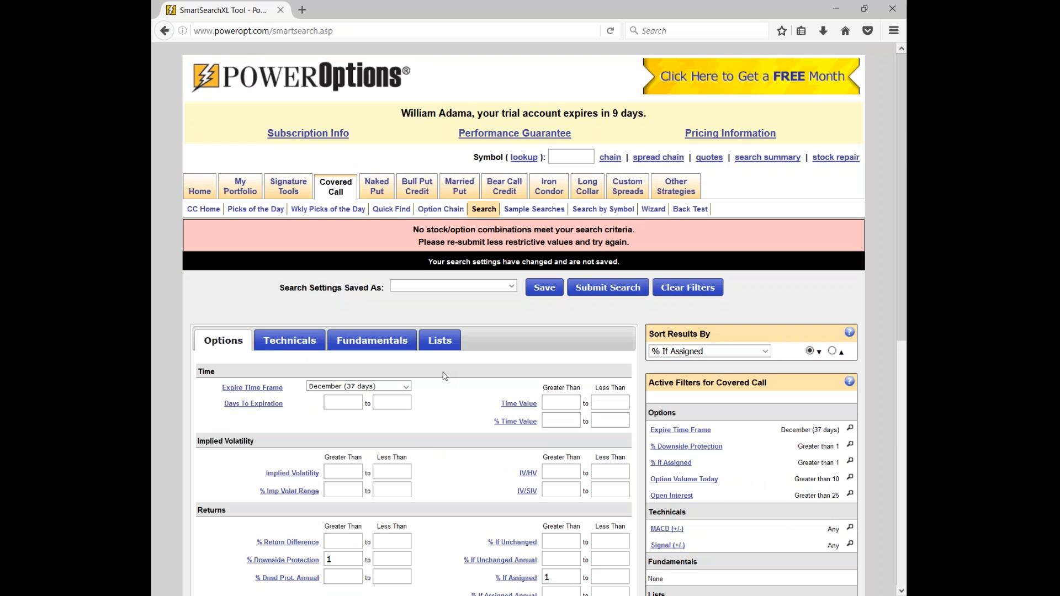
# - Lower the minimum Option Volume Today to 0 and rerun the search
pyautogui.scroll(-7, 445, 375)
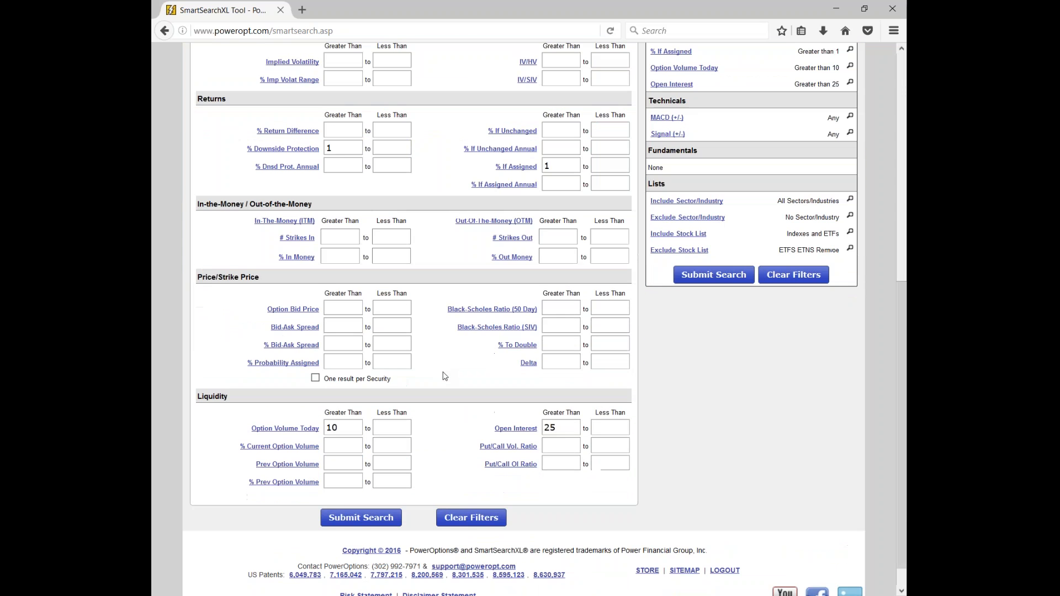
pyautogui.click(356, 433)
pyautogui.press('BackSpace')
pyautogui.press('BackSpace')
pyautogui.write('0')
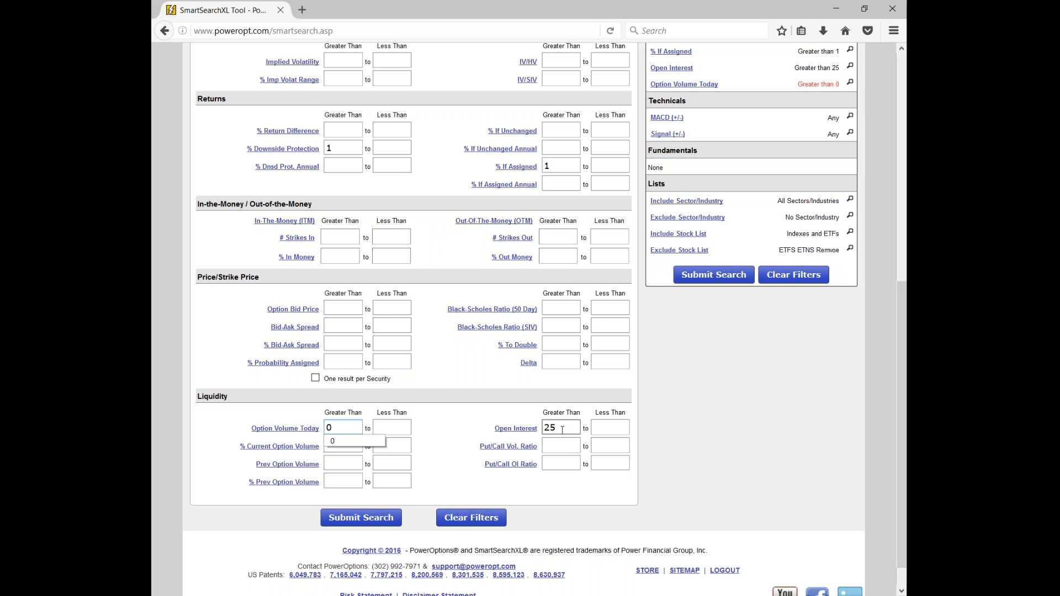
pyautogui.click(383, 522)
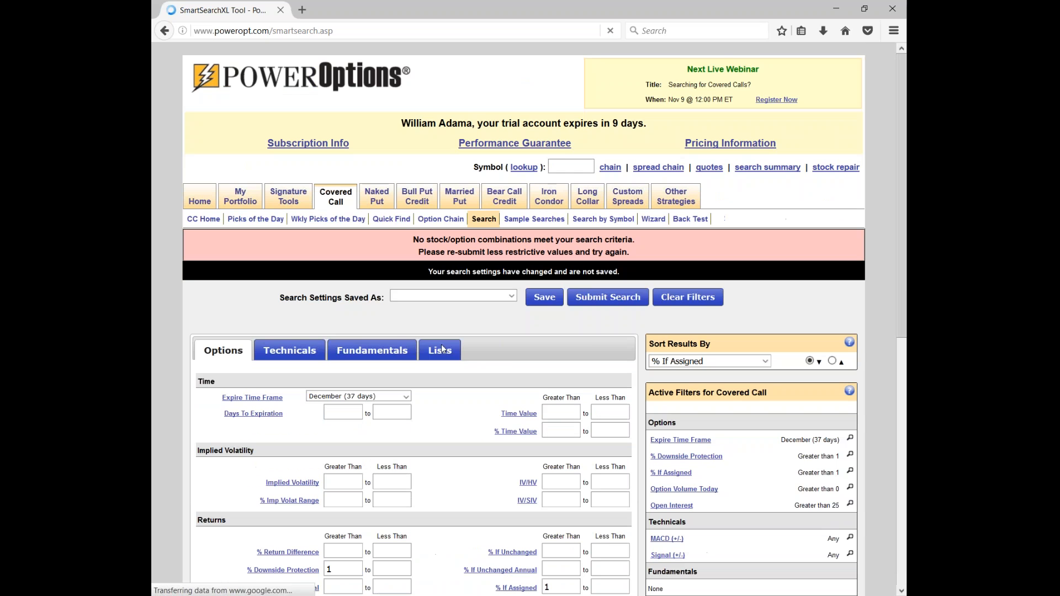
# - Set the Expire Time Frame to All Months with Days To Expiration from 10 to 45, and rerun the search
pyautogui.click(368, 401)
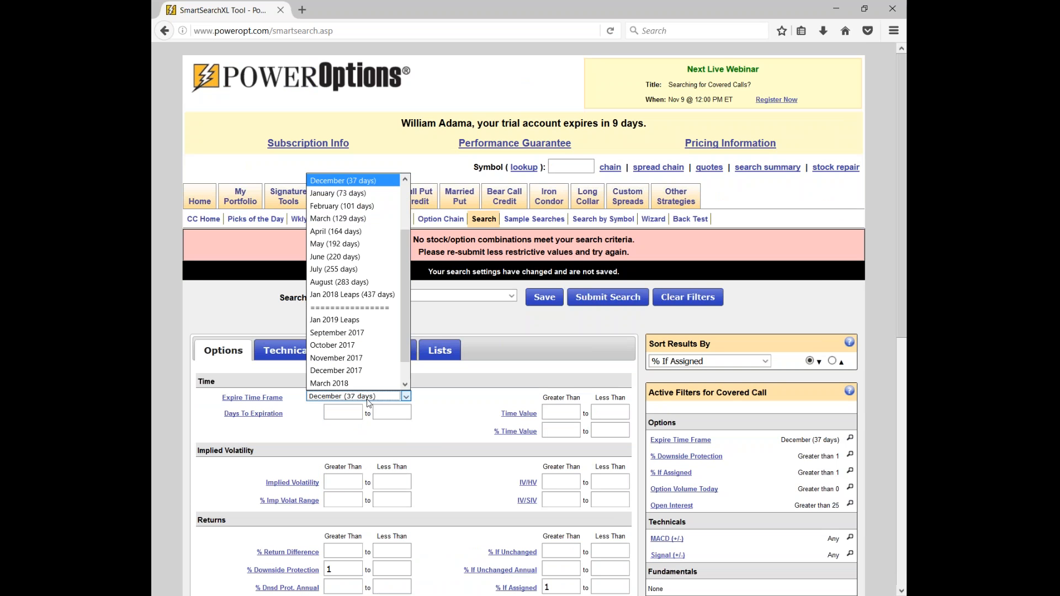
pyautogui.scroll(2, 348, 271)
pyautogui.click(361, 185)
pyautogui.click(326, 412)
pyautogui.write('10')
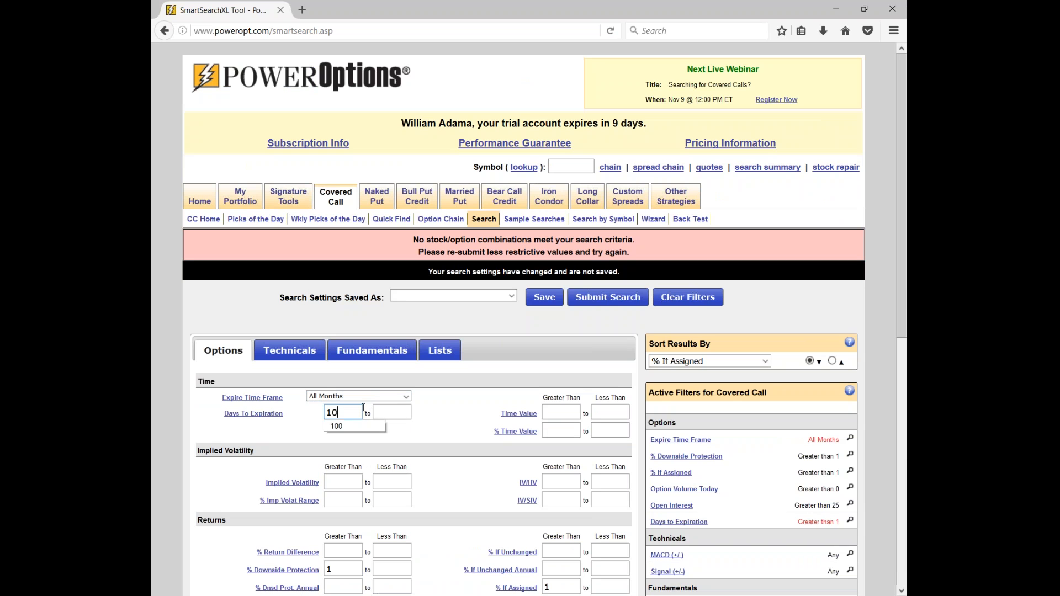
pyautogui.click(404, 411)
pyautogui.write('45')
pyautogui.press('Return')
pyautogui.moveTo(499, 435)
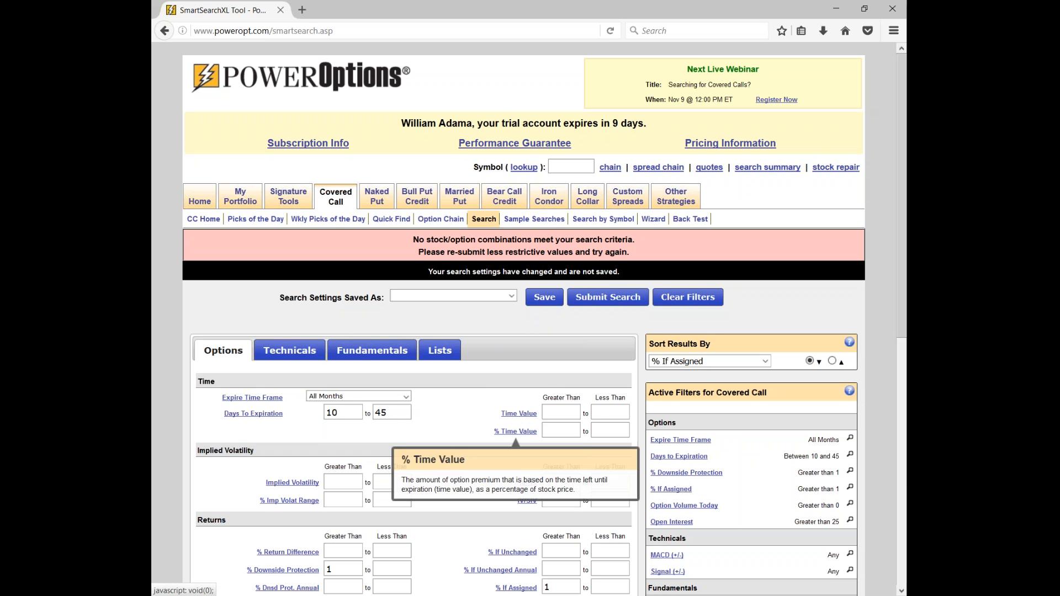
# - Remove Indexes and ETFs from the combined stock list ETFS ETNS Remvoe and save the list
pyautogui.click(440, 350)
pyautogui.click(539, 451)
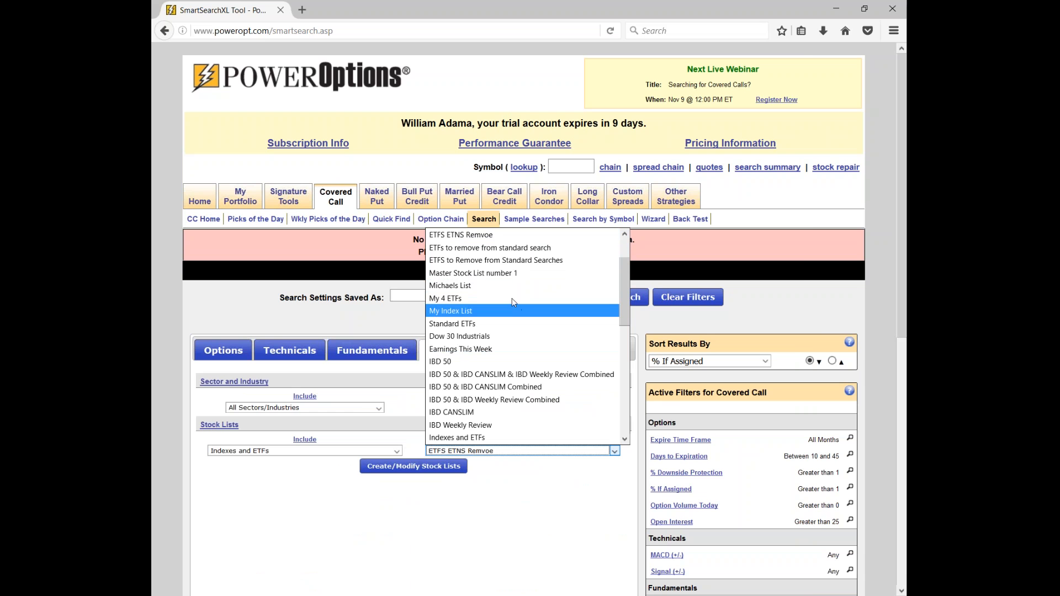
pyautogui.click(420, 467)
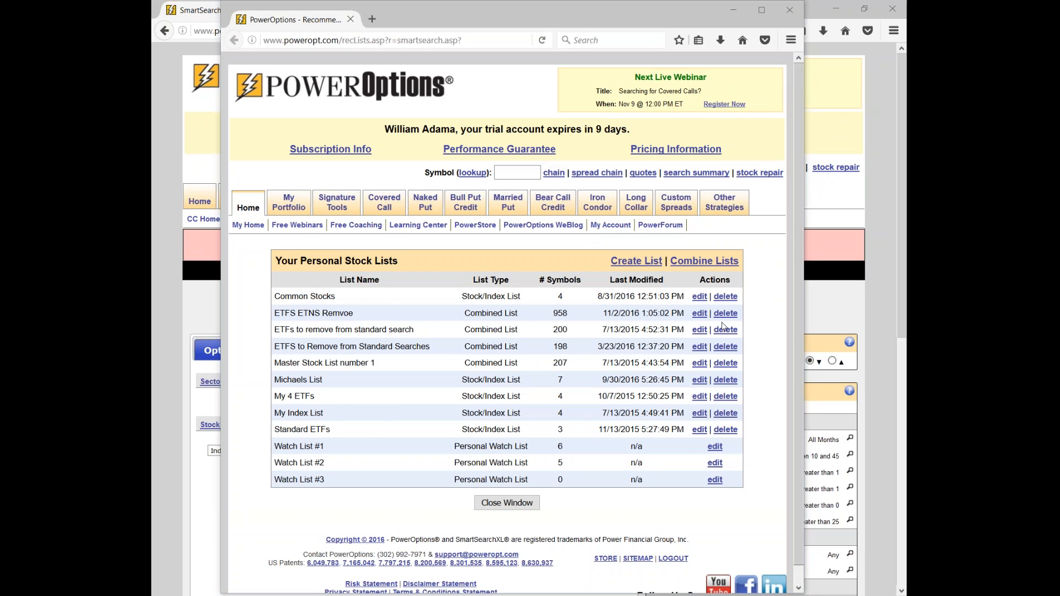
pyautogui.click(699, 314)
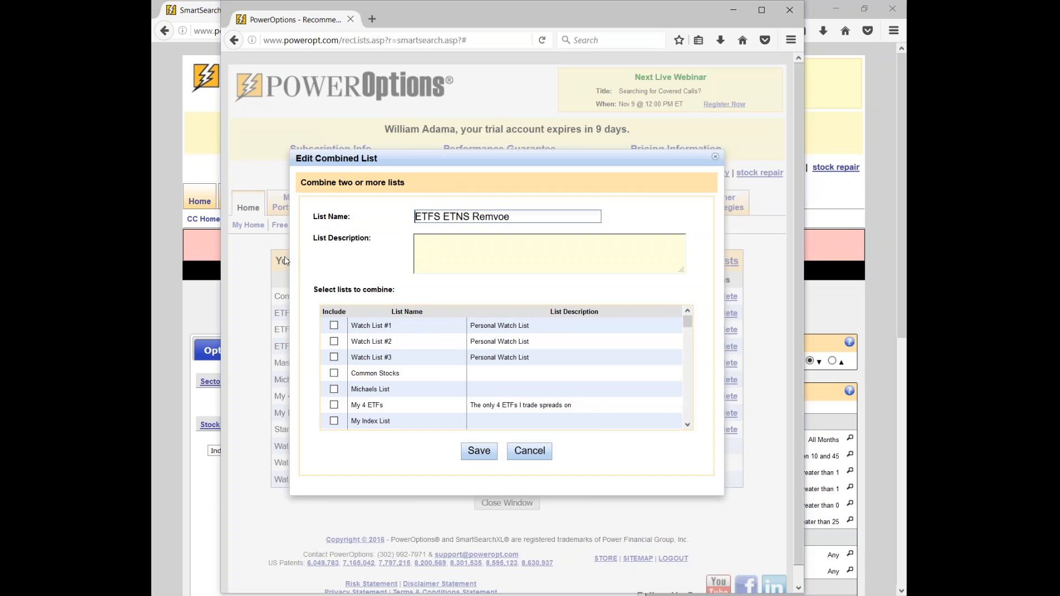
pyautogui.scroll(-1, 340, 380)
pyautogui.scroll(-6, 340, 381)
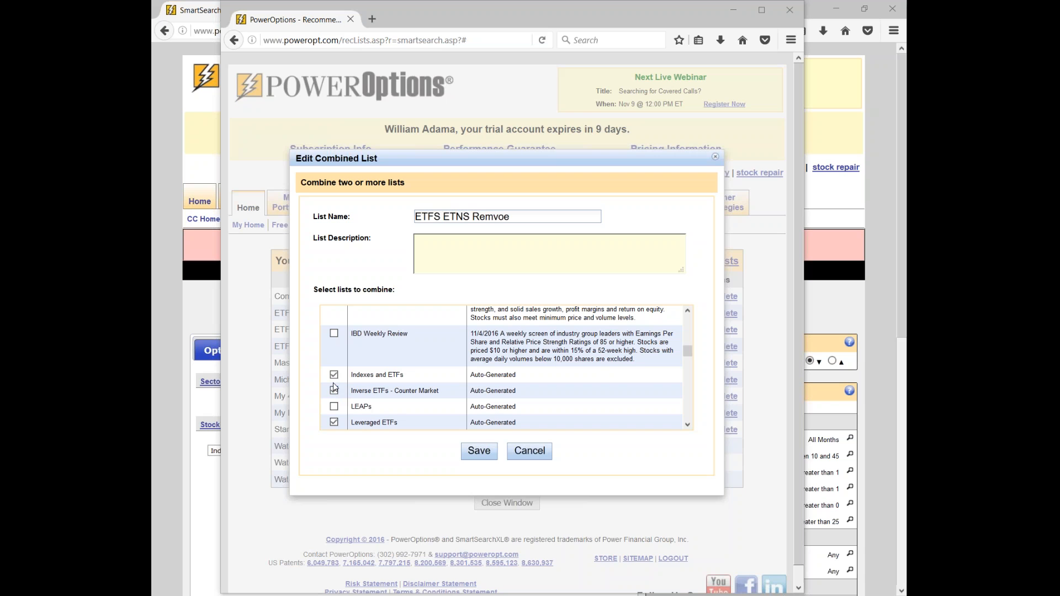
pyautogui.click(334, 375)
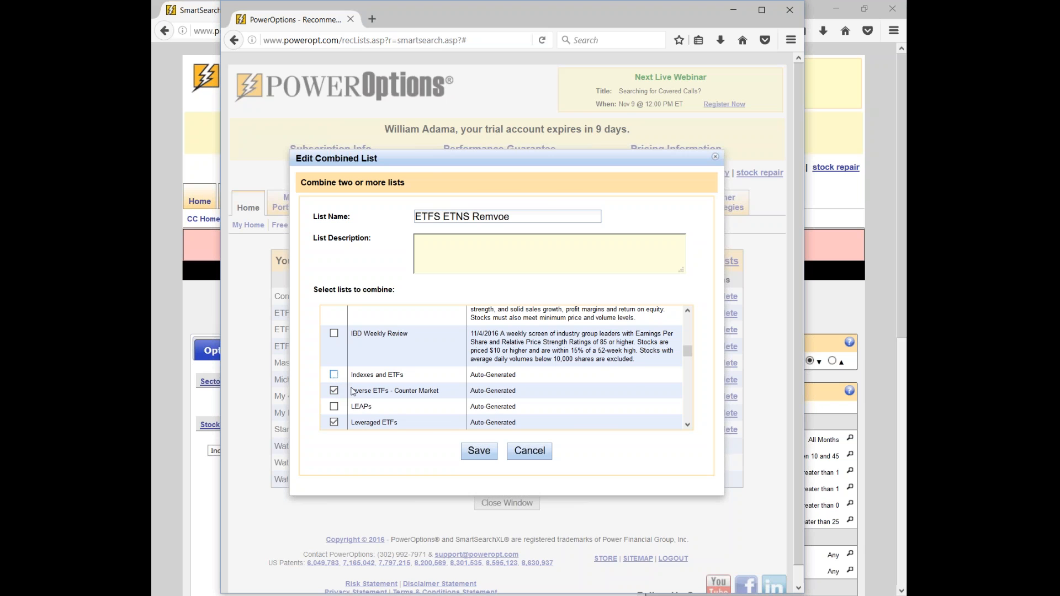
pyautogui.click(471, 452)
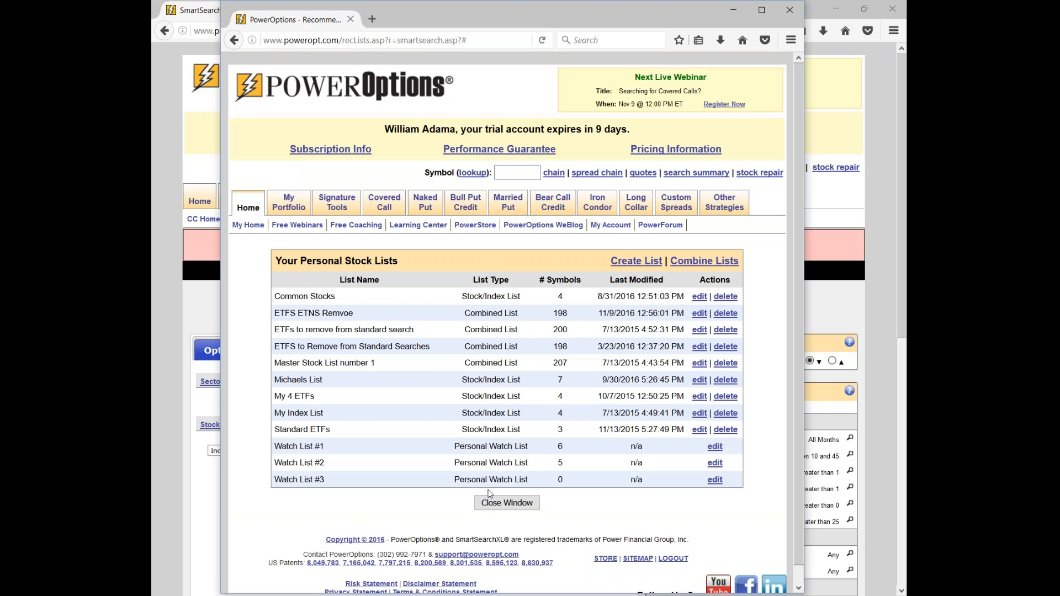
# - Close the personal stock lists window and resend the covered call search with the updated exclusion list
pyautogui.click(495, 503)
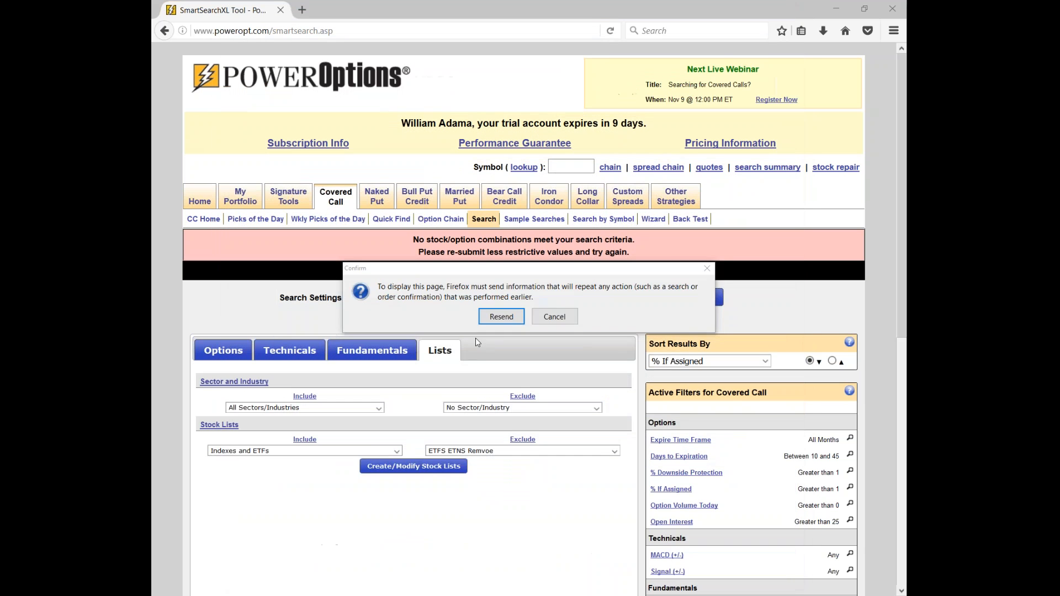
pyautogui.click(504, 315)
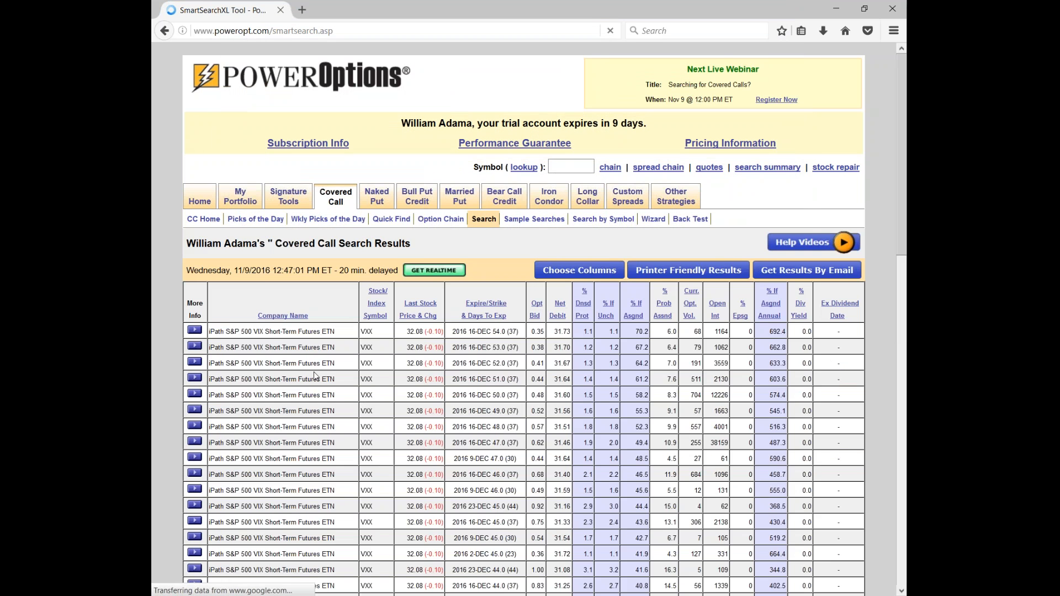
pyautogui.scroll(-6, 313, 375)
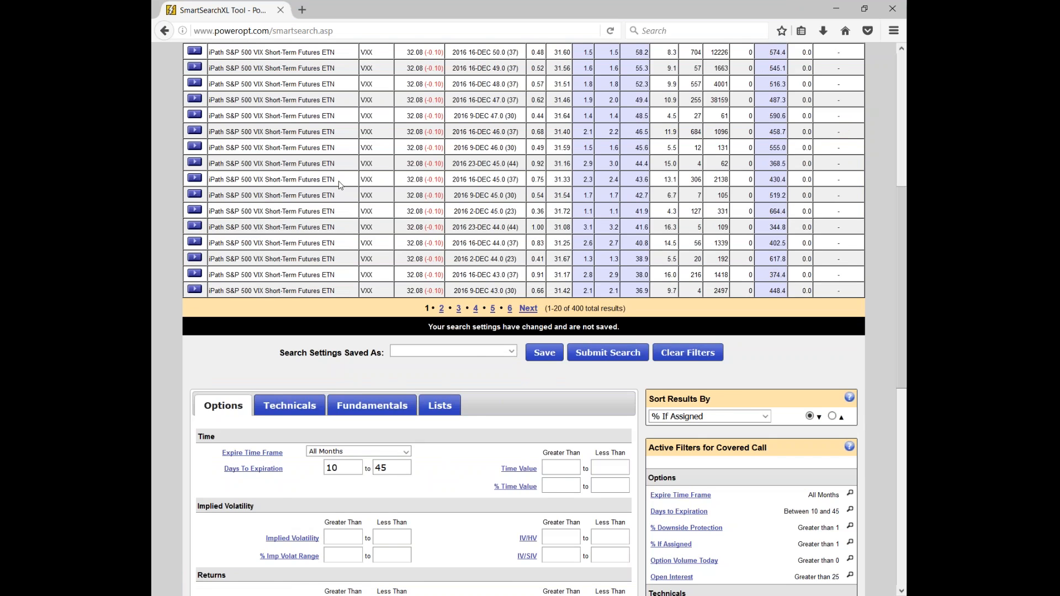
# - Clear both Days To Expiration limits, set the Expire Time Frame to December (37 days), and rerun the search
pyautogui.scroll(-4, 339, 186)
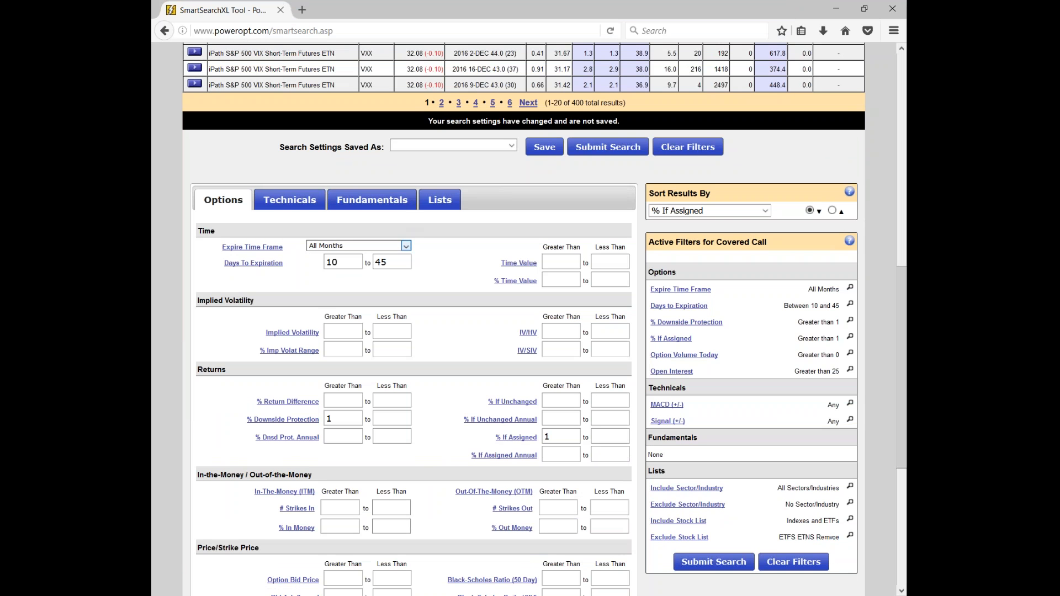
pyautogui.doubleClick(354, 263)
pyautogui.press('BackSpace')
pyautogui.press('Tab')
pyautogui.press('BackSpace')
pyautogui.click(358, 246)
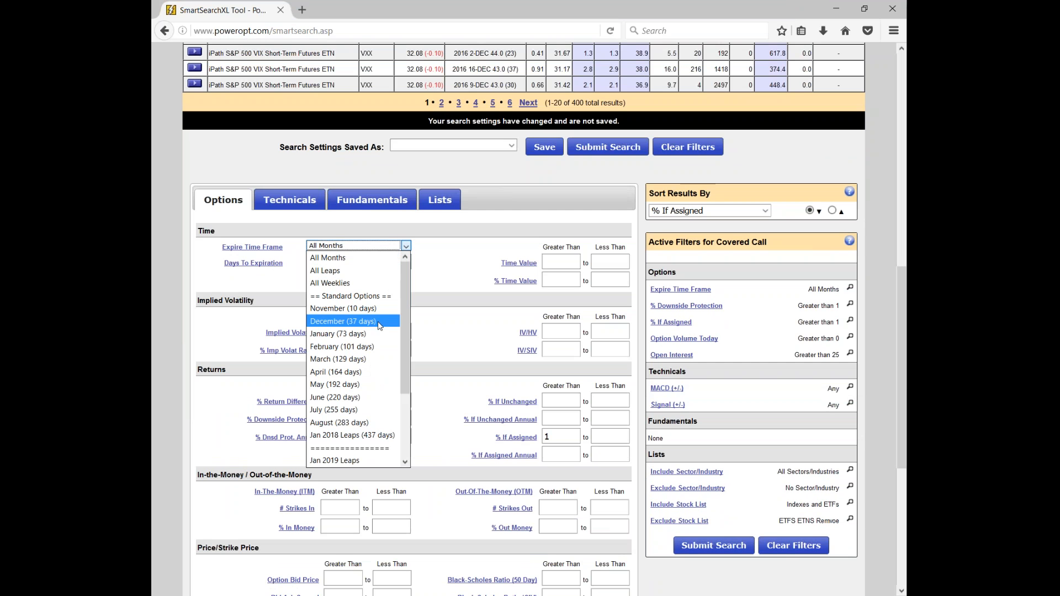
pyautogui.click(342, 319)
pyautogui.click(607, 146)
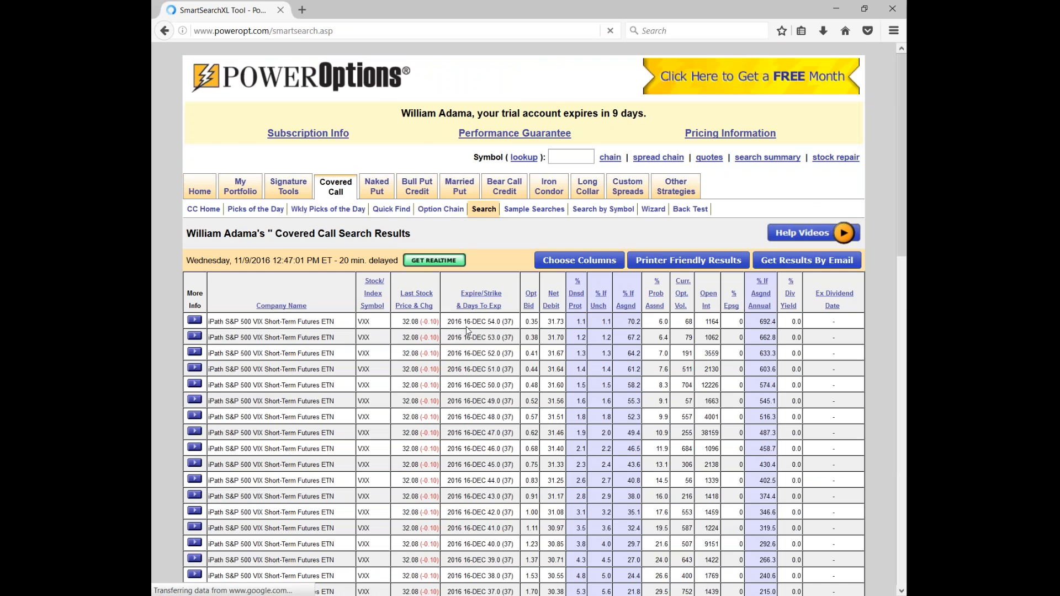
# - Set the minimum % Downside Protection and the minimum % If Assigned to 2
pyautogui.scroll(-5, 467, 330)
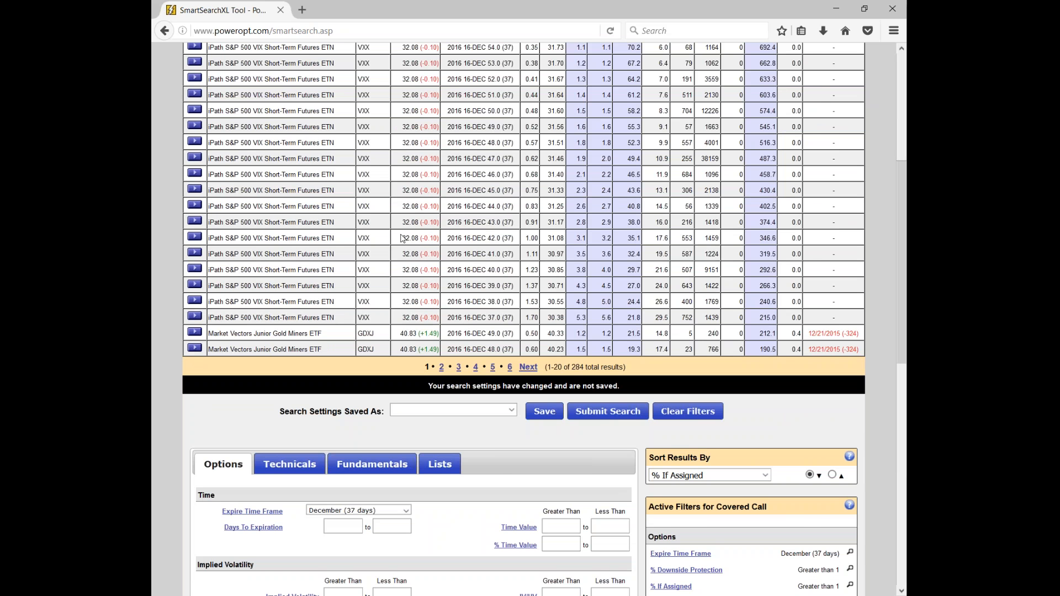
pyautogui.scroll(-1, 378, 193)
pyautogui.doubleClick(365, 265)
pyautogui.scroll(-4, 365, 265)
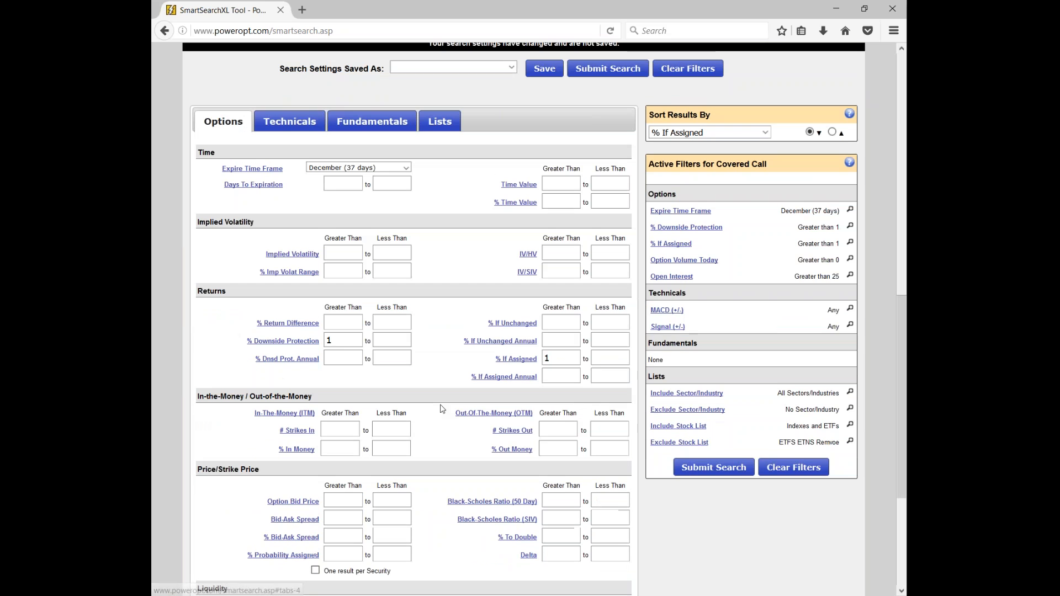
pyautogui.click(343, 344)
pyautogui.write('2')
pyautogui.click(559, 356)
pyautogui.write('2')
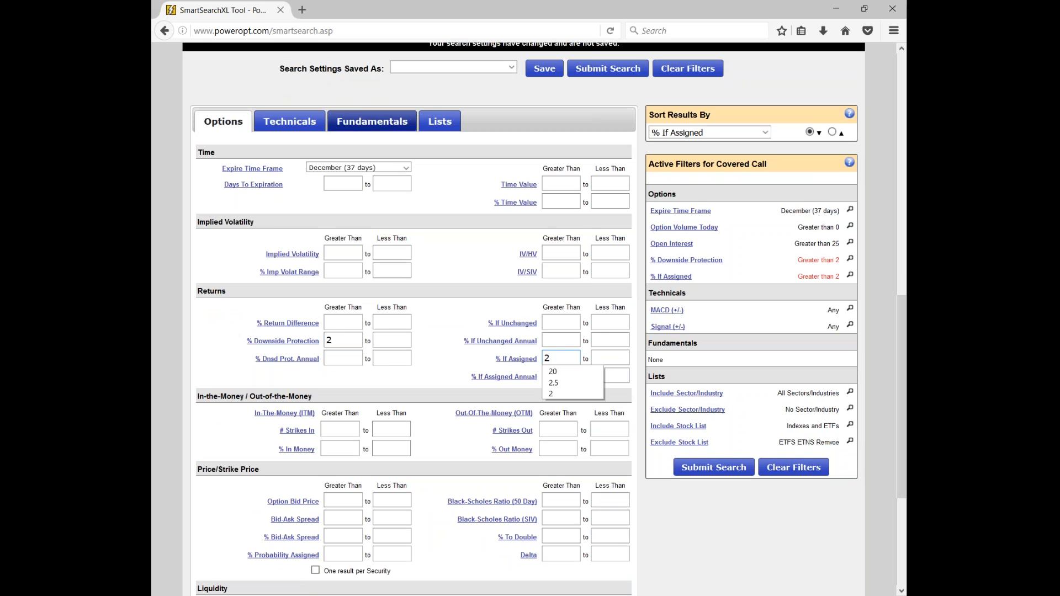
# - Add a Simple Moving Average filter of Stock Price > SMA20, rerun the search, and examine the result count and symbols
pyautogui.click(379, 122)
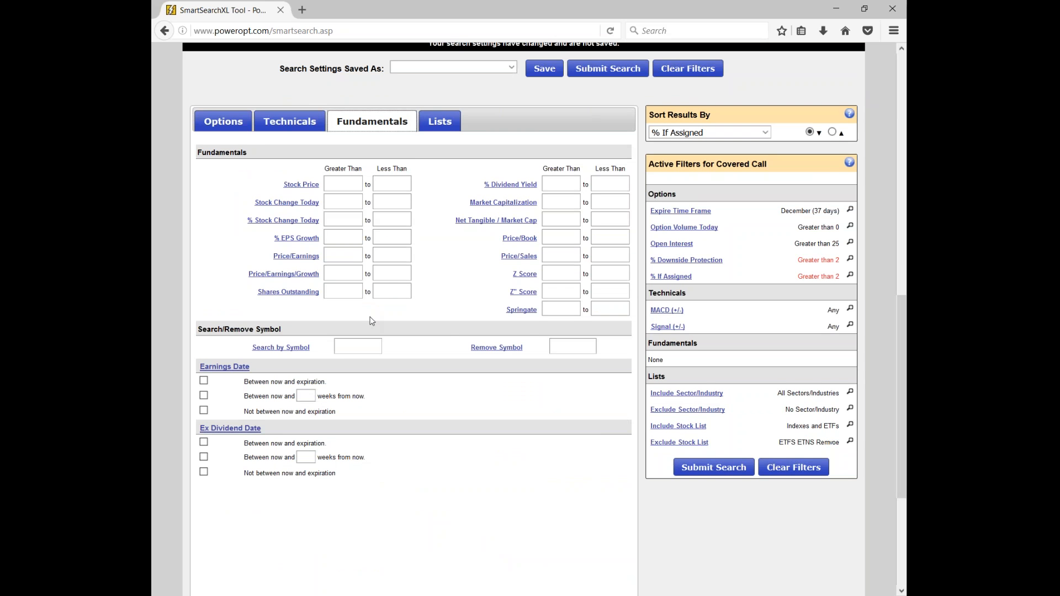
pyautogui.click(290, 121)
pyautogui.click(394, 363)
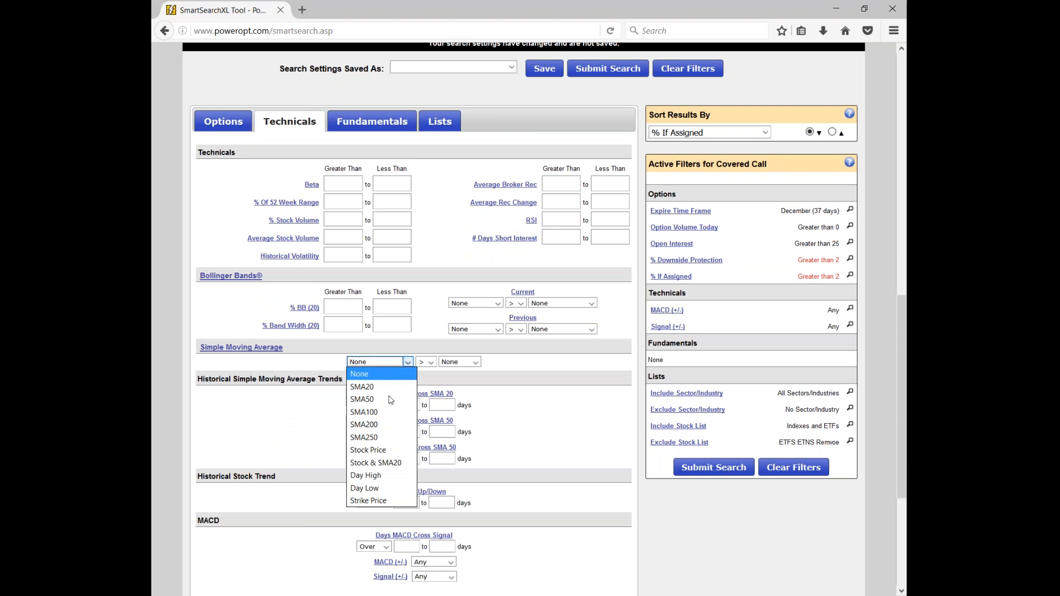
pyautogui.click(391, 451)
pyautogui.click(458, 365)
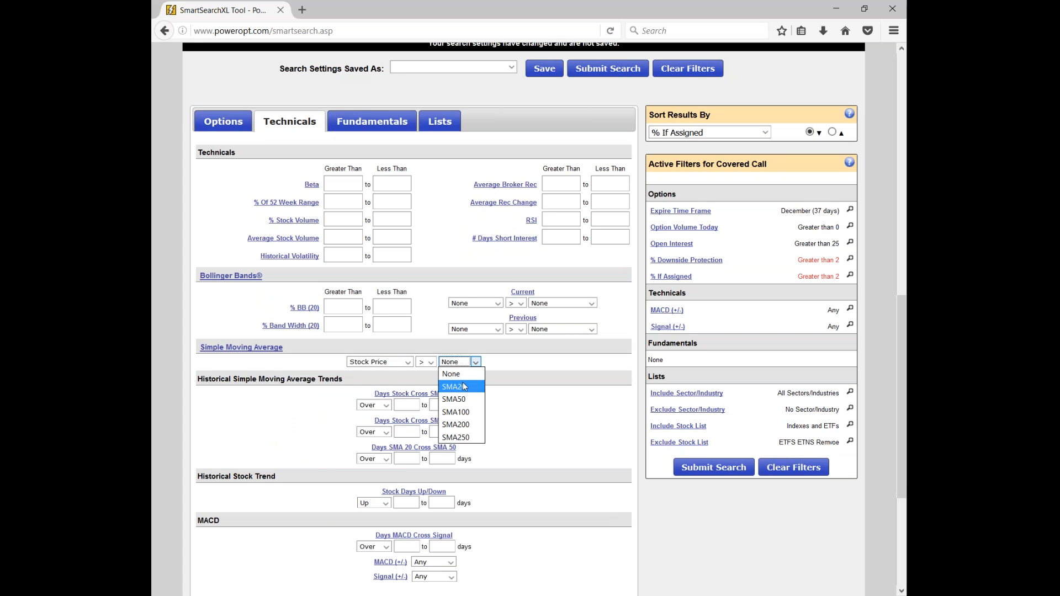
pyautogui.click(455, 387)
pyautogui.click(630, 71)
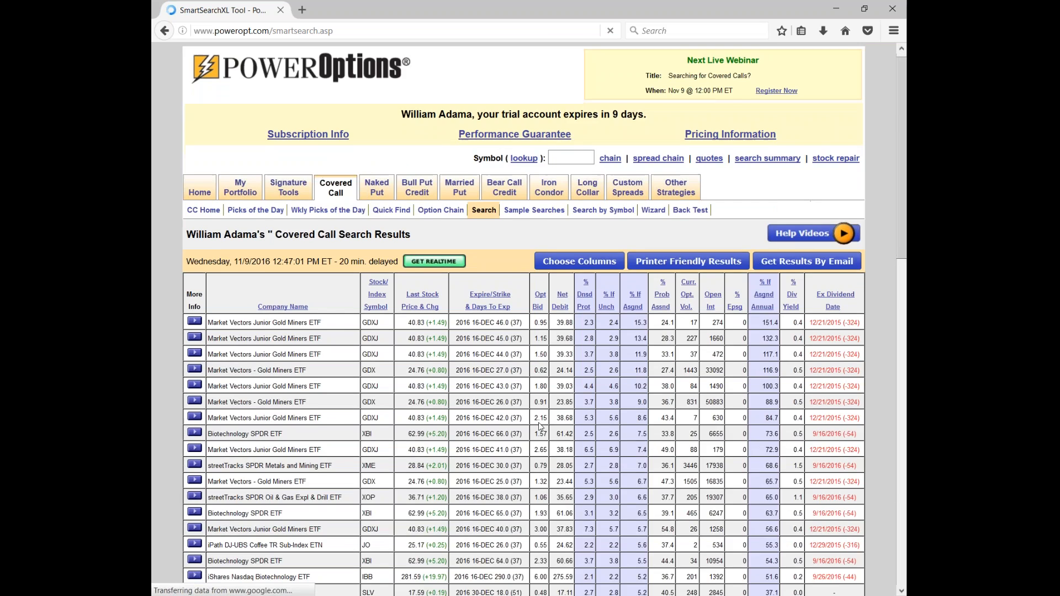
pyautogui.scroll(-3, 540, 425)
pyautogui.moveTo(548, 445); pyautogui.dragTo(598, 445)
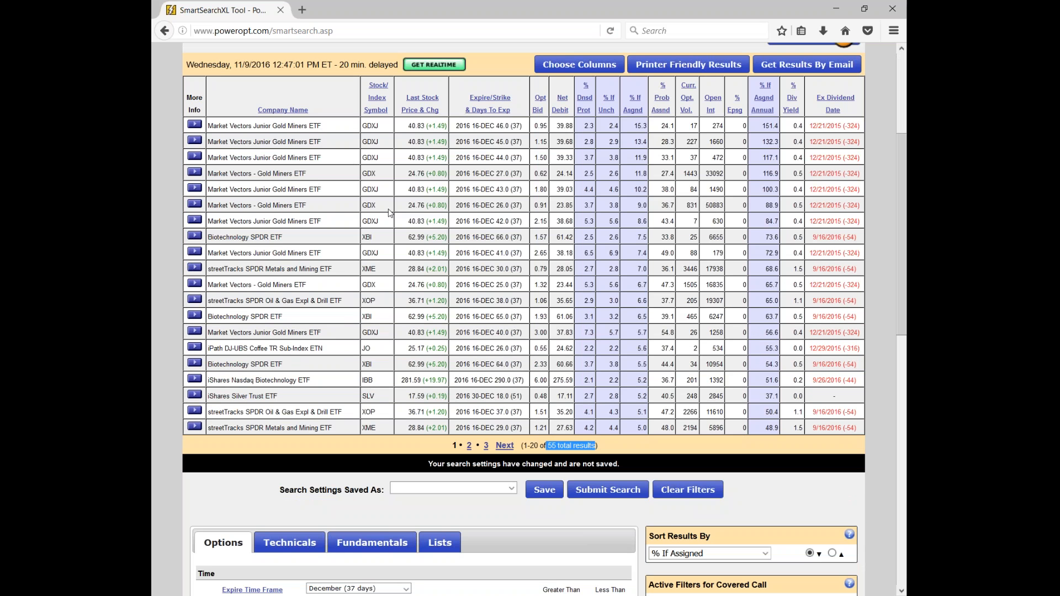
pyautogui.doubleClick(366, 238)
pyautogui.doubleClick(368, 349)
# - Restrict the search to the symbol SPY and rerun it
pyautogui.scroll(-4, 386, 385)
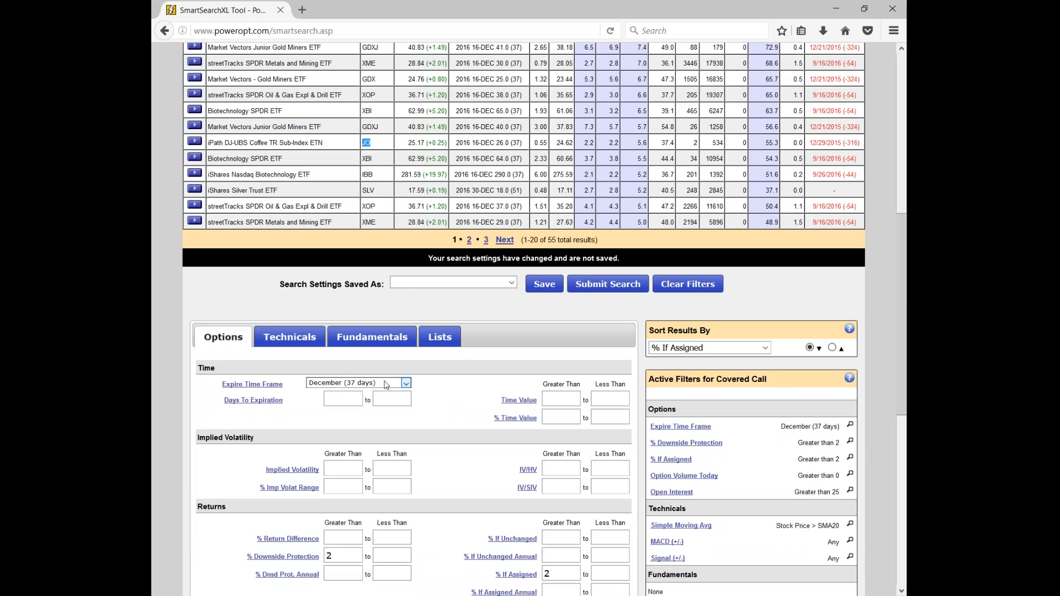
pyautogui.scroll(-3, 387, 385)
pyautogui.click(330, 419)
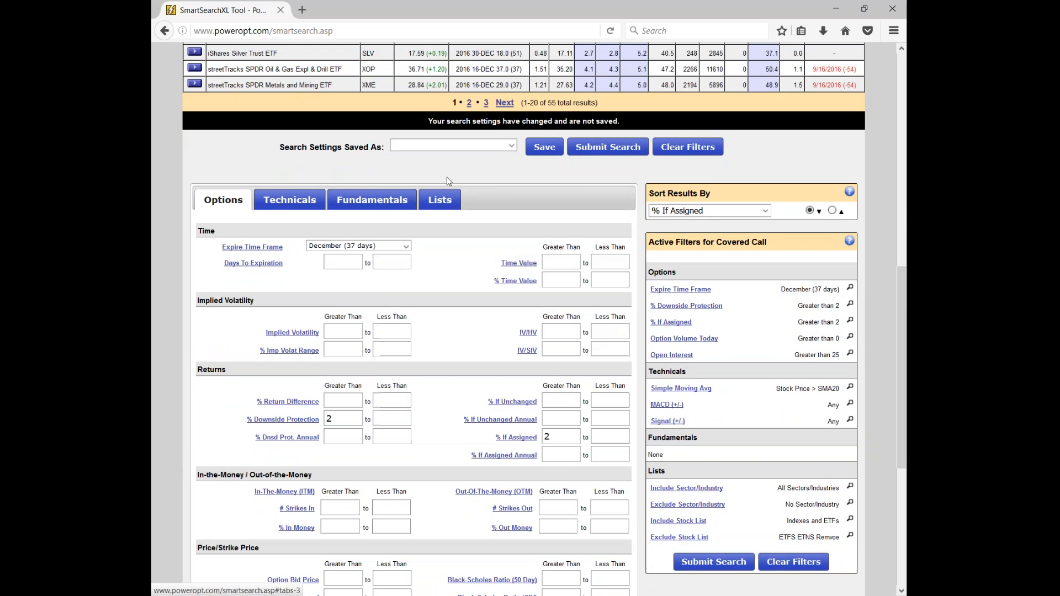
pyautogui.click(390, 206)
pyautogui.click(360, 421)
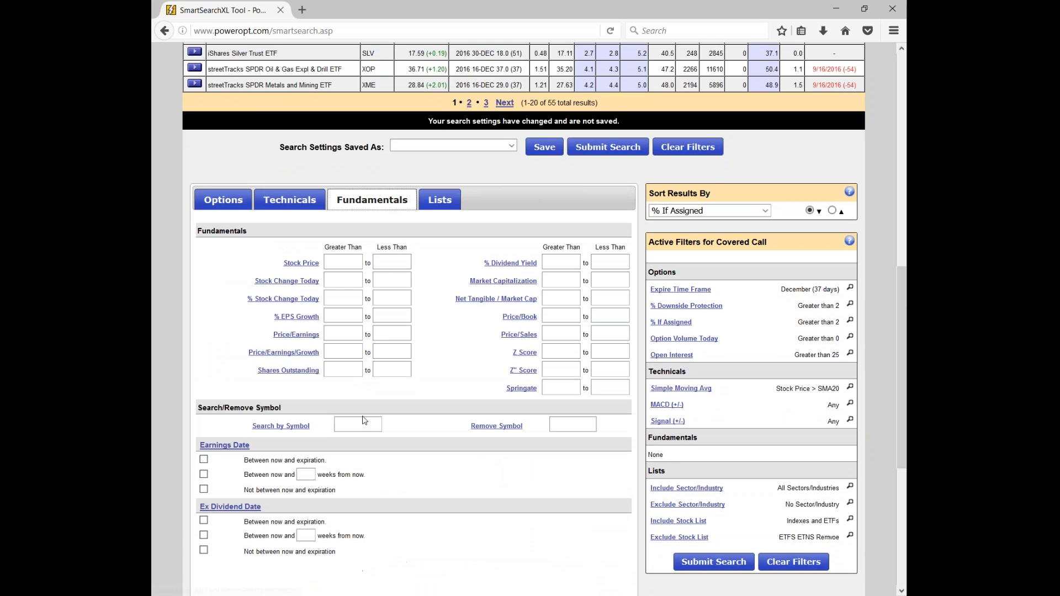
pyautogui.write('SPY')
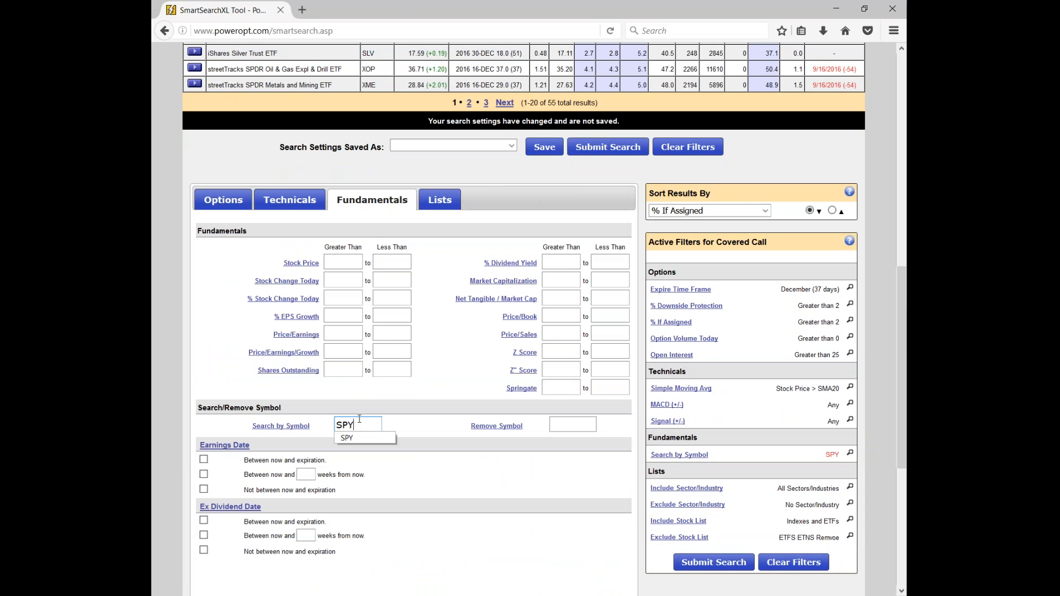
pyautogui.click(602, 150)
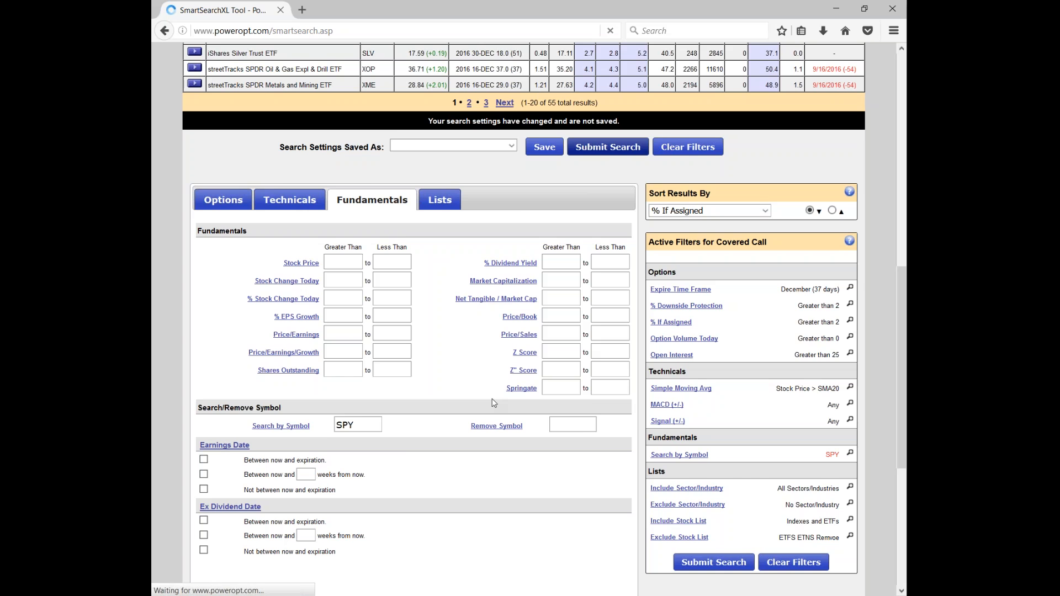
# - Set the minimum % Downside Protection and the minimum % If Assigned to 1 for the SPY search, and rerun it
pyautogui.scroll(-3, 494, 403)
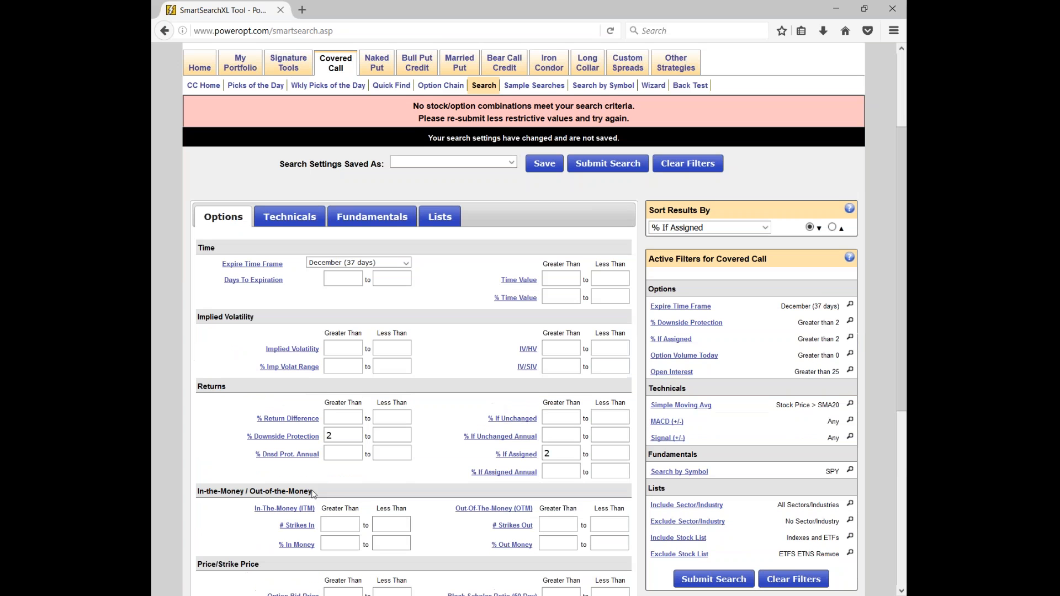
pyautogui.doubleClick(334, 432)
pyautogui.press('BackSpace')
pyautogui.write('1')
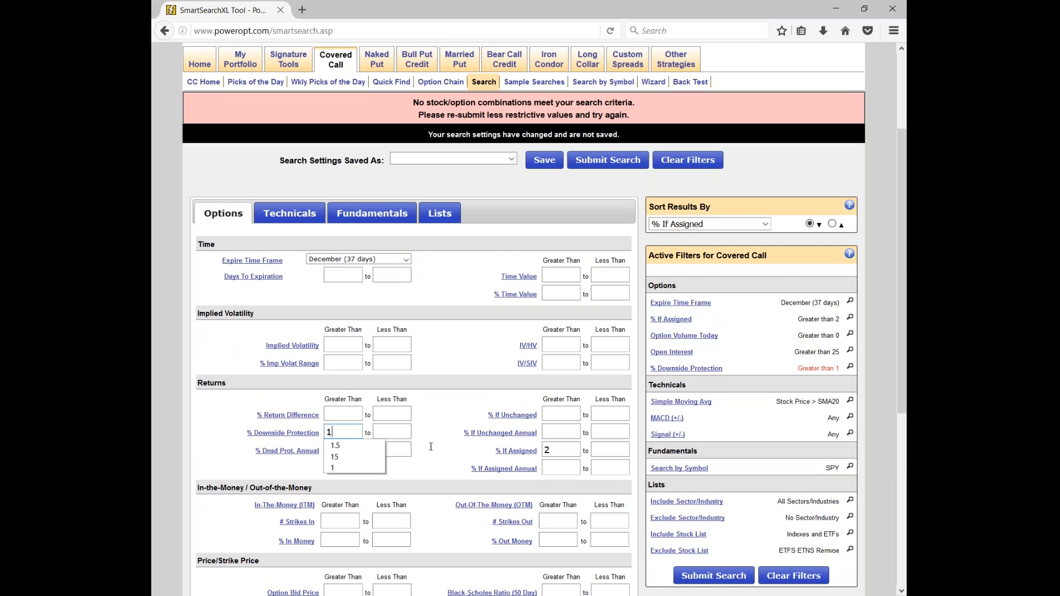
pyautogui.doubleClick(550, 450)
pyautogui.press('BackSpace')
pyautogui.write('1')
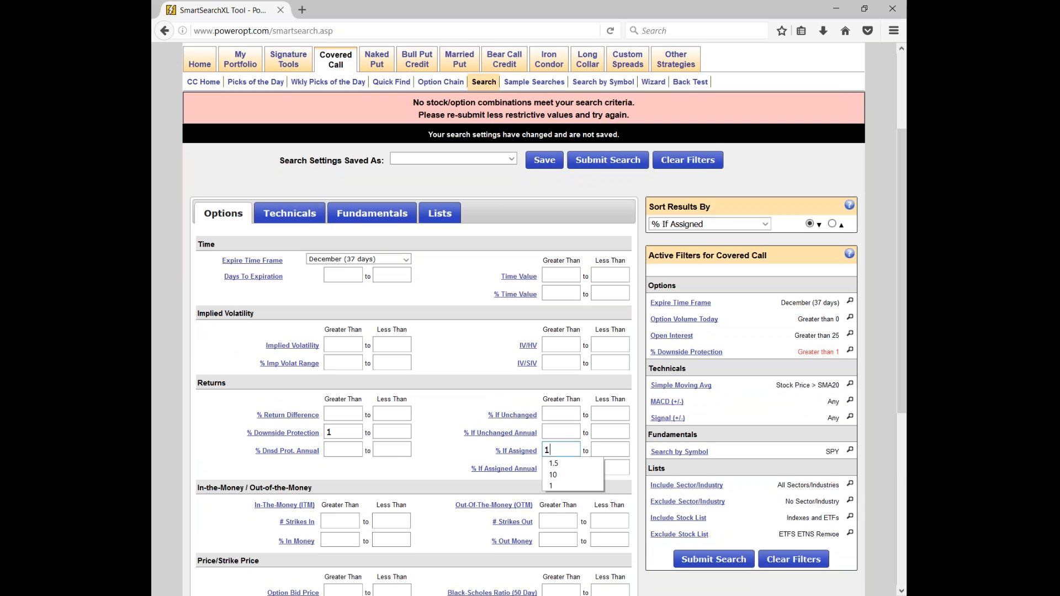
pyautogui.click(589, 170)
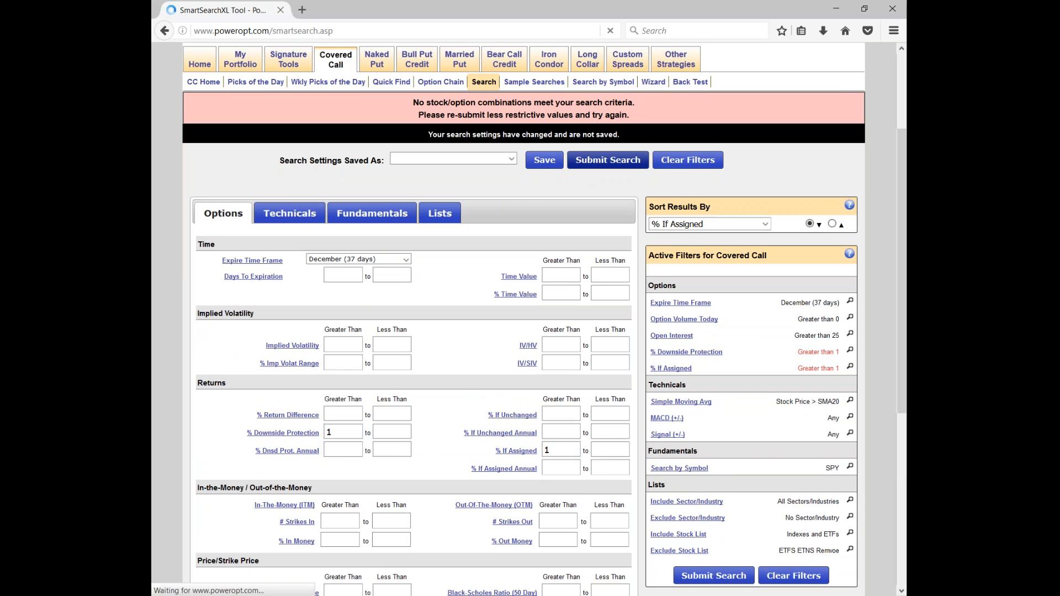
# - Examine the % Downside Protection and % If Assigned returns of the SPY covered calls in the results
pyautogui.scroll(-3, 588, 169)
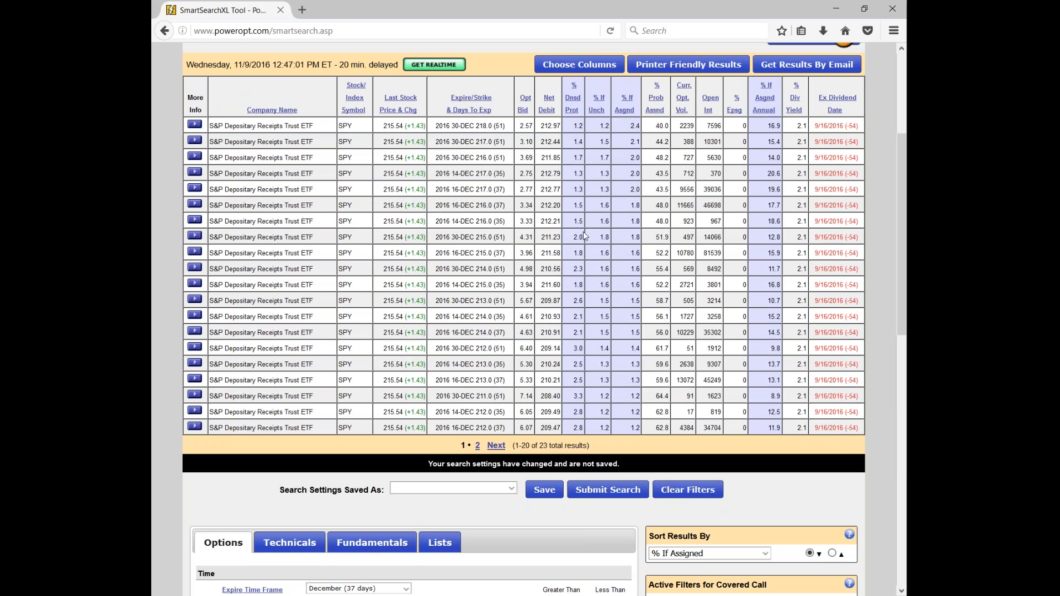
pyautogui.moveTo(572, 317); pyautogui.dragTo(616, 316)
pyautogui.doubleClick(576, 205)
pyautogui.doubleClick(633, 206)
pyautogui.doubleClick(634, 189)
# - Review the search's return and liquidity minimums and its SPY symbol filter
pyautogui.scroll(-6, 406, 419)
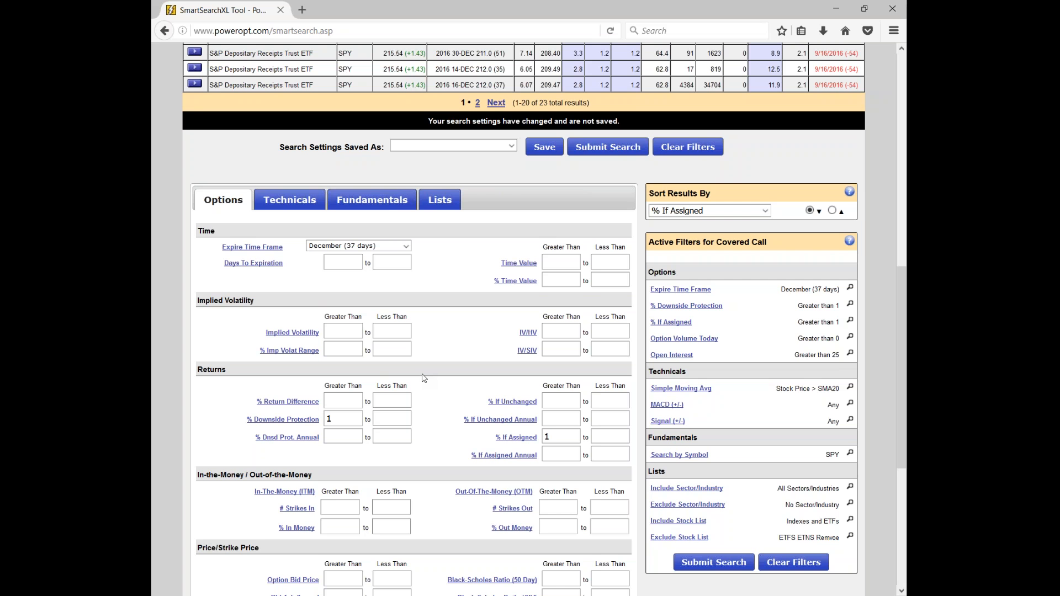
pyautogui.scroll(-2, 424, 378)
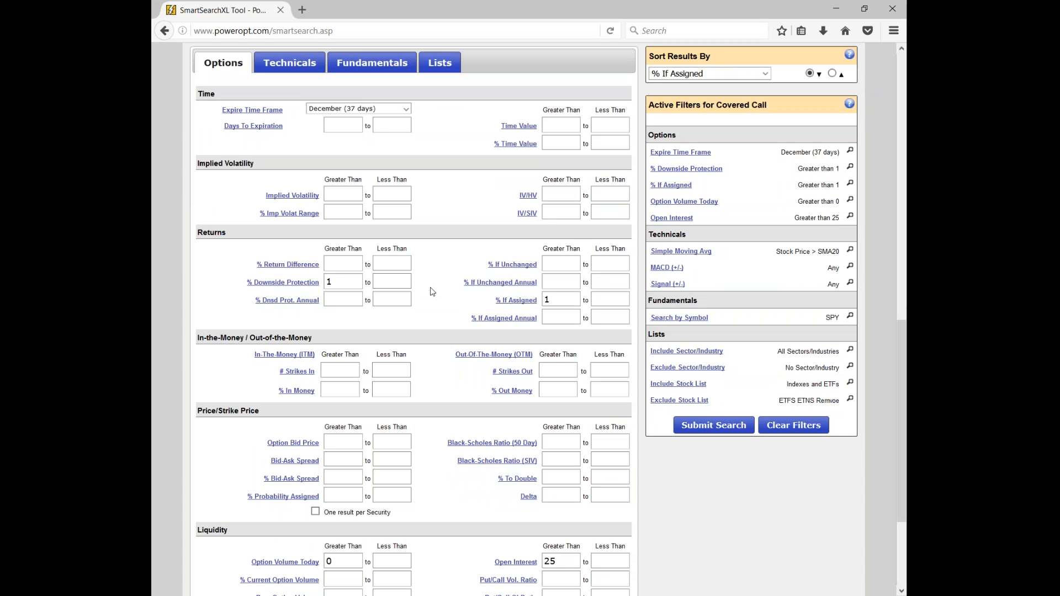
pyautogui.click(344, 282)
pyautogui.scroll(-2, 351, 303)
pyautogui.click(343, 424)
pyautogui.click(563, 424)
pyautogui.scroll(2, 462, 438)
pyautogui.click(553, 302)
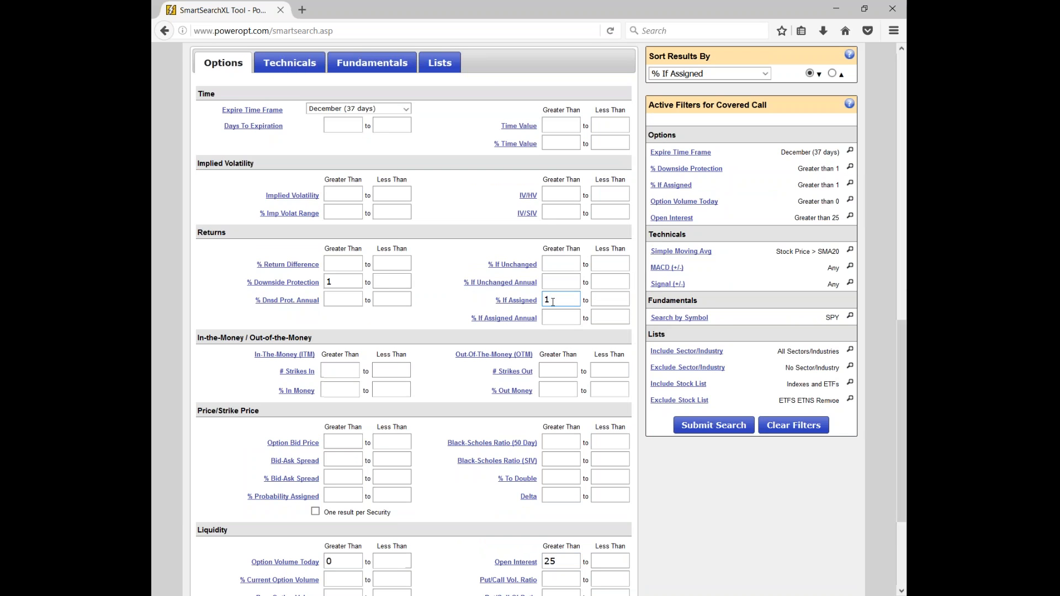
pyautogui.click(338, 283)
pyautogui.click(373, 63)
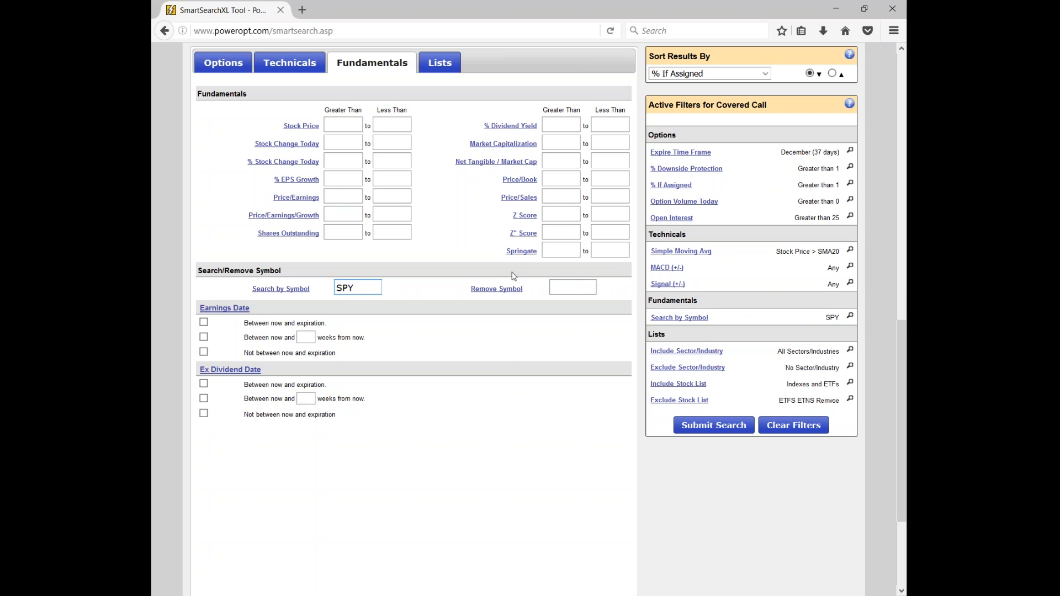
pyautogui.scroll(3, 514, 276)
pyautogui.click(228, 202)
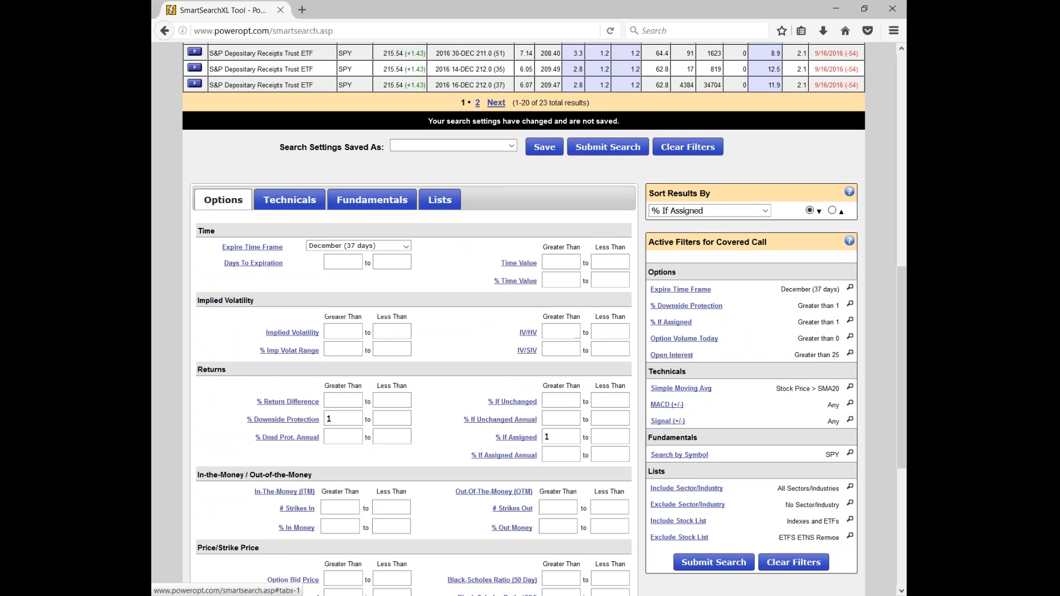
# - Clear all search filters and set the expiration time frame to December (37 days)
pyautogui.click(688, 147)
pyautogui.click(405, 245)
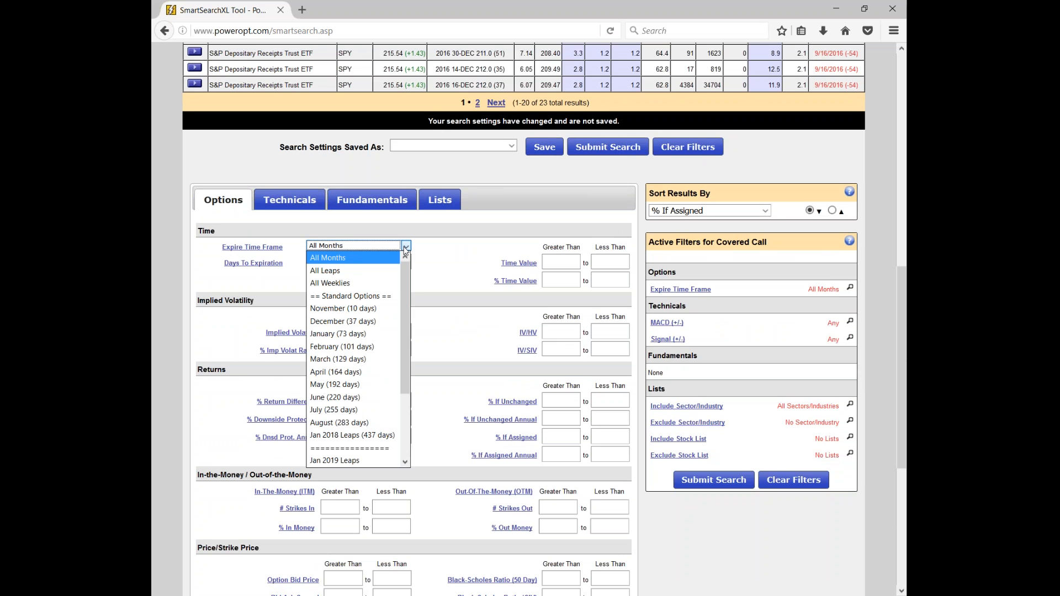
pyautogui.click(376, 329)
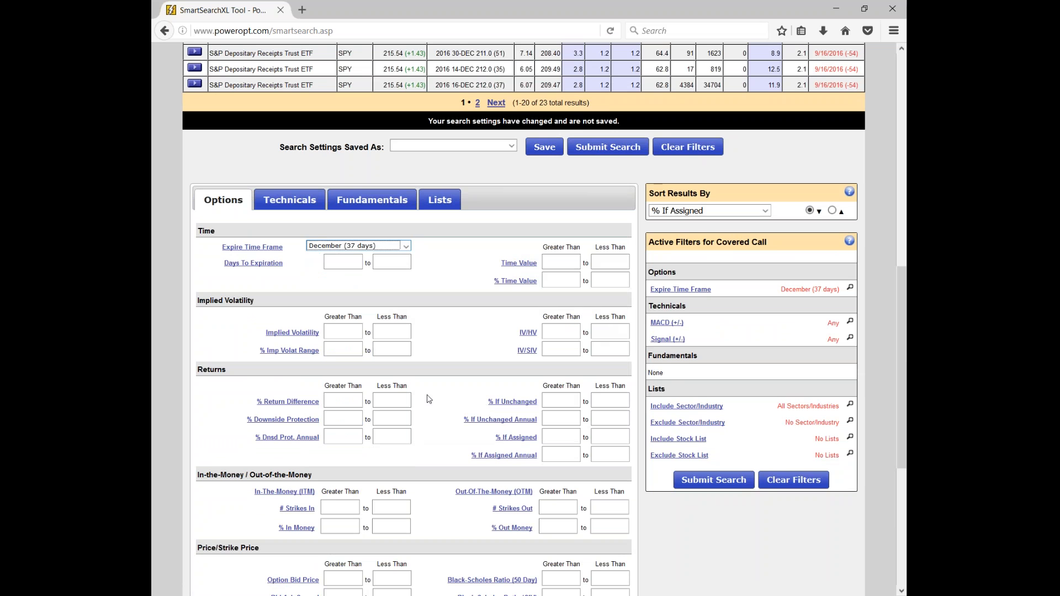
# - Set the minimum % Downside Protection and the minimum % If Assigned to 2
pyautogui.click(359, 421)
pyautogui.write('2')
pyautogui.click(556, 437)
pyautogui.write('2')
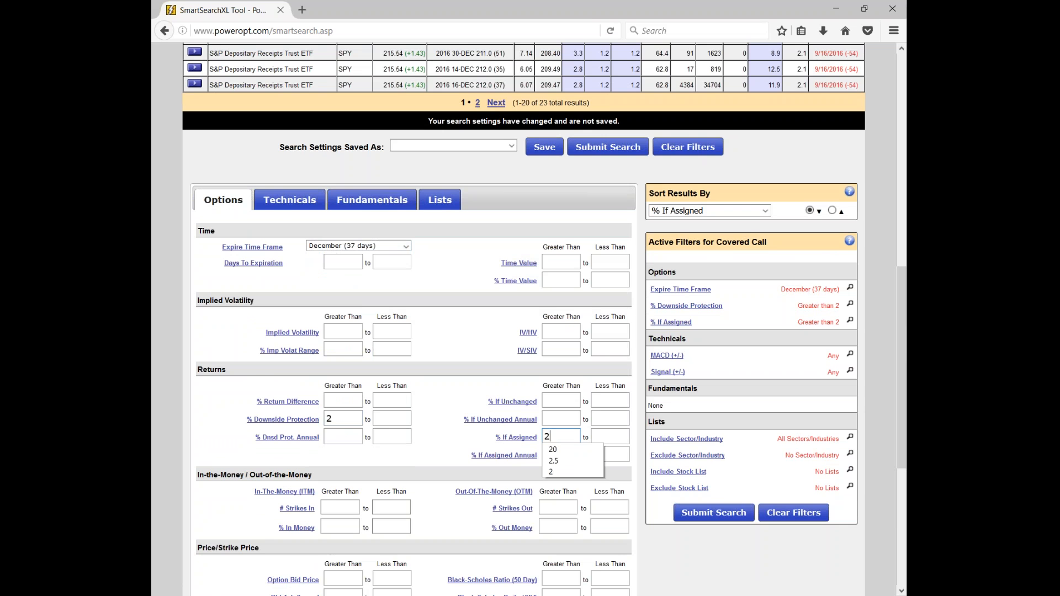
# - Require a % Dividend Yield greater than 2.5 and run the covered call search
pyautogui.click(372, 200)
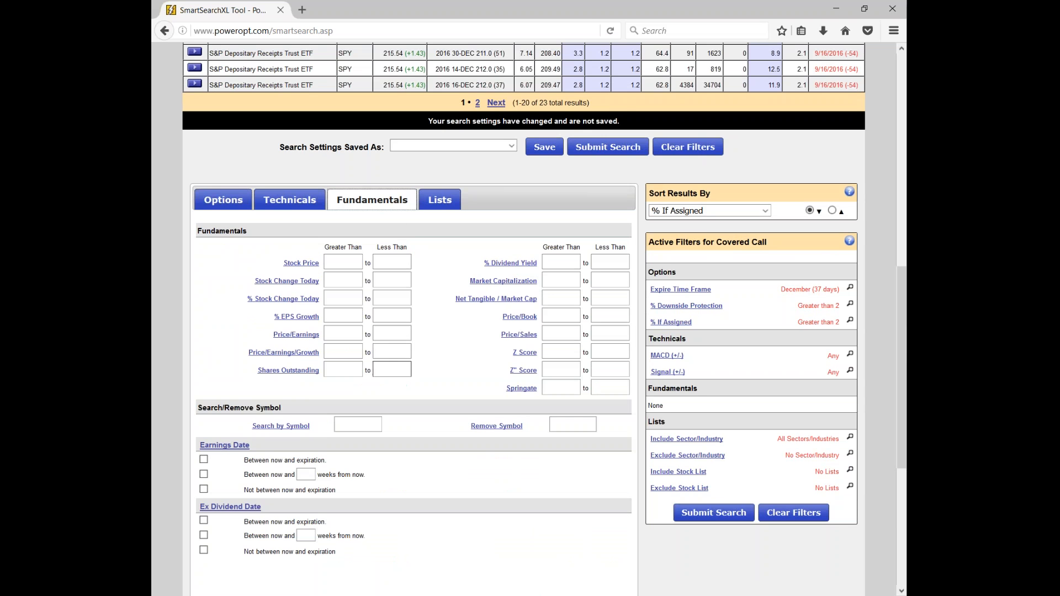
pyautogui.click(556, 263)
pyautogui.write('2.5')
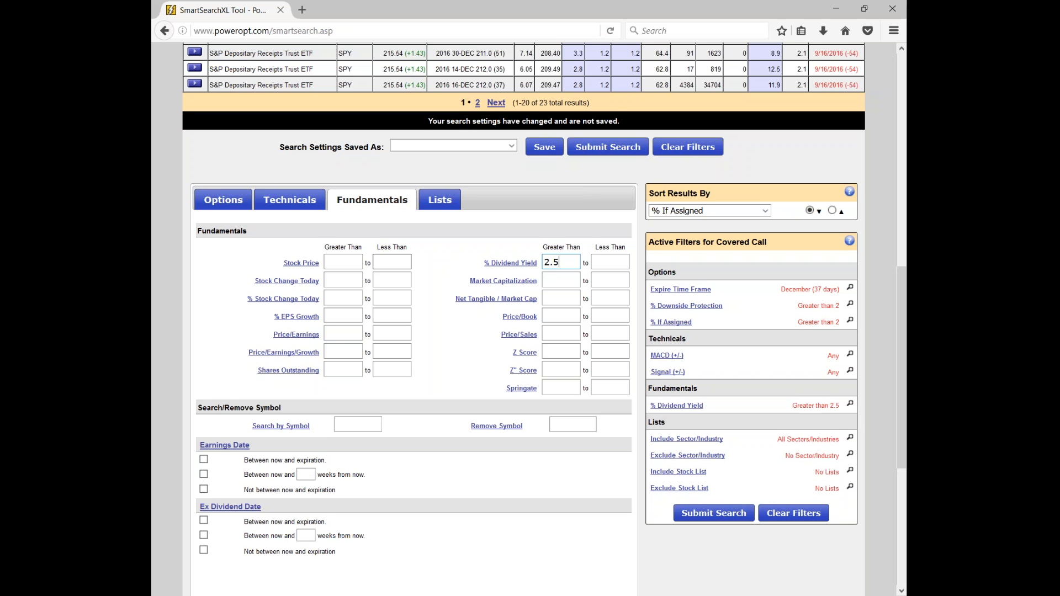
pyautogui.click(613, 149)
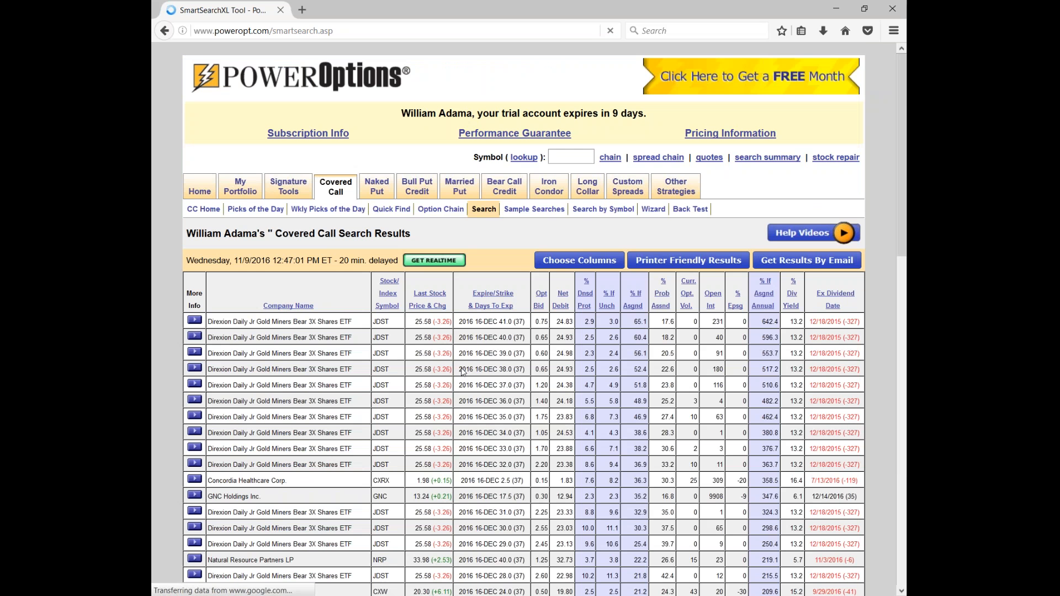
# - Set the liquidity minimums to 10 for Option Volume Today and 25 for Open Interest
pyautogui.scroll(-1, 463, 372)
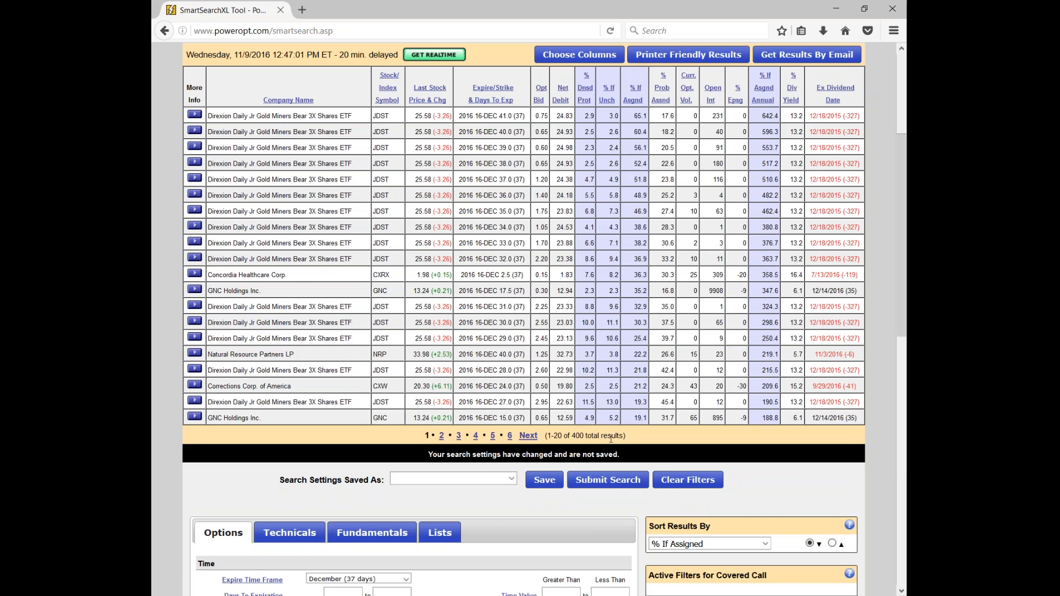
pyautogui.scroll(-6, 538, 422)
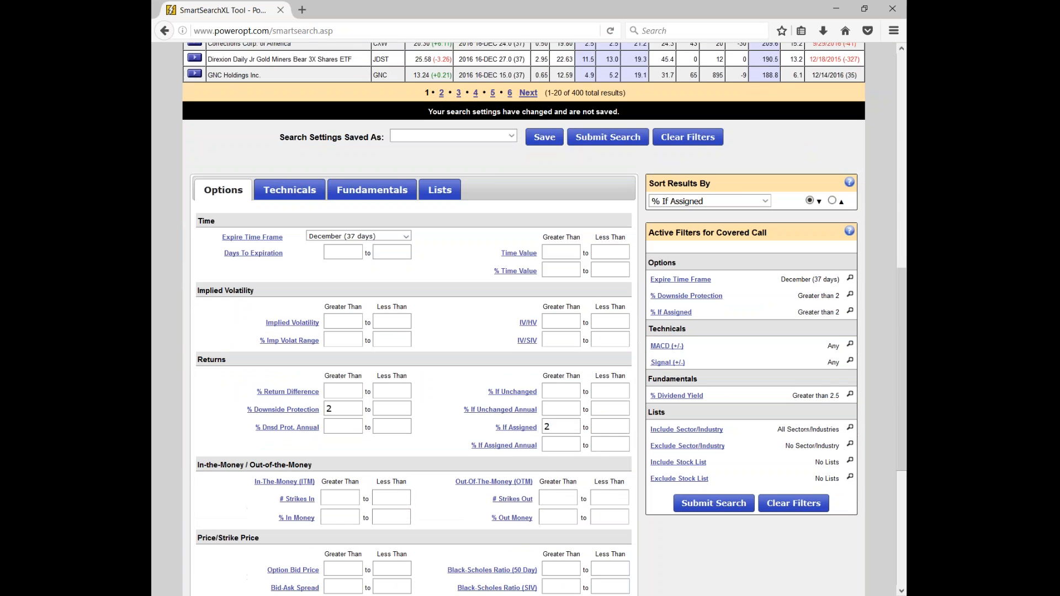
pyautogui.scroll(-3, 561, 444)
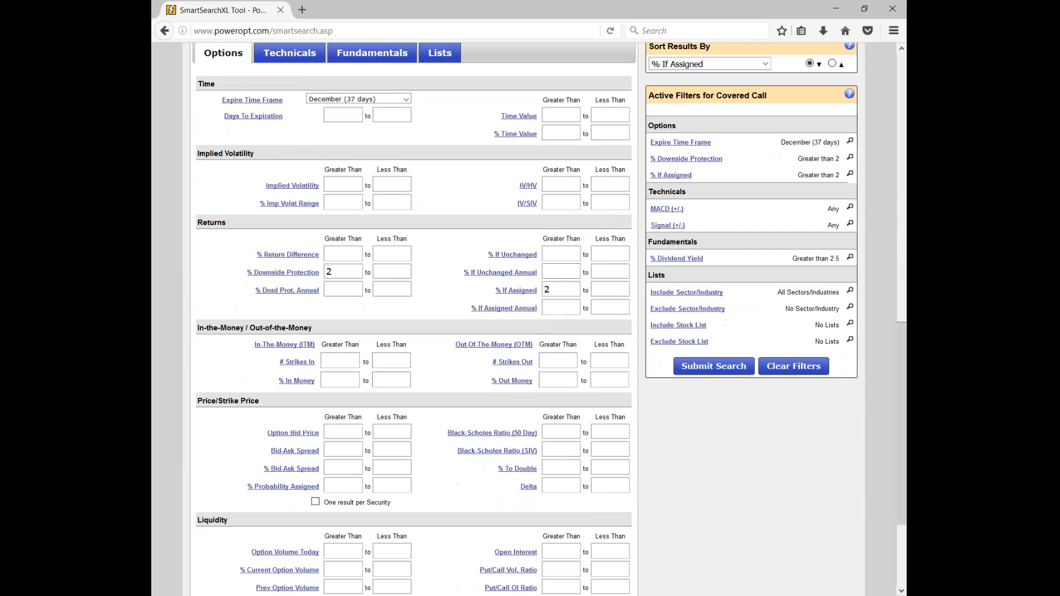
pyautogui.scroll(-2, 360, 483)
pyautogui.click(360, 483)
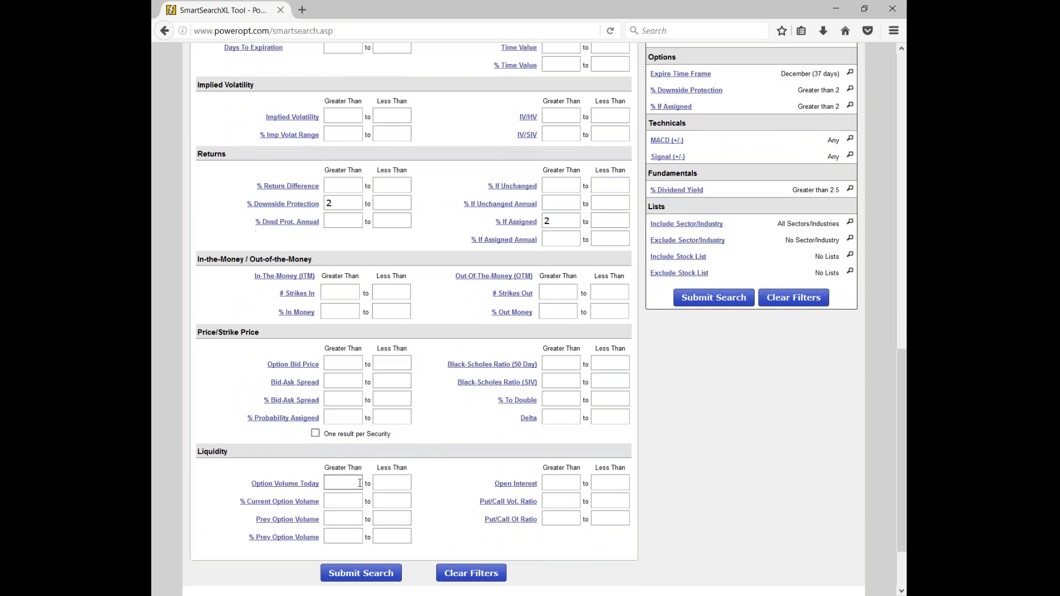
pyautogui.write('10')
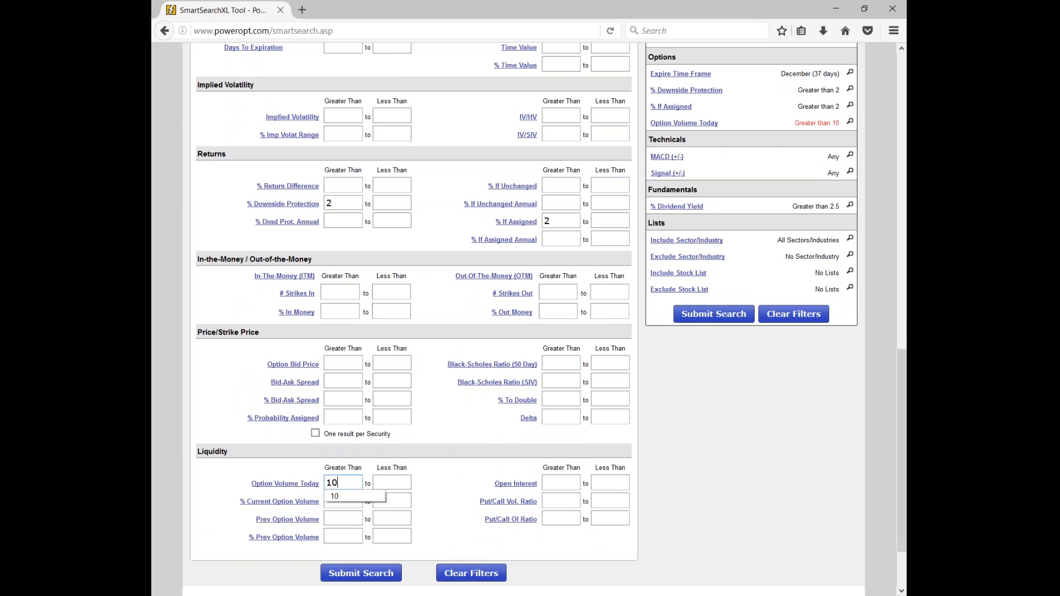
pyautogui.click(551, 485)
pyautogui.write('1')
pyautogui.press('BackSpace')
pyautogui.write('25')
# - Add a simple moving average filter requiring the Stock Price to be greater than SMA20
pyautogui.scroll(3, 417, 282)
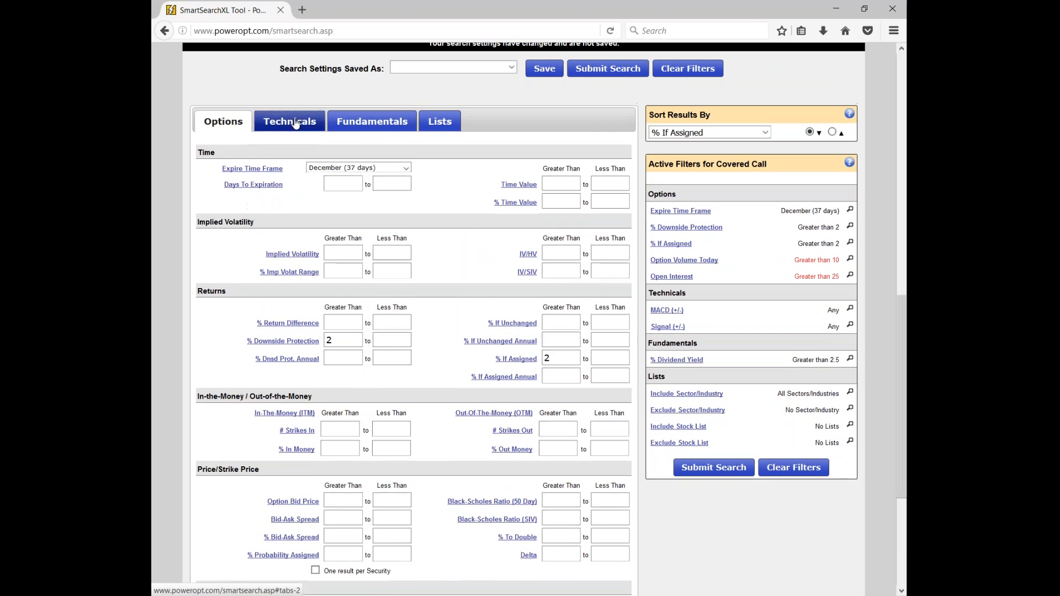
pyautogui.click(289, 120)
pyautogui.click(406, 361)
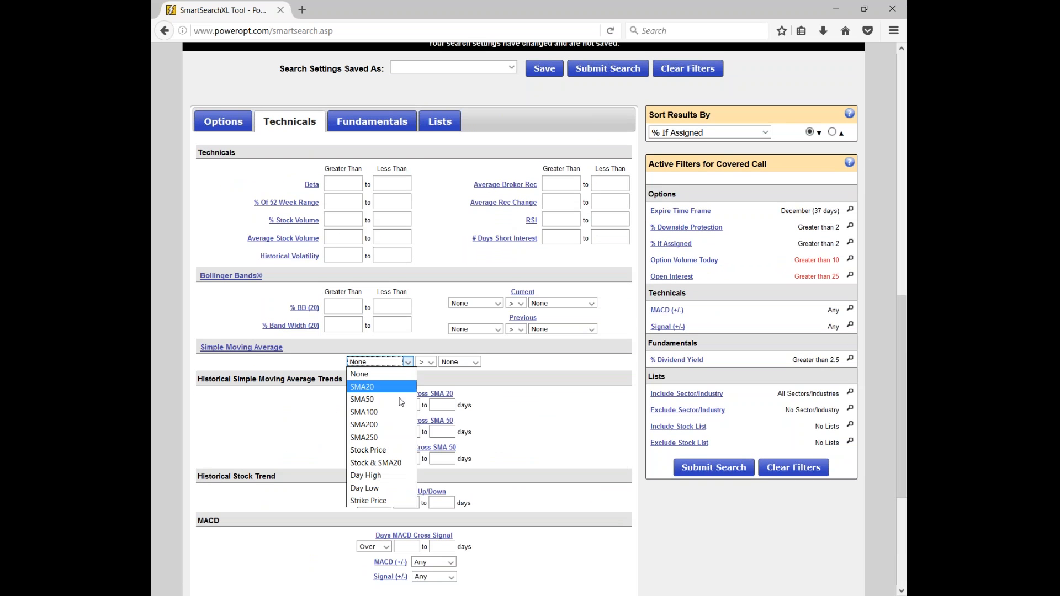
pyautogui.click(367, 446)
pyautogui.click(462, 363)
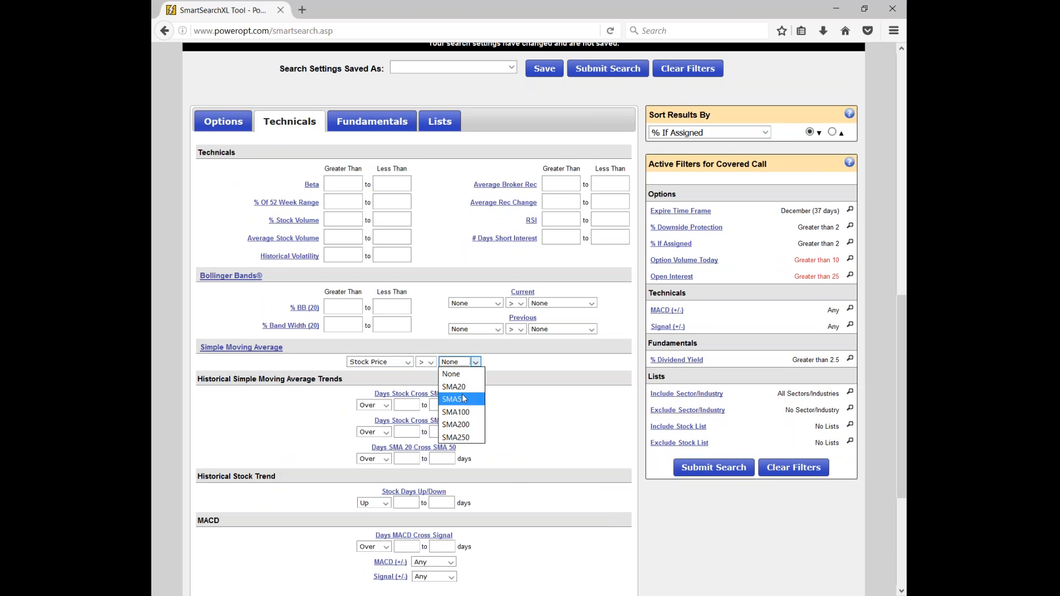
pyautogui.click(454, 386)
# - Limit the Stock Price to between 15 and 150
pyautogui.click(372, 121)
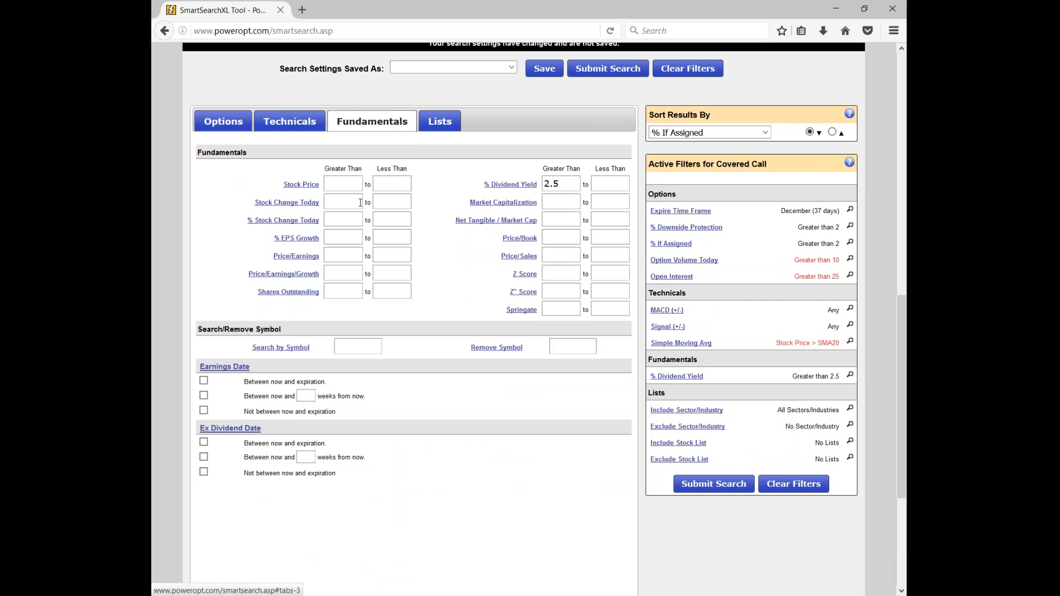
pyautogui.click(344, 184)
pyautogui.write('15')
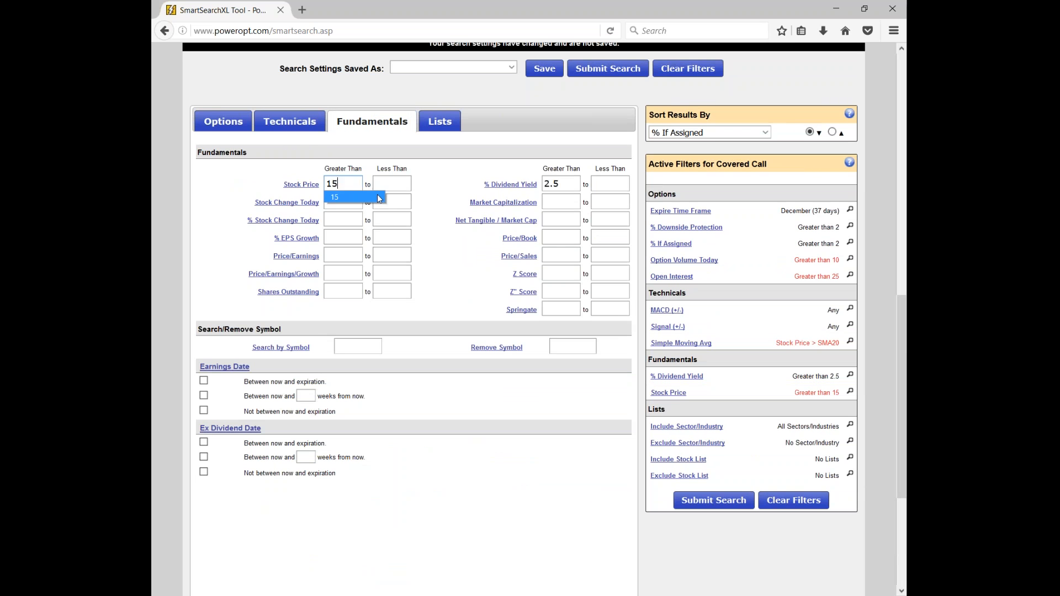
pyautogui.click(406, 182)
pyautogui.write('150')
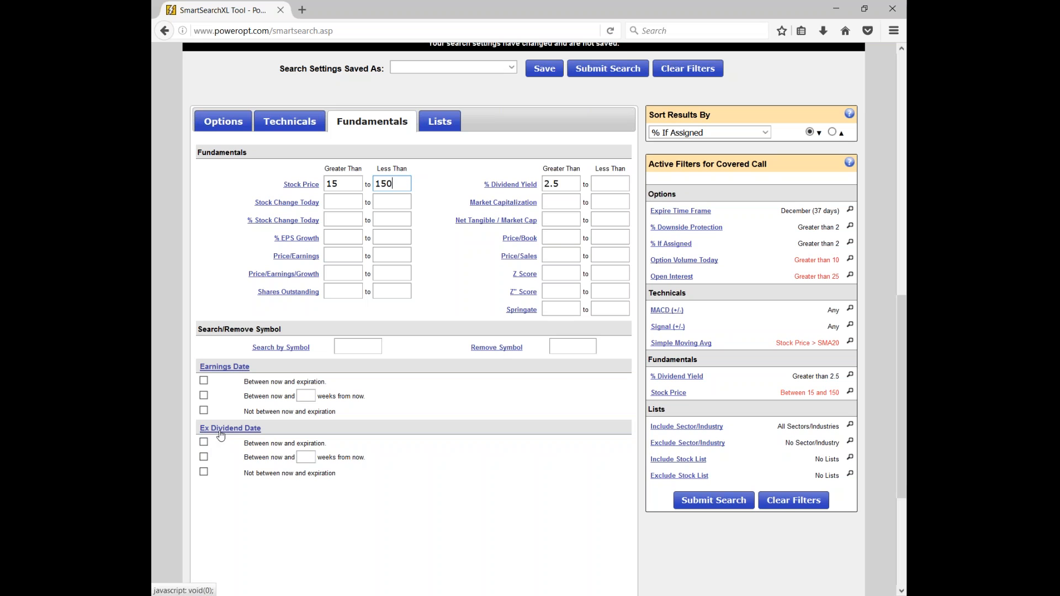
# - Require an ex-dividend date between now and expiration, run the search and look over the resulting covered calls
pyautogui.click(203, 443)
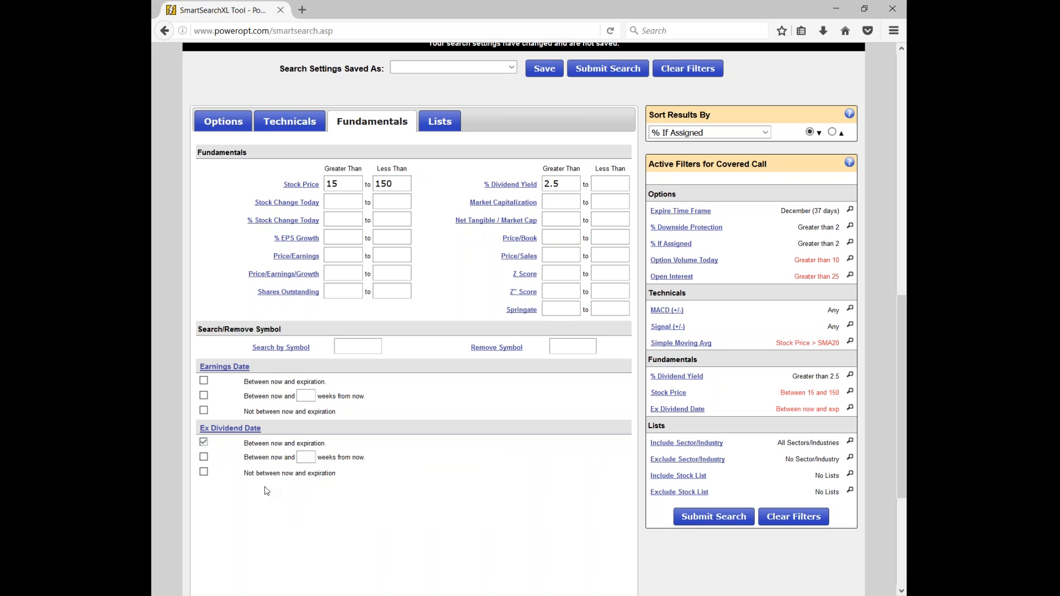
pyautogui.click(608, 68)
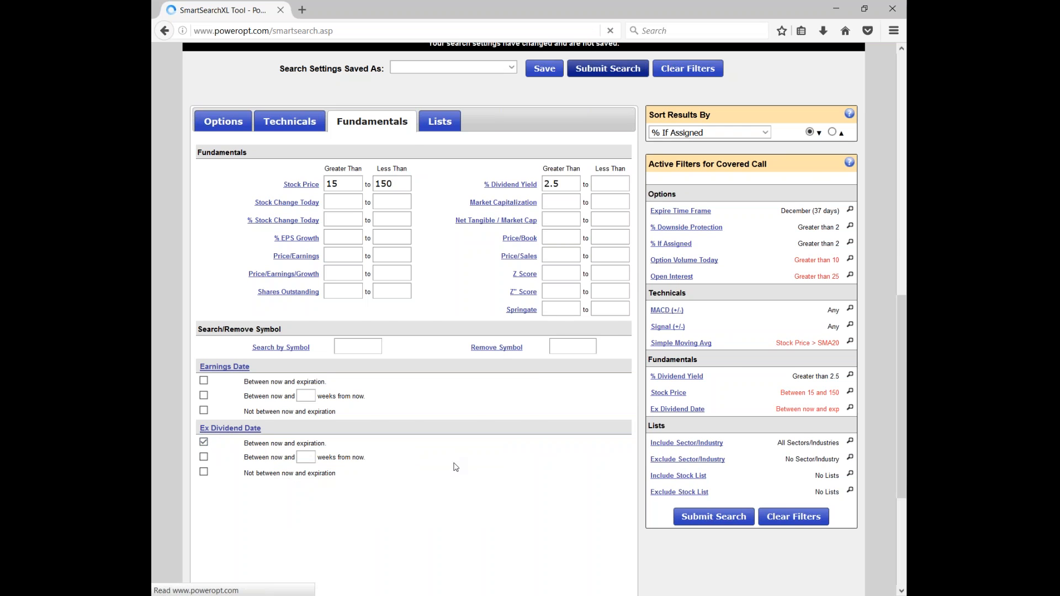
pyautogui.scroll(-3, 456, 466)
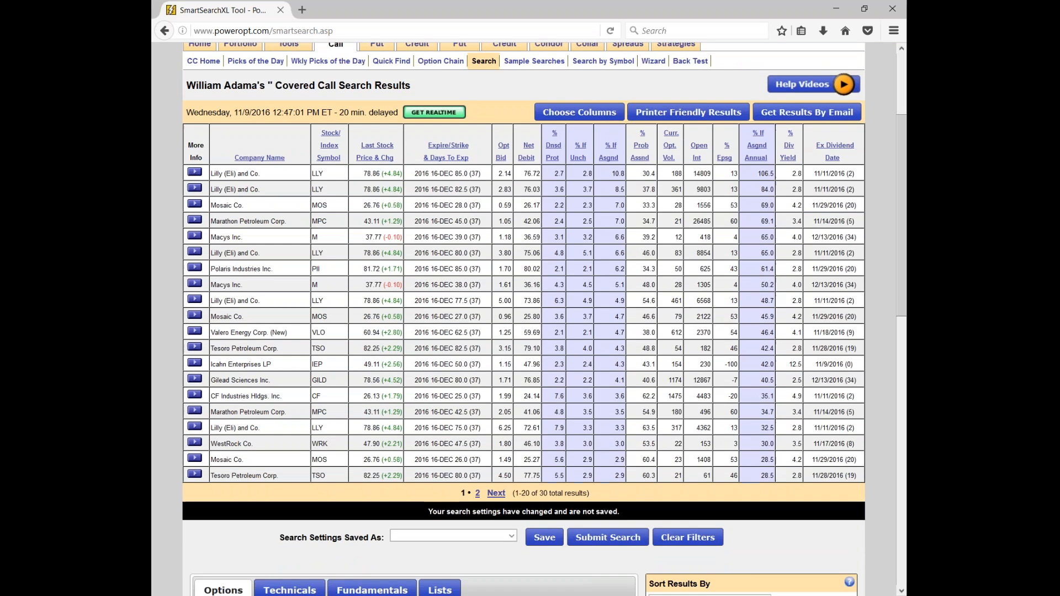
pyautogui.scroll(-1, 497, 459)
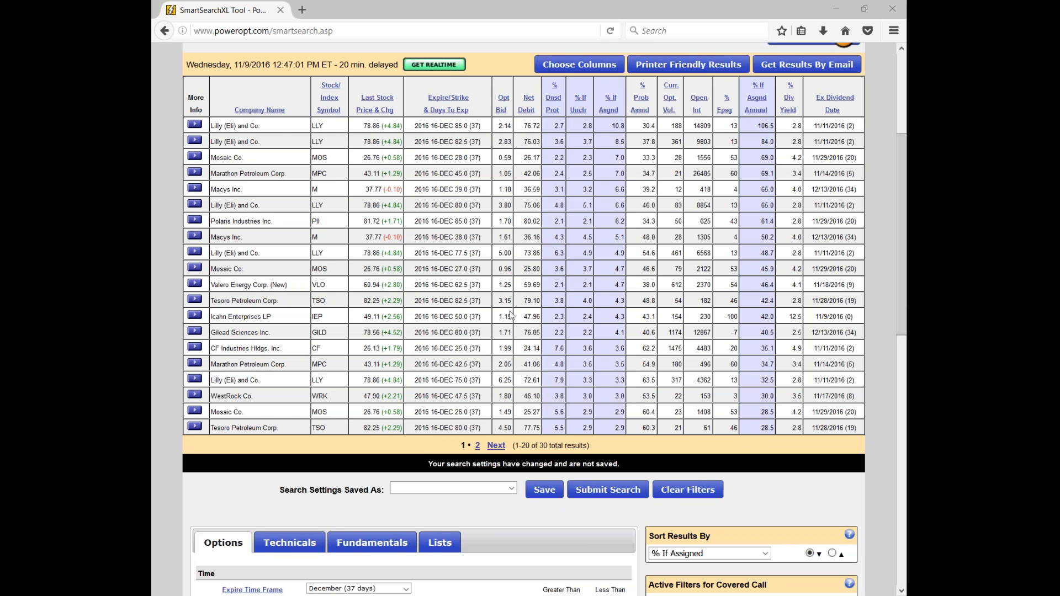
# - Open the Money on the Table tool and get the report for the stock symbol GLD
pyautogui.scroll(4, 511, 315)
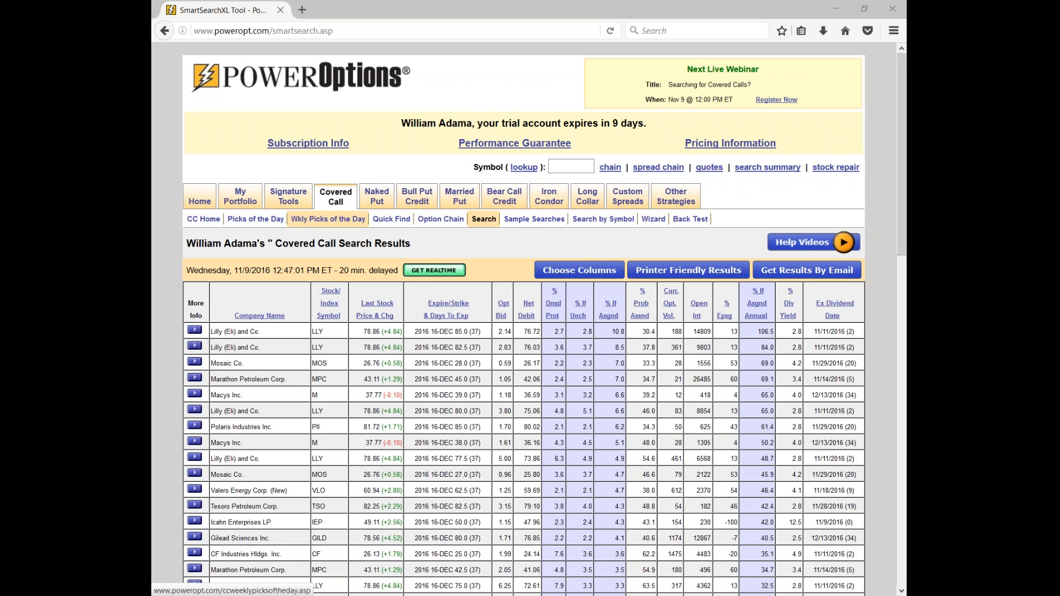
pyautogui.click(388, 226)
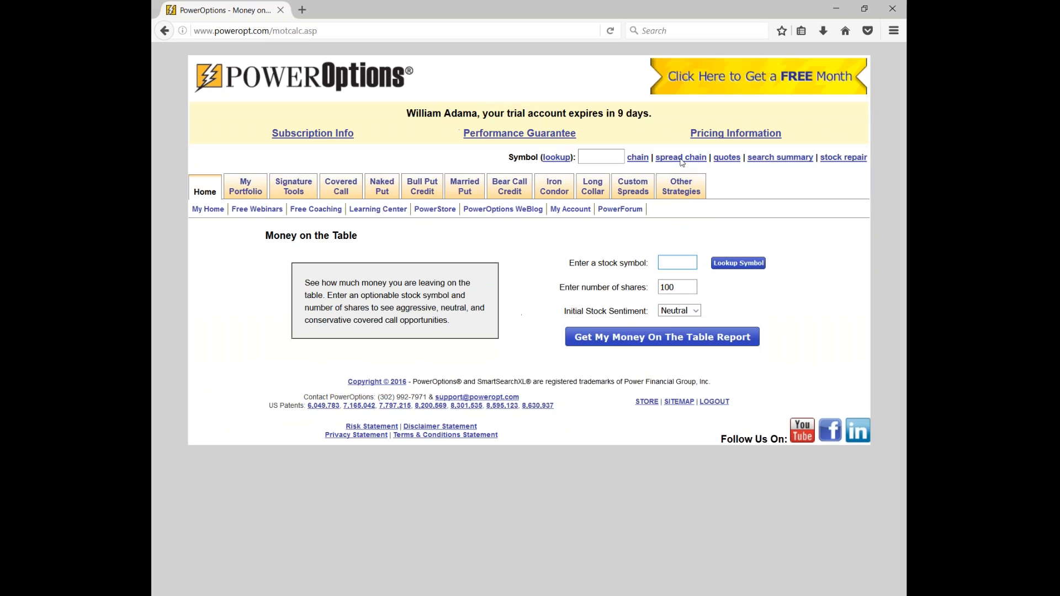
pyautogui.click(684, 263)
pyautogui.write('GLD')
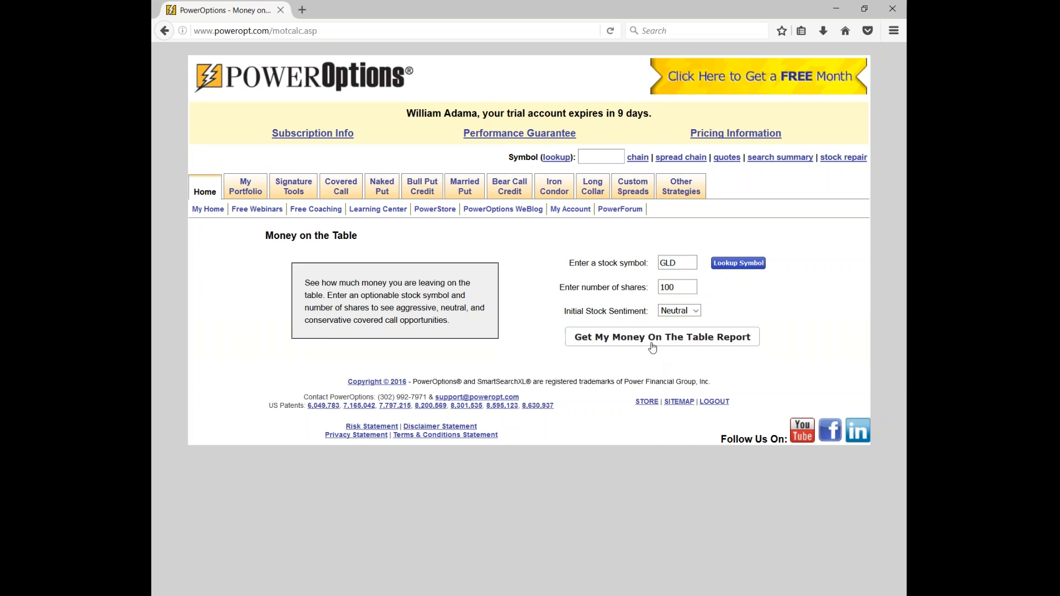
pyautogui.click(652, 343)
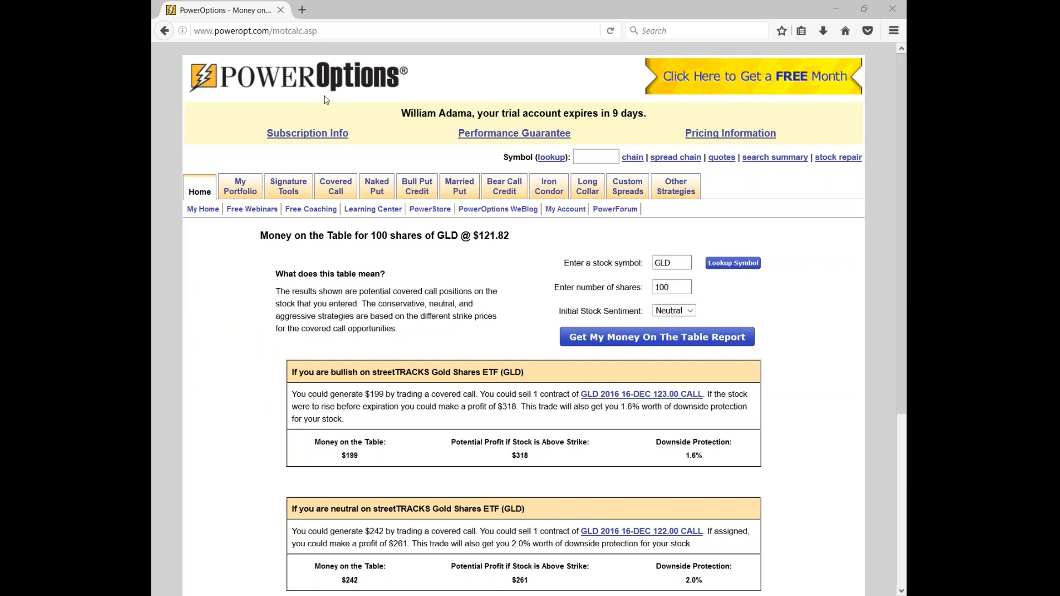
# - Examine the income, potential profit and downside protection of the bullish, neutral and conservative GLD covered calls
pyautogui.scroll(-4, 498, 323)
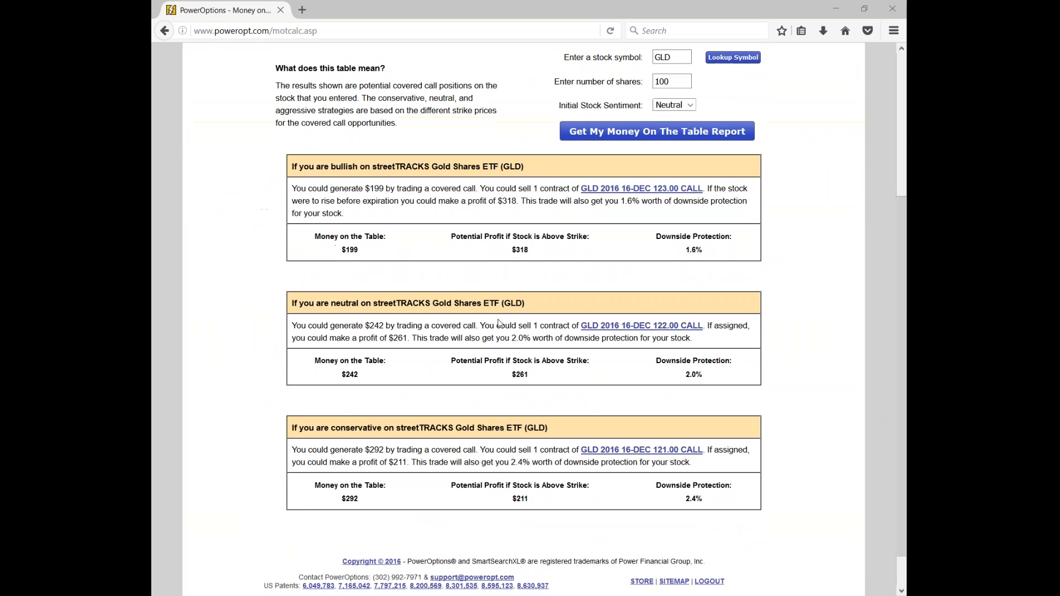
pyautogui.scroll(3, 498, 323)
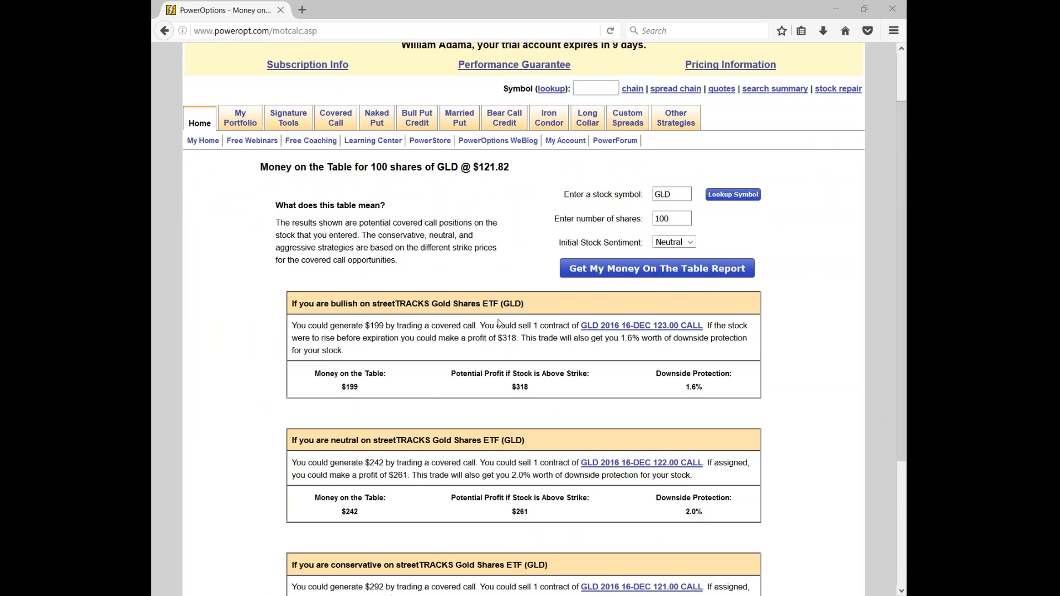
pyautogui.moveTo(479, 167); pyautogui.dragTo(511, 167)
pyautogui.scroll(-3, 523, 197)
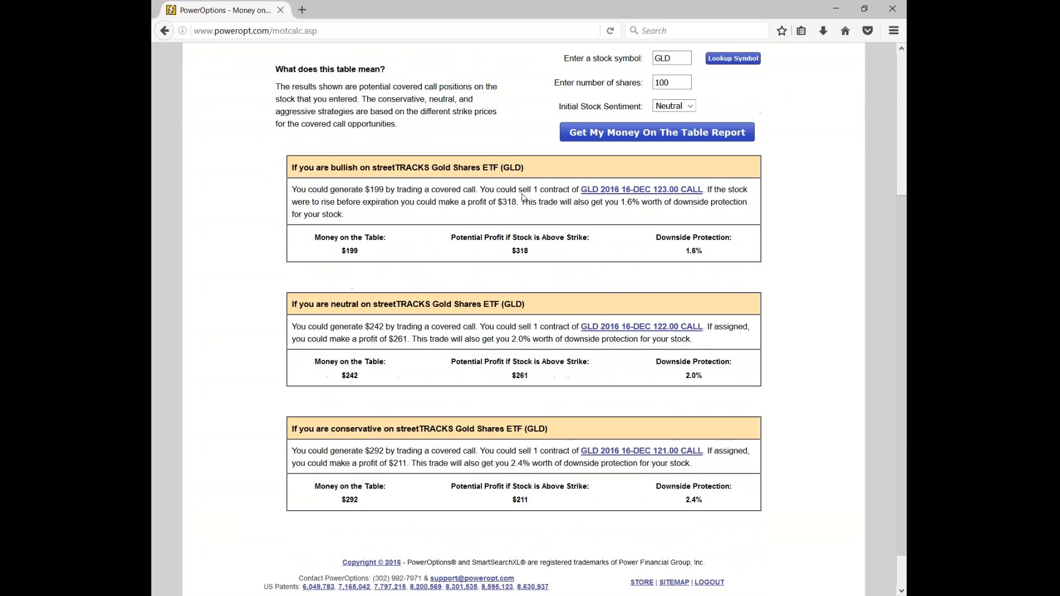
pyautogui.scroll(-1, 524, 313)
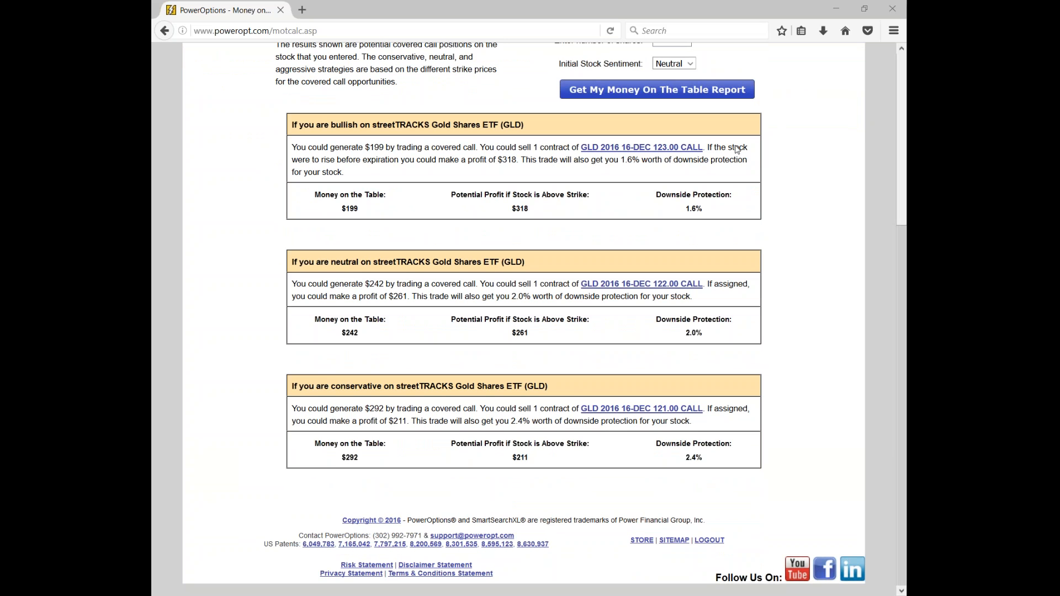
pyautogui.moveTo(341, 208); pyautogui.dragTo(358, 210)
pyautogui.moveTo(511, 209); pyautogui.dragTo(529, 209)
pyautogui.hotkey('alt', 'Tab')
pyautogui.doubleClick(514, 334)
pyautogui.hotkey('alt', 'Tab')
pyautogui.doubleClick(524, 457)
pyautogui.doubleClick(690, 458)
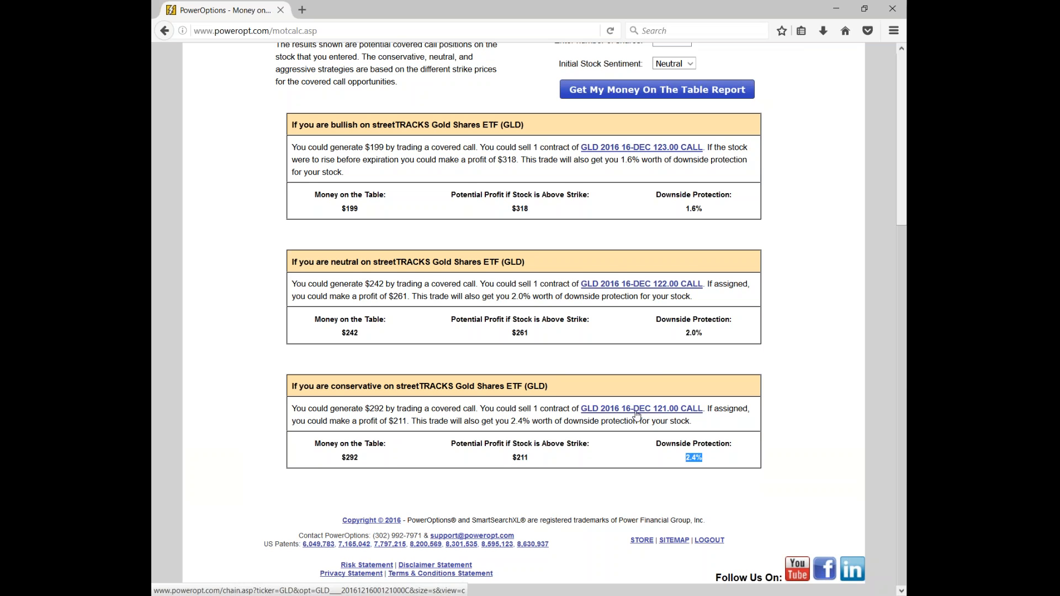
pyautogui.scroll(3, 825, 367)
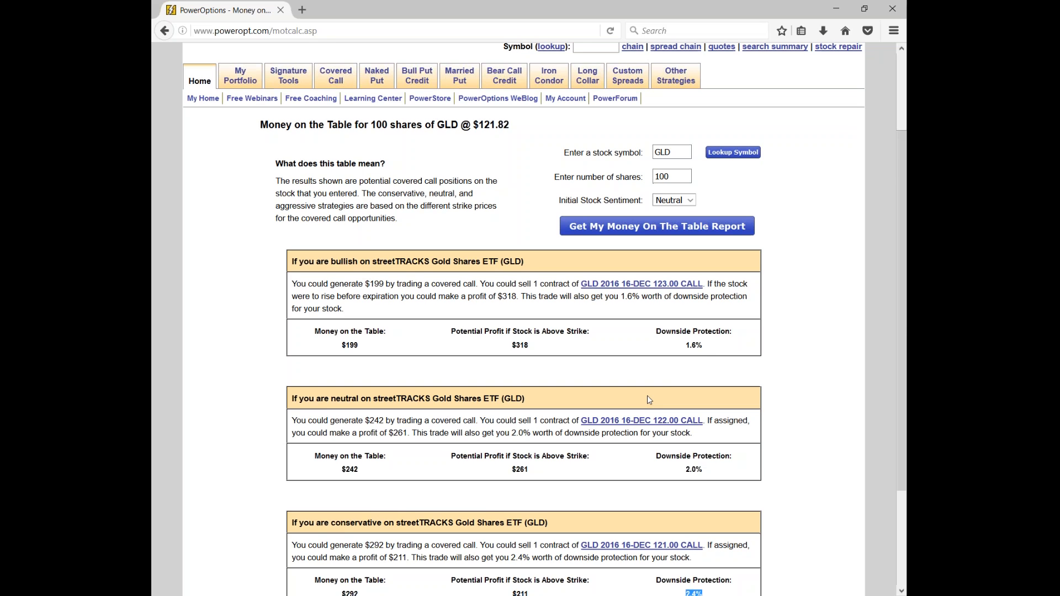
pyautogui.scroll(-2, 649, 399)
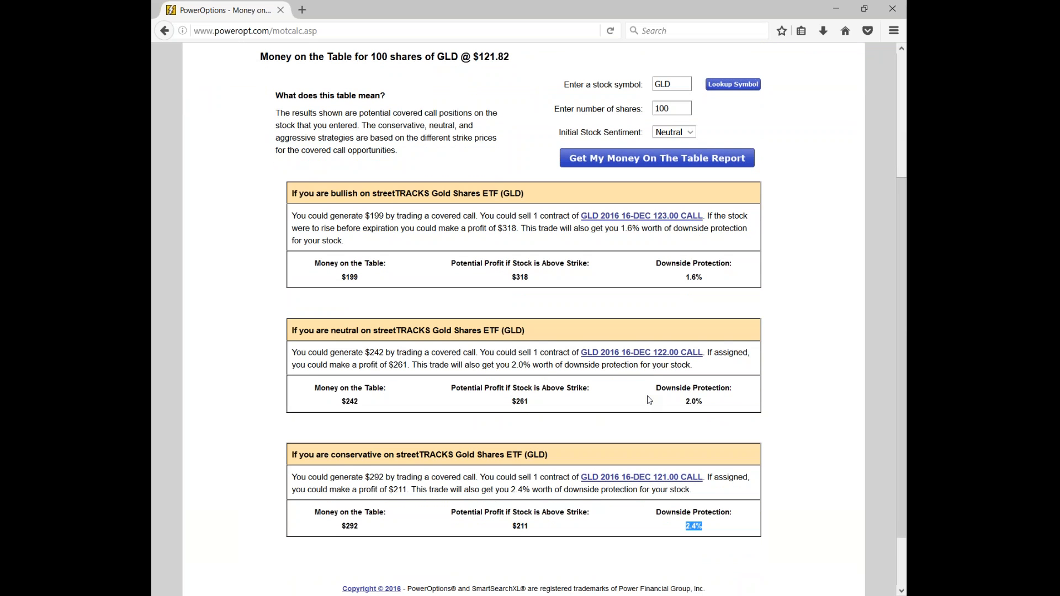
# - Open the covered call Option Chain page and get the chain for the stock symbol GLD
pyautogui.scroll(4, 649, 399)
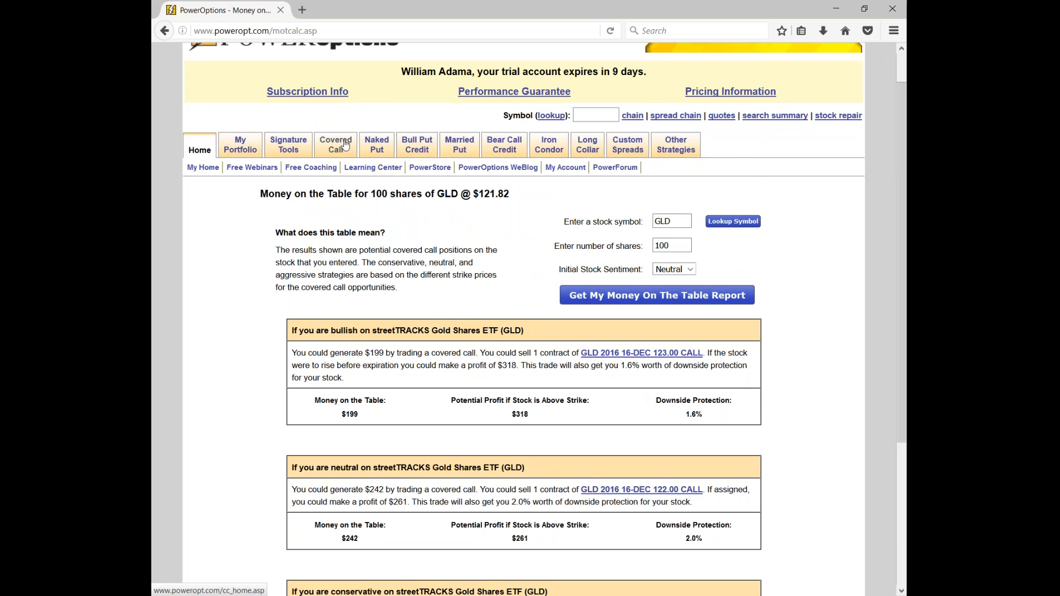
pyautogui.click(440, 167)
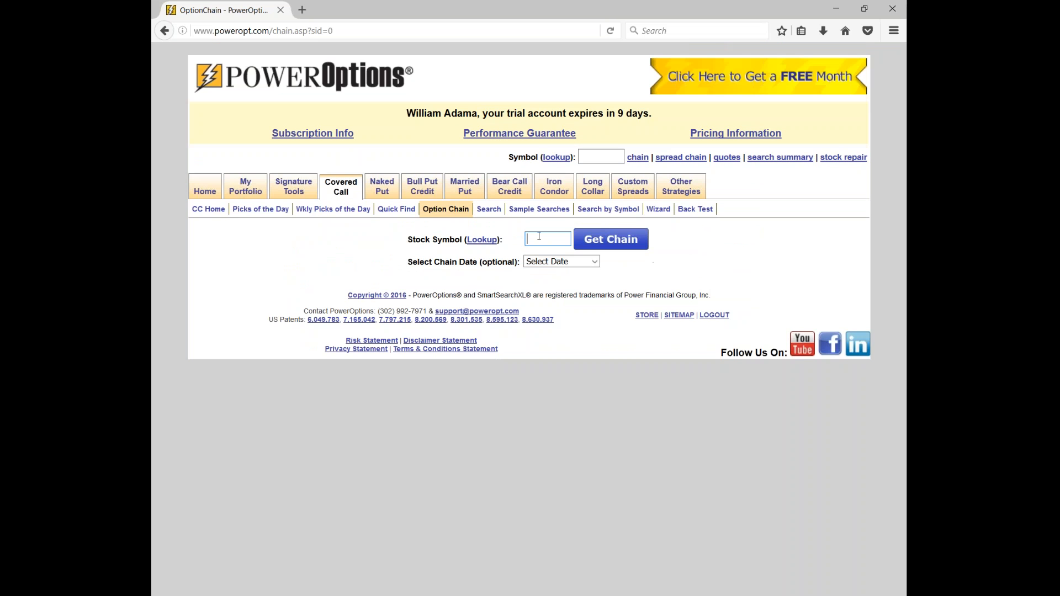
pyautogui.click(539, 238)
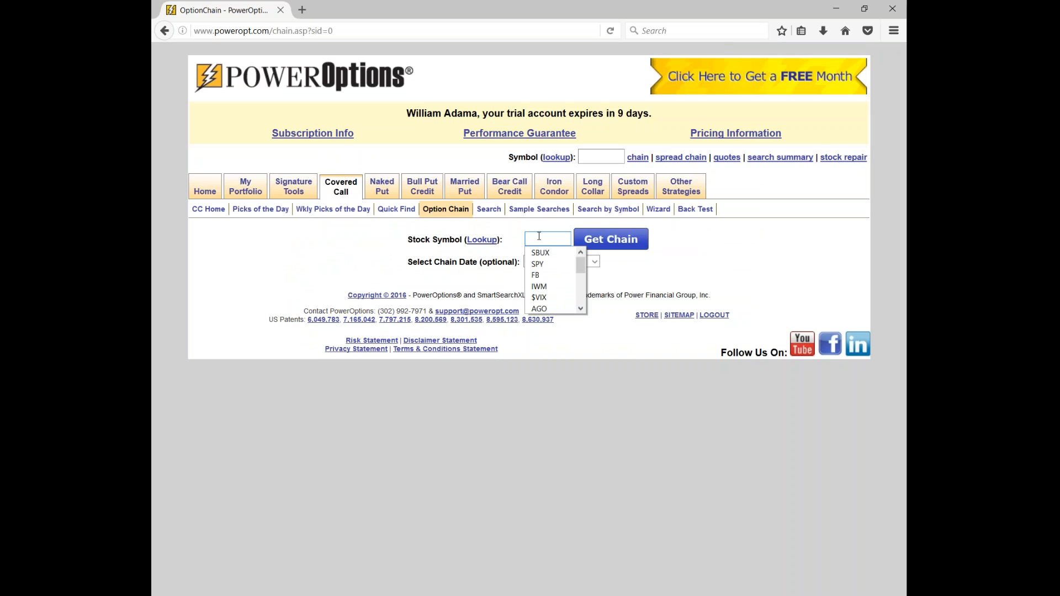
pyautogui.write('GLD')
pyautogui.press('Return')
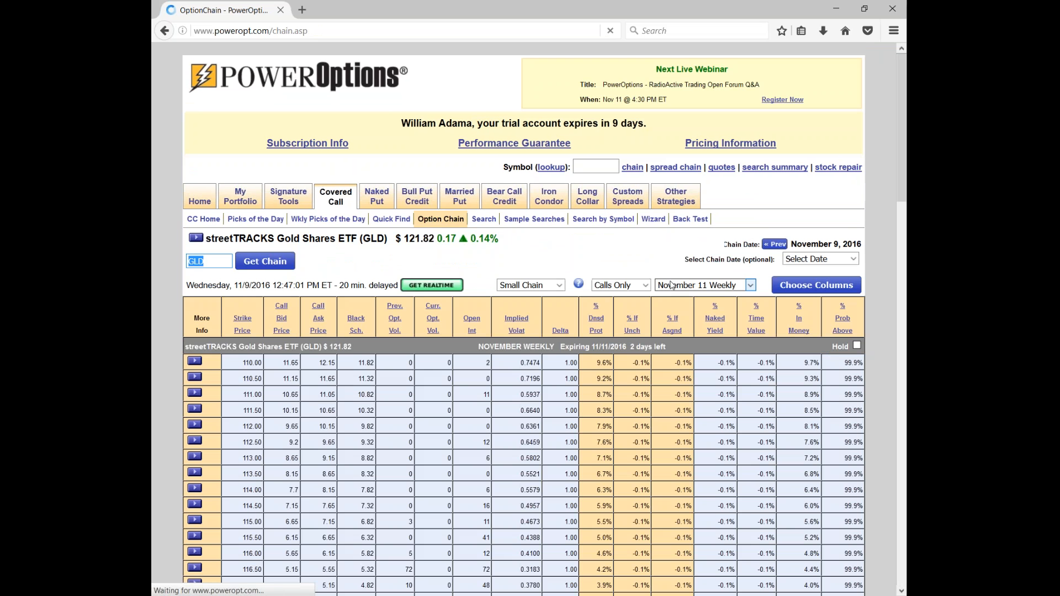
# - Look through the November 11 Weekly and November 18 GLD calls and switch the chain to the November 25 Weekly expiration
pyautogui.scroll(-2, 671, 285)
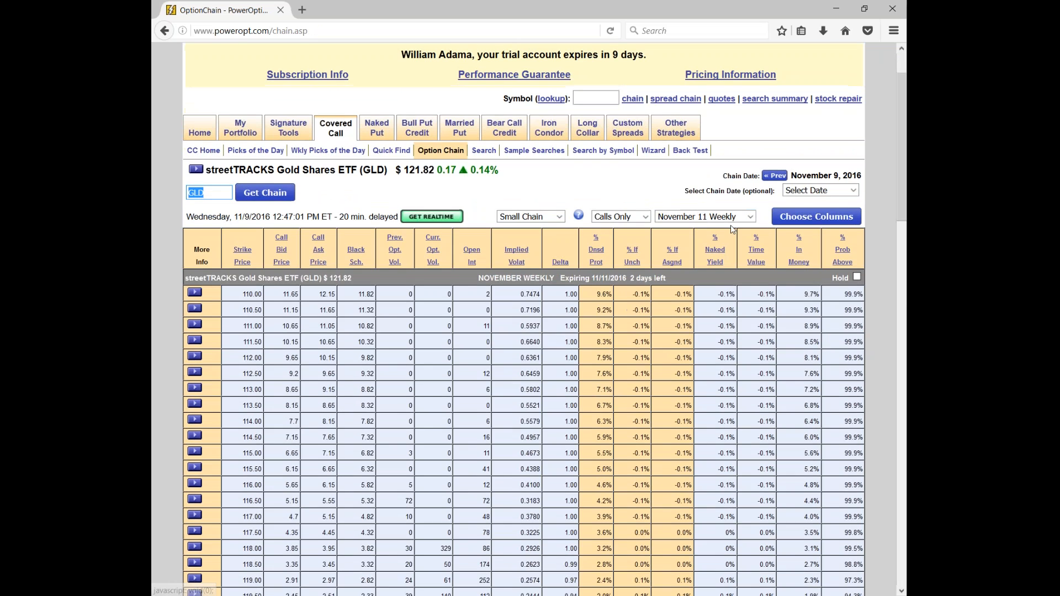
pyautogui.scroll(-5, 318, 357)
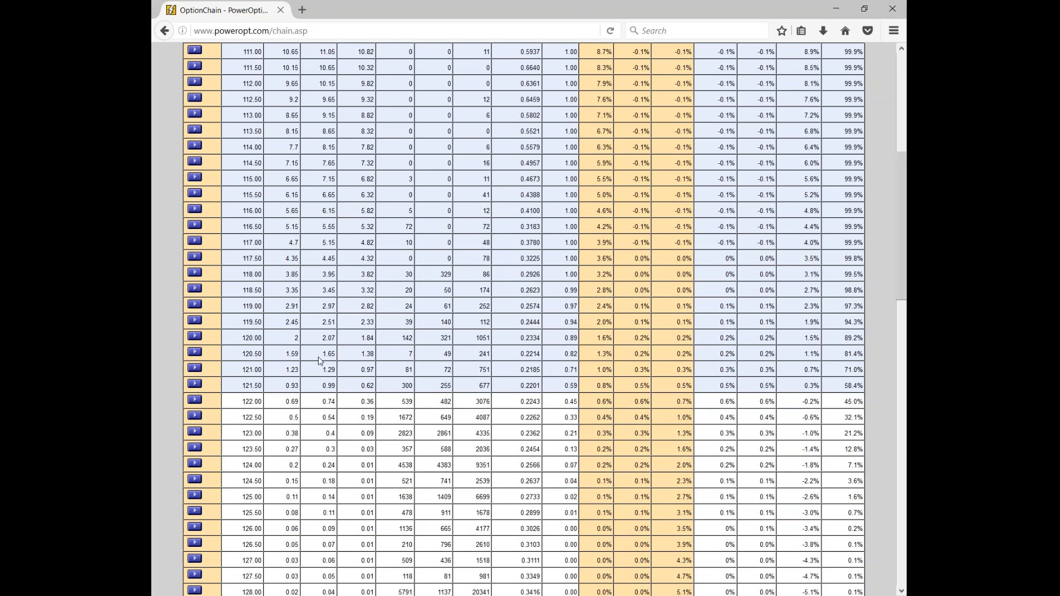
pyautogui.scroll(-10, 318, 356)
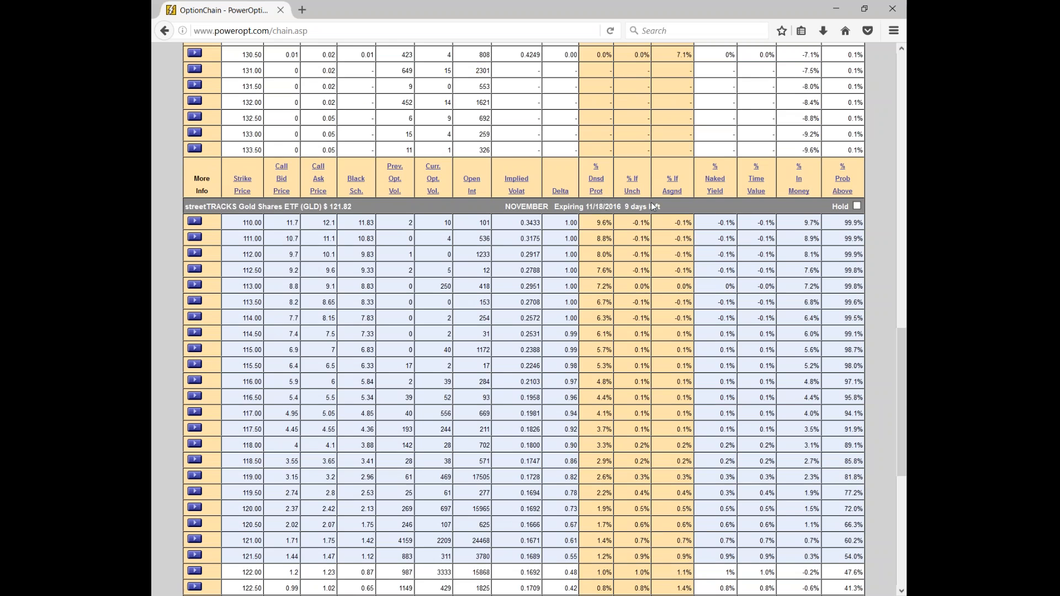
pyautogui.scroll(-7, 652, 207)
pyautogui.scroll(17, 651, 206)
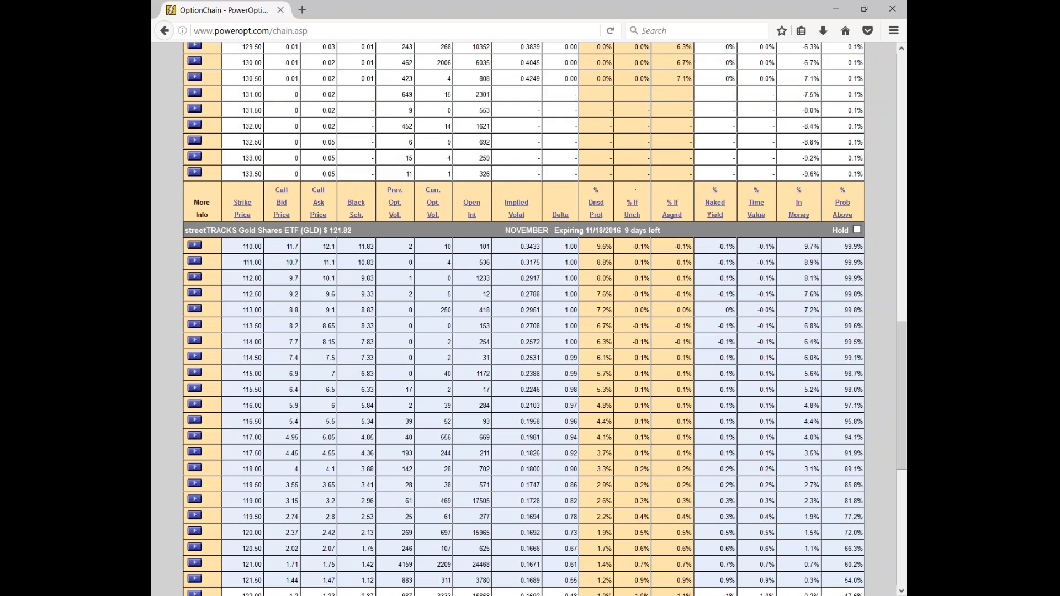
pyautogui.scroll(7, 704, 298)
pyautogui.click(704, 285)
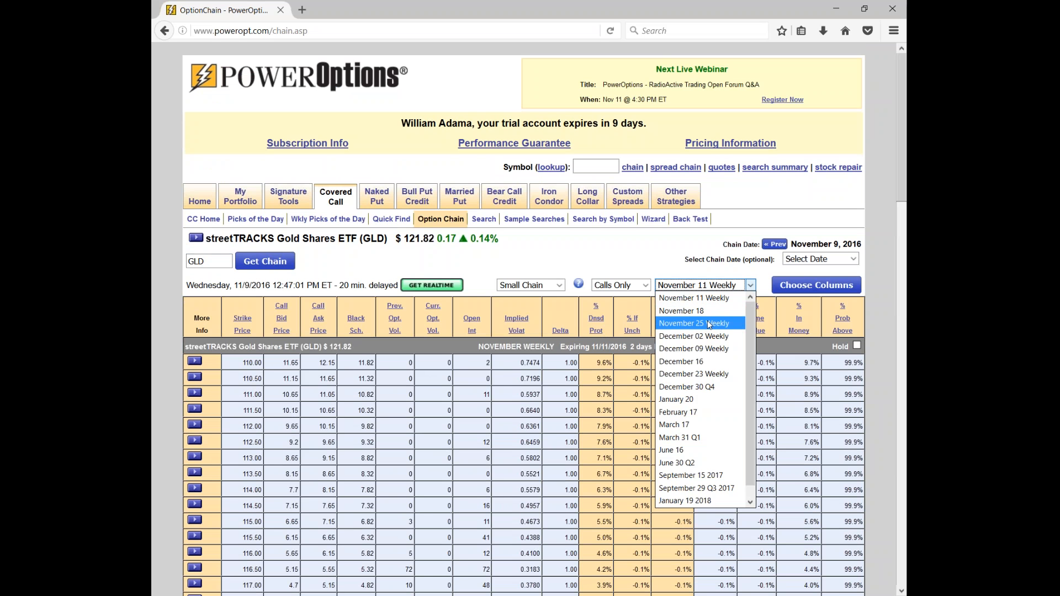
pyautogui.click(709, 323)
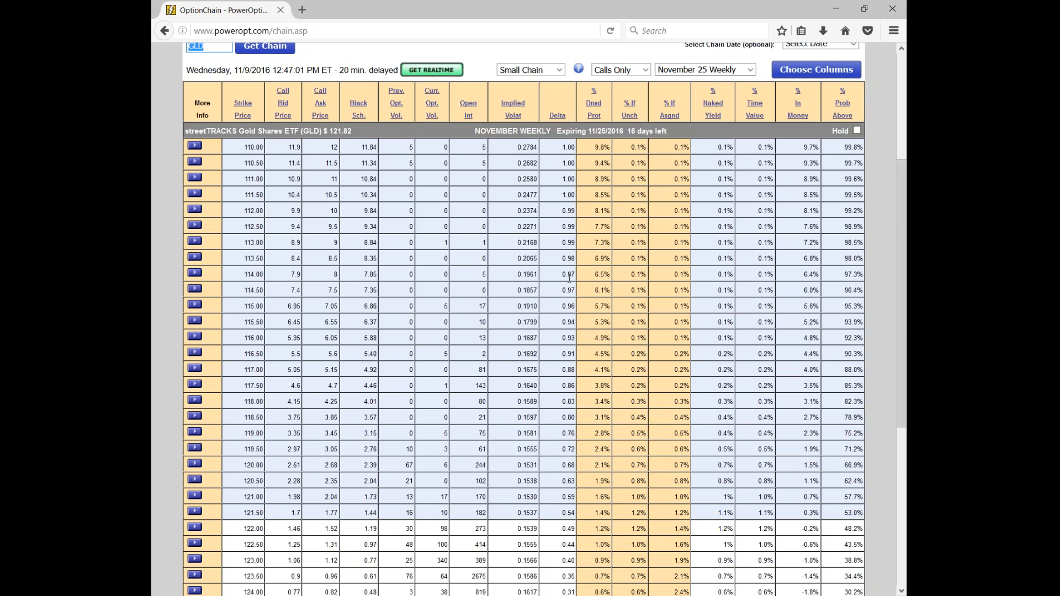
pyautogui.scroll(4, 569, 278)
pyautogui.click(688, 276)
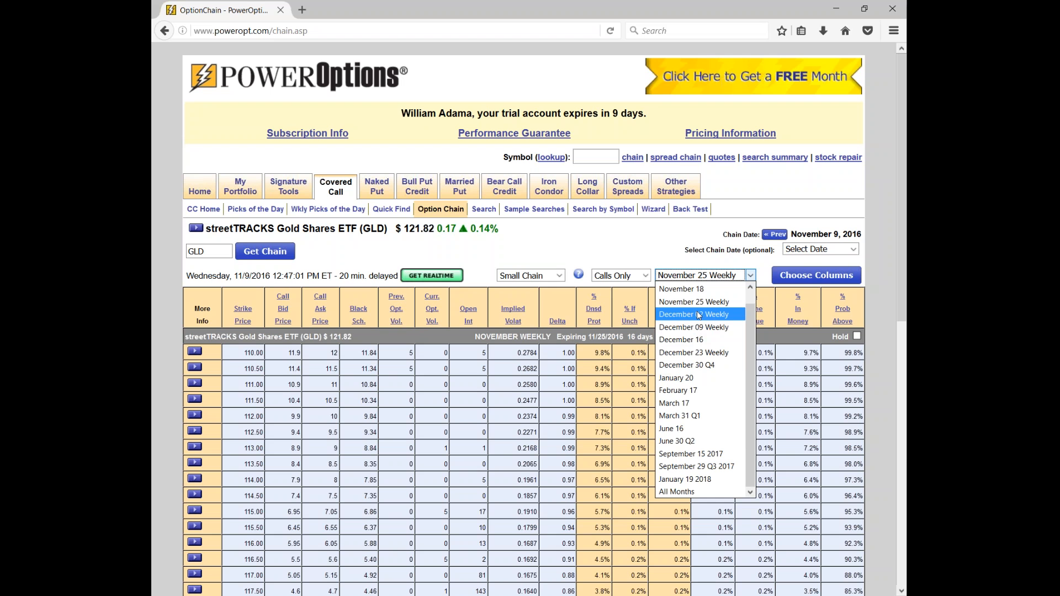
pyautogui.click(619, 229)
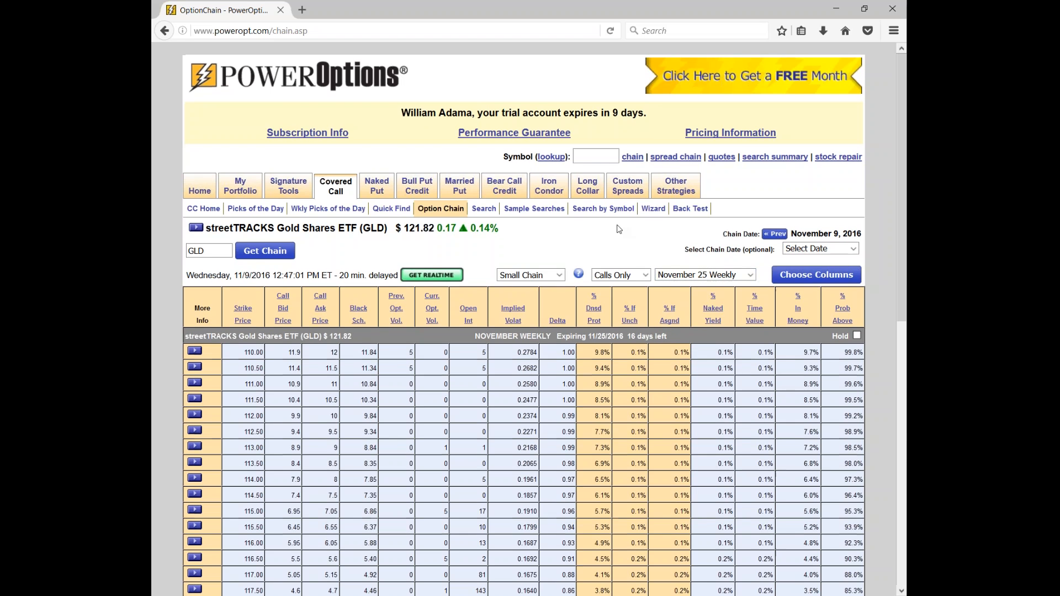
# - Examine the downside protection, % If Unchanged and % If Assigned returns of the 122.00 strike in the November 25 Weekly chain
pyautogui.scroll(-10, 619, 229)
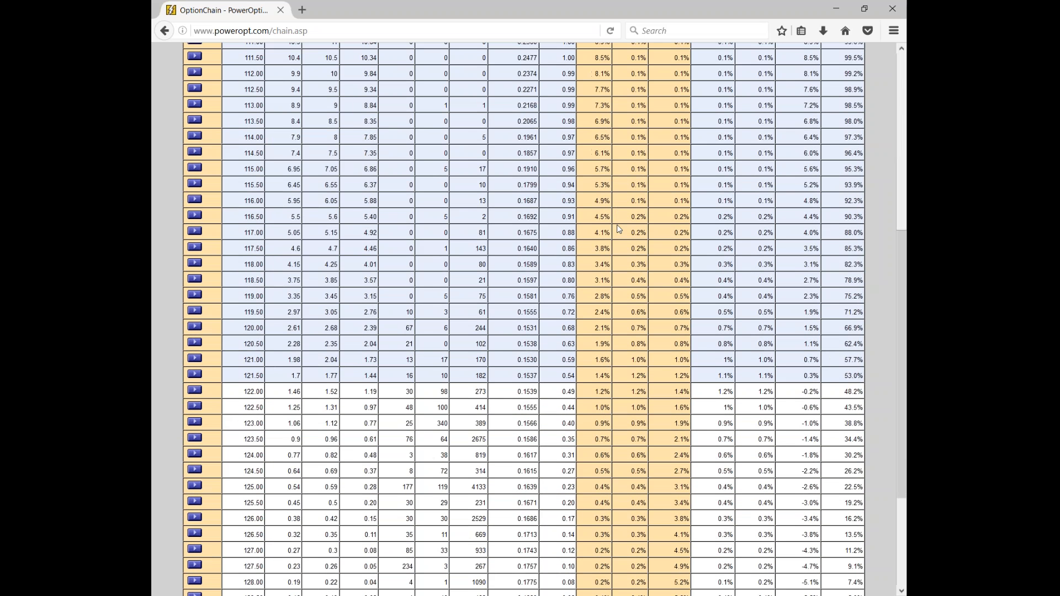
pyautogui.scroll(10, 619, 229)
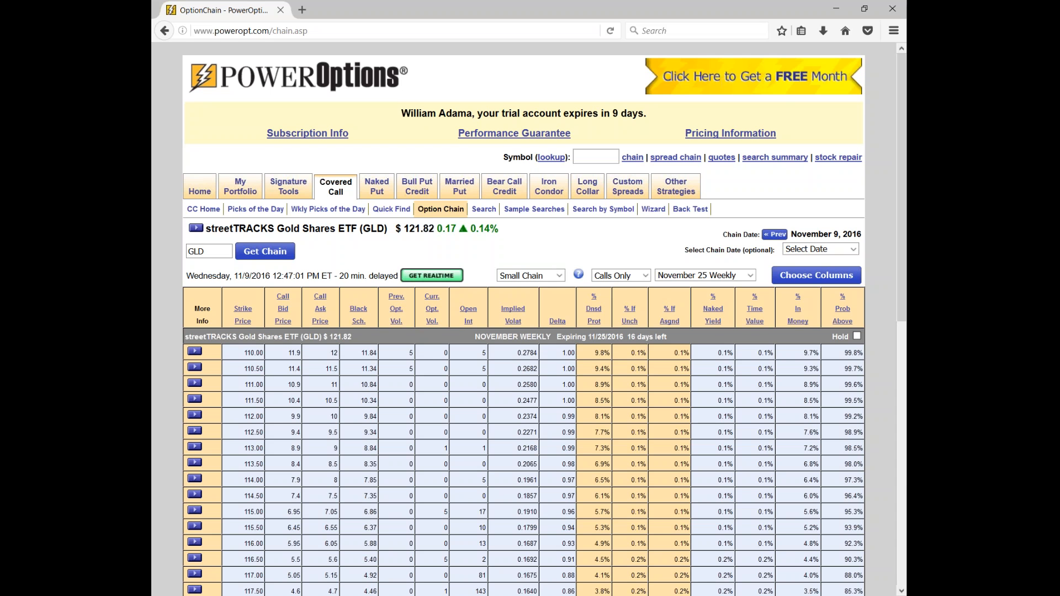
pyautogui.scroll(-8, 260, 254)
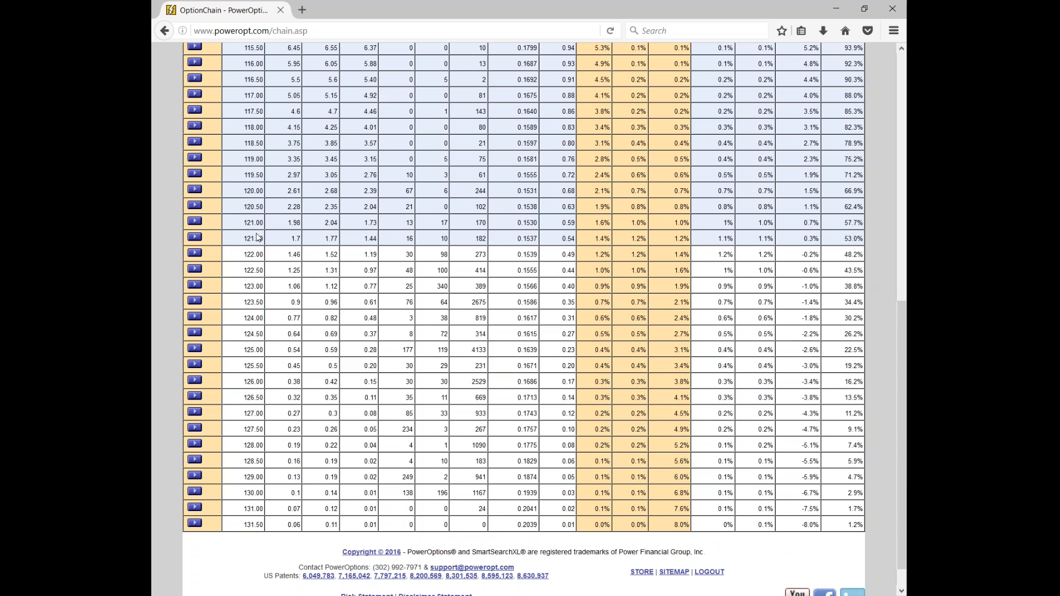
pyautogui.moveTo(594, 255); pyautogui.dragTo(691, 255)
pyautogui.scroll(2, 639, 241)
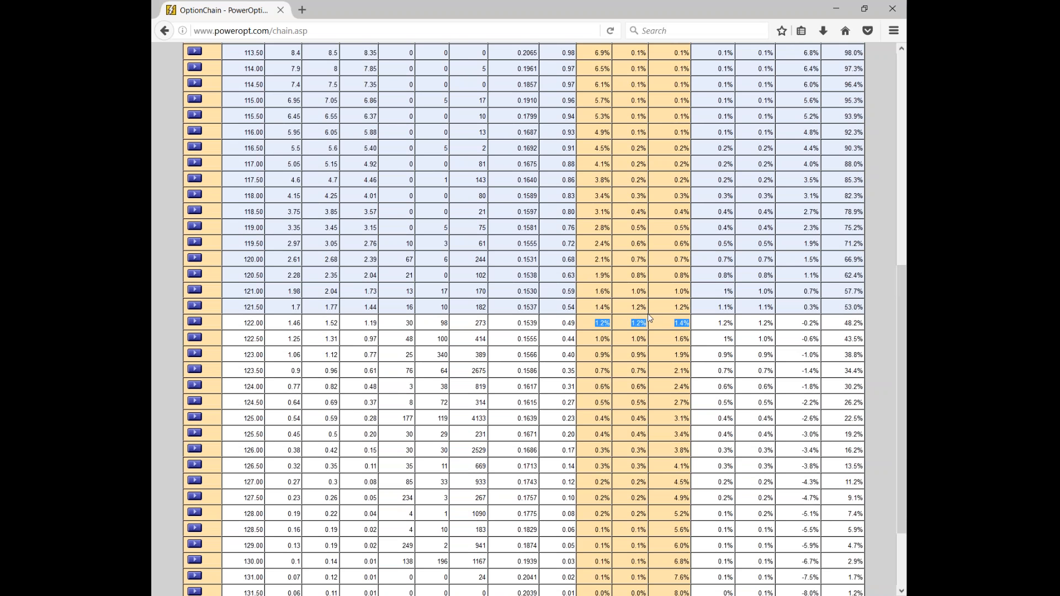
pyautogui.scroll(2, 650, 319)
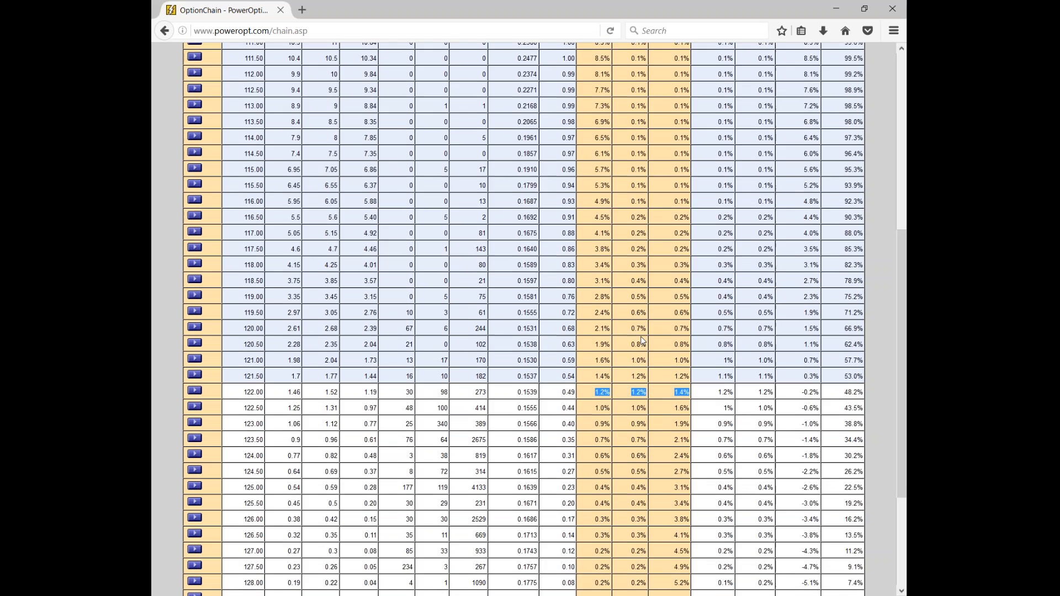
pyautogui.scroll(10, 642, 341)
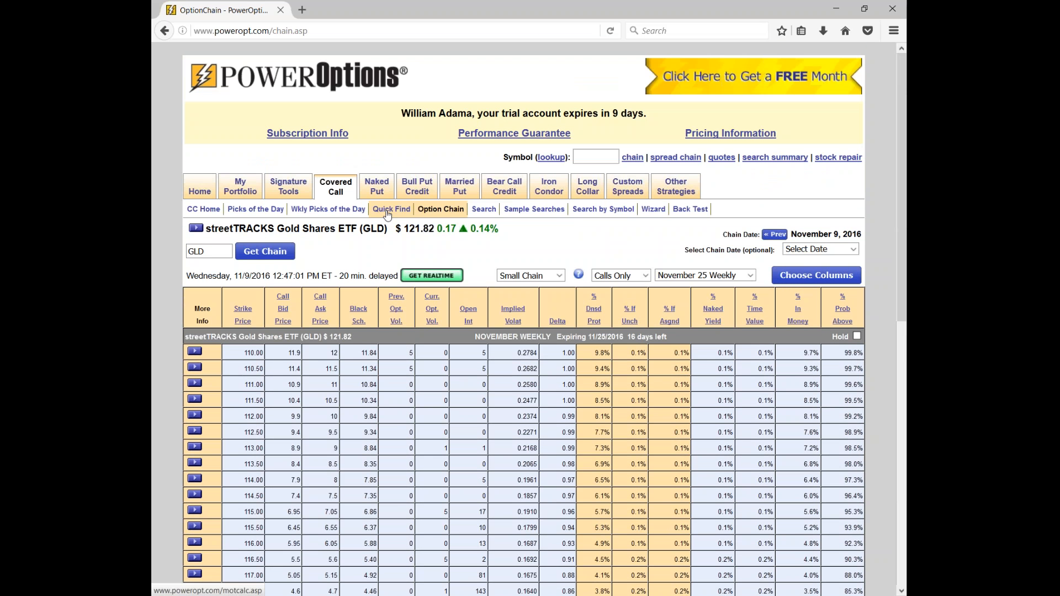
pyautogui.click(470, 314)
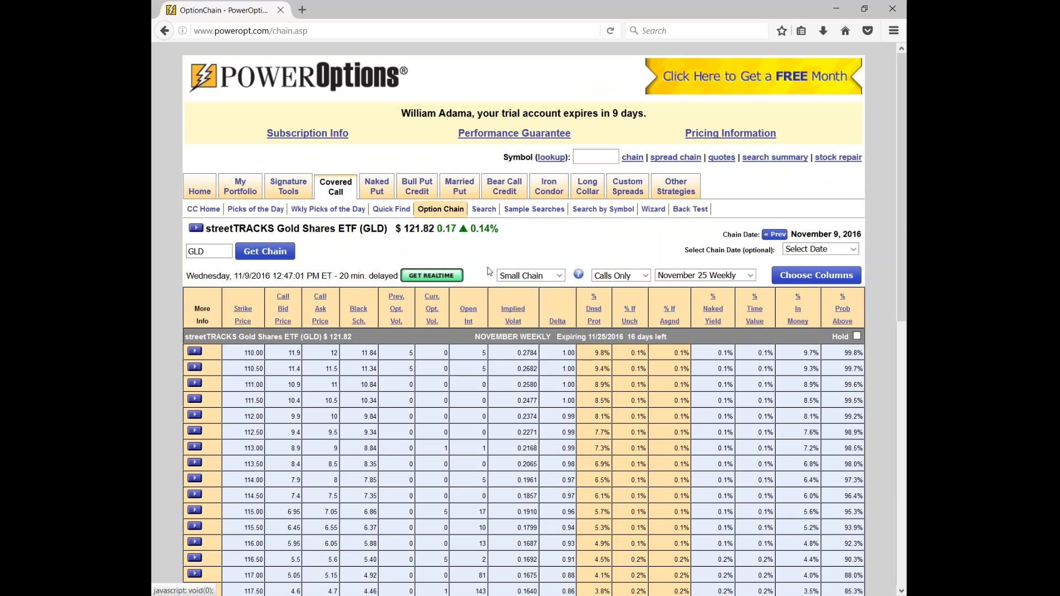
# - Examine the bid, protection and assigned returns of the out-of-the-money strikes from 122.50 to 124.00
pyautogui.scroll(-6, 489, 269)
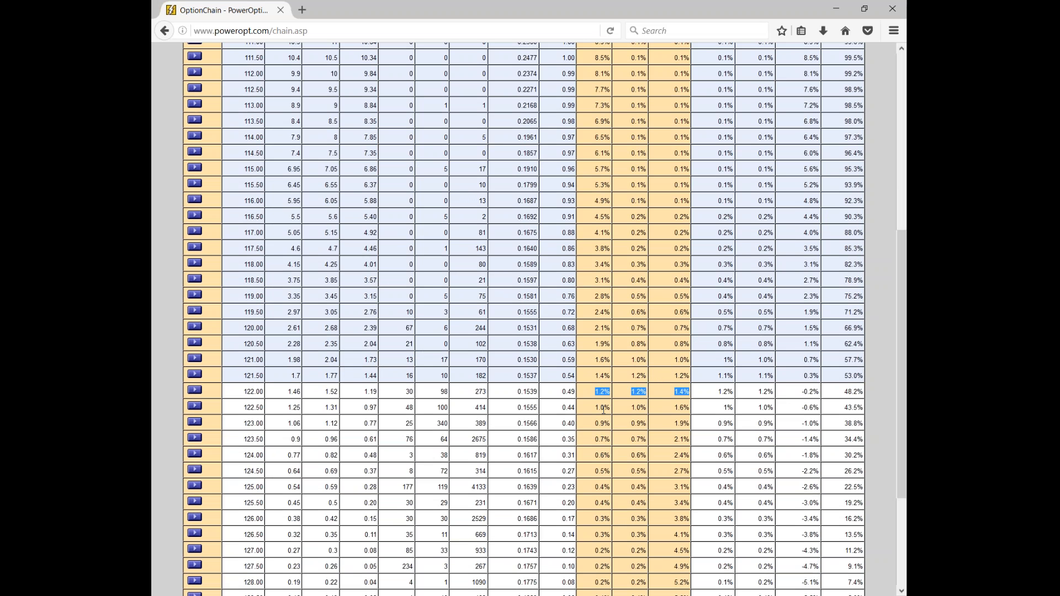
pyautogui.doubleClick(291, 408)
pyautogui.doubleClick(600, 423)
pyautogui.doubleClick(684, 425)
pyautogui.moveTo(665, 400)
pyautogui.mouseDown()
pyautogui.moveTo(406, 393)
pyautogui.moveTo(255, 403)
pyautogui.moveTo(233, 442)
pyautogui.moveTo(478, 460)
pyautogui.moveTo(765, 451)
pyautogui.moveTo(657, 394)
pyautogui.moveTo(623, 399)
pyautogui.moveTo(656, 418)
pyautogui.moveTo(652, 402)
pyautogui.moveTo(677, 394)
pyautogui.moveTo(662, 446)
pyautogui.moveTo(715, 432)
pyautogui.moveTo(676, 392)
pyautogui.mouseUp()
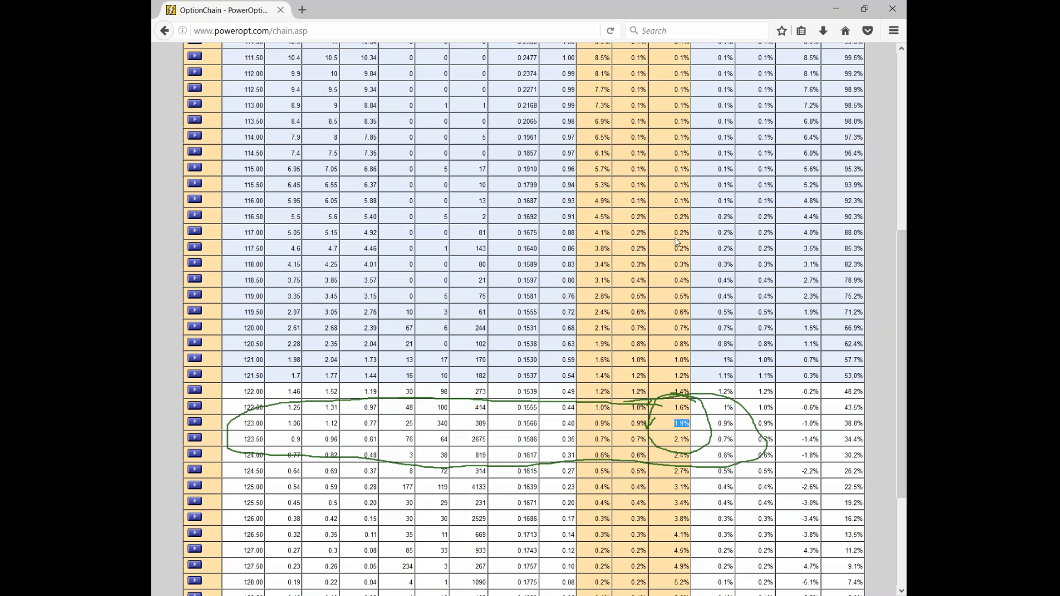
pyautogui.click(675, 239)
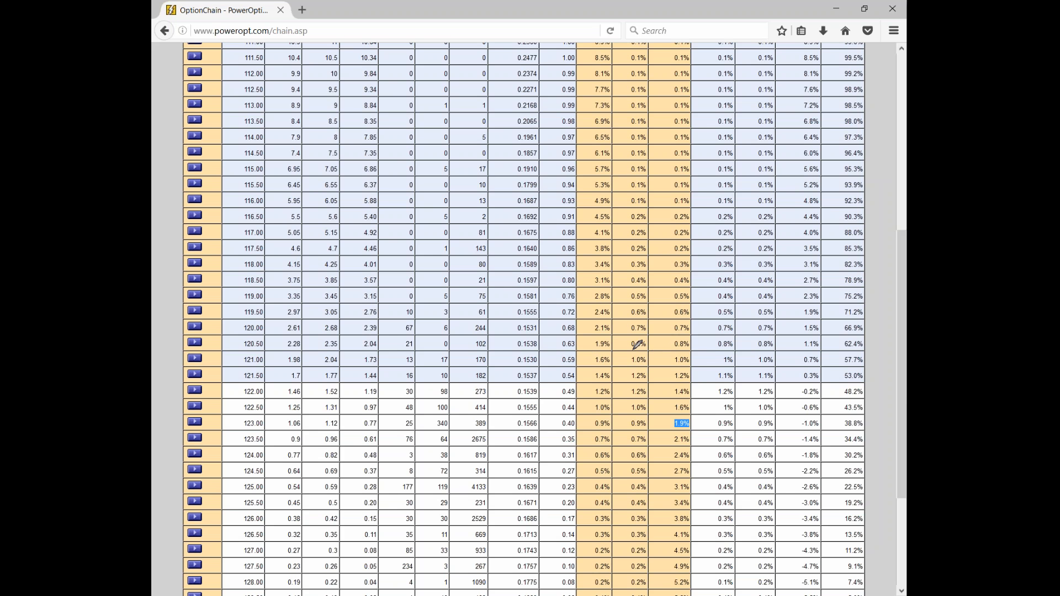
# - Compare the downside protection and returns of the near-the-money strikes from 120.00 to 123.00, marking 121.00 and 121.50
pyautogui.moveTo(648, 354)
pyautogui.mouseDown()
pyautogui.moveTo(558, 360)
pyautogui.moveTo(615, 387)
pyautogui.moveTo(697, 379)
pyautogui.moveTo(671, 347)
pyautogui.moveTo(563, 335)
pyautogui.moveTo(574, 429)
pyautogui.moveTo(696, 431)
pyautogui.moveTo(700, 365)
pyautogui.moveTo(699, 329)
pyautogui.moveTo(576, 321)
pyautogui.mouseUp()
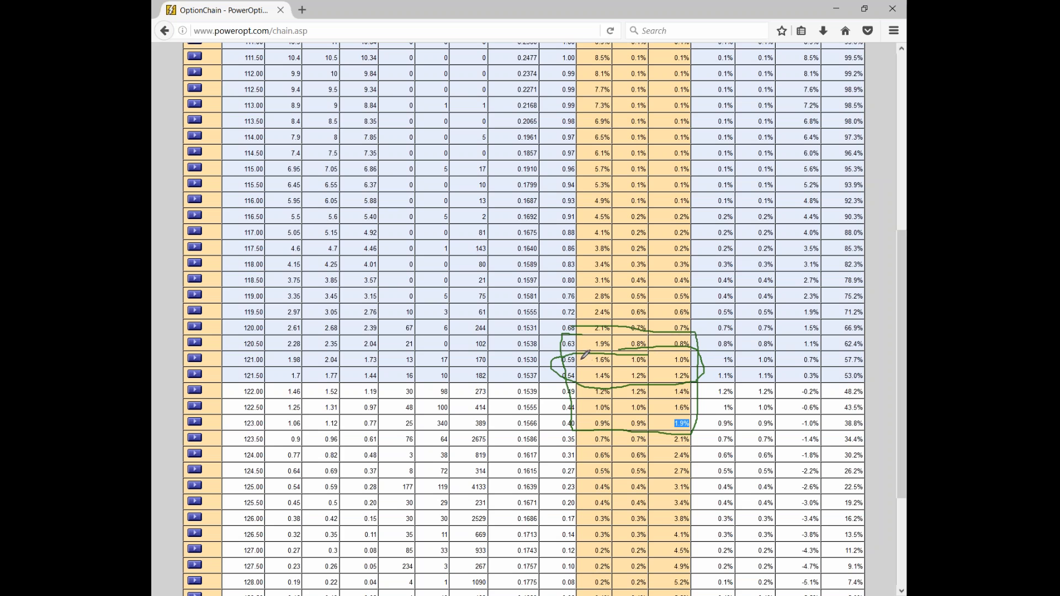
pyautogui.moveTo(553, 379); pyautogui.dragTo(540, 377)
pyautogui.moveTo(551, 329)
pyautogui.mouseDown()
pyautogui.moveTo(550, 389)
pyautogui.moveTo(569, 424)
pyautogui.mouseUp()
pyautogui.click(671, 239)
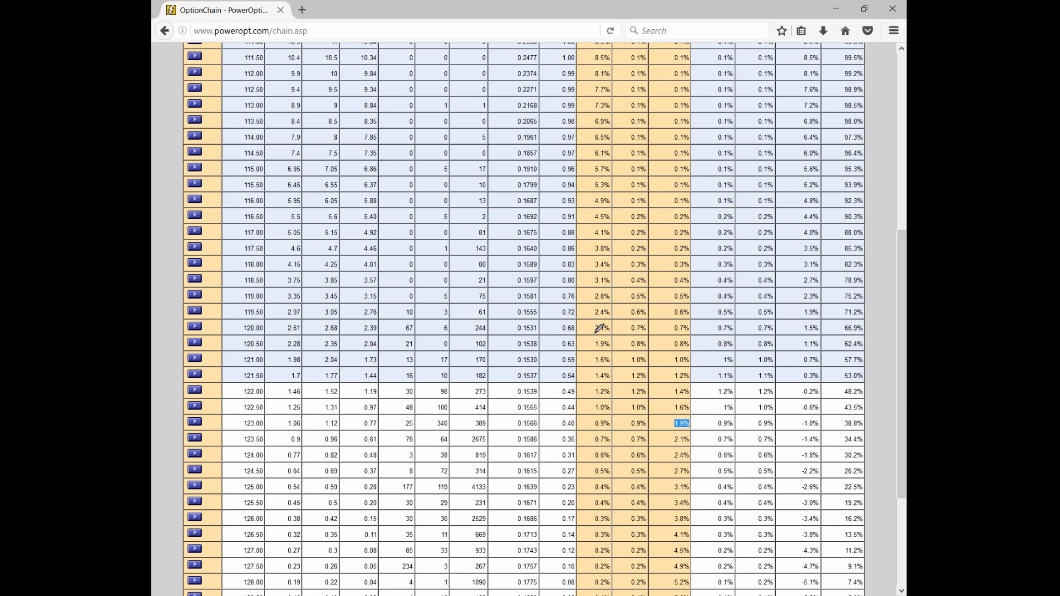
# - Compare the premiums, protection and returns of the in-the-money strikes around 119.00 to 120.00 with those of the 122.00 strike
pyautogui.moveTo(630, 287)
pyautogui.mouseDown()
pyautogui.moveTo(544, 292)
pyautogui.moveTo(602, 332)
pyautogui.moveTo(697, 324)
pyautogui.moveTo(646, 276)
pyautogui.moveTo(616, 286)
pyautogui.mouseUp()
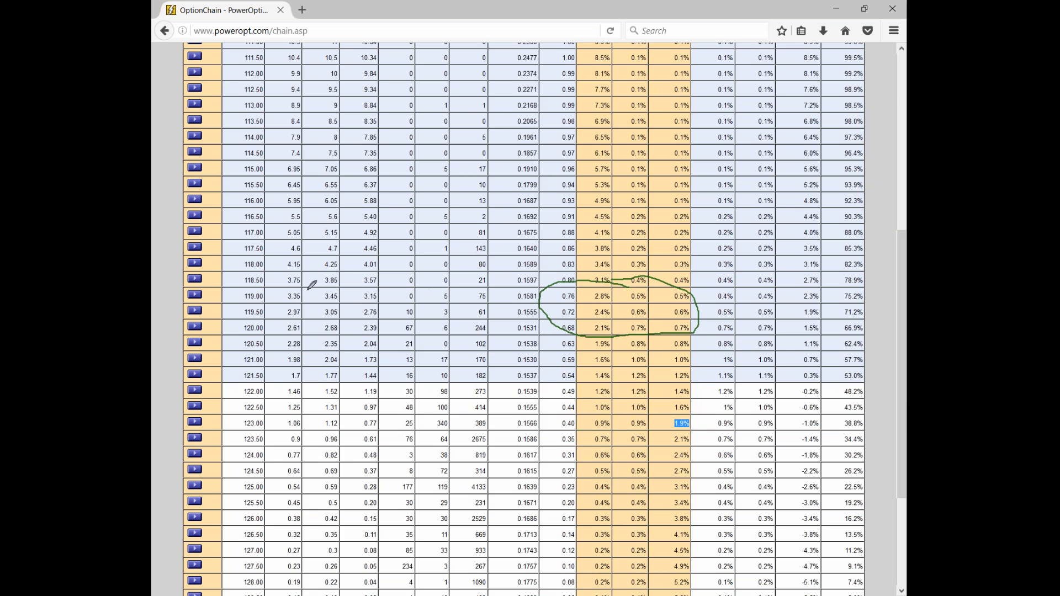
pyautogui.moveTo(307, 288)
pyautogui.mouseDown()
pyautogui.moveTo(276, 302)
pyautogui.moveTo(355, 330)
pyautogui.moveTo(283, 276)
pyautogui.moveTo(273, 289)
pyautogui.mouseUp()
pyautogui.moveTo(584, 382)
pyautogui.mouseDown()
pyautogui.moveTo(548, 388)
pyautogui.moveTo(624, 401)
pyautogui.moveTo(697, 390)
pyautogui.moveTo(552, 375)
pyautogui.moveTo(529, 352)
pyautogui.moveTo(540, 274)
pyautogui.moveTo(558, 272)
pyautogui.moveTo(545, 307)
pyautogui.mouseUp()
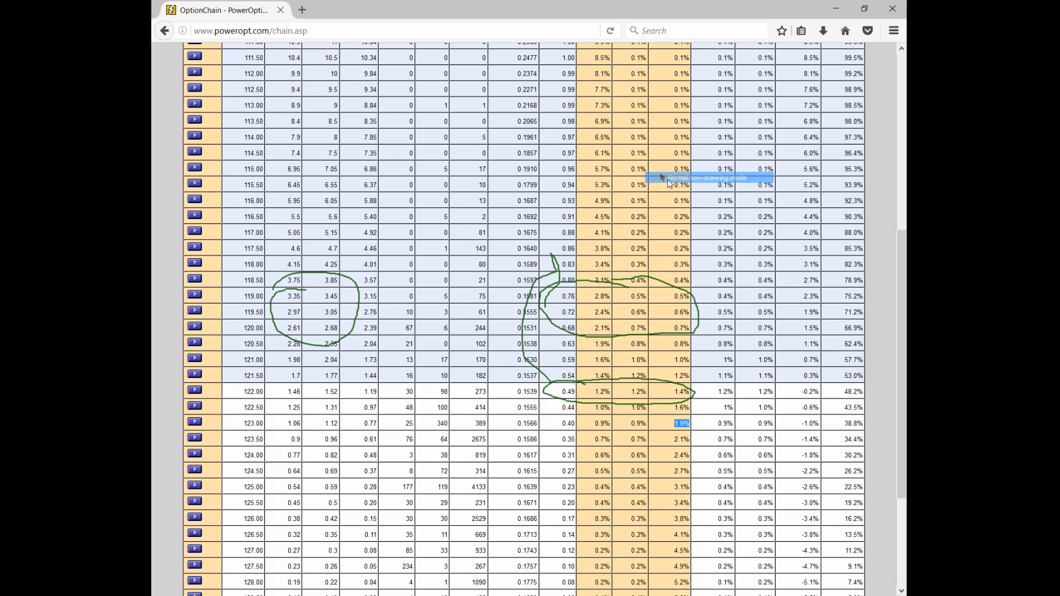
pyautogui.click(670, 237)
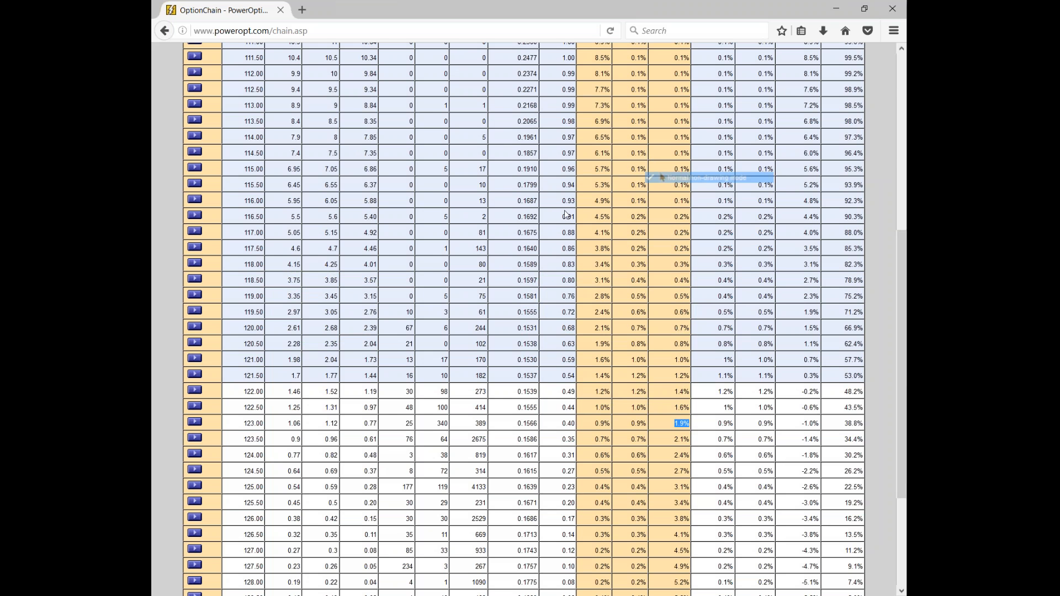
# - Open the covered call Search page and load the saved **Weekly Covered Call Search settings
pyautogui.scroll(5, 553, 238)
pyautogui.scroll(2, 554, 237)
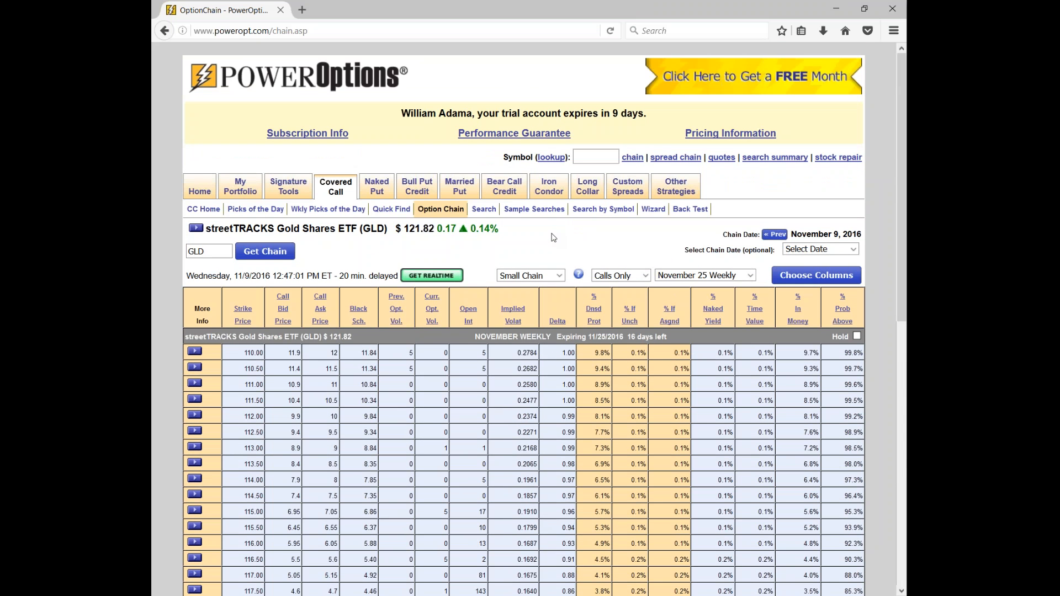
pyautogui.click(484, 210)
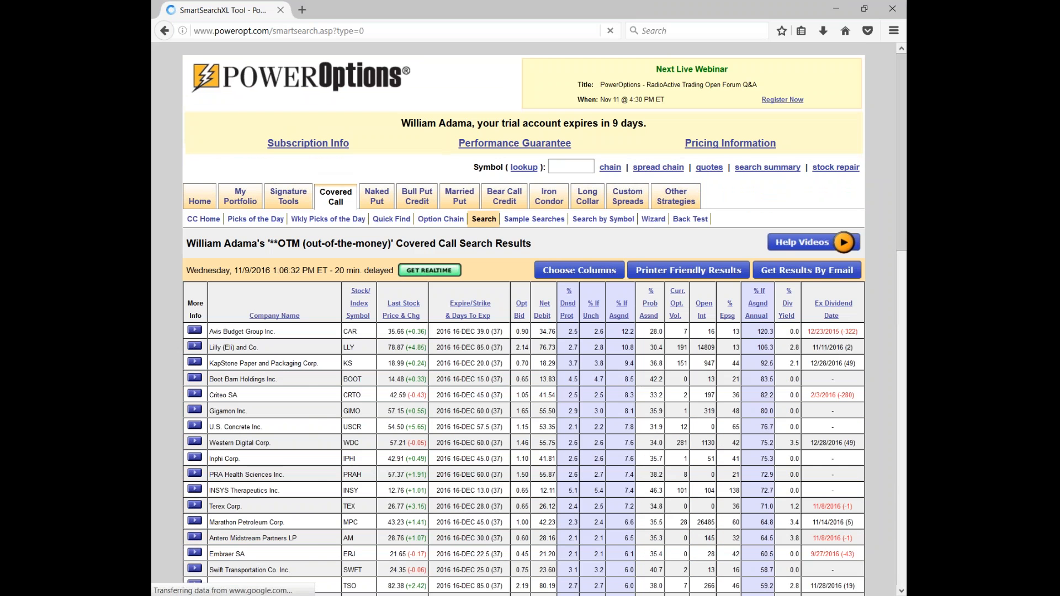
pyautogui.moveTo(521, 315)
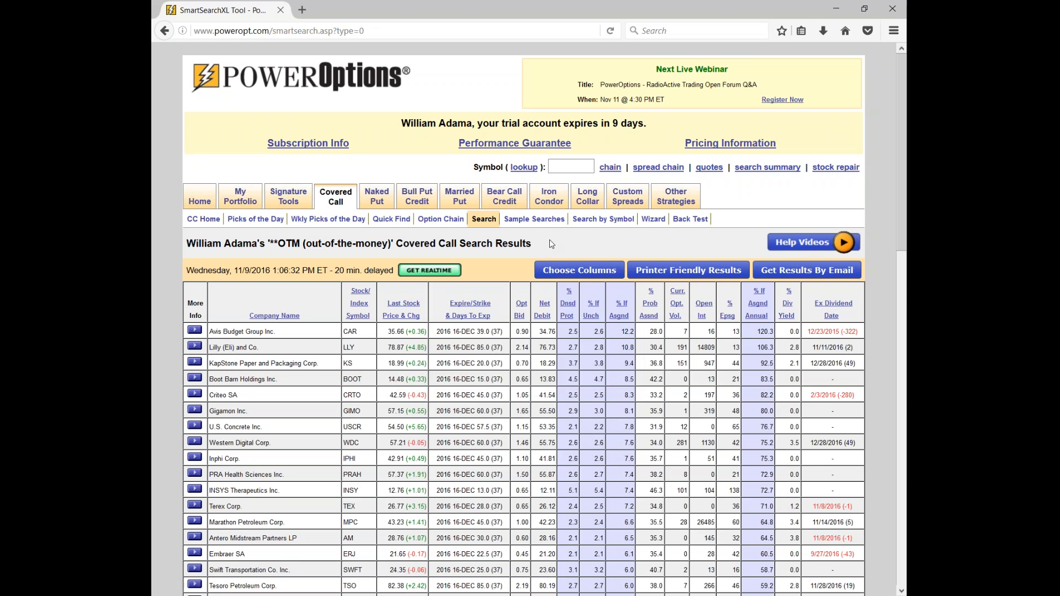
pyautogui.scroll(-1, 523, 326)
pyautogui.scroll(-6, 524, 326)
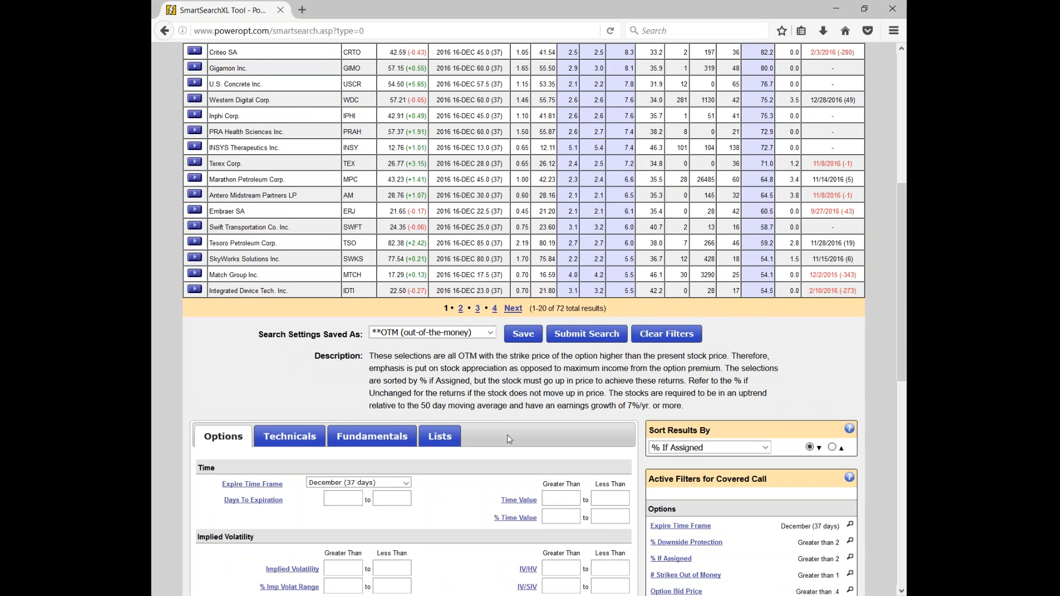
pyautogui.click(491, 333)
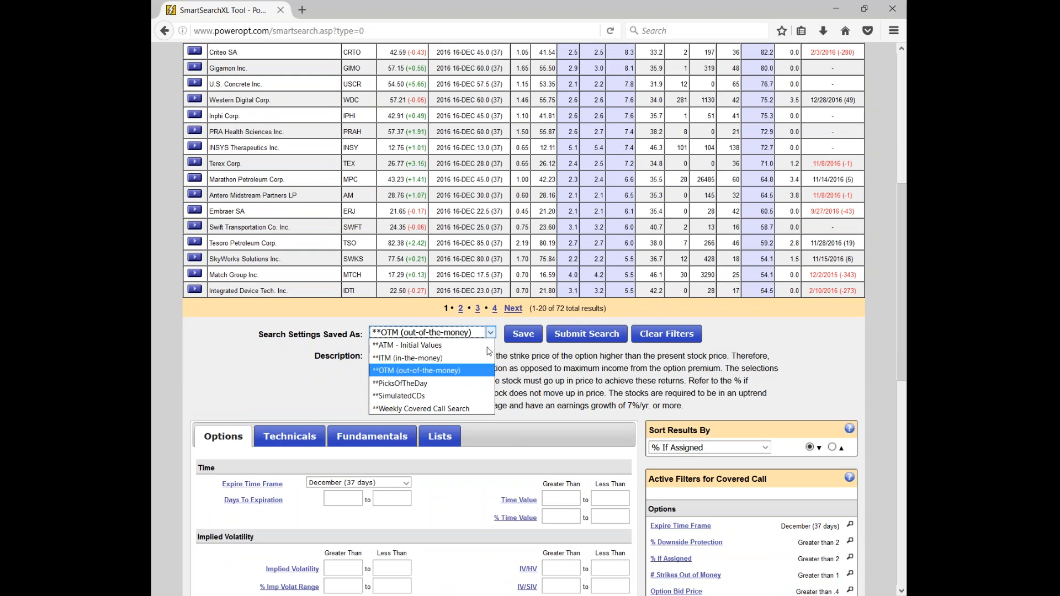
pyautogui.click(491, 409)
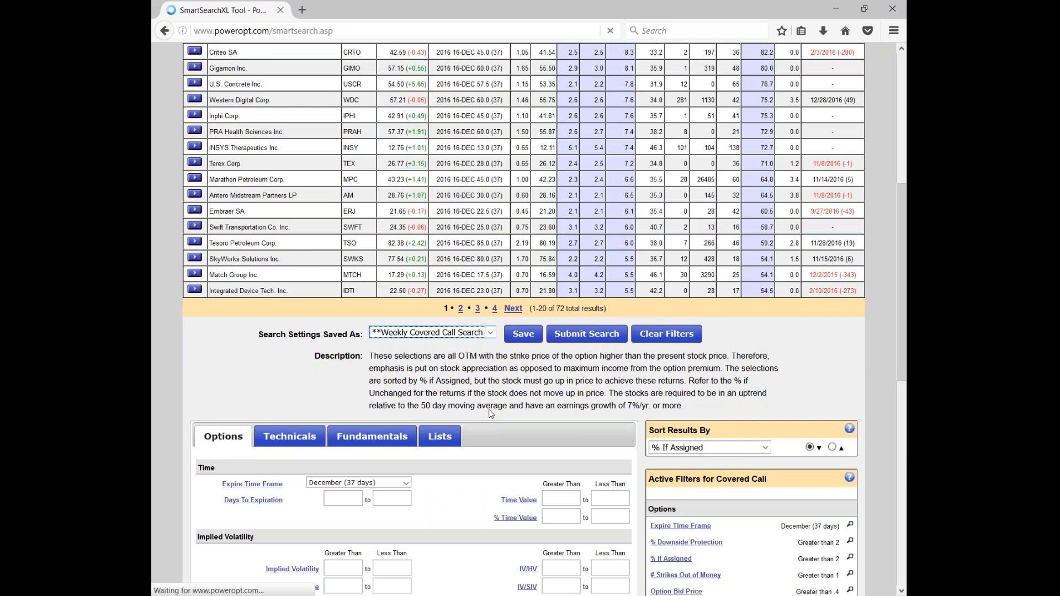
# - Examine the weekly search's description, active filters and Days To Expiration limit
pyautogui.scroll(-9, 490, 414)
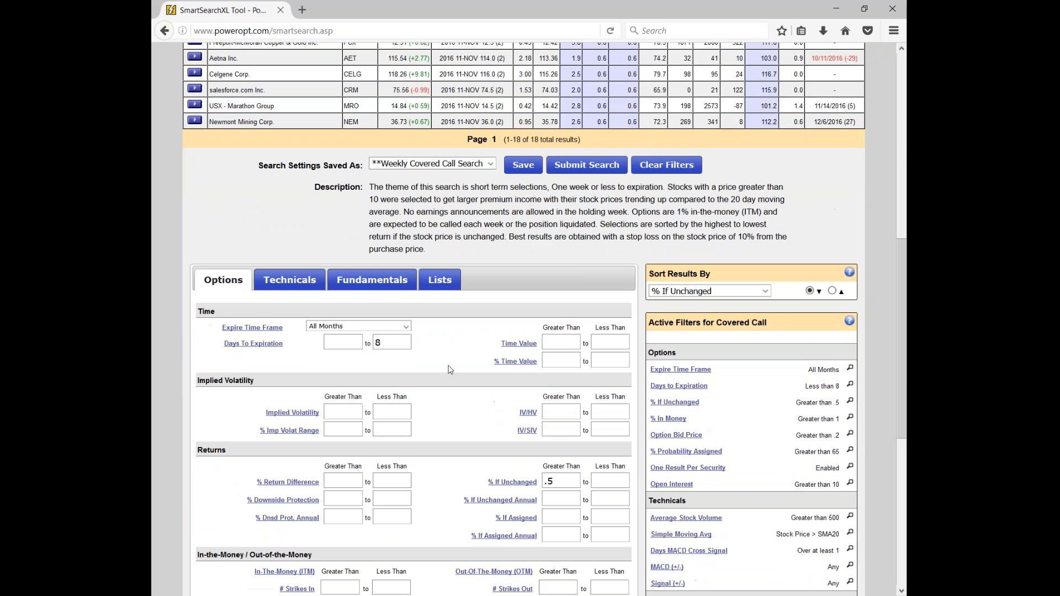
pyautogui.doubleClick(378, 343)
pyautogui.scroll(3, 484, 360)
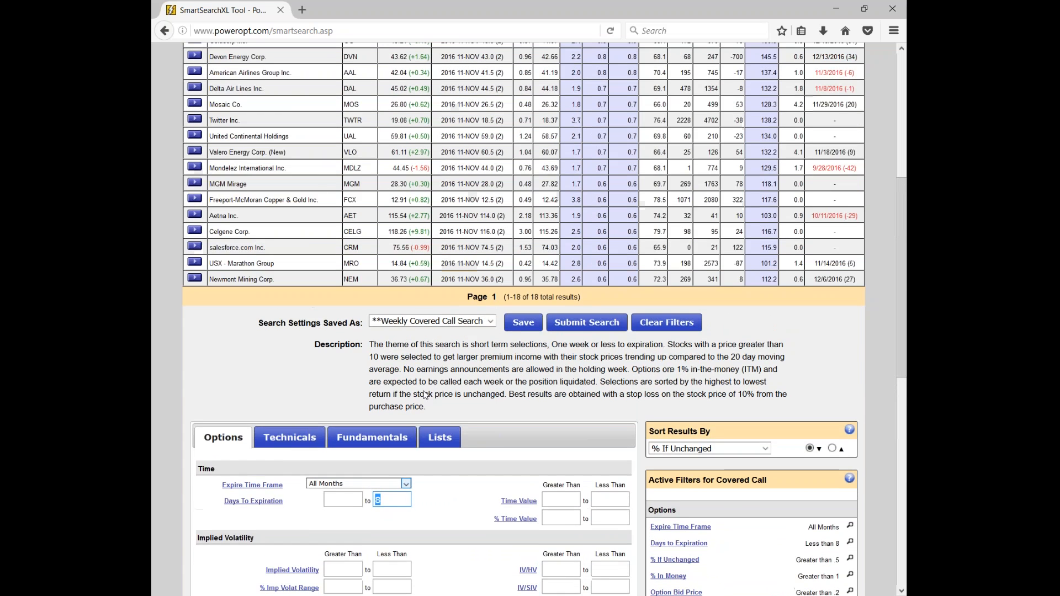
# - Review the weekly covered call search results and their option bid prices, marking the USX - Marathon Group bid
pyautogui.scroll(1, 425, 394)
pyautogui.click(392, 551)
pyautogui.scroll(4, 550, 409)
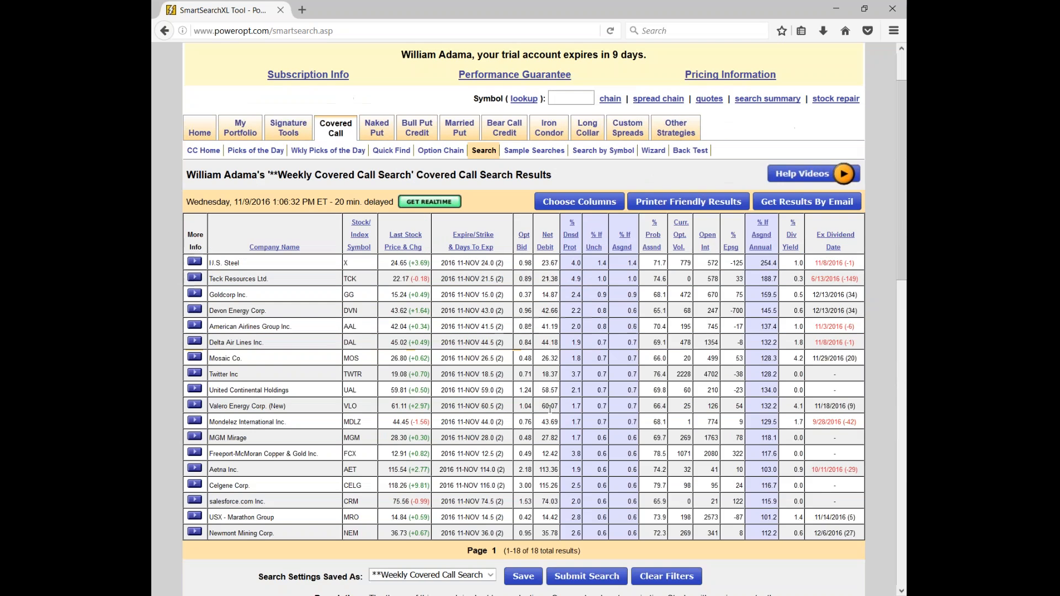
pyautogui.scroll(-1, 550, 409)
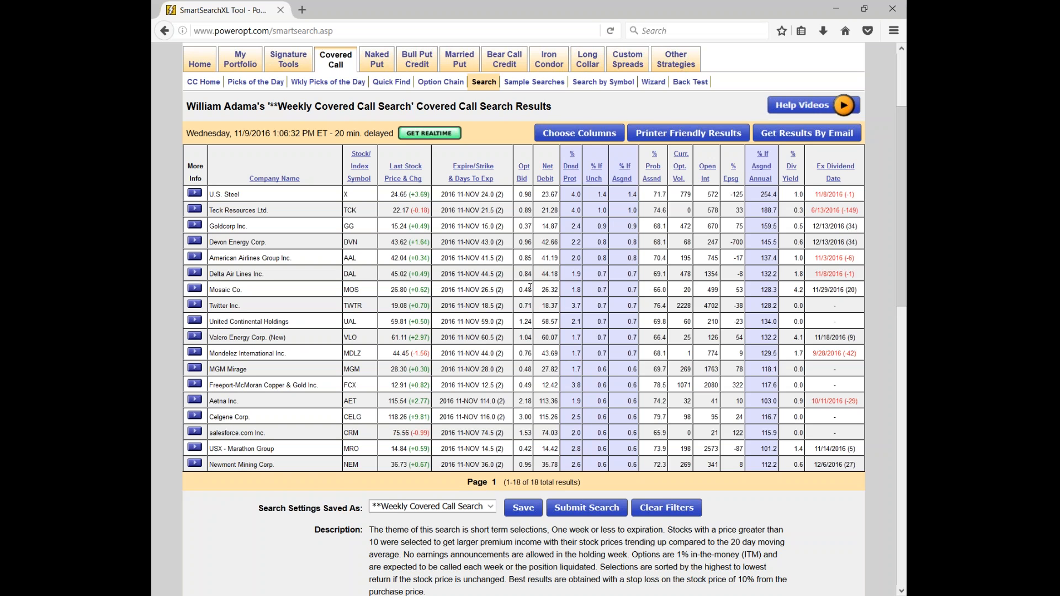
pyautogui.doubleClick(527, 449)
# - Clear all search filters and set Days To Expiration to between 7 and 20, keeping the time frame at All Months
pyautogui.scroll(-5, 574, 464)
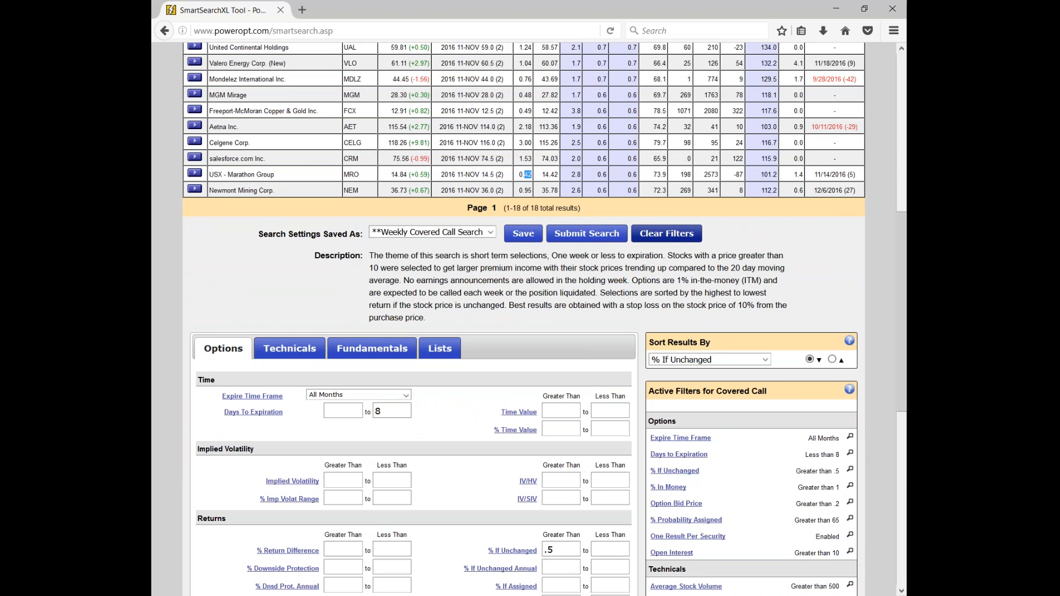
pyautogui.click(673, 234)
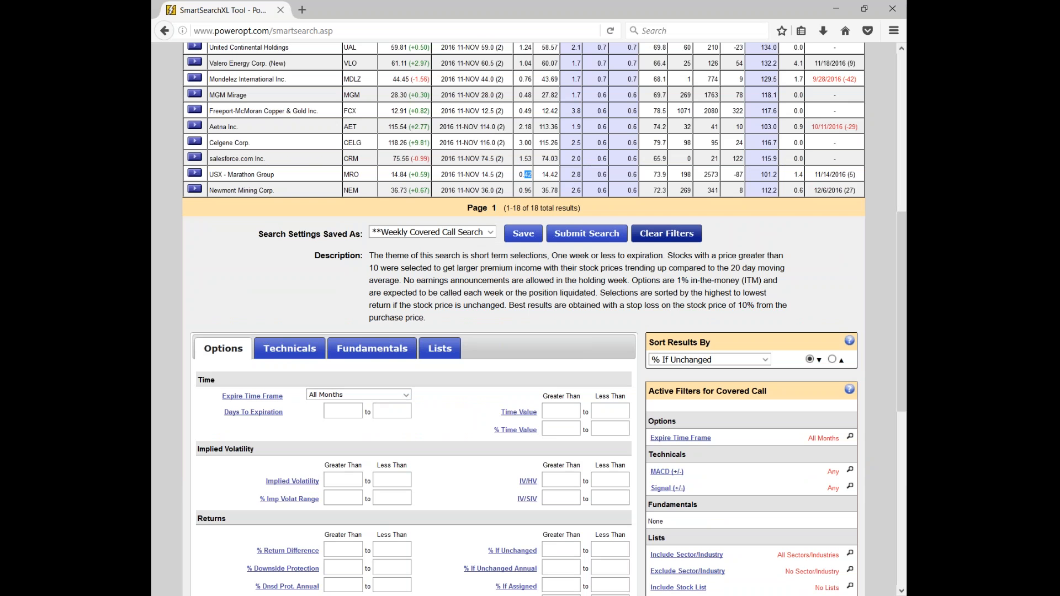
pyautogui.click(355, 408)
pyautogui.write('7')
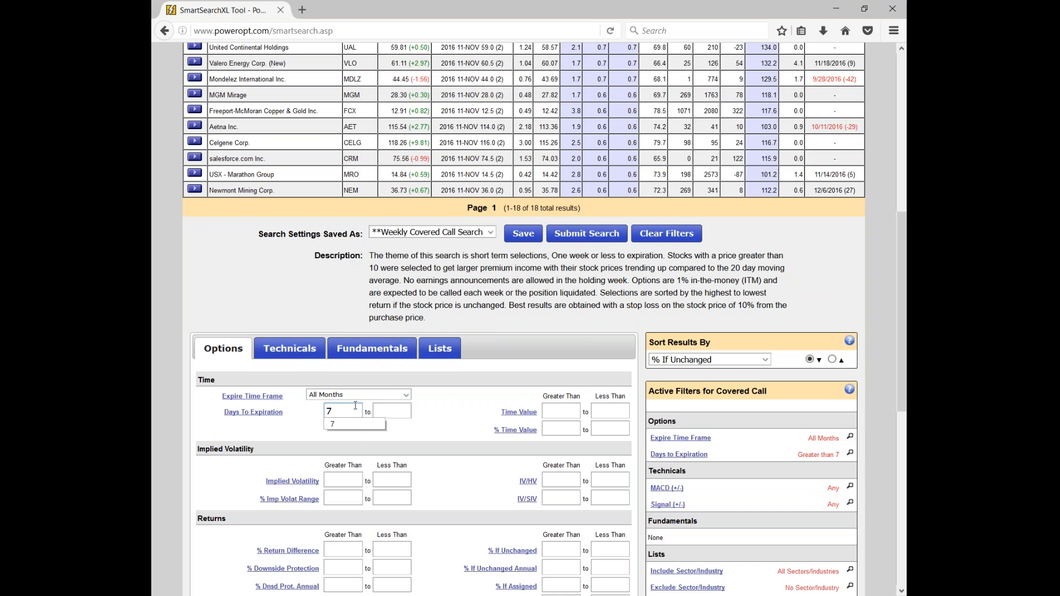
pyautogui.click(382, 411)
pyautogui.write('20')
pyautogui.click(376, 395)
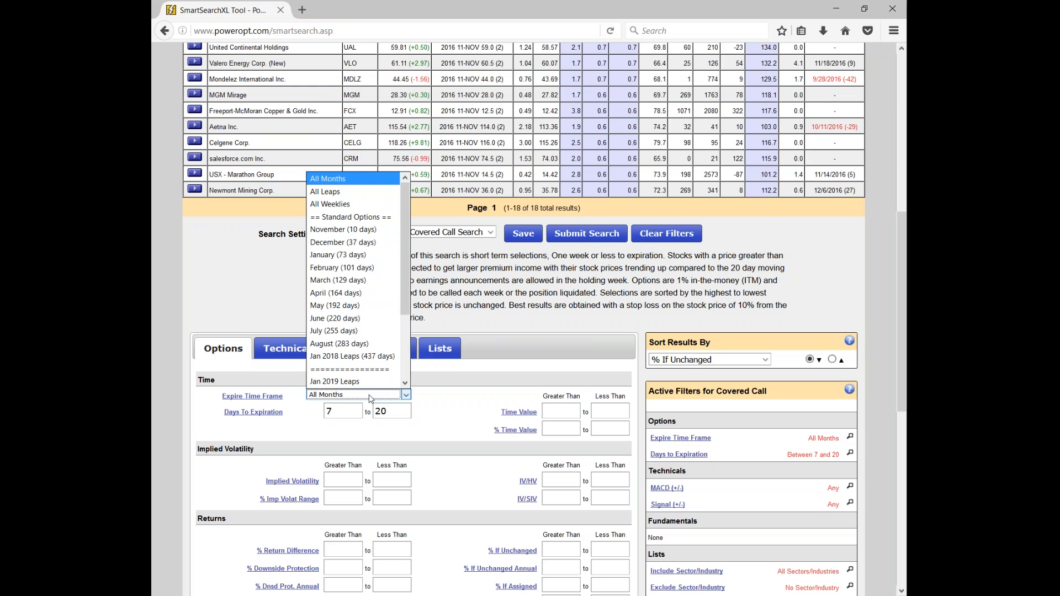
pyautogui.click(362, 179)
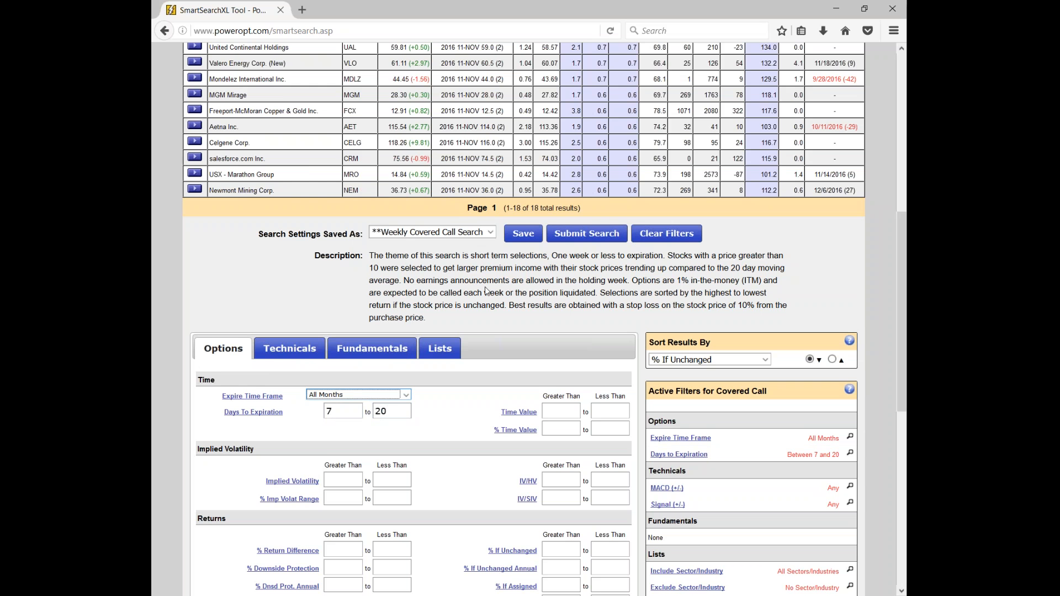
# - Set both the % Downside Protection and % If Assigned filters to greater than 1.5
pyautogui.scroll(-3, 485, 291)
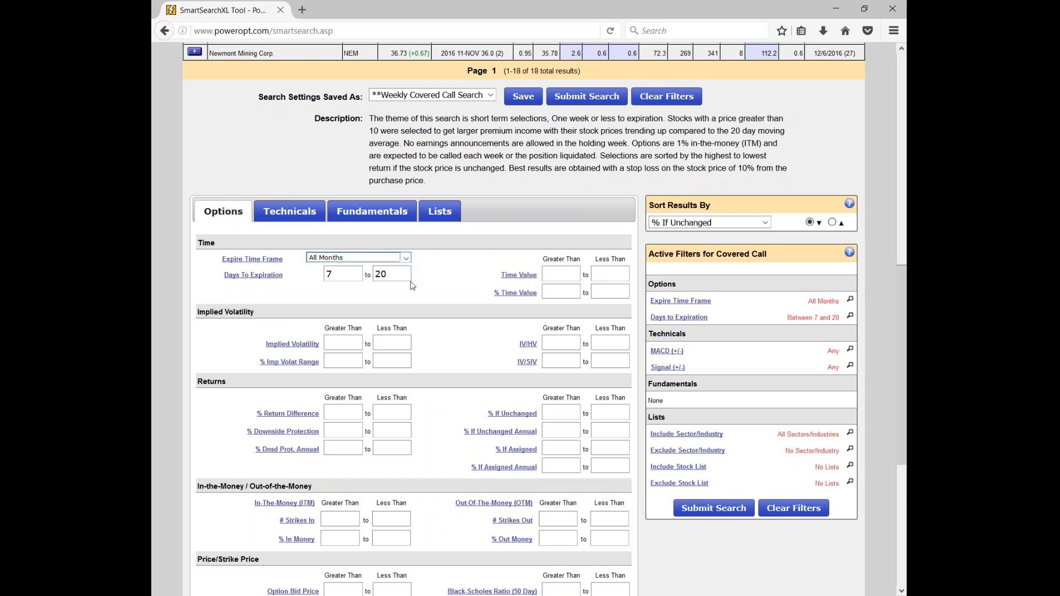
pyautogui.scroll(-1, 434, 304)
pyautogui.scroll(-3, 434, 307)
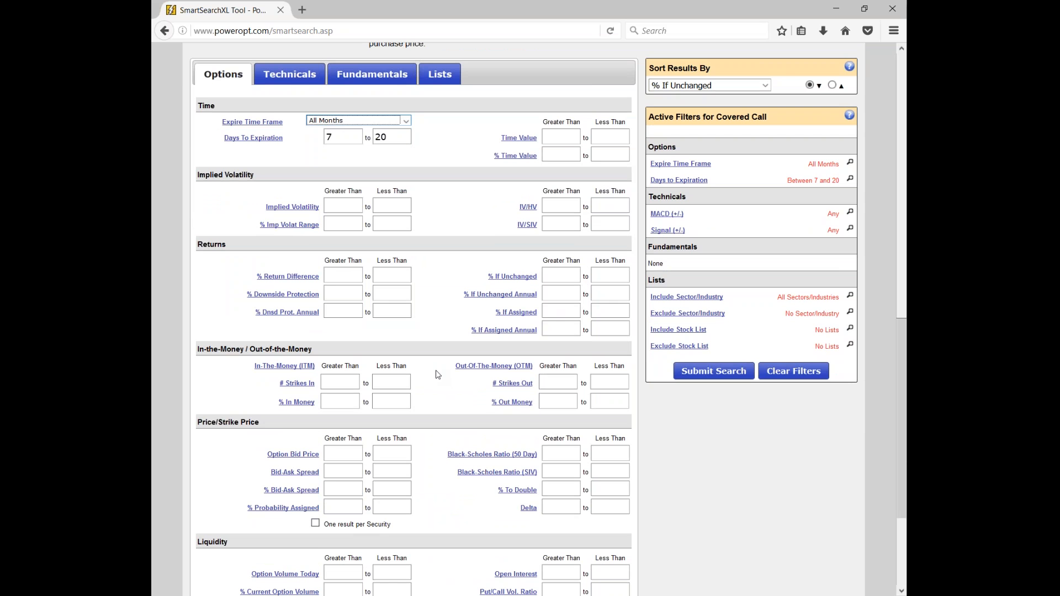
pyautogui.click(356, 291)
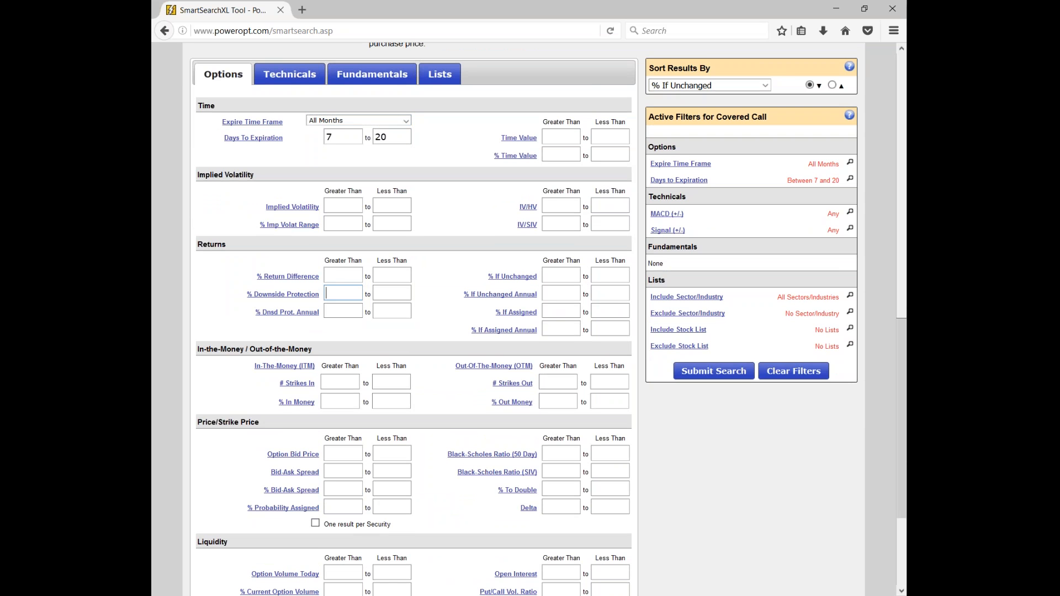
pyautogui.write('1.5')
pyautogui.click(558, 310)
pyautogui.write('1.5')
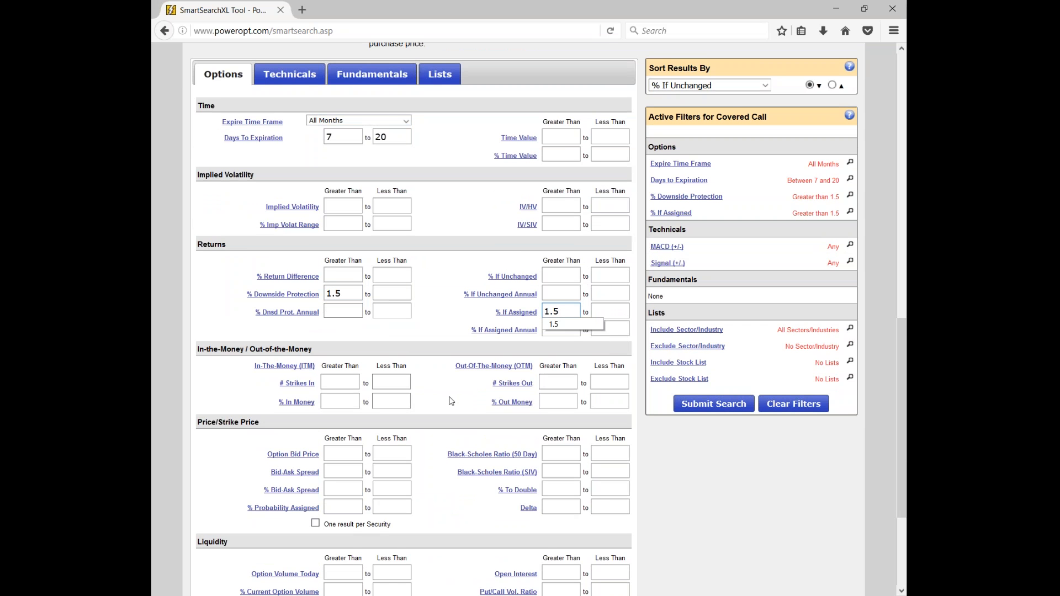
pyautogui.scroll(3, 451, 401)
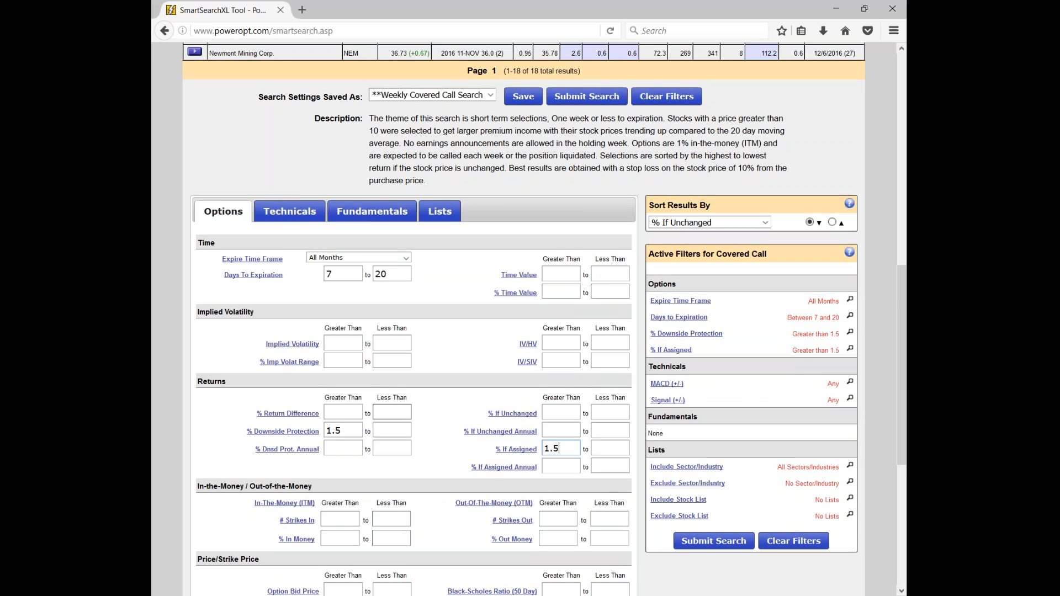
pyautogui.scroll(-2, 392, 413)
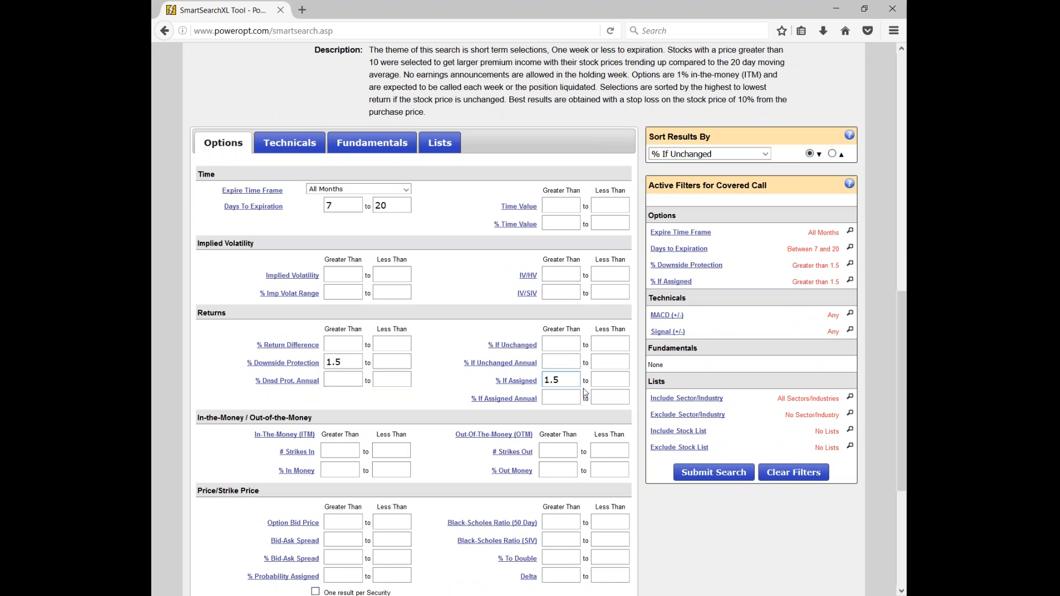
# - Set the % If Assigned Annual filter to greater than 15
pyautogui.press('Tab')
pyautogui.click(570, 374)
pyautogui.click(359, 368)
pyautogui.click(561, 398)
pyautogui.write('15')
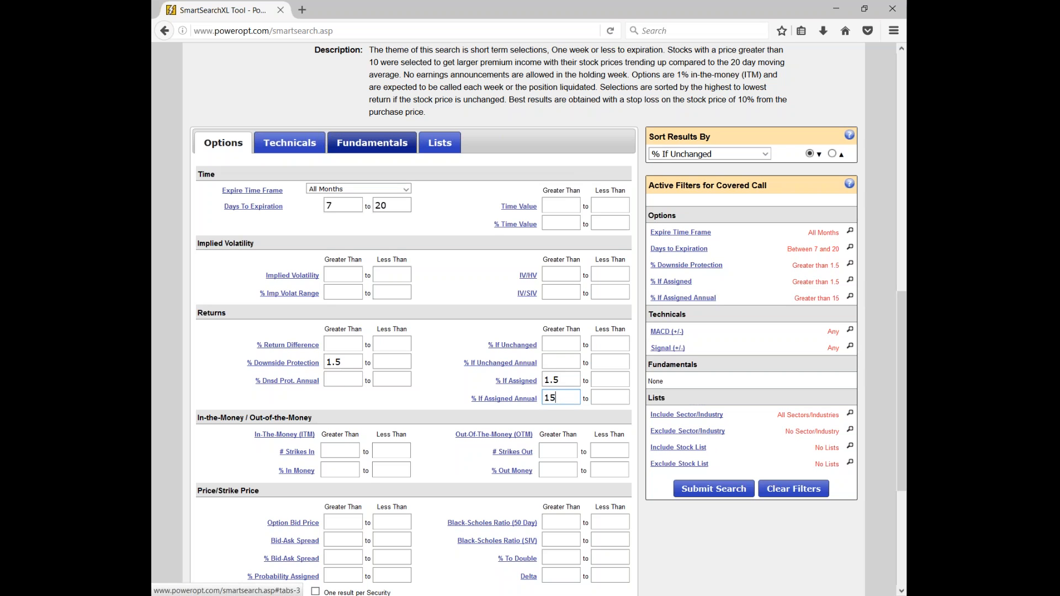
# - Restrict the search to the symbol GLD in the fundamental filters and submit it
pyautogui.click(372, 142)
pyautogui.scroll(-2, 372, 143)
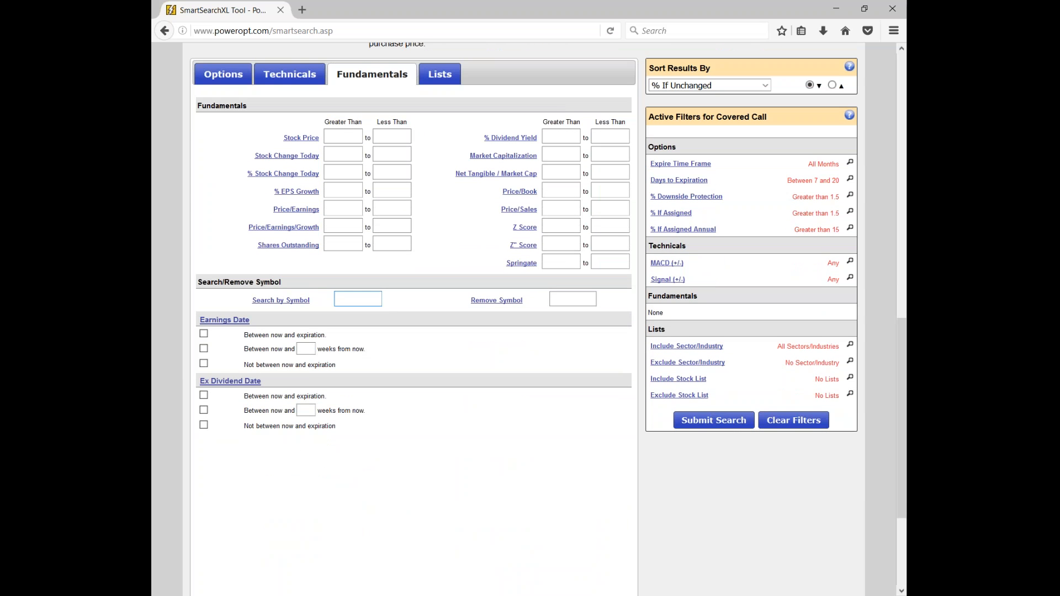
pyautogui.write('GLD')
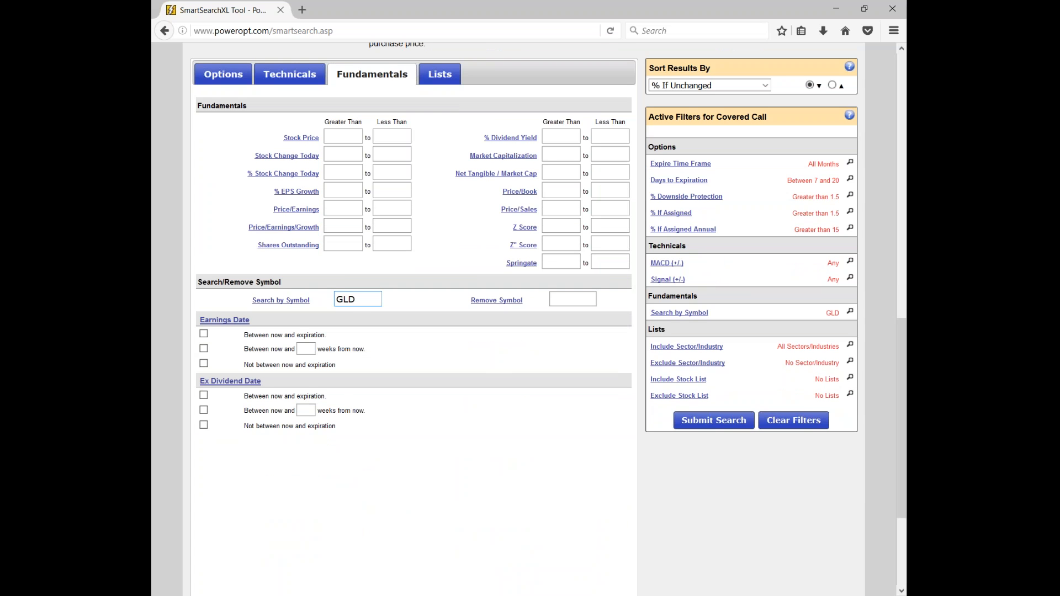
pyautogui.click(708, 423)
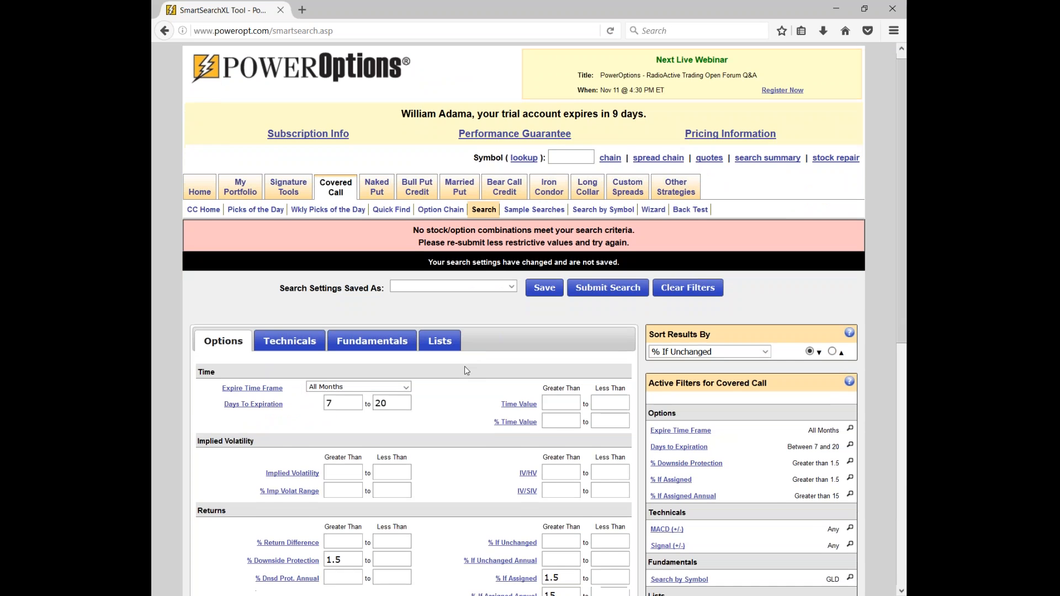
# - Remove the % If Assigned Annual filter and resubmit the GLD search
pyautogui.scroll(-3, 465, 366)
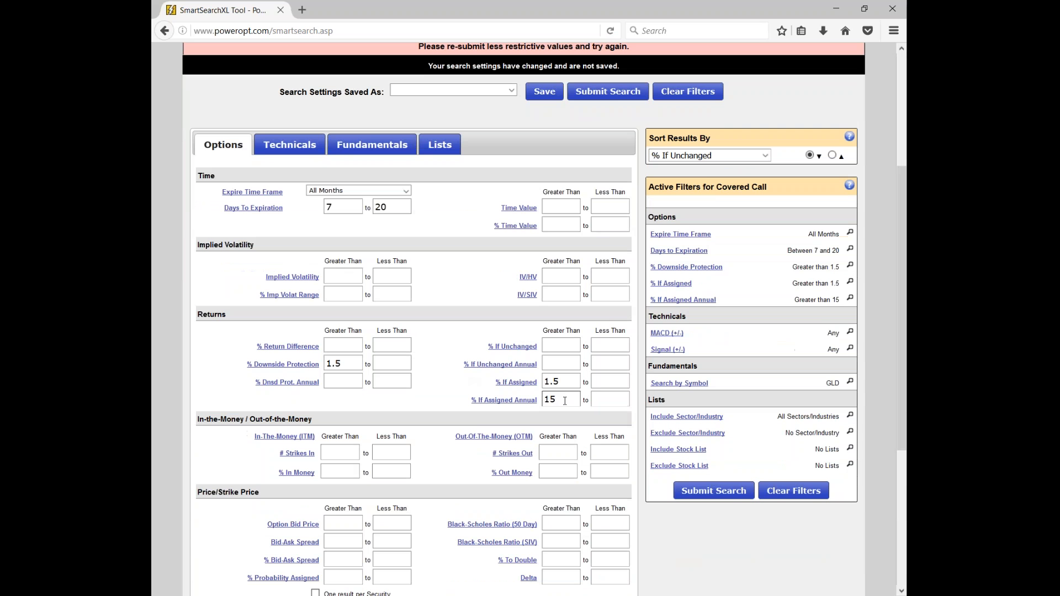
pyautogui.click(531, 401)
pyautogui.press('BackSpace')
pyautogui.click(714, 474)
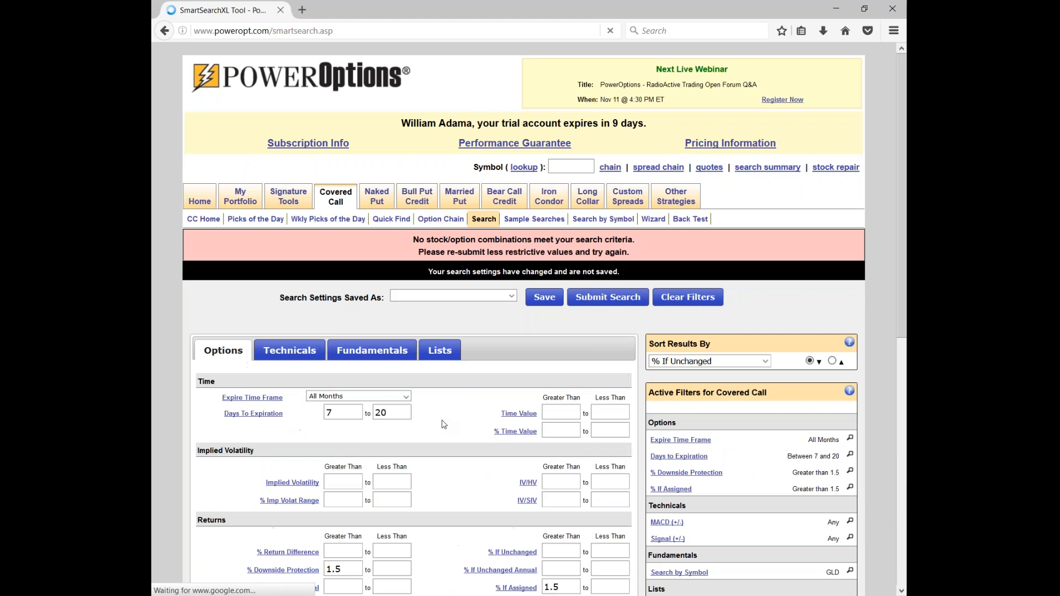
# - Lower the % Downside Protection and % If Assigned filters to greater than 1 and resubmit the search
pyautogui.scroll(-2, 500, 241)
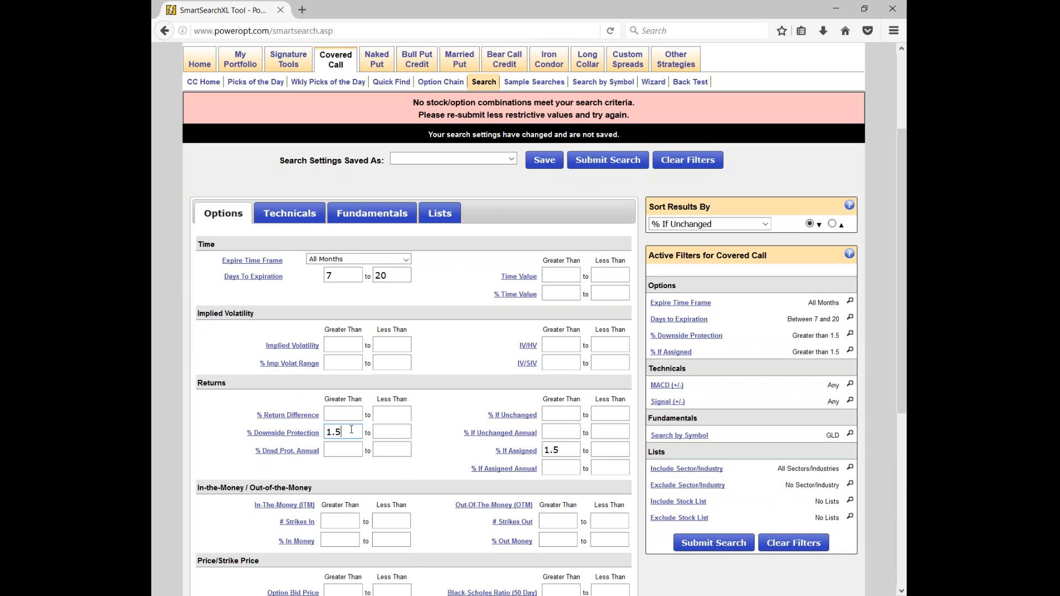
pyautogui.press('BackSpace')
pyautogui.press('BackSpace')
pyautogui.click(569, 451)
pyautogui.press('BackSpace')
pyautogui.press('BackSpace')
pyautogui.click(713, 543)
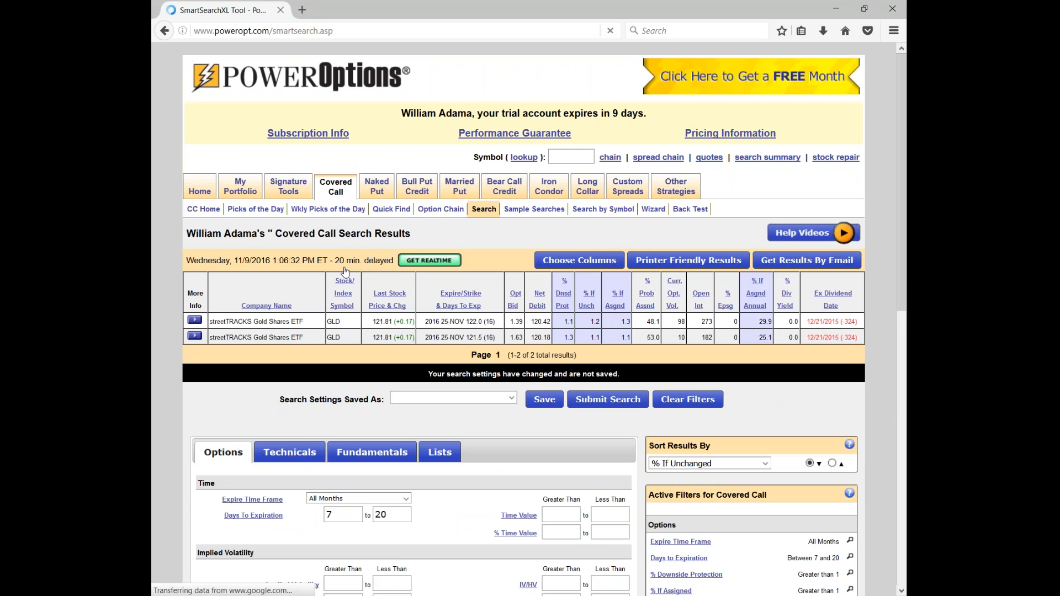
# - Compare the bid price, downside protection and assigned return of the GLD 25-NOV 122.0 and 121.5 calls
pyautogui.scroll(-2, 385, 262)
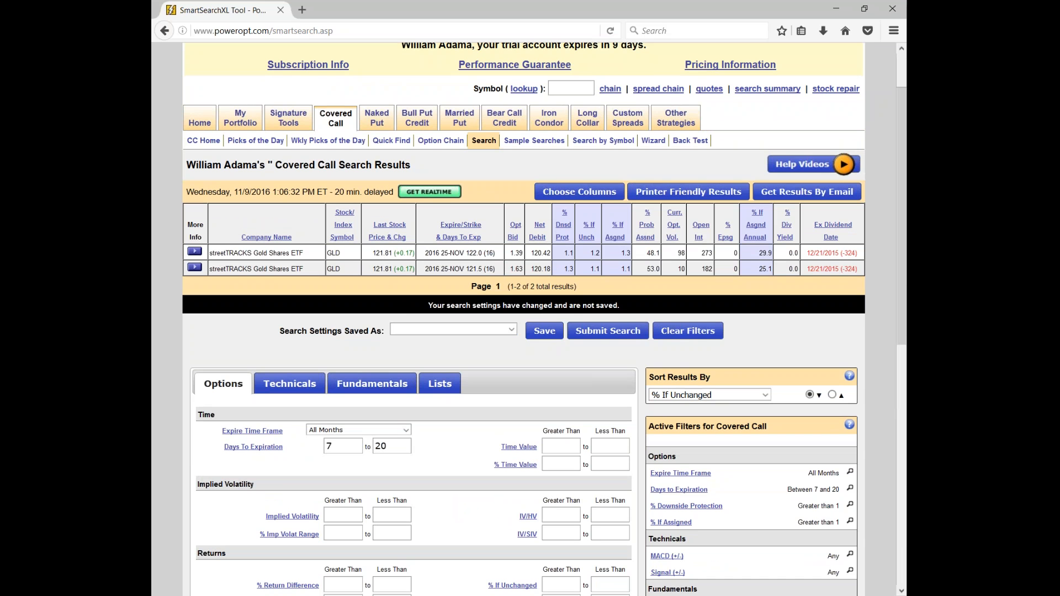
pyautogui.doubleClick(568, 253)
pyautogui.doubleClick(624, 253)
pyautogui.doubleClick(522, 254)
pyautogui.doubleClick(567, 254)
pyautogui.doubleClick(624, 252)
pyautogui.doubleClick(514, 269)
pyautogui.doubleClick(567, 269)
pyautogui.moveTo(619, 269); pyautogui.dragTo(650, 302)
pyautogui.click(650, 300)
# - Raise the % If Assigned and % Downside Protection filters to greater than 2
pyautogui.scroll(-4, 649, 301)
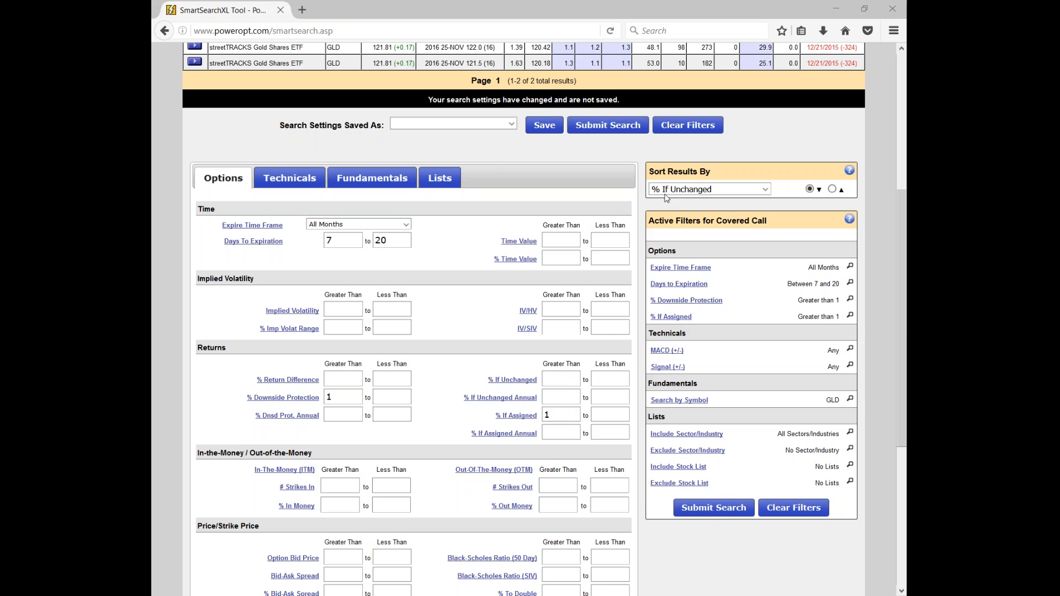
pyautogui.moveTo(553, 410)
pyautogui.mouseDown()
pyautogui.moveTo(271, 378)
pyautogui.moveTo(243, 391)
pyautogui.moveTo(273, 406)
pyautogui.moveTo(546, 430)
pyautogui.moveTo(547, 410)
pyautogui.mouseUp()
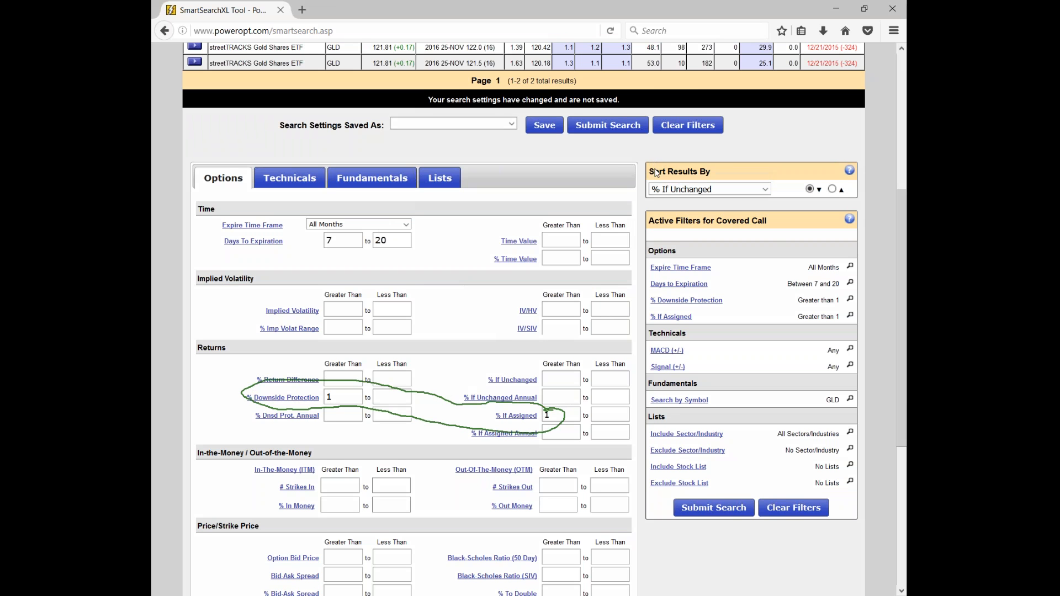
pyautogui.click(664, 240)
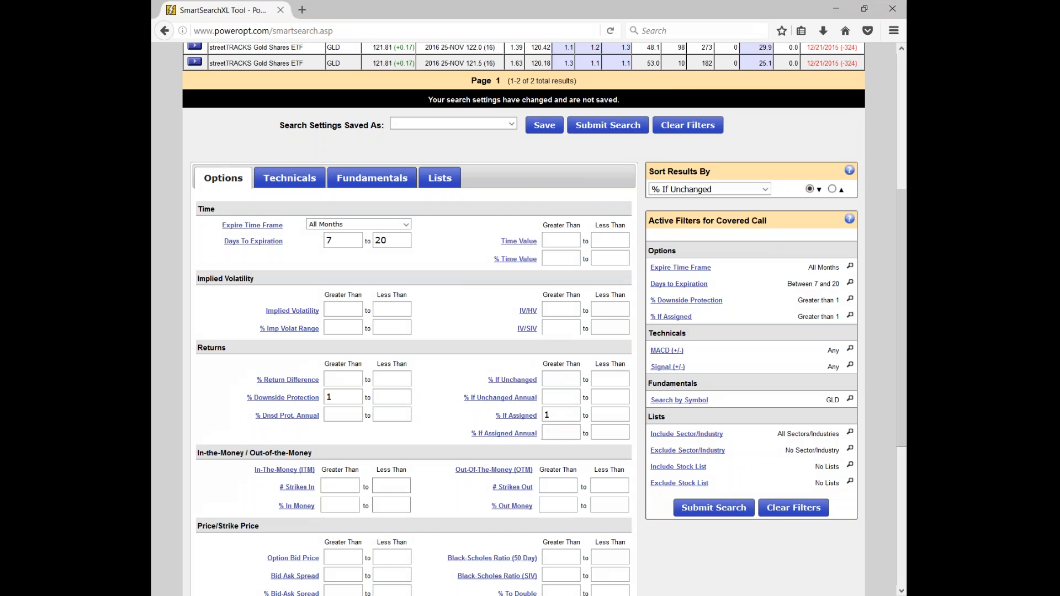
pyautogui.click(556, 414)
pyautogui.press('BackSpace')
pyautogui.write('2')
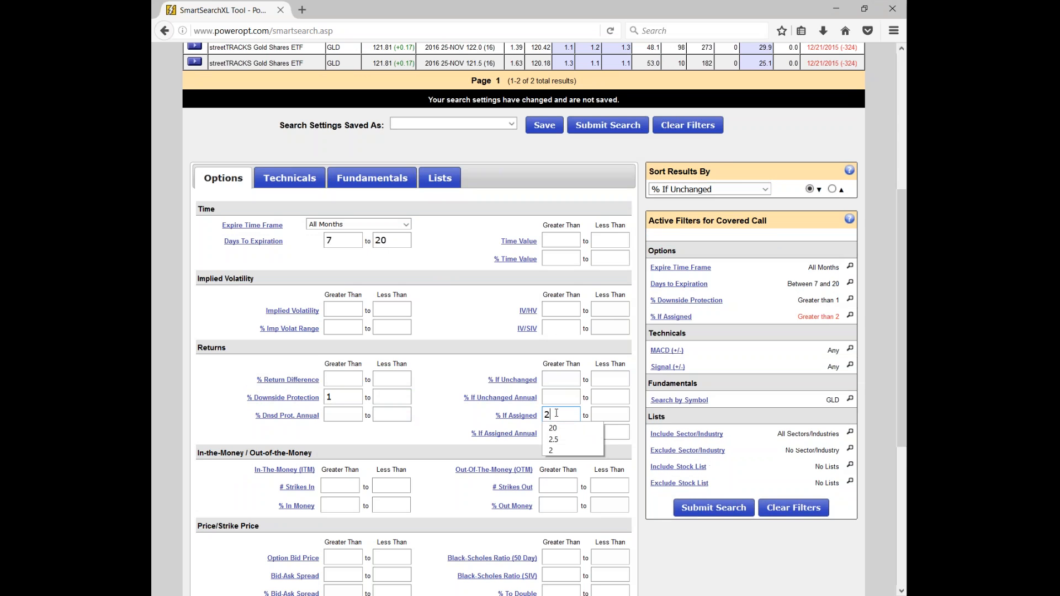
pyautogui.click(350, 394)
pyautogui.press('BackSpace')
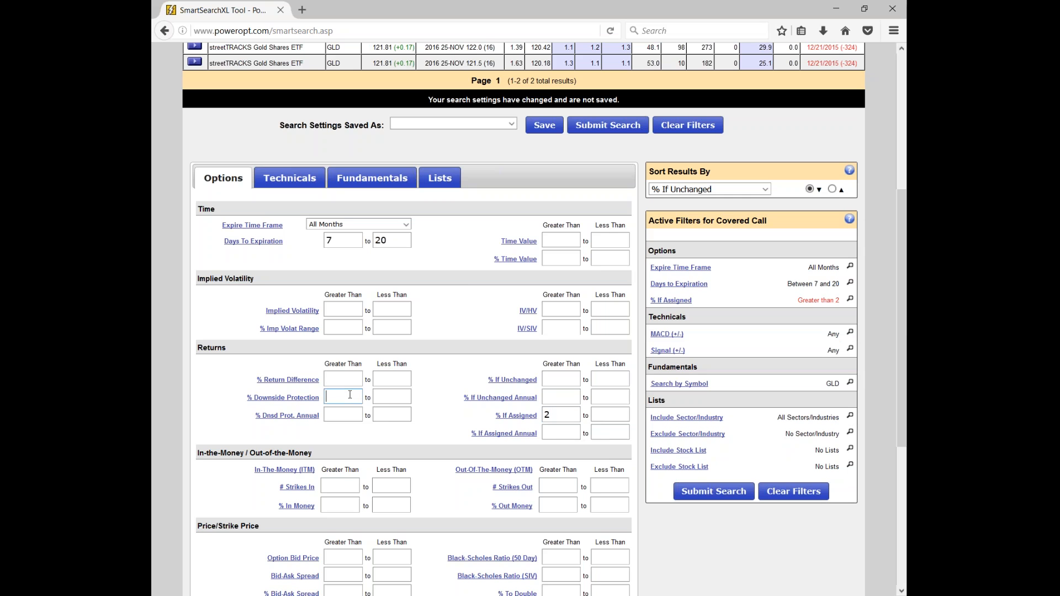
pyautogui.write('2')
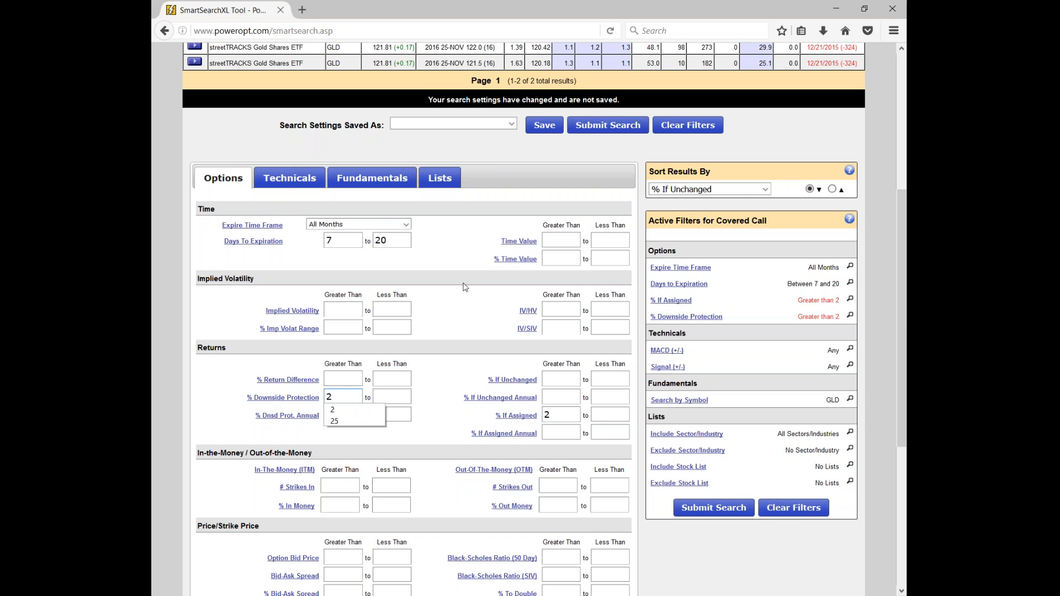
# - Clear the Days To Expiration range, set Expire Time Frame to December (37 days) and submit the search
pyautogui.doubleClick(391, 241)
pyautogui.press('BackSpace')
pyautogui.doubleClick(350, 241)
pyautogui.press('BackSpace')
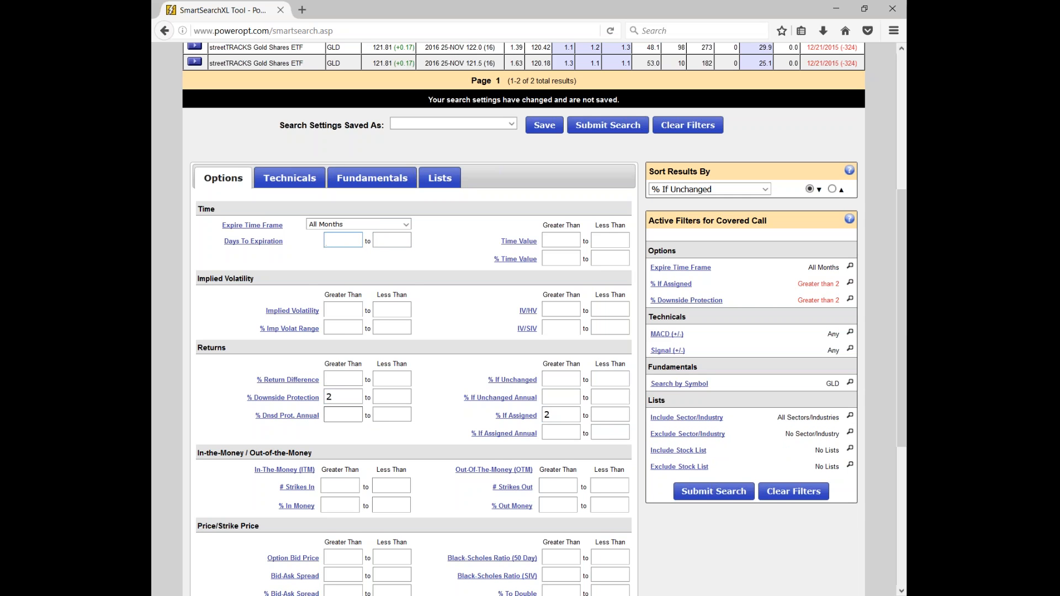
pyautogui.click(386, 224)
pyautogui.click(377, 300)
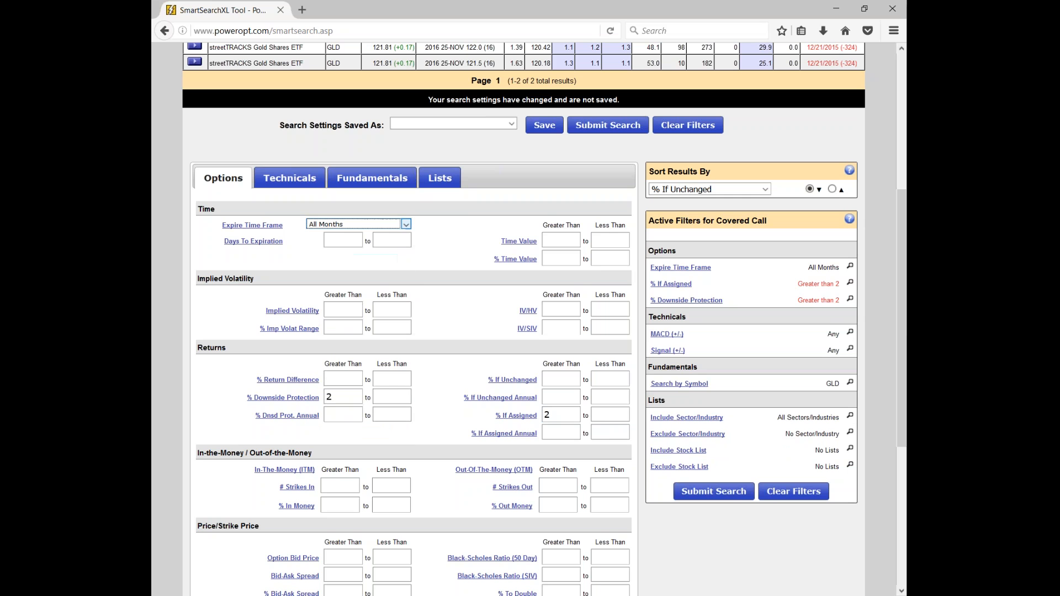
pyautogui.click(584, 124)
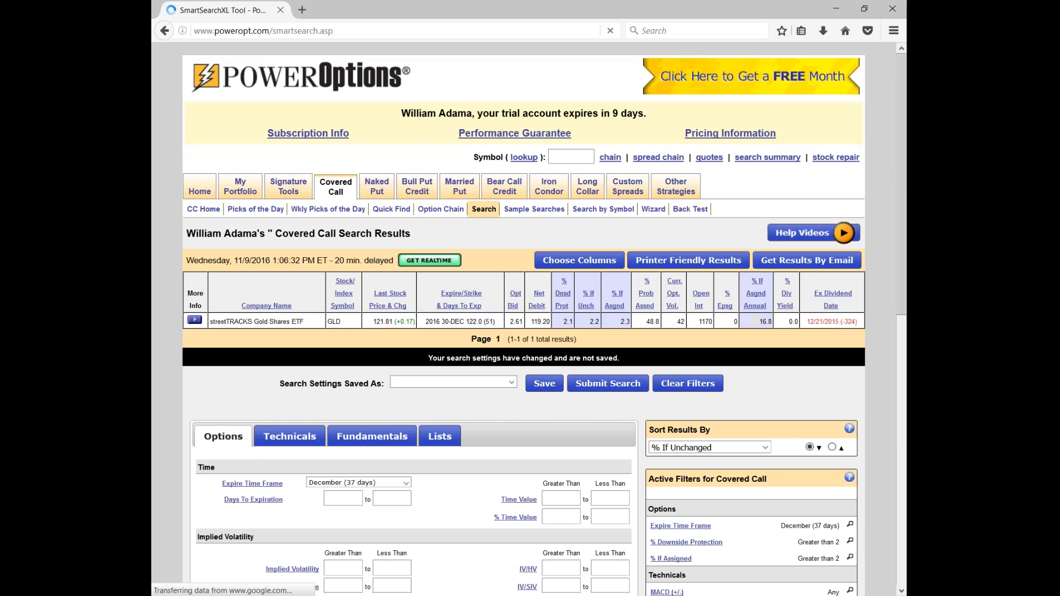
# - Examine the expiration, strike, downside protection and assigned return of the GLD 30-DEC 122.0 call
pyautogui.moveTo(464, 322); pyautogui.dragTo(491, 324)
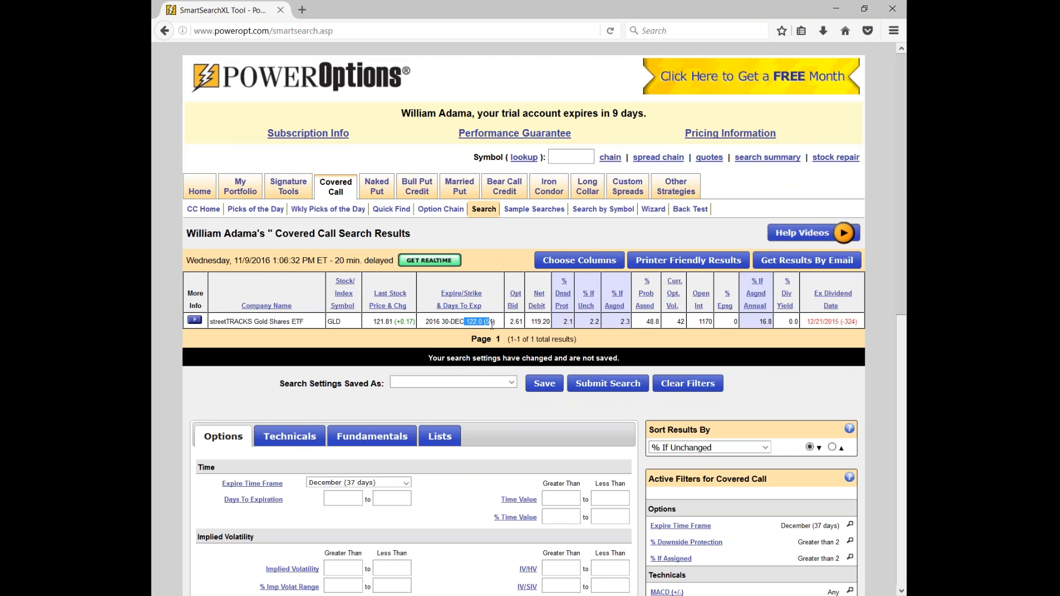
pyautogui.doubleClick(568, 321)
pyautogui.doubleClick(624, 321)
pyautogui.moveTo(442, 326); pyautogui.dragTo(479, 325)
pyautogui.moveTo(619, 322); pyautogui.dragTo(628, 322)
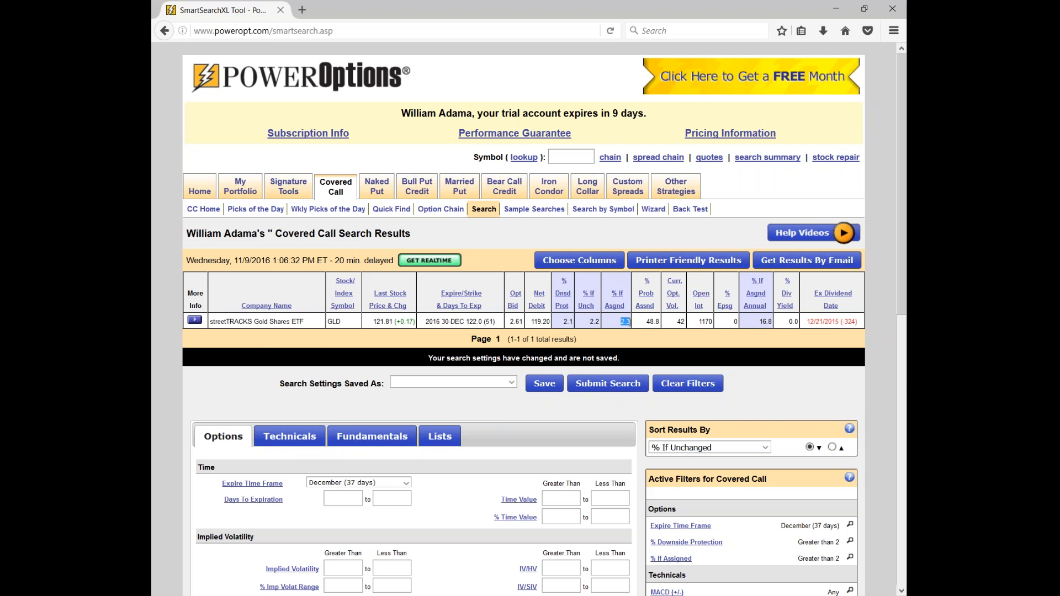
# - Open the option chain for GLD from its search result
pyautogui.click(195, 320)
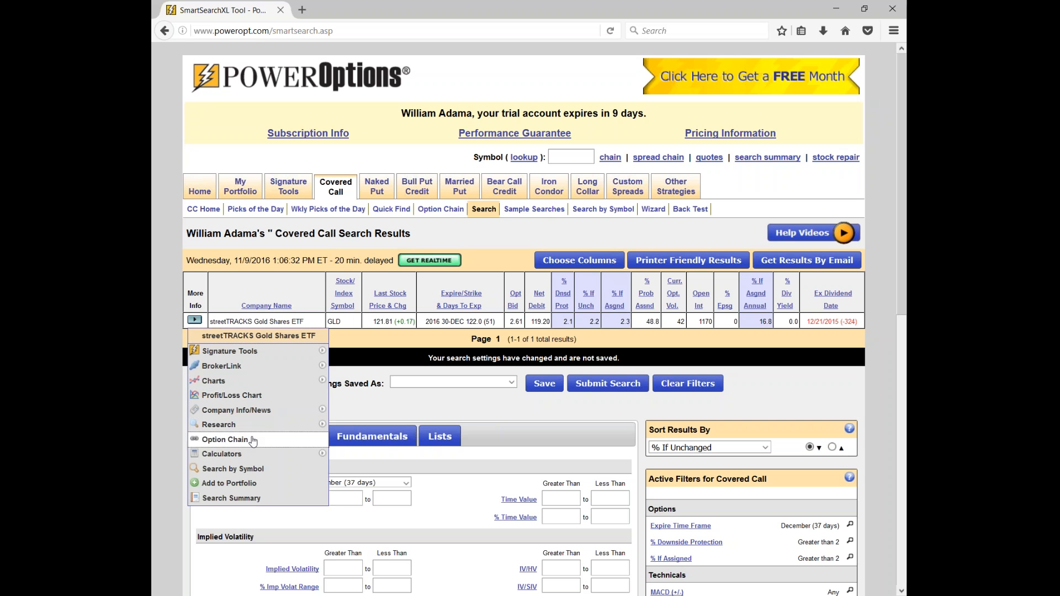
pyautogui.click(228, 440)
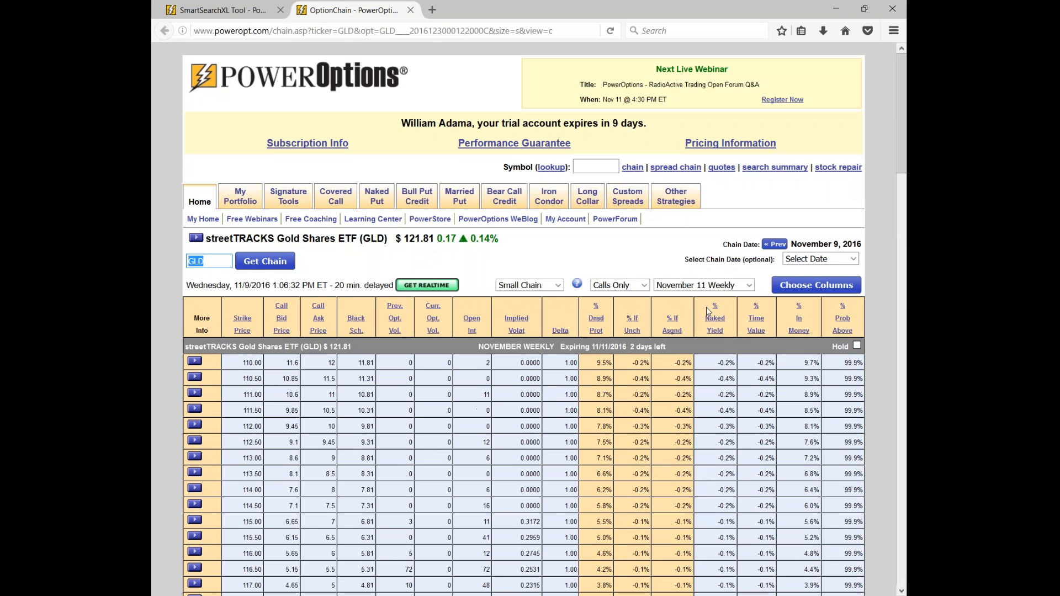
# - Show the GLD option chain for December 30 Q4 and examine downside protection and assigned return for the 121 strike
pyautogui.click(726, 285)
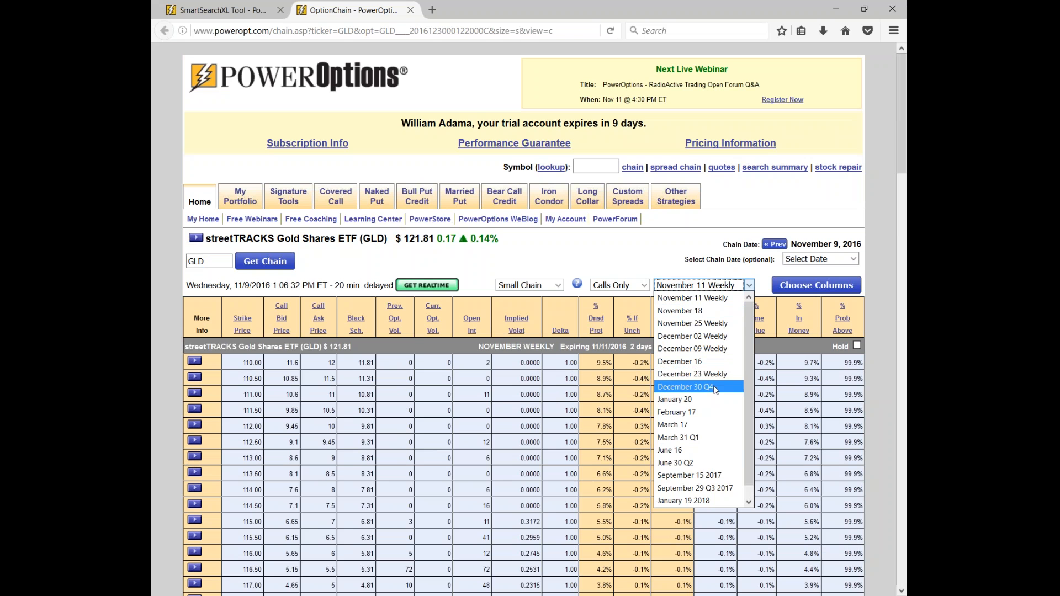
pyautogui.click(685, 386)
pyautogui.scroll(-5, 621, 398)
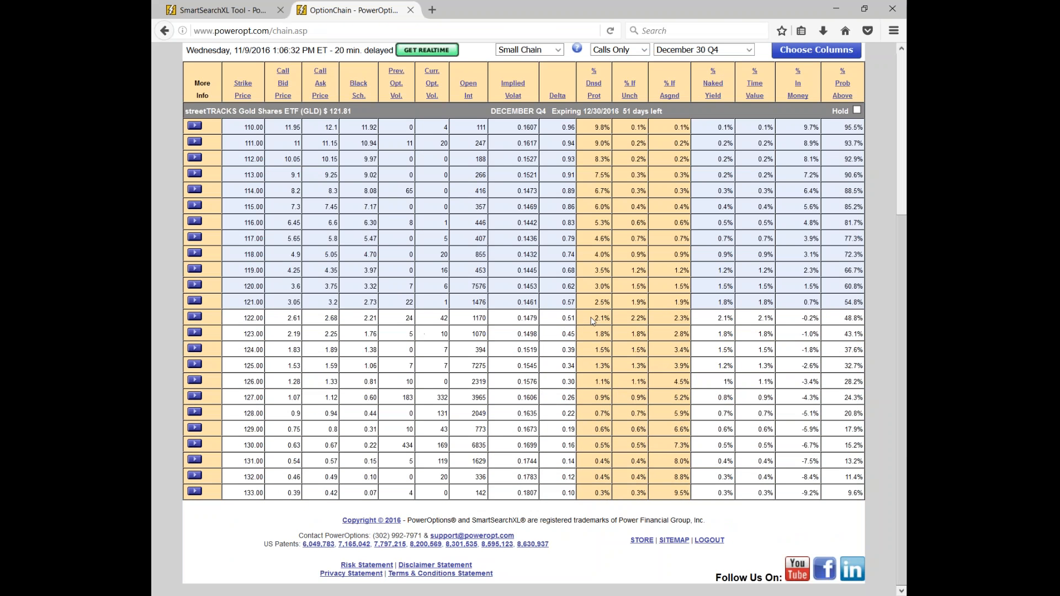
pyautogui.doubleClick(597, 304)
pyautogui.moveTo(674, 303); pyautogui.dragTo(690, 303)
pyautogui.scroll(1, 582, 299)
pyautogui.scroll(4, 582, 298)
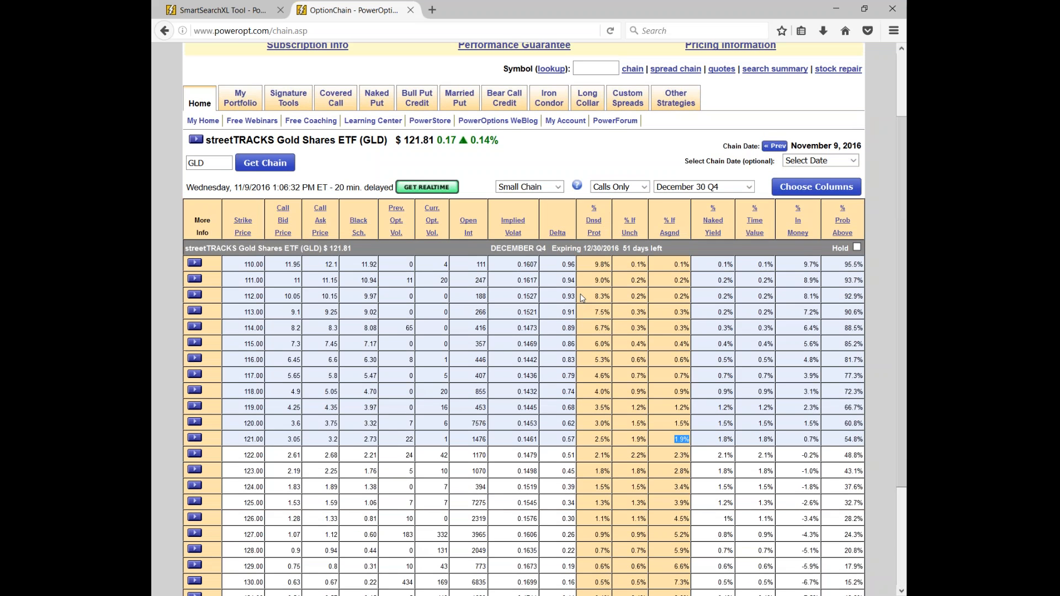
# - Return to the covered call search page and set the Expire Time Frame to All Months
pyautogui.hotkey('alt', 'Tab')
pyautogui.click(525, 172)
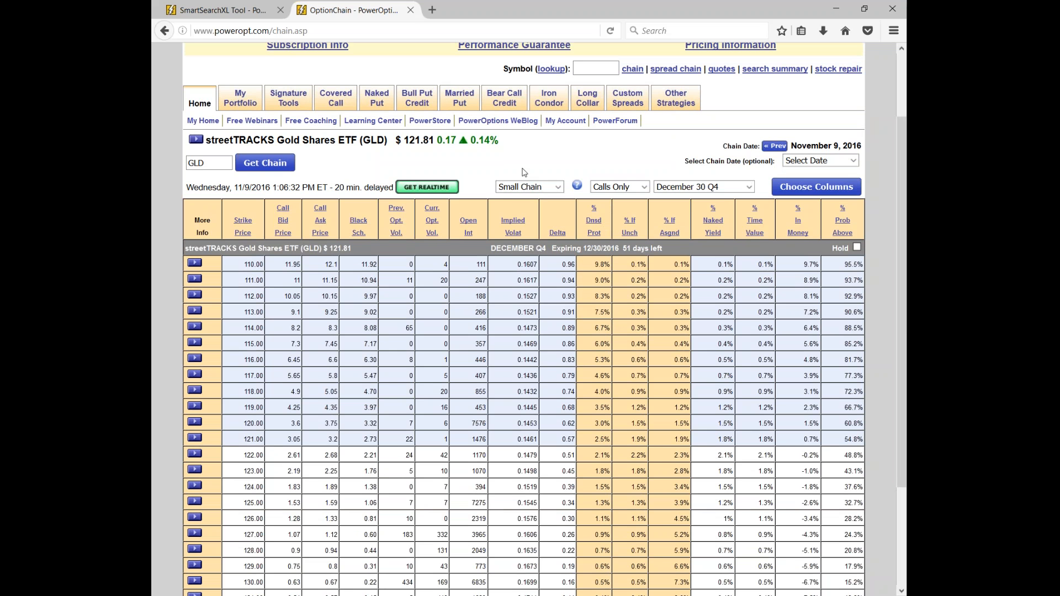
pyautogui.hotkey('ctrl', 'Tab')
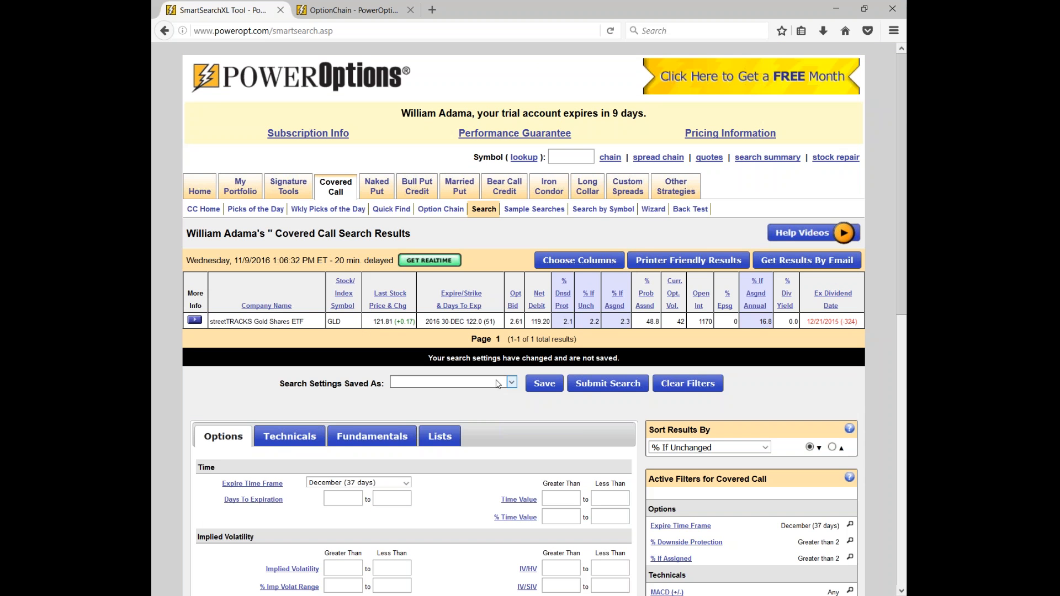
pyautogui.scroll(-4, 498, 383)
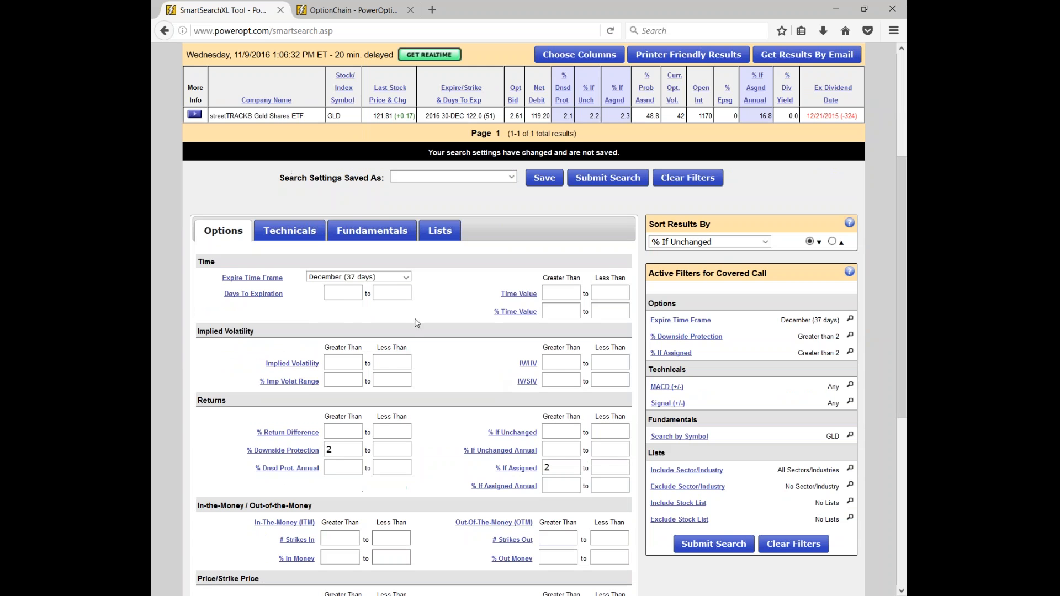
pyautogui.click(398, 279)
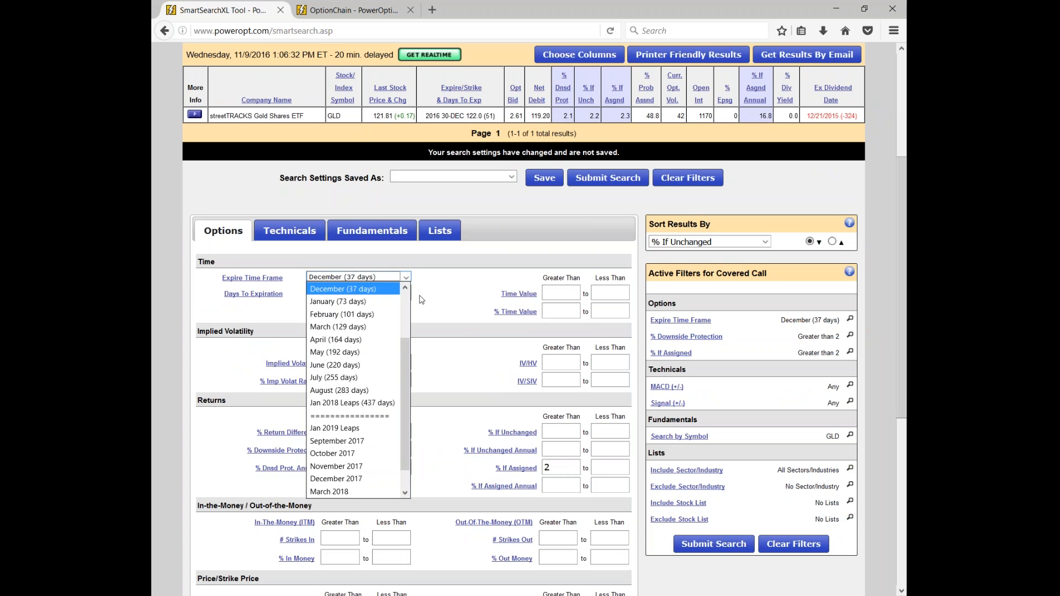
pyautogui.click(395, 288)
pyautogui.scroll(4, 396, 289)
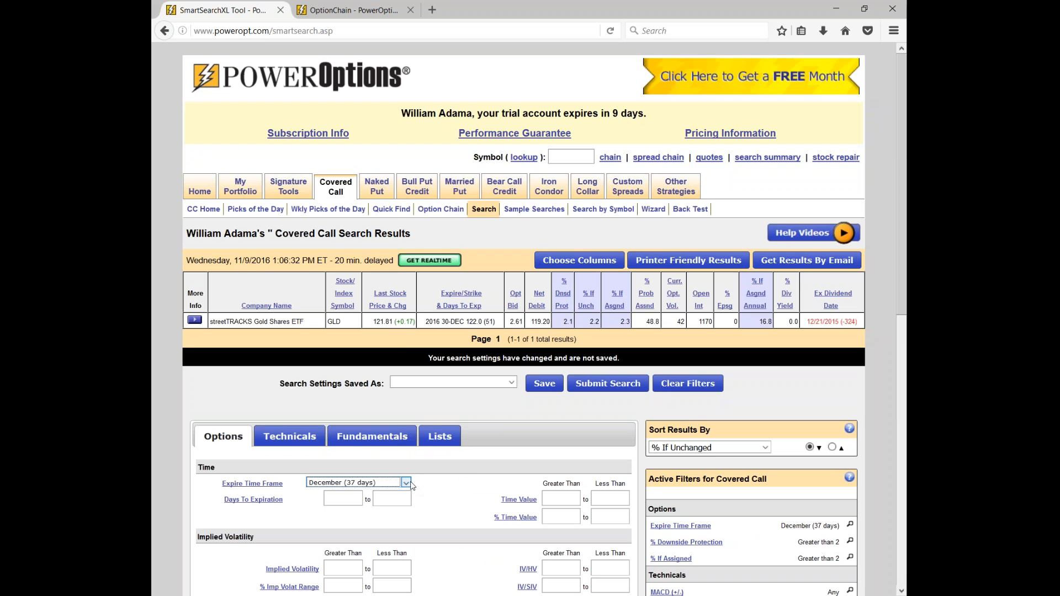
pyautogui.click(405, 482)
pyautogui.click(328, 266)
# - Set the Days To Expiration range to 14 to 40
pyautogui.click(343, 499)
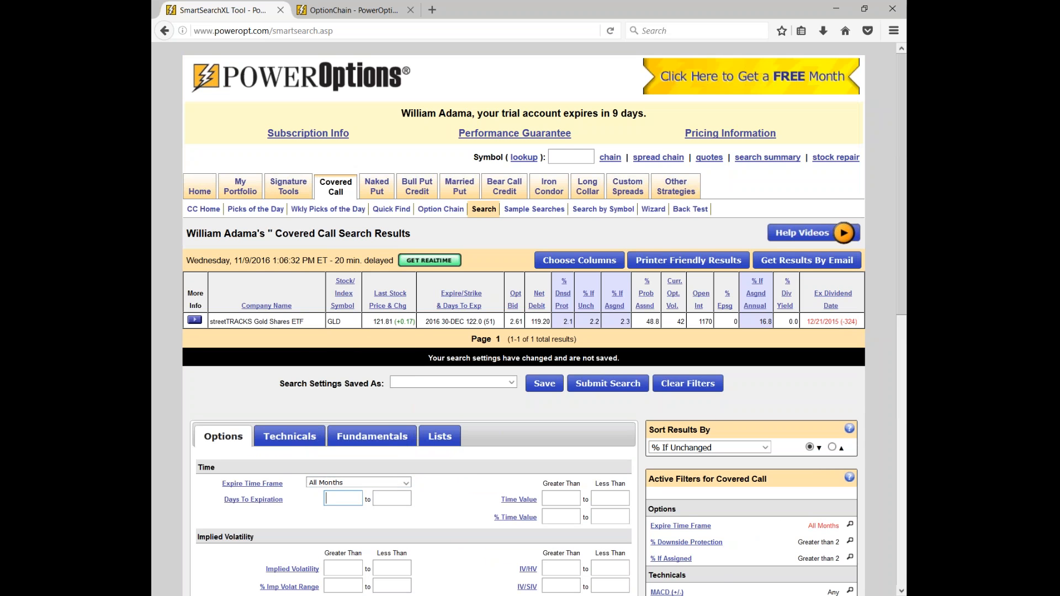
pyautogui.write('14')
pyautogui.click(408, 498)
pyautogui.click(408, 498)
pyautogui.write('40')
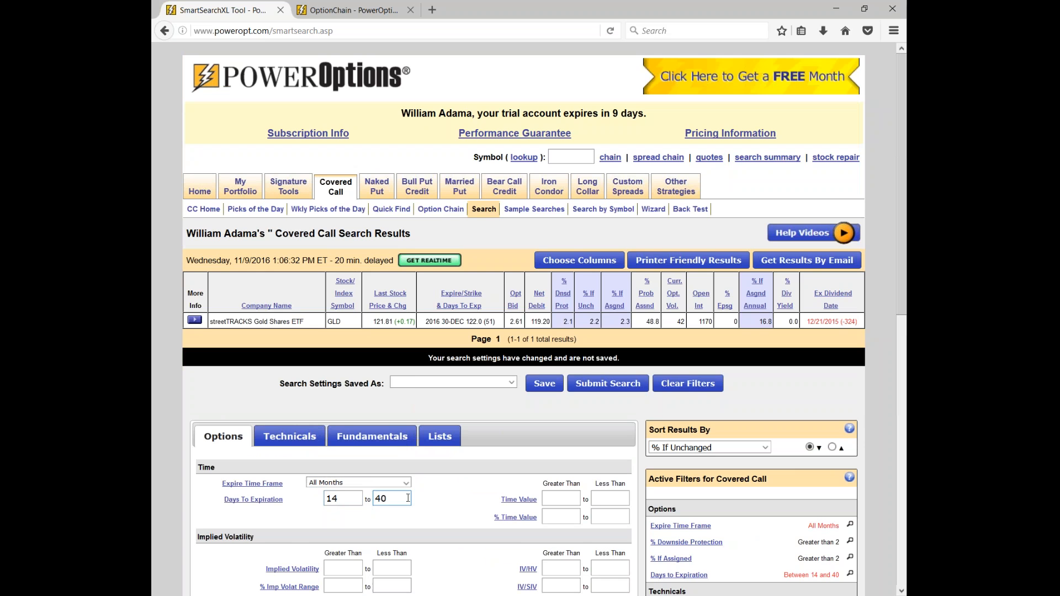
# - Replace the Search by Symbol entry with FB and submit the covered call search
pyautogui.scroll(-4, 408, 498)
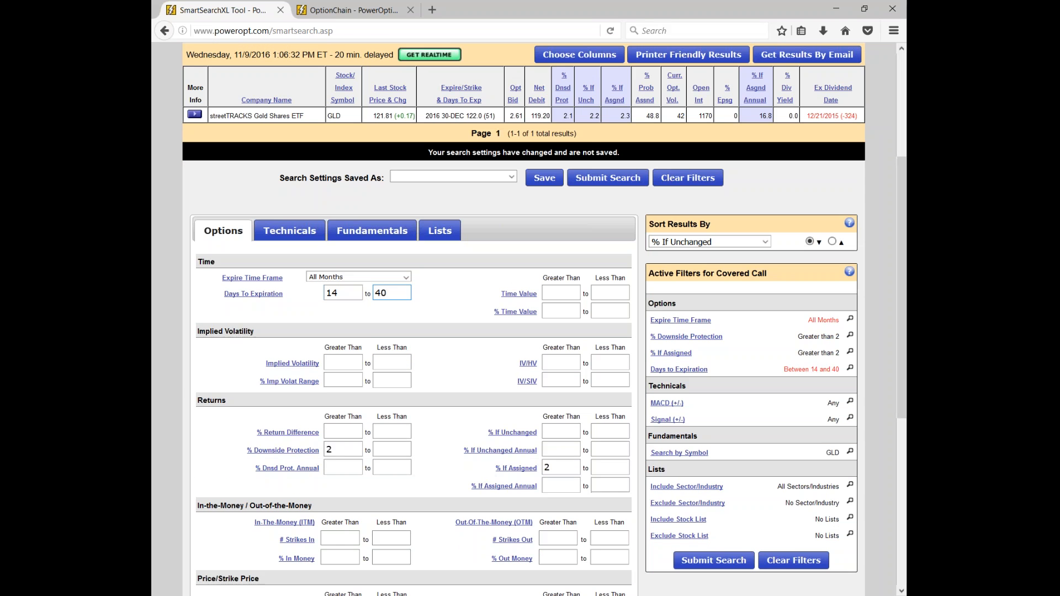
pyautogui.click(552, 468)
pyautogui.click(372, 231)
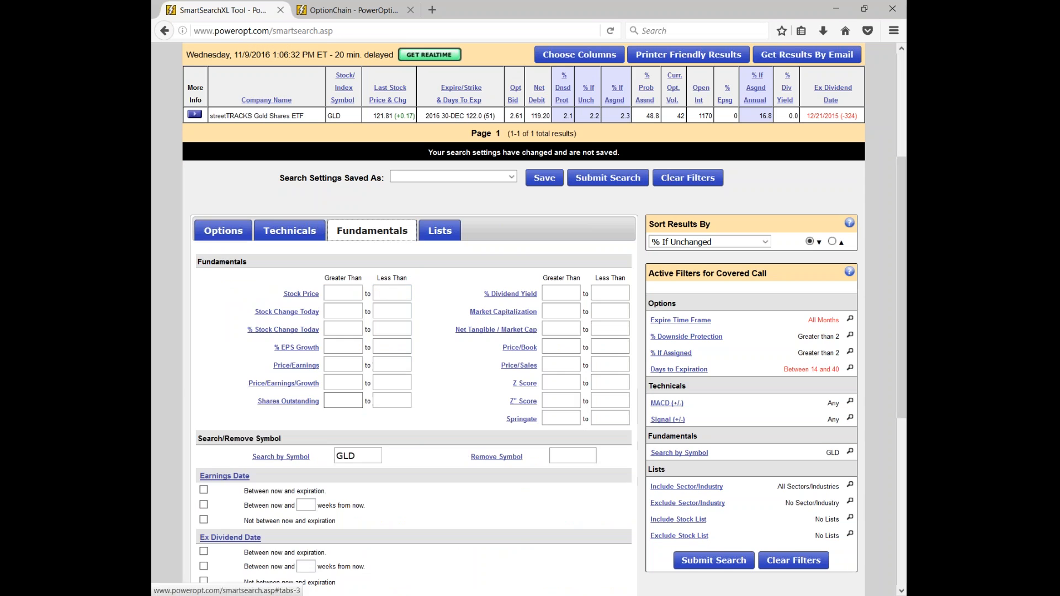
pyautogui.moveTo(362, 456); pyautogui.dragTo(282, 449)
pyautogui.write('FB')
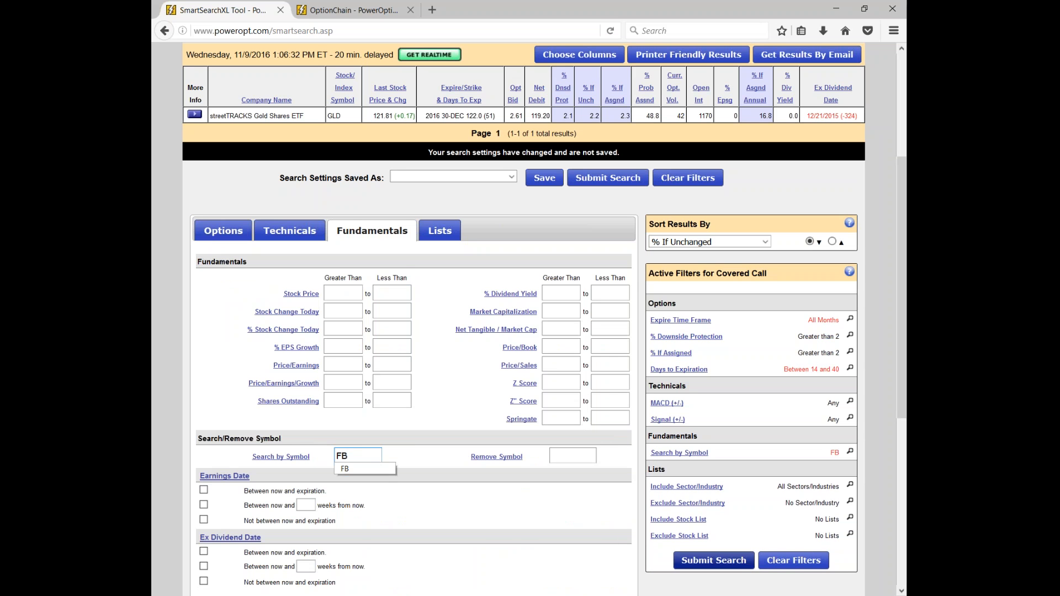
pyautogui.click(713, 561)
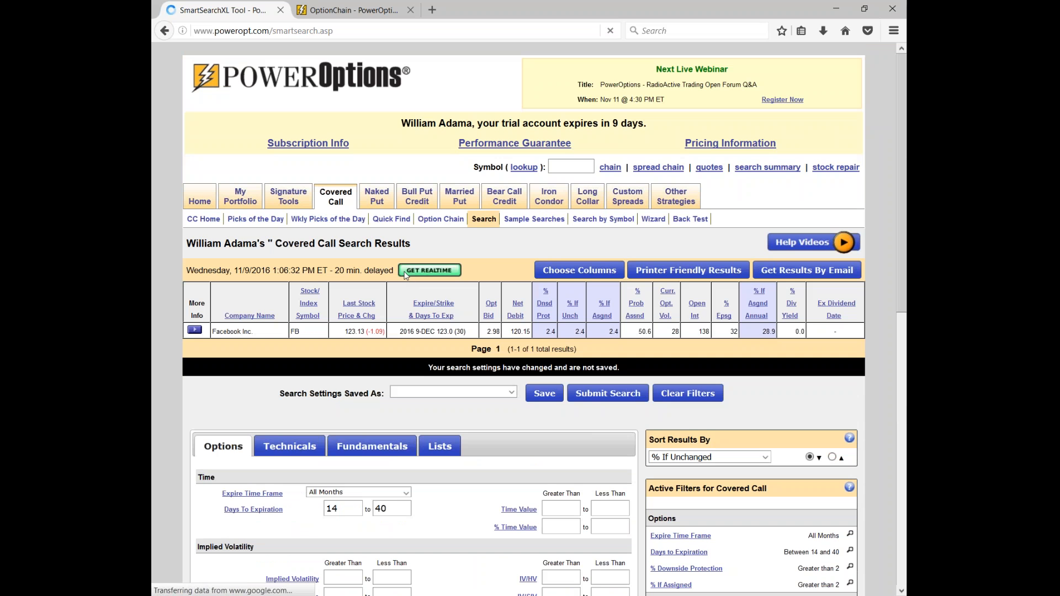
# - Examine the strike, days to expiration, downside protection and assigned return of the Facebook call in the results
pyautogui.scroll(-3, 405, 275)
pyautogui.scroll(-1, 445, 195)
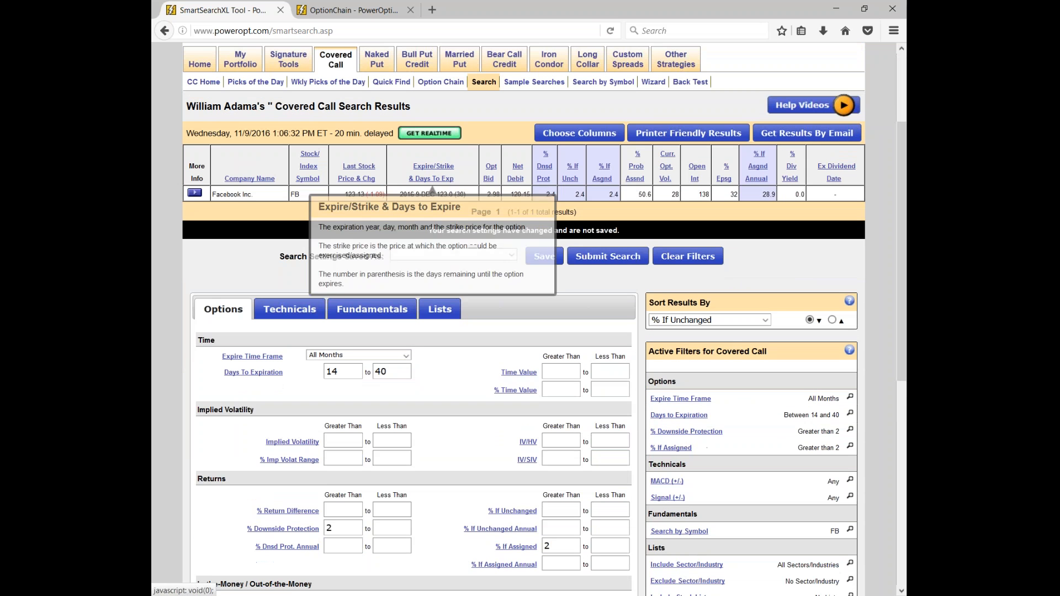
pyautogui.doubleClick(445, 195)
pyautogui.moveTo(444, 194); pyautogui.dragTo(462, 204)
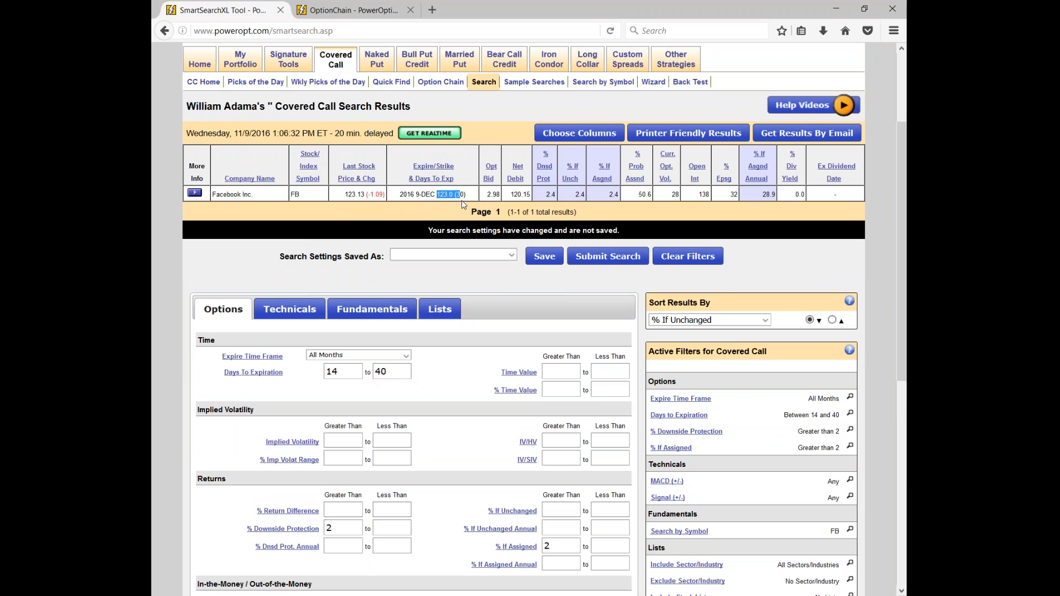
pyautogui.click(448, 214)
pyautogui.doubleClick(568, 198)
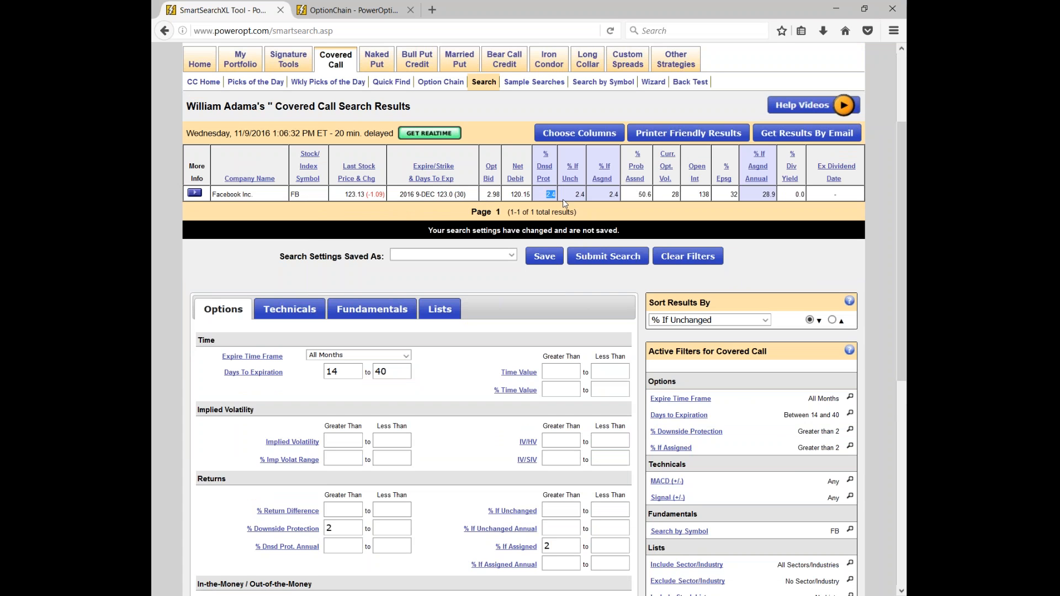
pyautogui.doubleClick(617, 196)
# - Lower the minimum Days To Expiration to 10
pyautogui.click(347, 377)
pyautogui.press('BackSpace')
pyautogui.write('0')
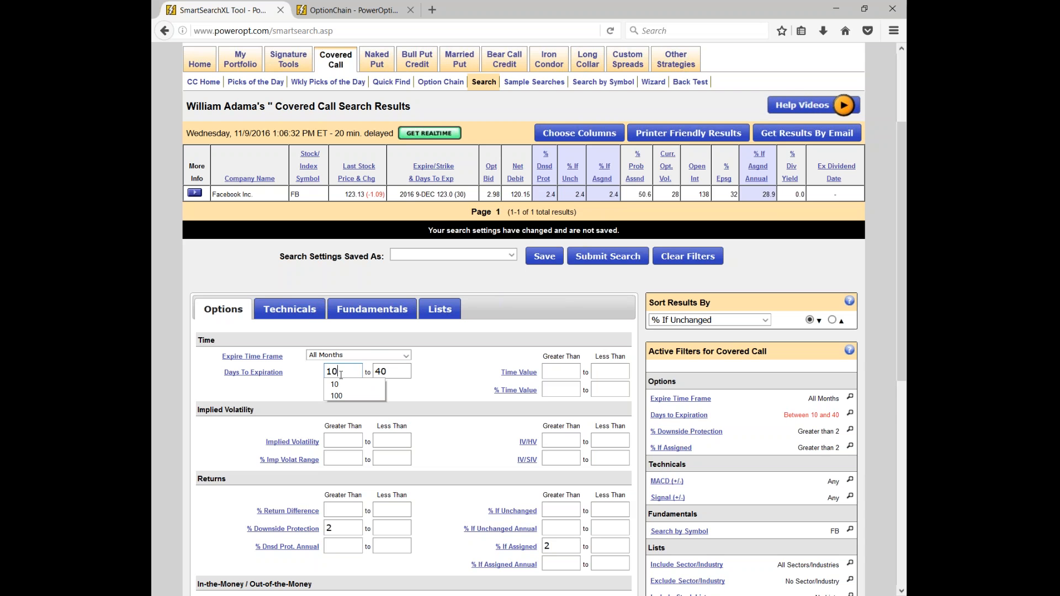
# - Review the returns filters, the symbol filter and the sector and stock list options of the FB search
pyautogui.scroll(-2, 382, 497)
pyautogui.doubleClick(329, 510)
pyautogui.doubleClick(550, 477)
pyautogui.click(554, 497)
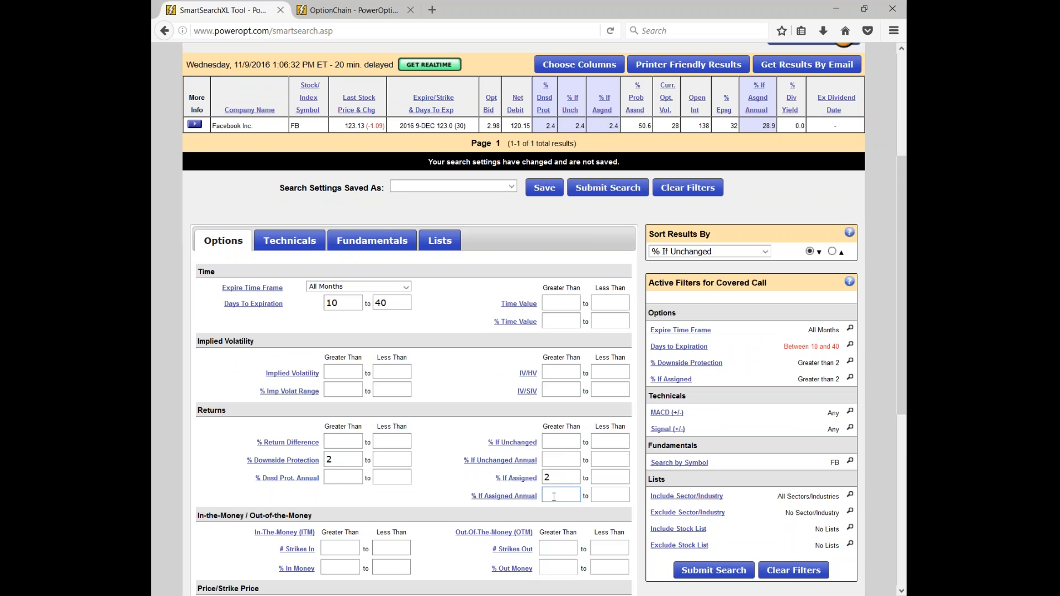
pyautogui.click(373, 240)
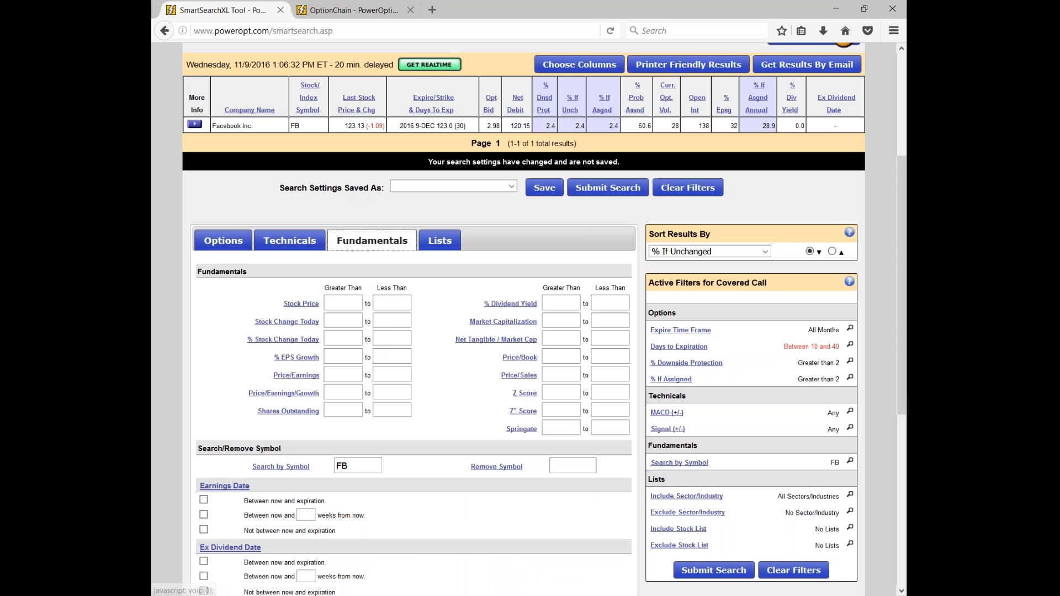
pyautogui.scroll(4, 433, 397)
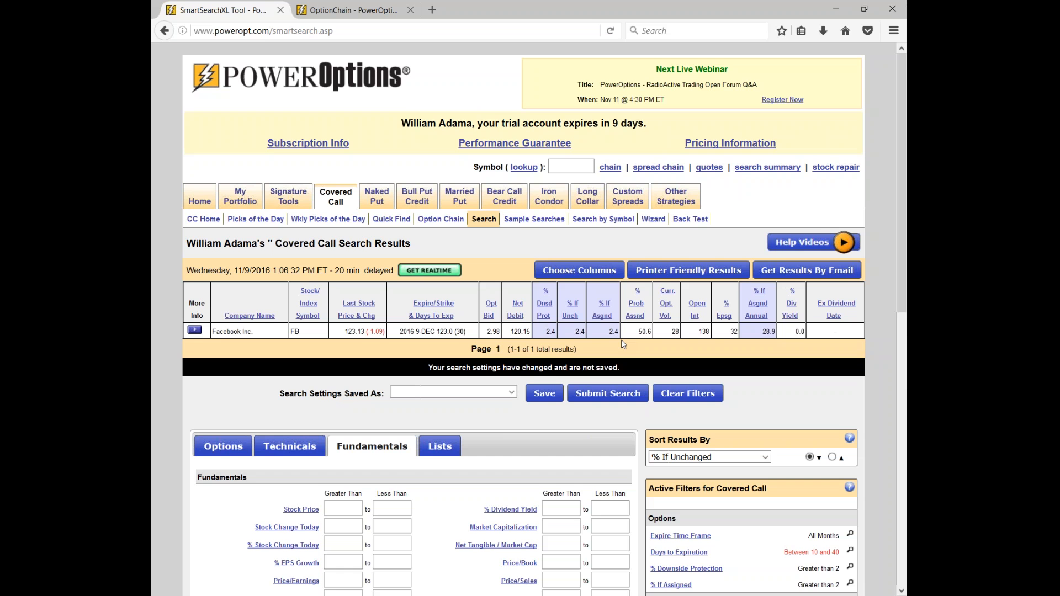
pyautogui.scroll(-4, 333, 457)
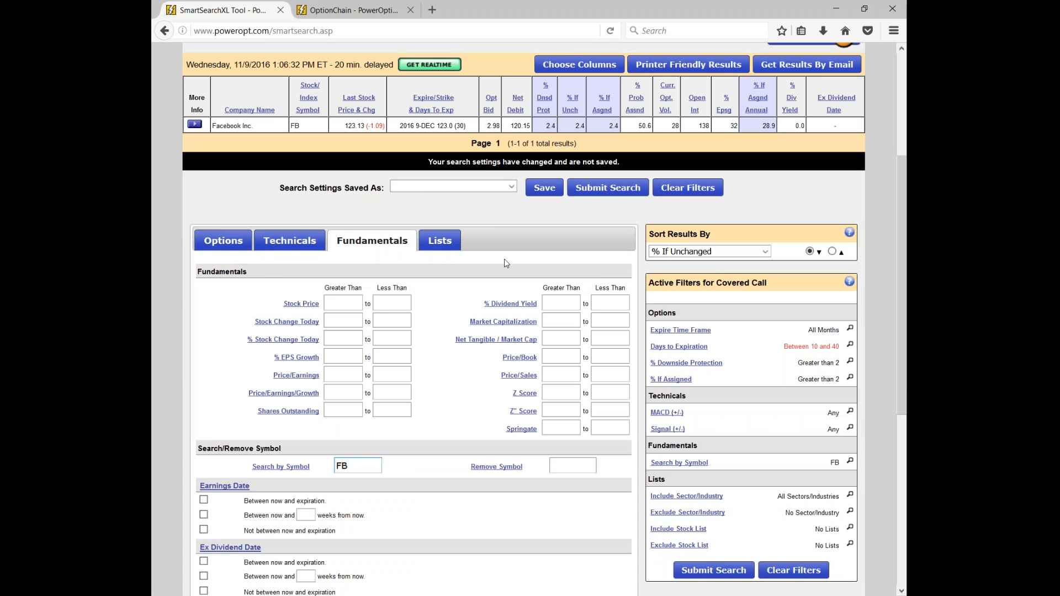
pyautogui.click(456, 247)
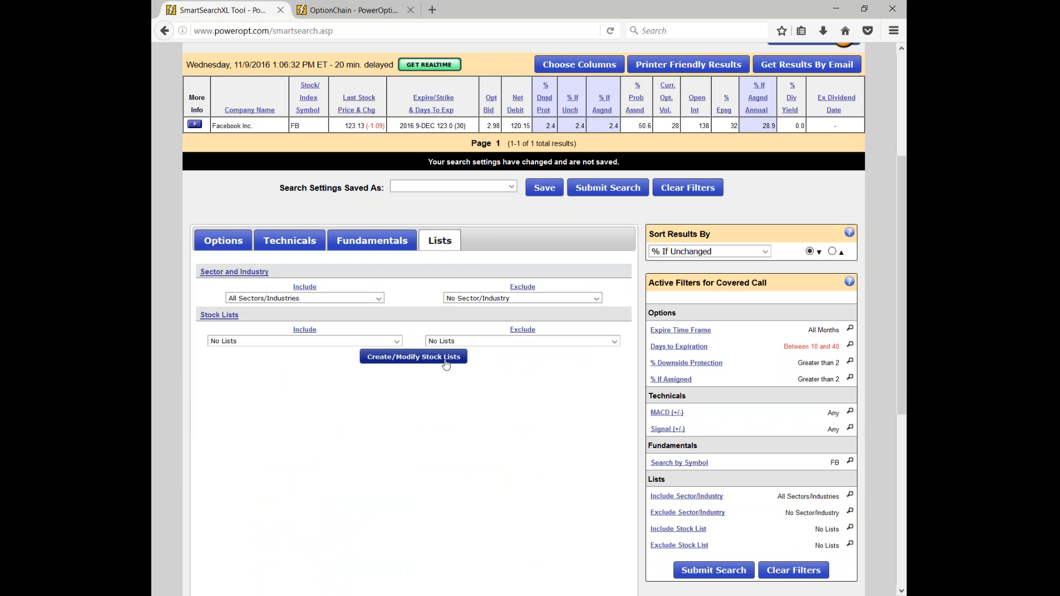
# - Review the % Downside Protection, % If Assigned and Option Bid Price filters among the option criteria
pyautogui.click(223, 240)
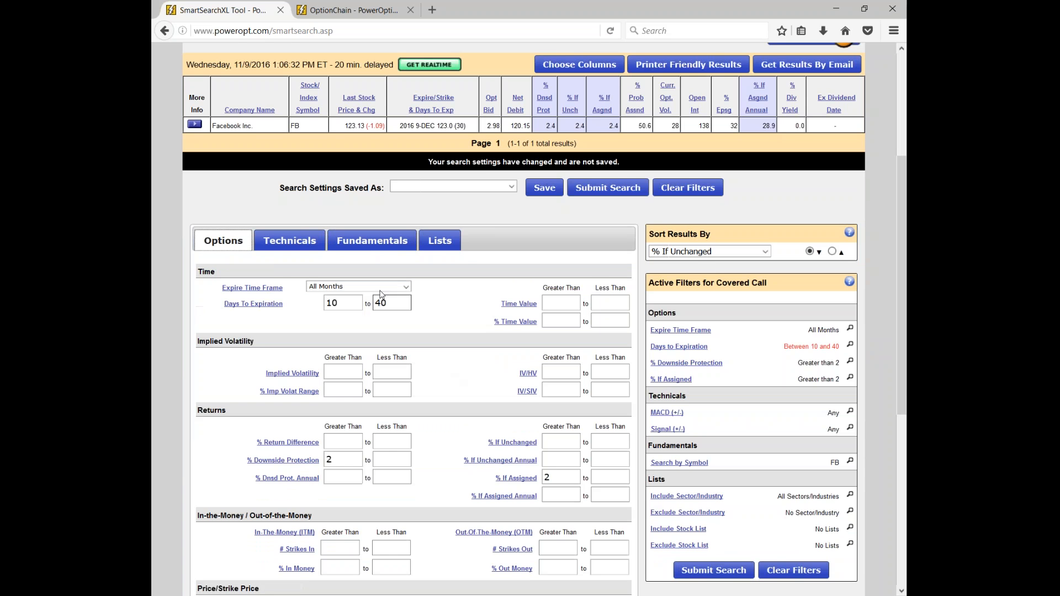
pyautogui.scroll(-4, 379, 301)
pyautogui.click(346, 255)
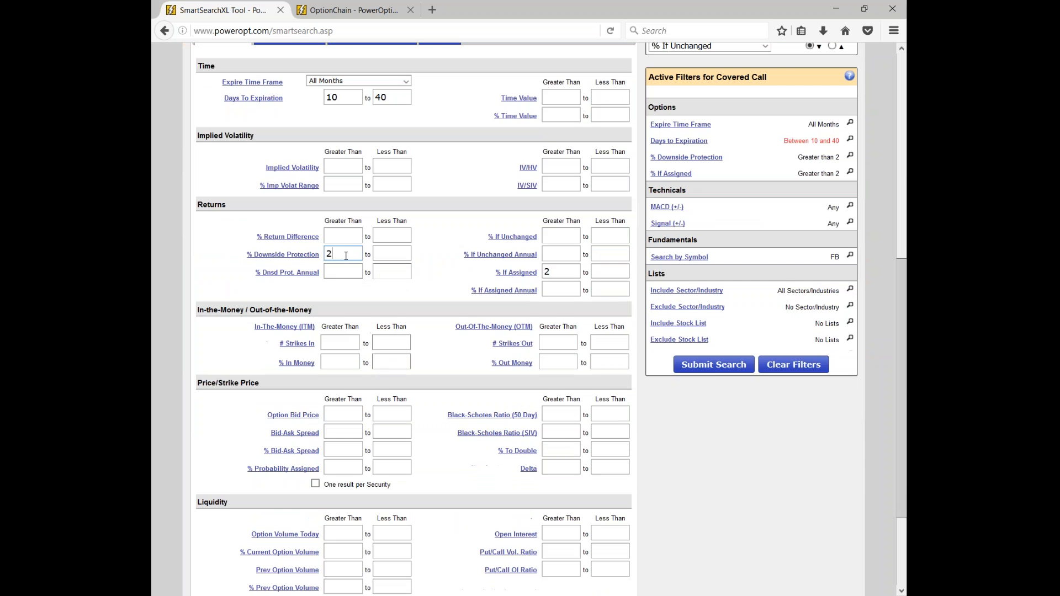
pyautogui.click(565, 271)
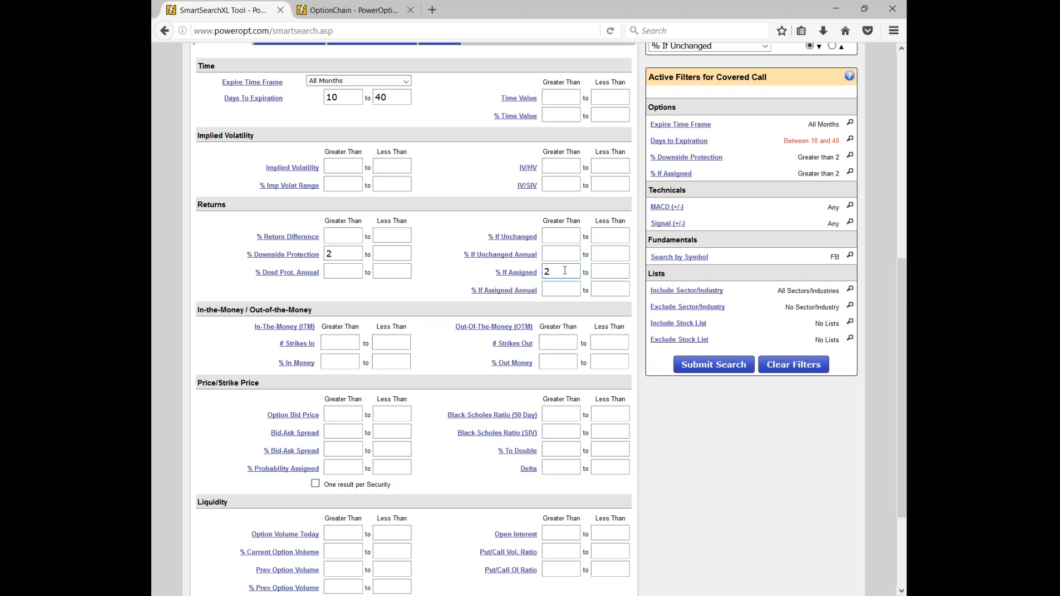
pyautogui.click(344, 414)
pyautogui.press('Return')
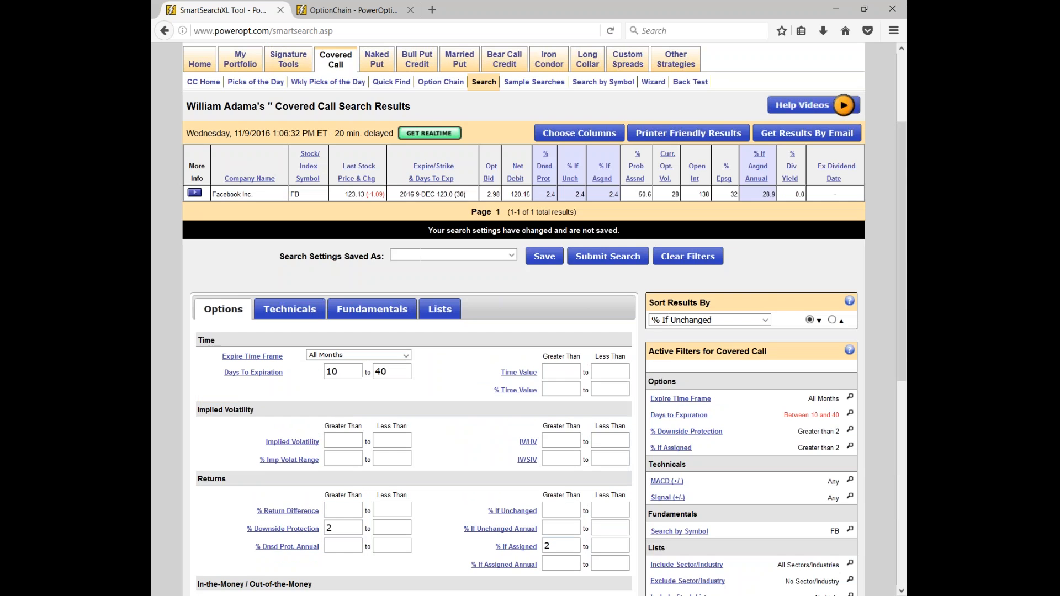
pyautogui.scroll(2, 544, 319)
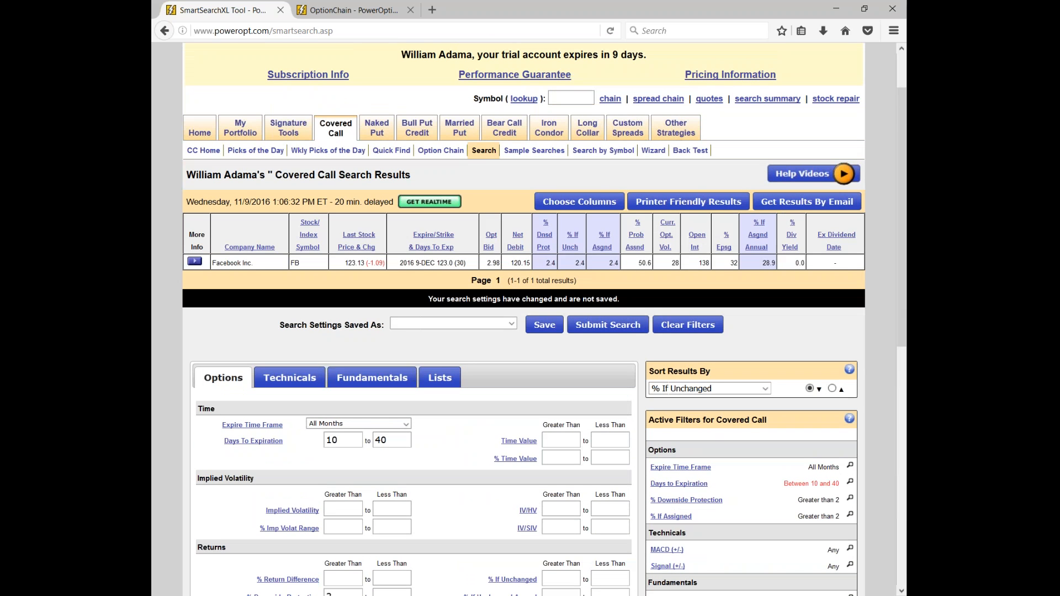
# - Open the Covered Call Picks of the Day page
pyautogui.click(478, 154)
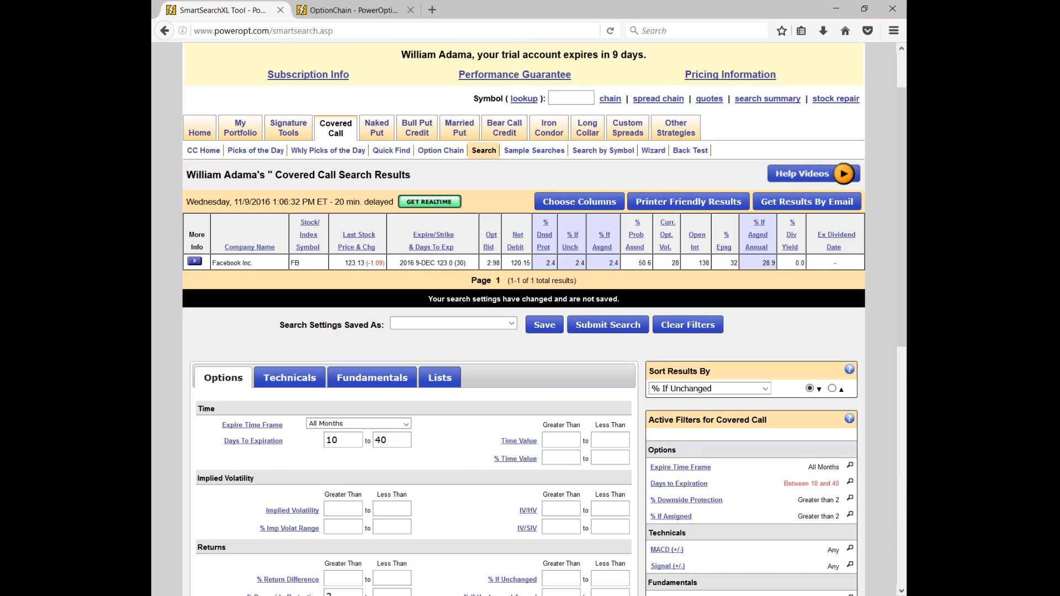
pyautogui.click(272, 158)
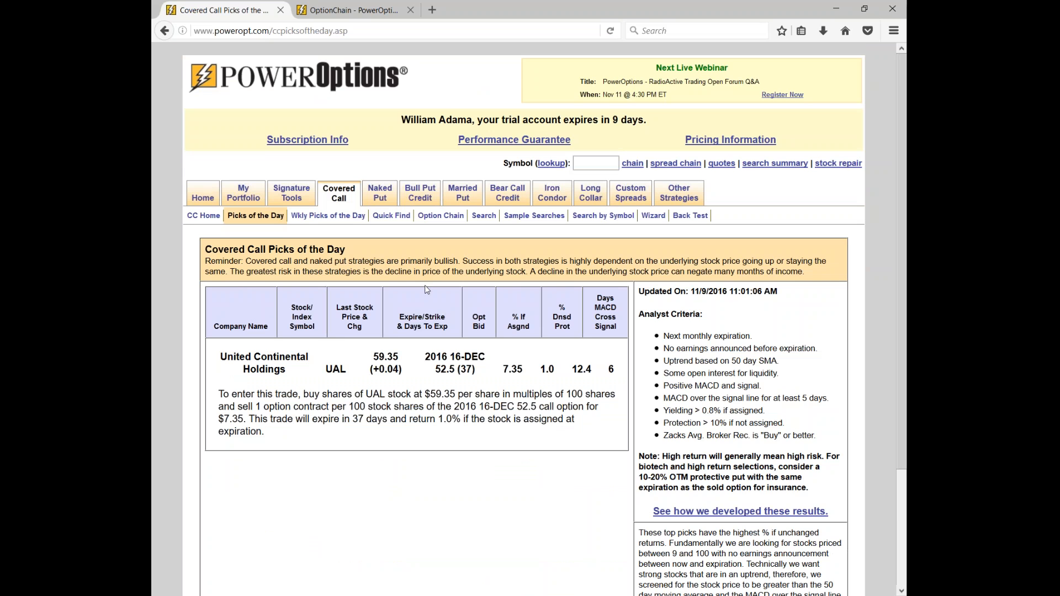
pyautogui.scroll(-2, 426, 287)
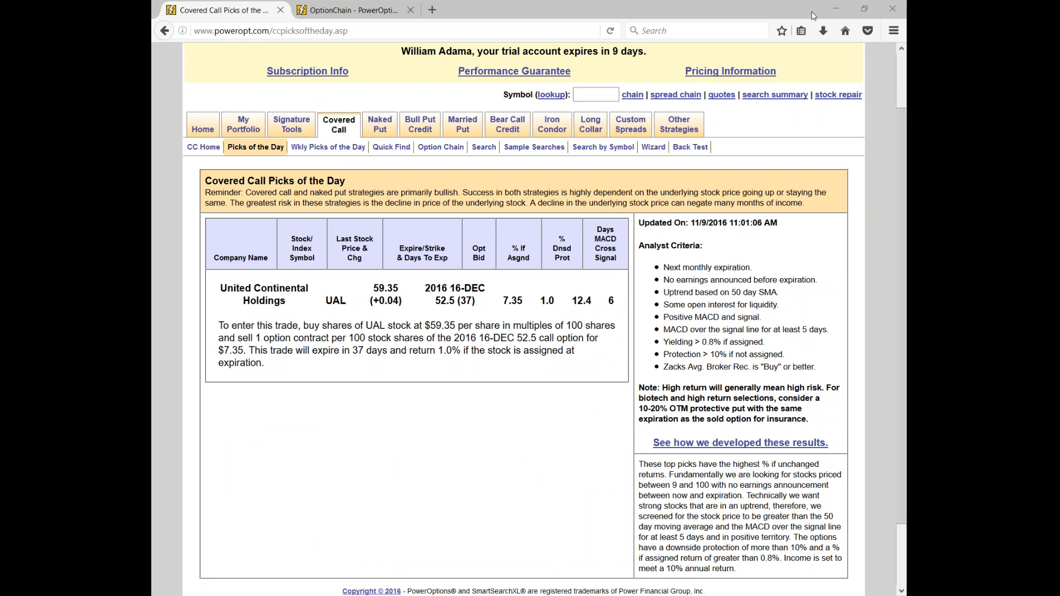
# - Examine the analyst criteria on monthly expiration, earnings, 50 day SMA uptrend and open interest behind the daily pick
pyautogui.moveTo(665, 267); pyautogui.dragTo(752, 268)
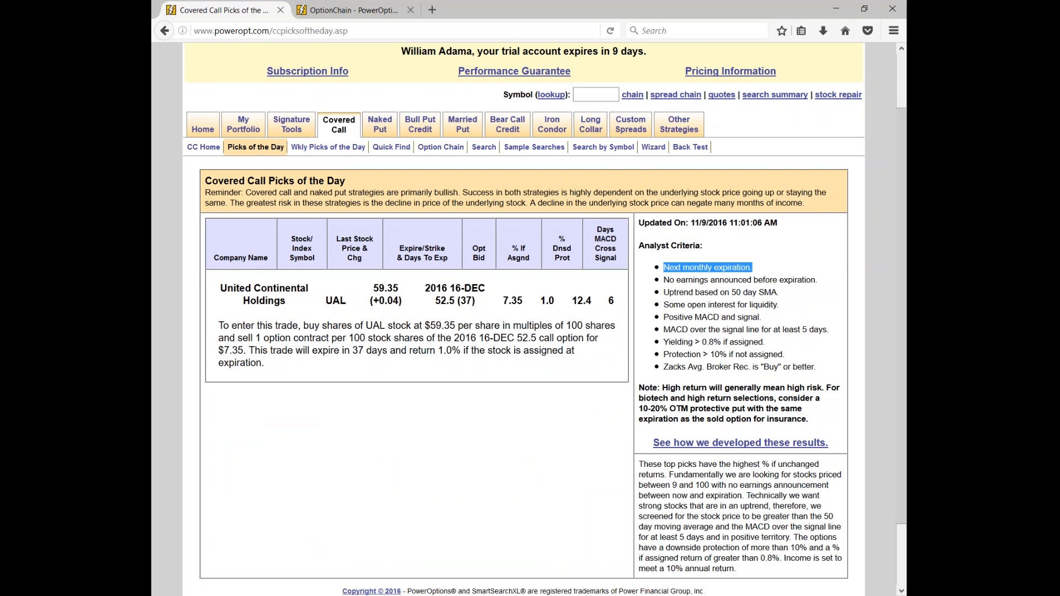
pyautogui.moveTo(664, 281); pyautogui.dragTo(829, 290)
pyautogui.moveTo(670, 293); pyautogui.dragTo(806, 300)
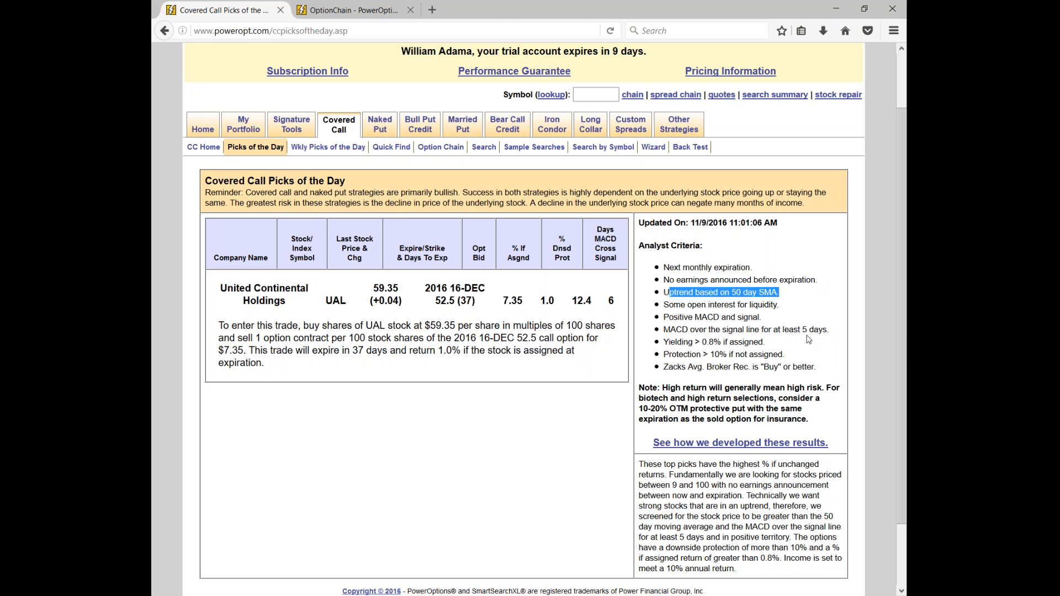
pyautogui.moveTo(687, 305); pyautogui.dragTo(778, 306)
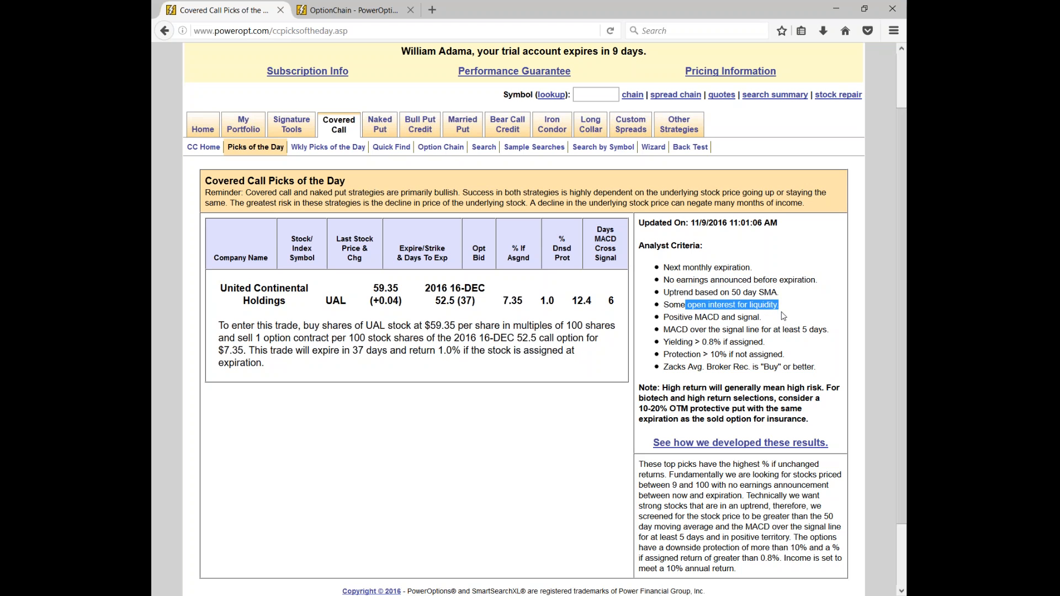
pyautogui.click(791, 339)
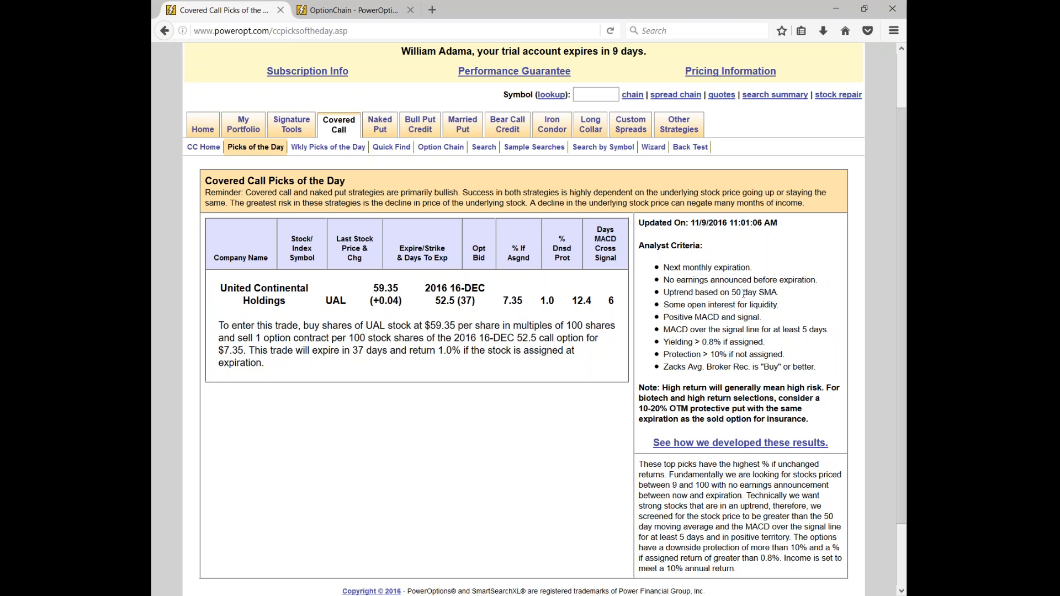
# - Review the yield and protection criteria of the daily pick and open the explanation of how the results were developed
pyautogui.moveTo(690, 339); pyautogui.dragTo(765, 341)
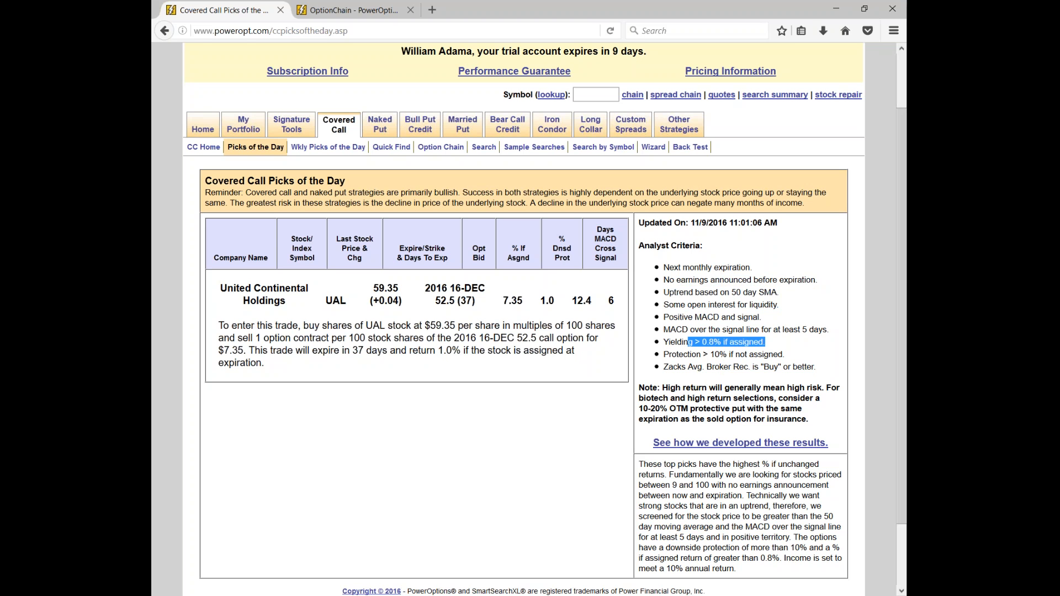
pyautogui.moveTo(704, 354); pyautogui.dragTo(804, 357)
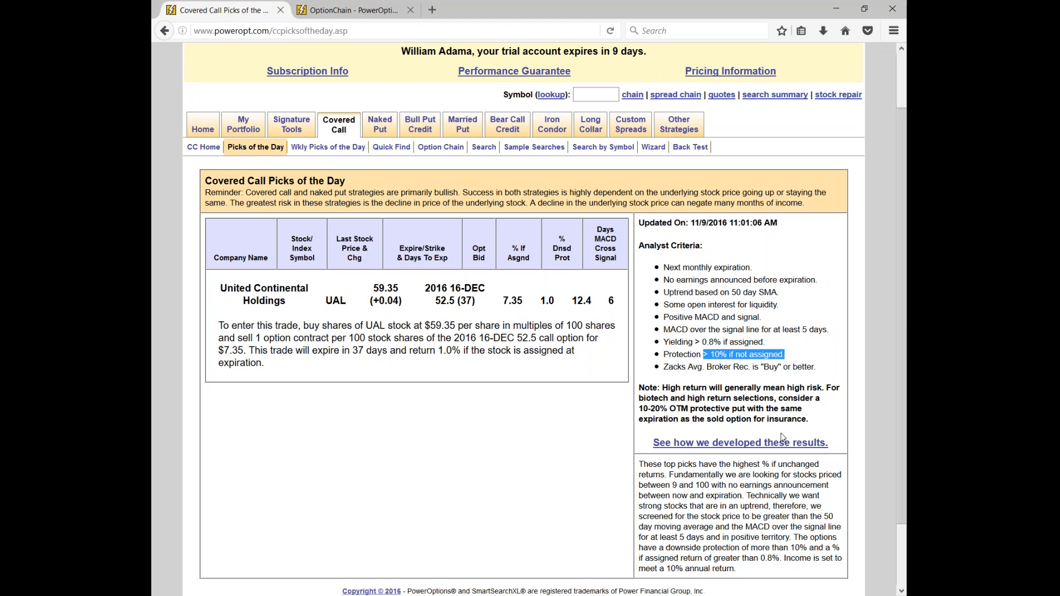
pyautogui.click(703, 449)
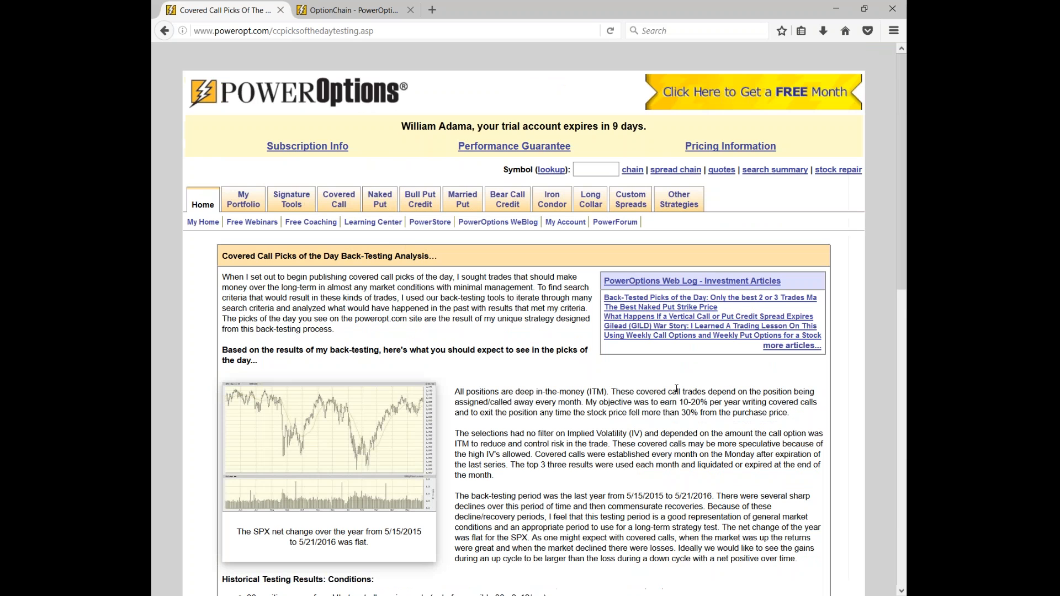
# - Read the back-testing analysis introduction and the historical testing conditions on positions, capital allocation and starting cash
pyautogui.scroll(-2, 676, 389)
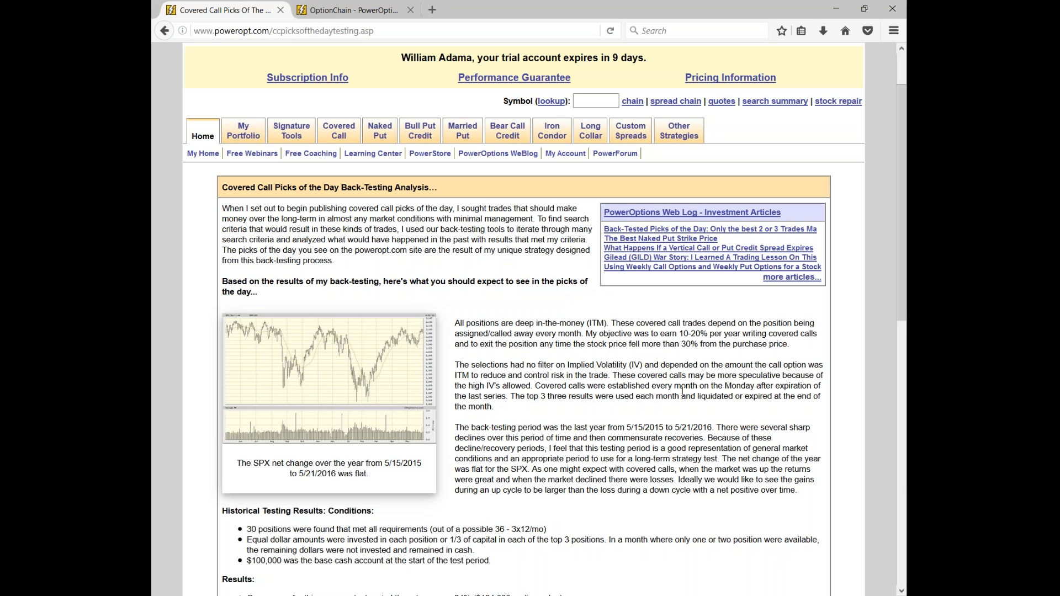
pyautogui.scroll(-3, 509, 405)
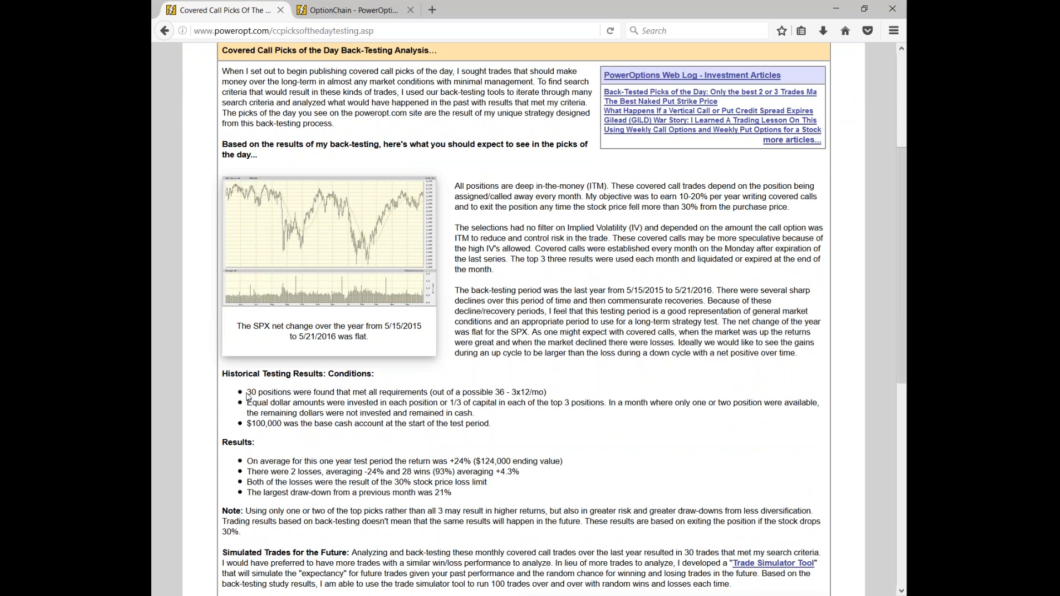
pyautogui.moveTo(250, 393); pyautogui.dragTo(535, 406)
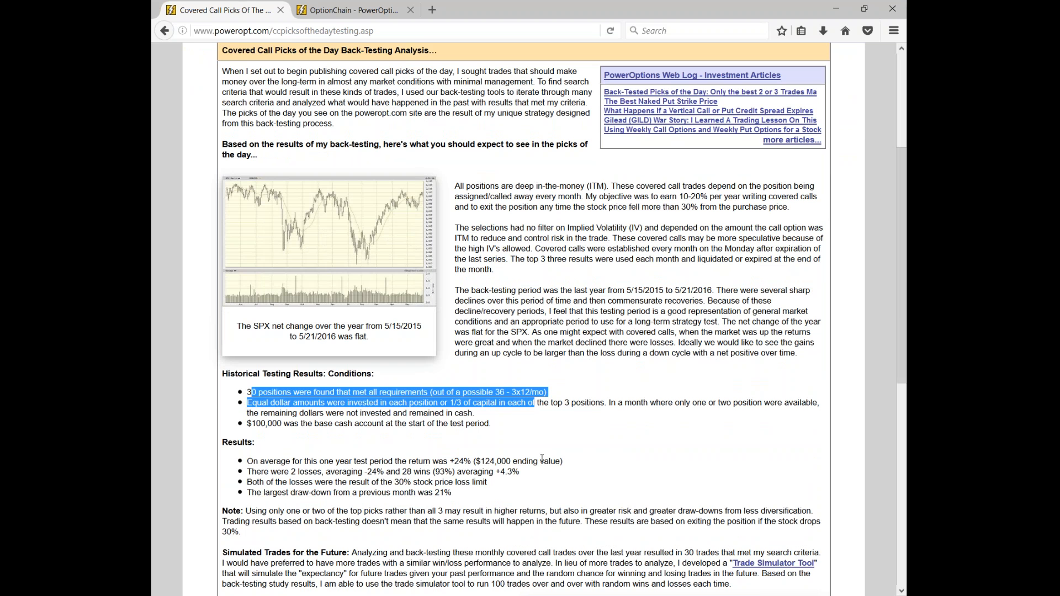
pyautogui.click(582, 422)
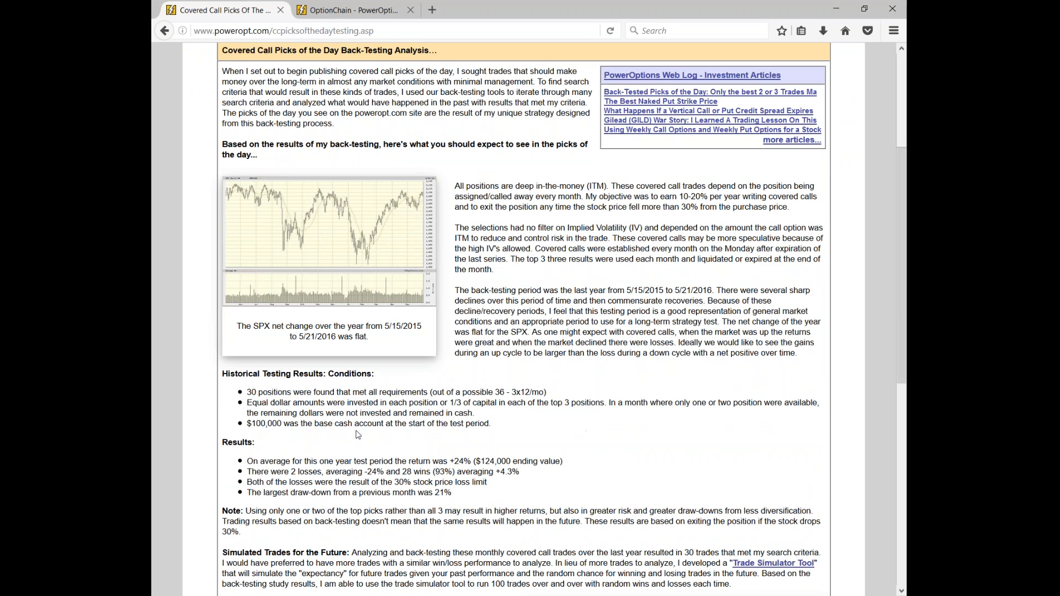
pyautogui.moveTo(346, 411); pyautogui.dragTo(485, 424)
pyautogui.click(569, 429)
# - Examine the back-test results for average return, wins and losses, the stock price loss limit and the largest draw-down
pyautogui.moveTo(317, 462); pyautogui.dragTo(499, 473)
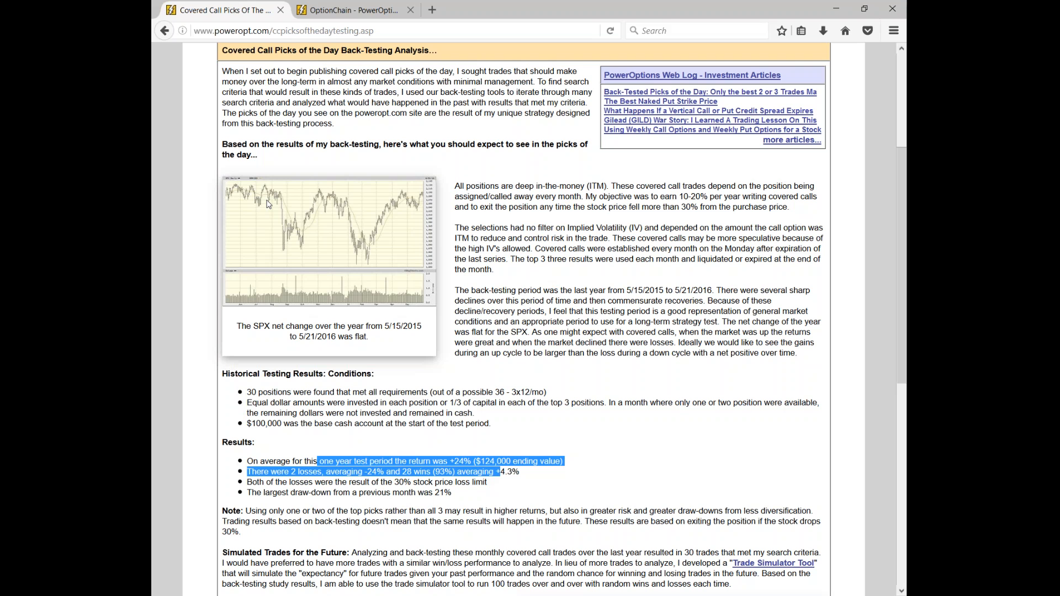
pyautogui.click(527, 436)
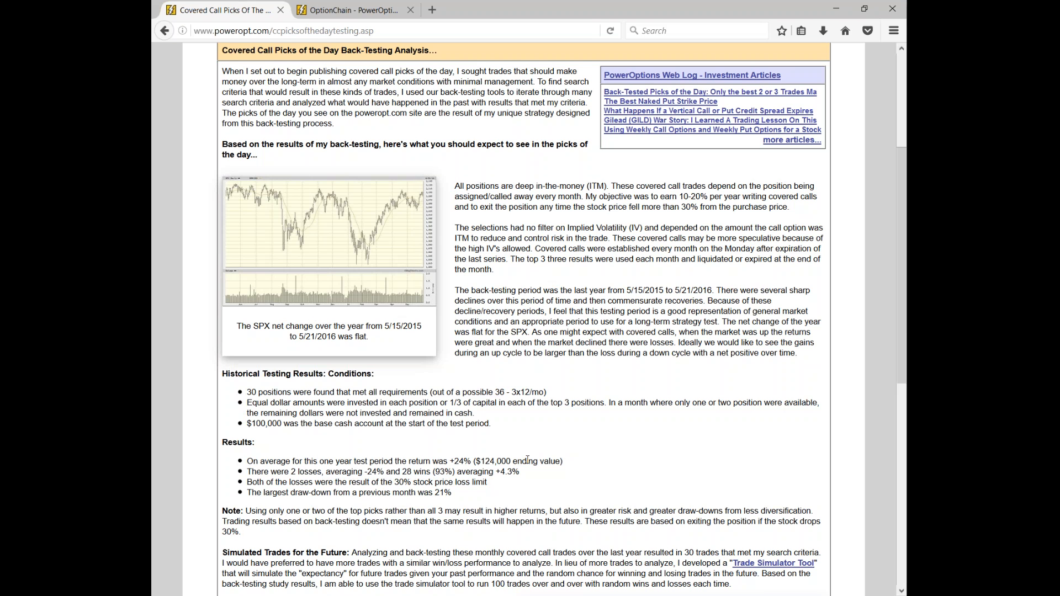
pyautogui.moveTo(281, 474); pyautogui.dragTo(384, 473)
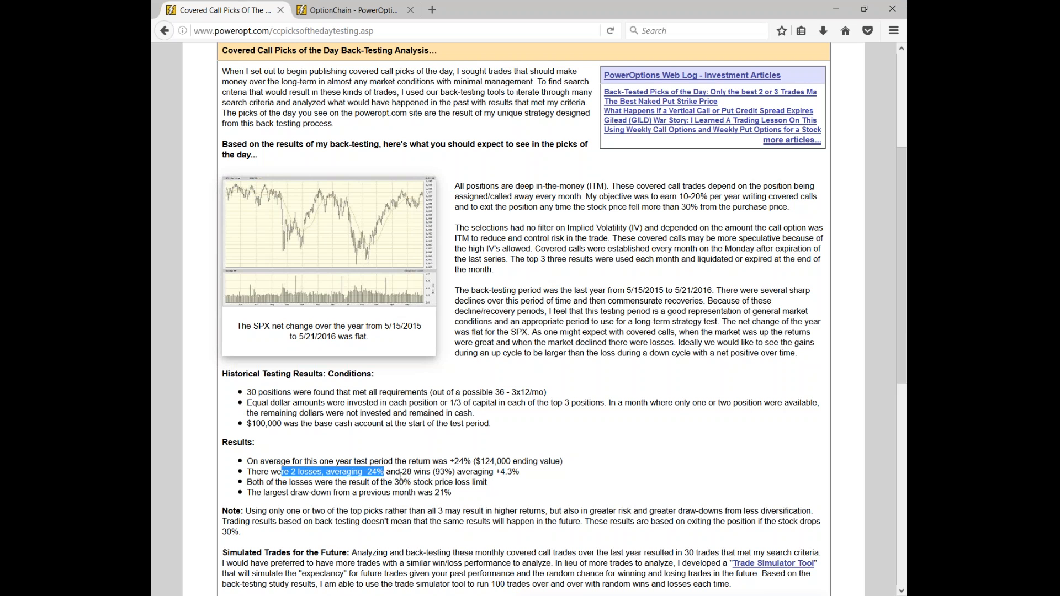
pyautogui.moveTo(402, 472); pyautogui.dragTo(523, 483)
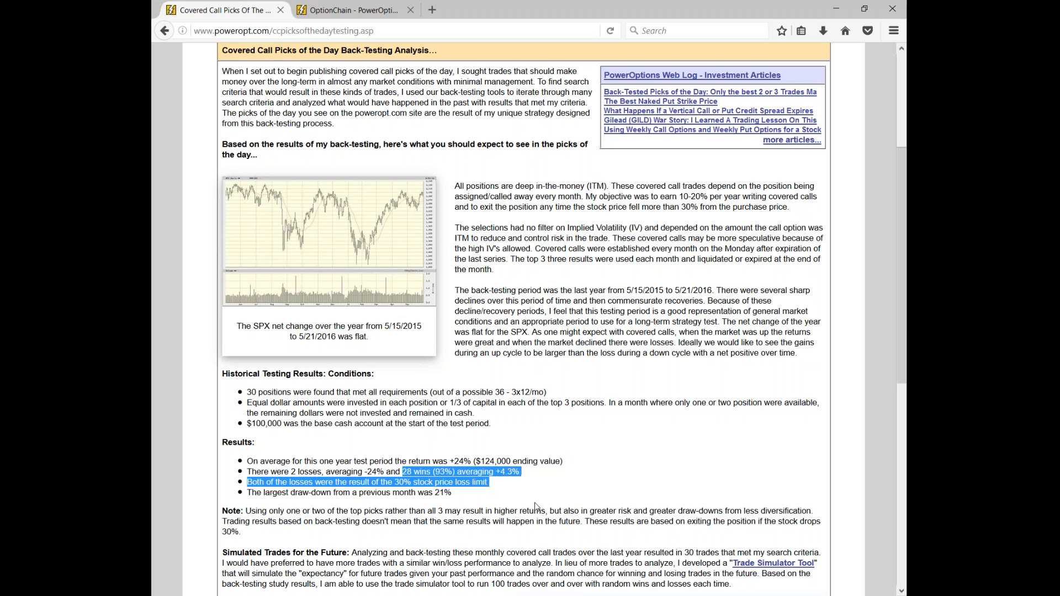
pyautogui.click(563, 485)
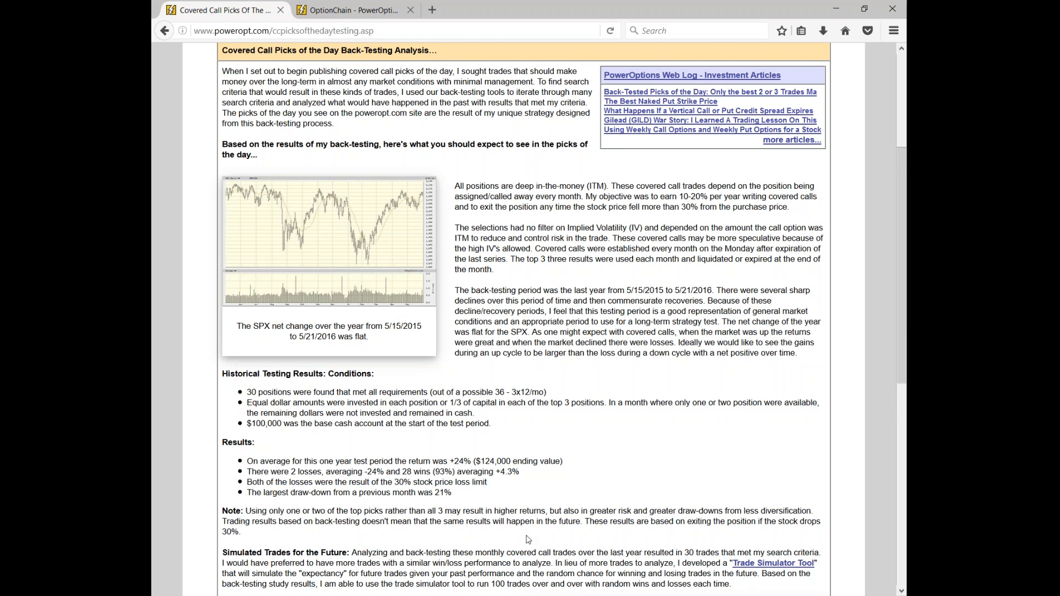
pyautogui.scroll(-2, 336, 429)
pyautogui.moveTo(338, 424); pyautogui.dragTo(452, 424)
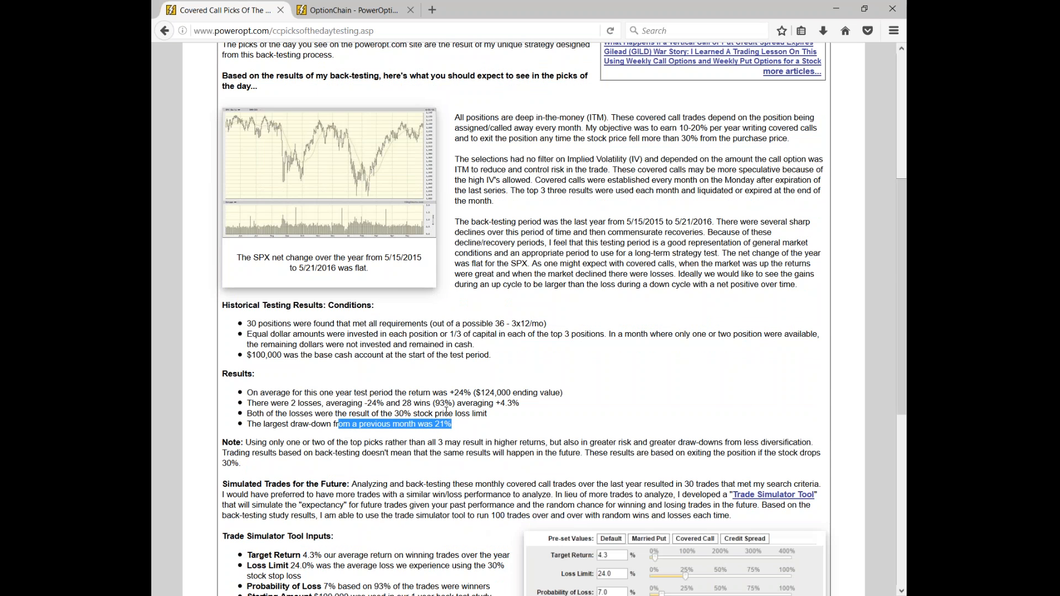
# - Open the Weekly Covered Call Picks of the Day and review the listed trades and analyst criteria
pyautogui.scroll(6, 446, 412)
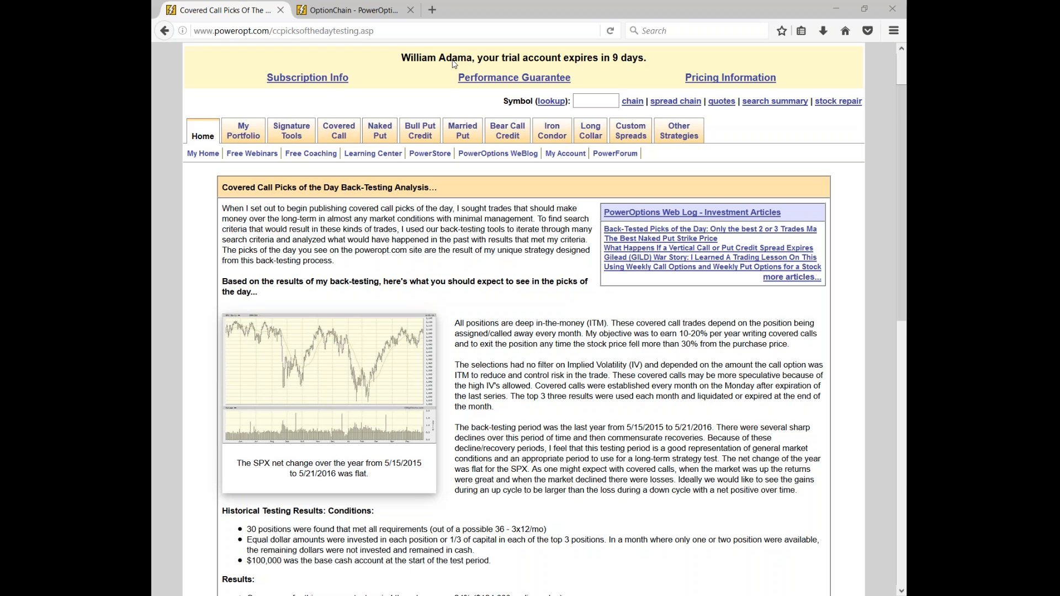
pyautogui.scroll(-2, 294, 255)
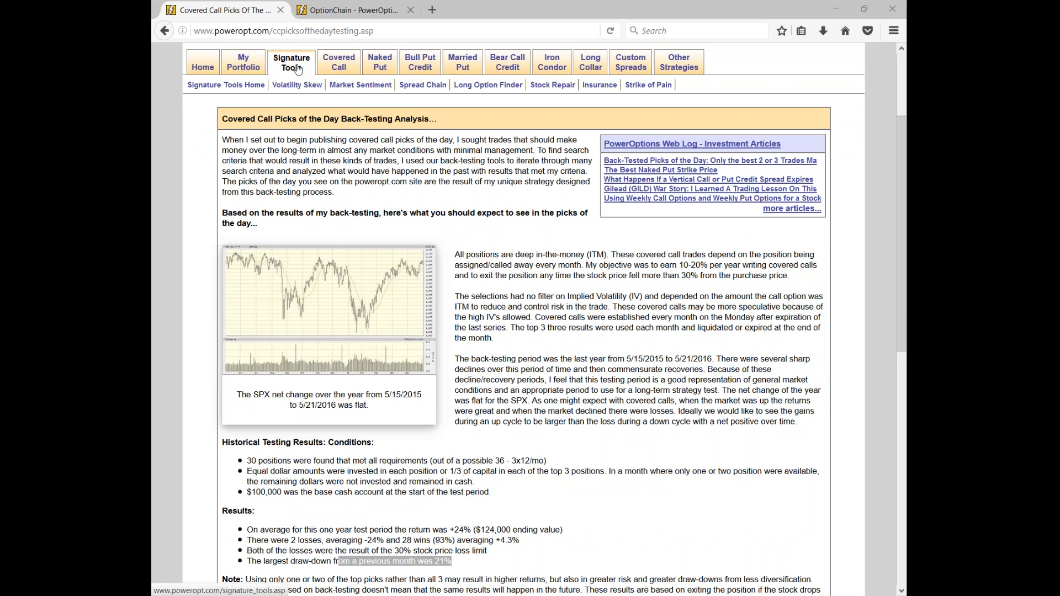
pyautogui.moveTo(343, 63)
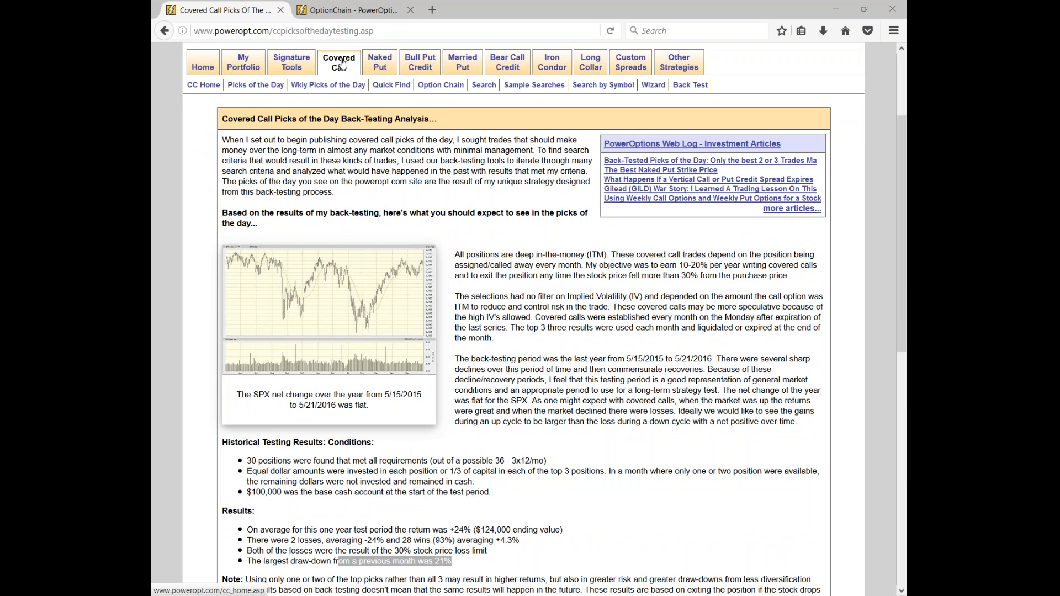
pyautogui.click(328, 84)
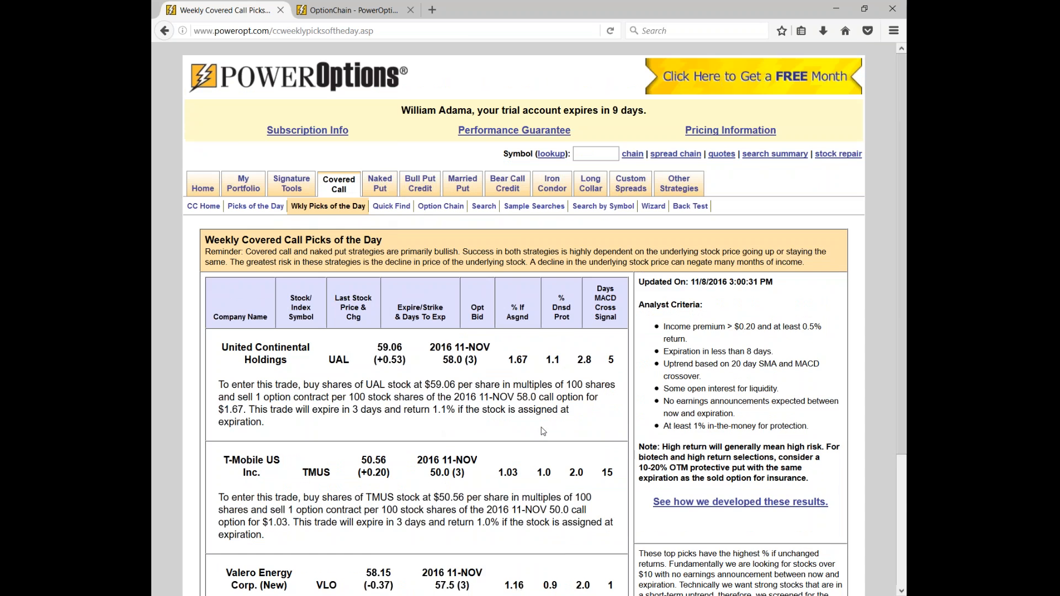
pyautogui.scroll(-5, 380, 224)
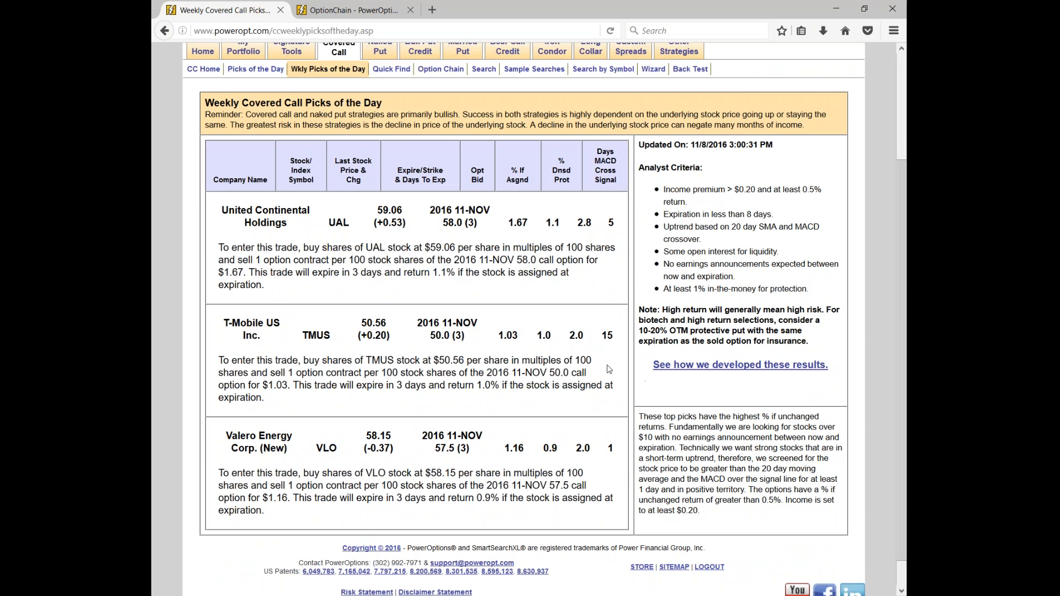
pyautogui.scroll(2, 356, 276)
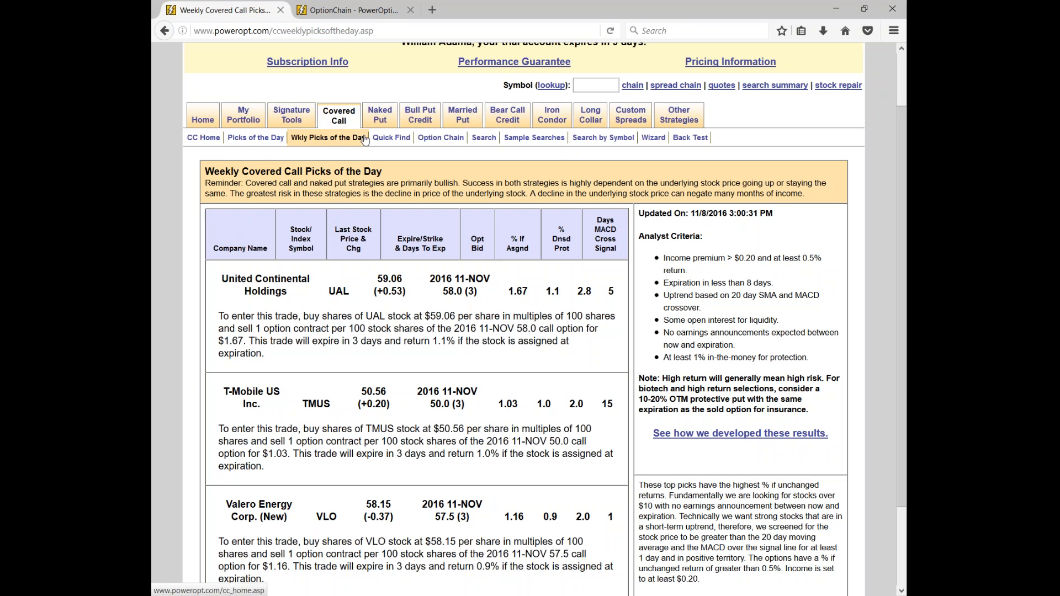
# - Open the covered call search and load the saved **PicksOfTheDay search settings
pyautogui.click(475, 139)
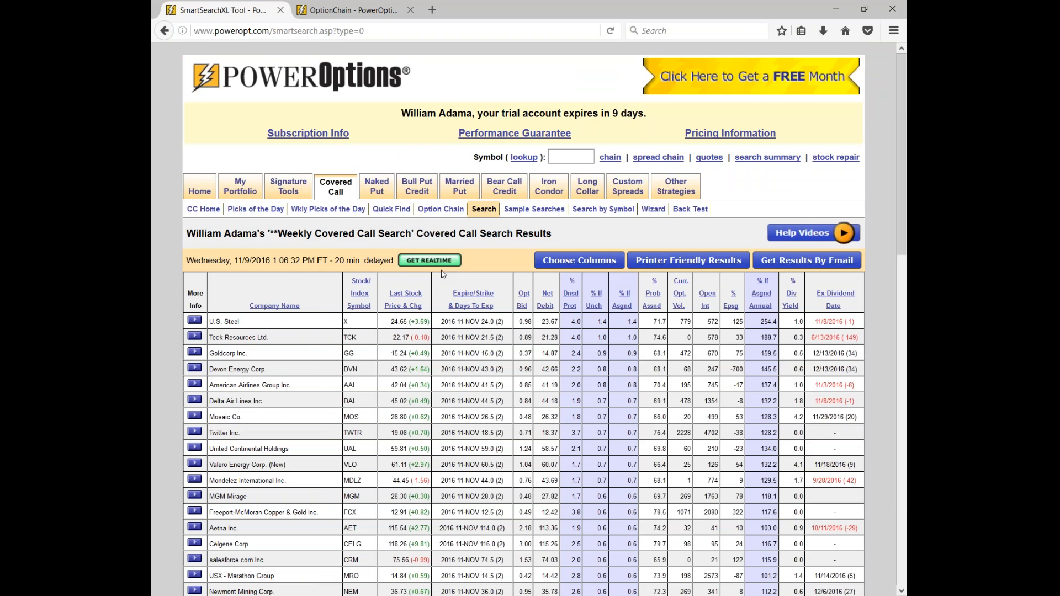
pyautogui.scroll(-7, 443, 275)
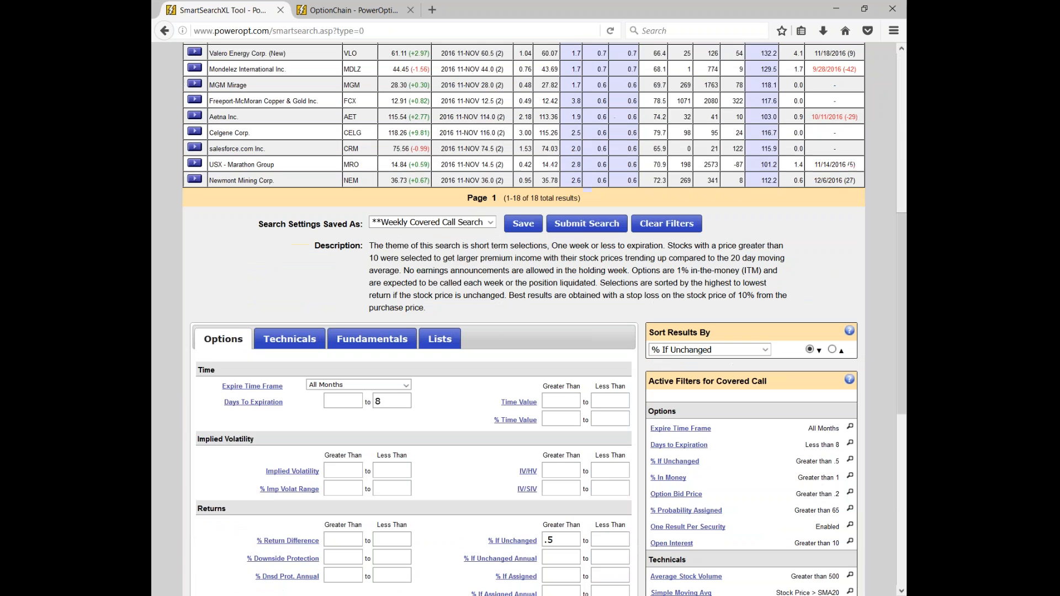
pyautogui.click(447, 223)
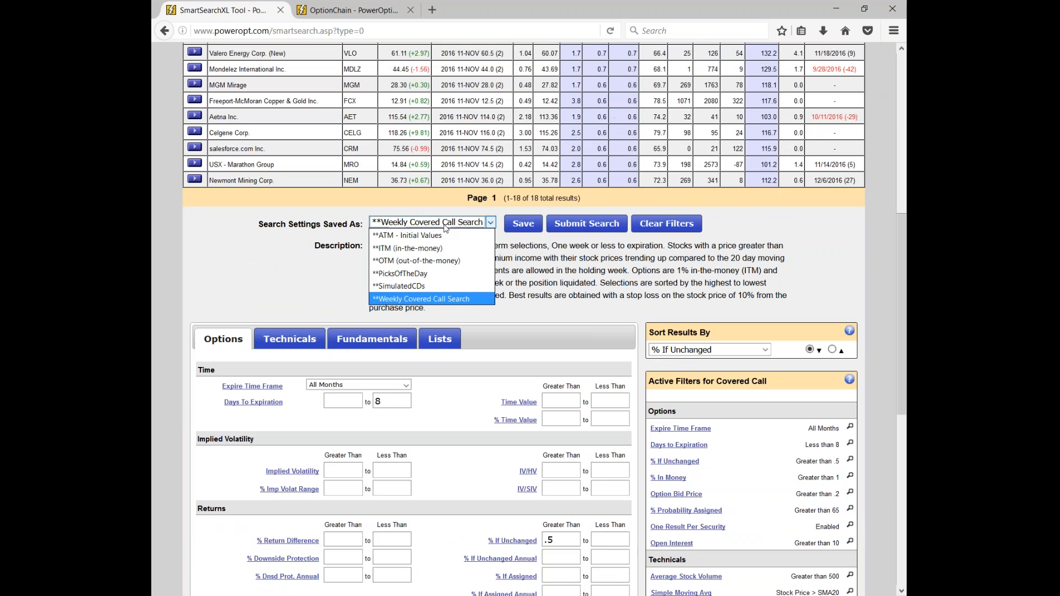
pyautogui.click(439, 274)
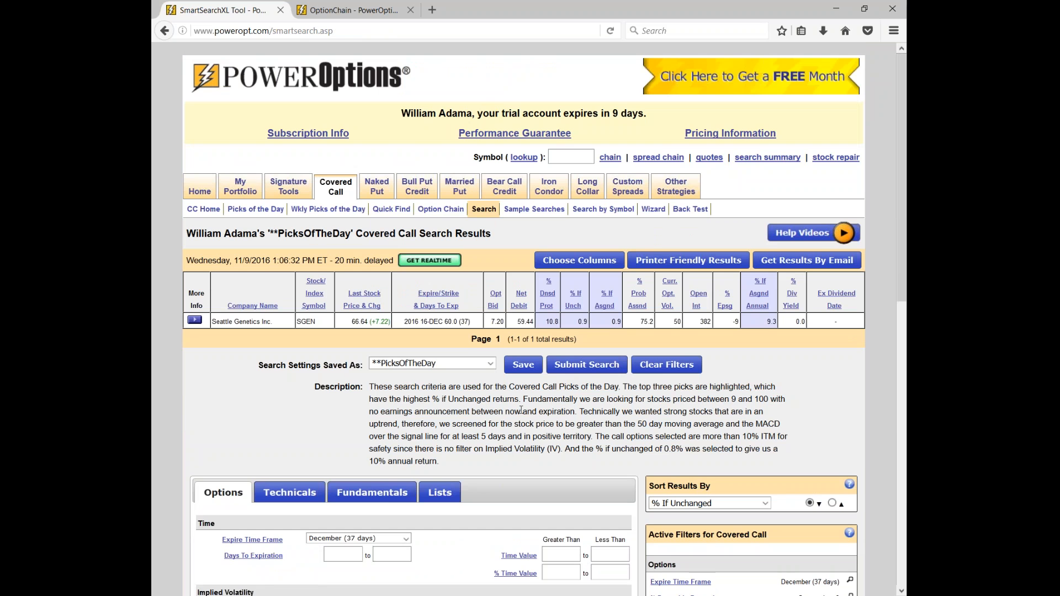
# - Set the upper stock price limit to 75 in the fundamental criteria of the PicksOfTheDay search
pyautogui.scroll(-3, 523, 315)
pyautogui.scroll(-2, 450, 243)
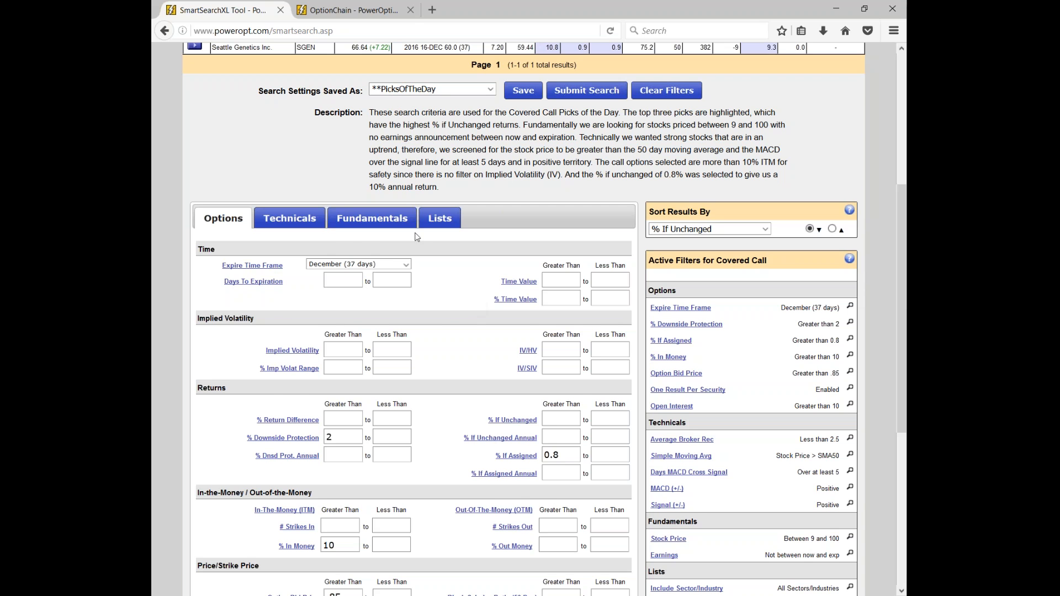
pyautogui.click(402, 220)
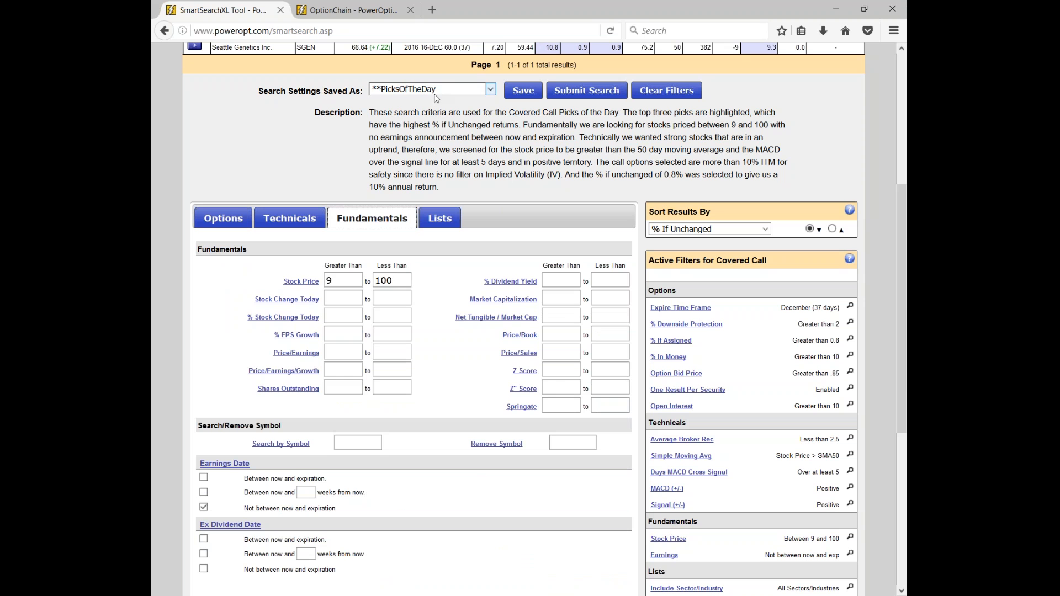
pyautogui.moveTo(403, 280); pyautogui.dragTo(361, 277)
pyautogui.write('75')
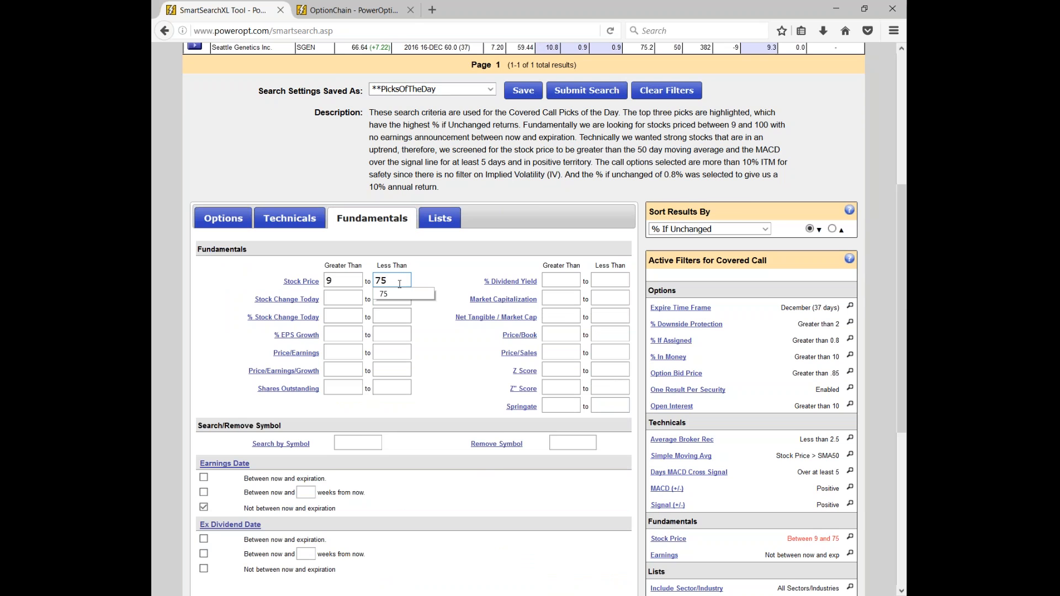
# - Review the stock price range and the Search by Symbol filter among the fundamental criteria
pyautogui.scroll(2, 400, 283)
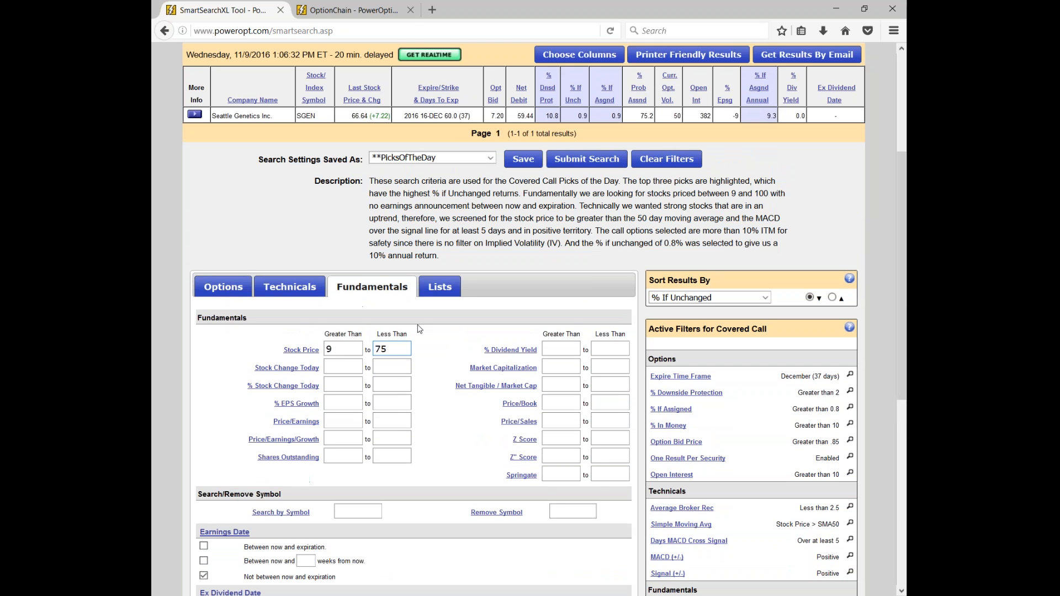
pyautogui.moveTo(394, 349); pyautogui.dragTo(371, 344)
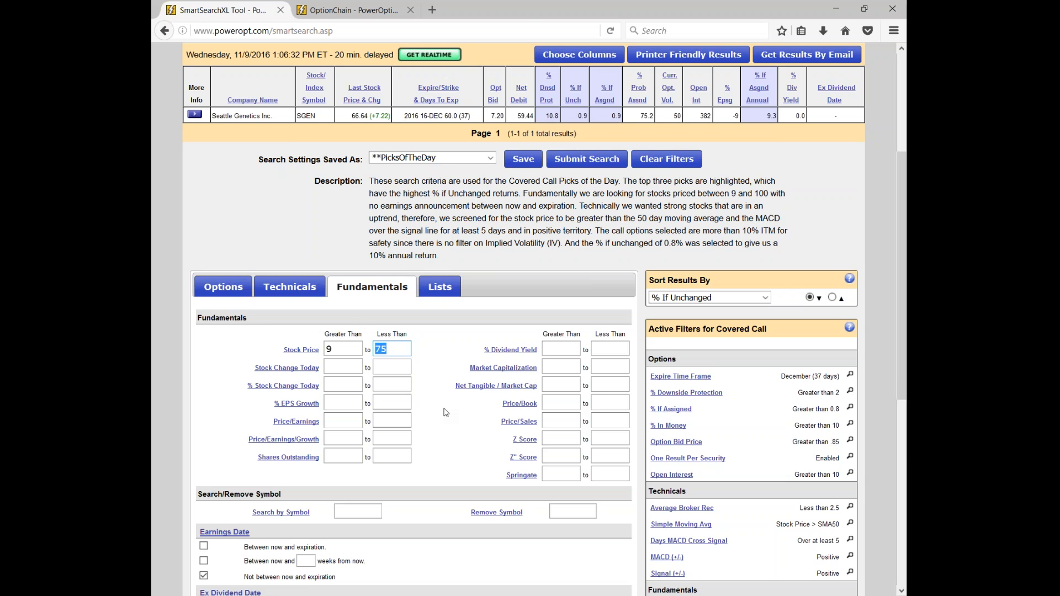
pyautogui.scroll(3, 446, 413)
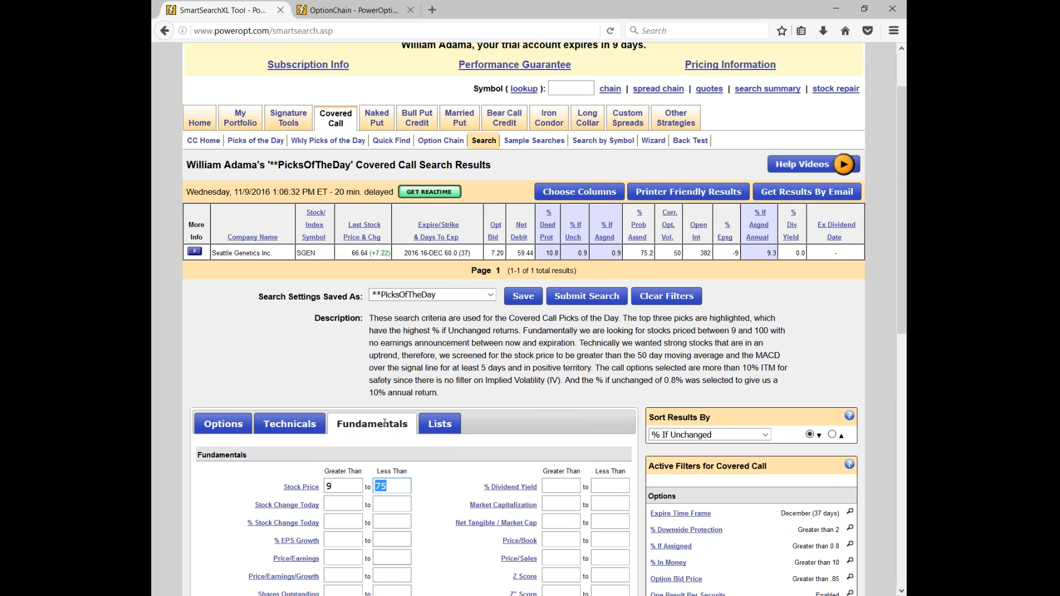
pyautogui.scroll(-5, 381, 334)
pyautogui.click(371, 379)
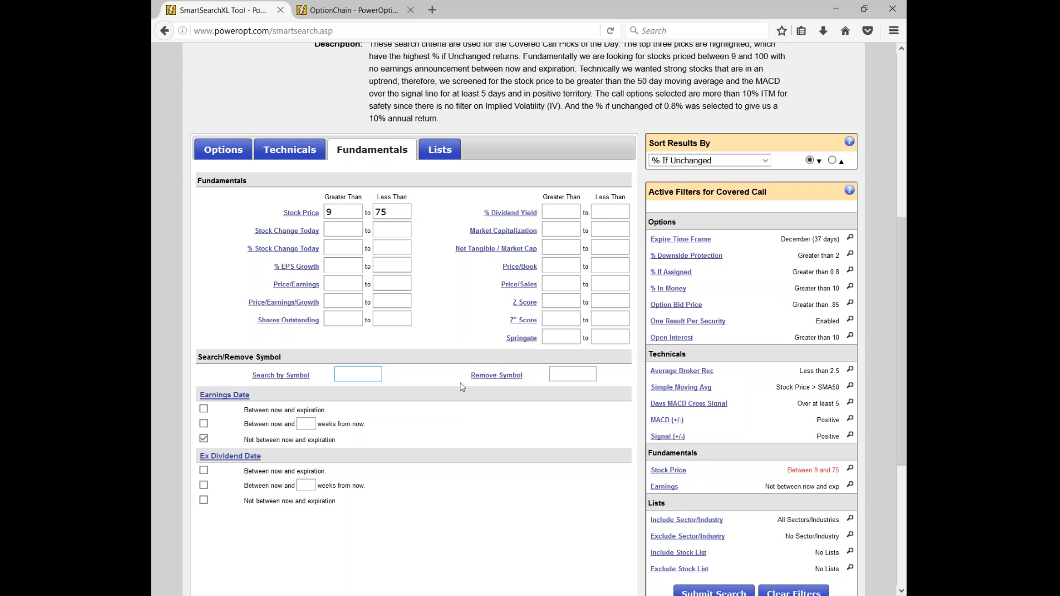
pyautogui.scroll(6, 462, 387)
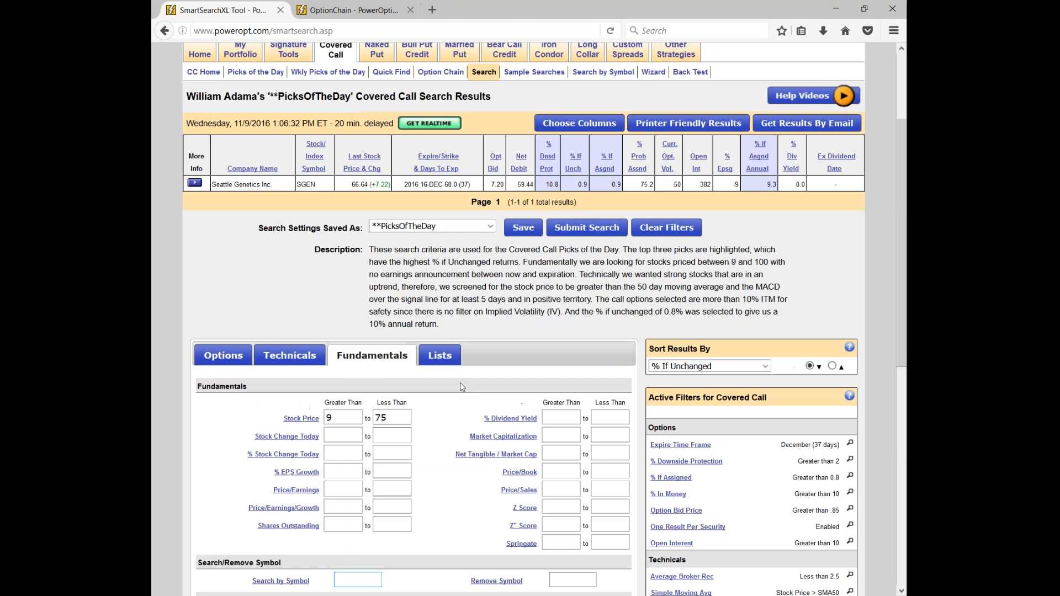